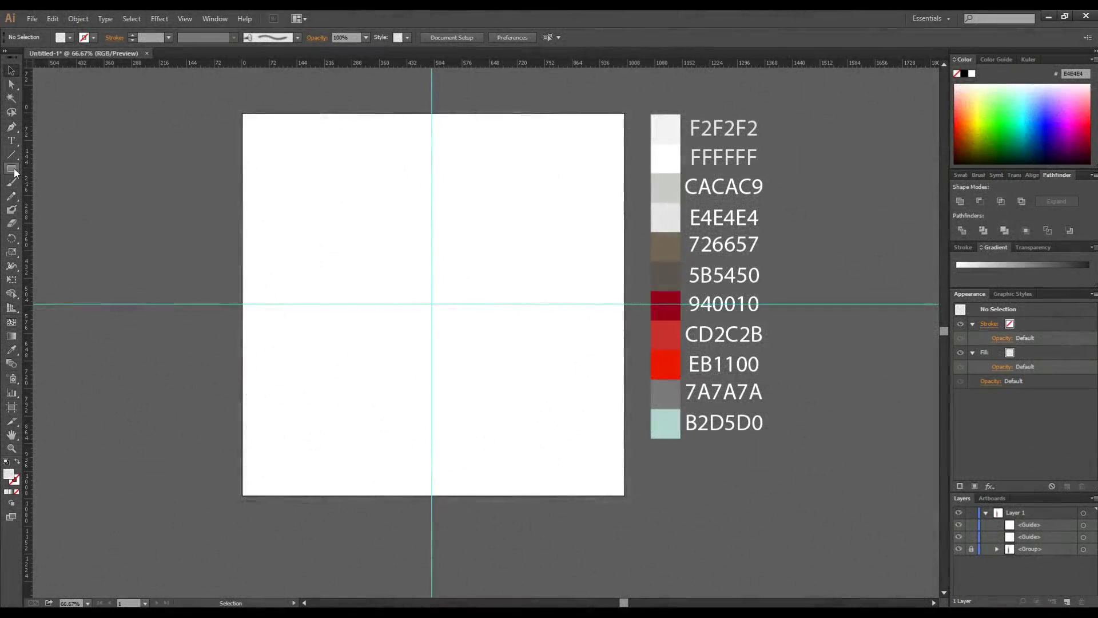
Draw a 1000×1000 px square covering the whole artboard
click(12, 169)
drag(243, 114, 620, 470)
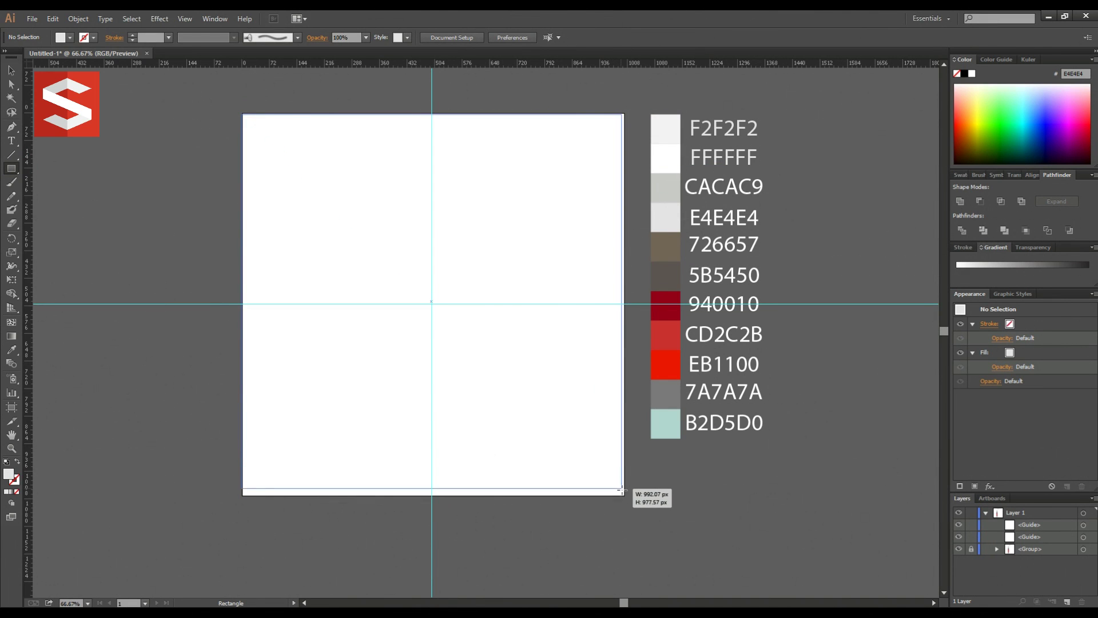
drag(619, 469, 624, 495)
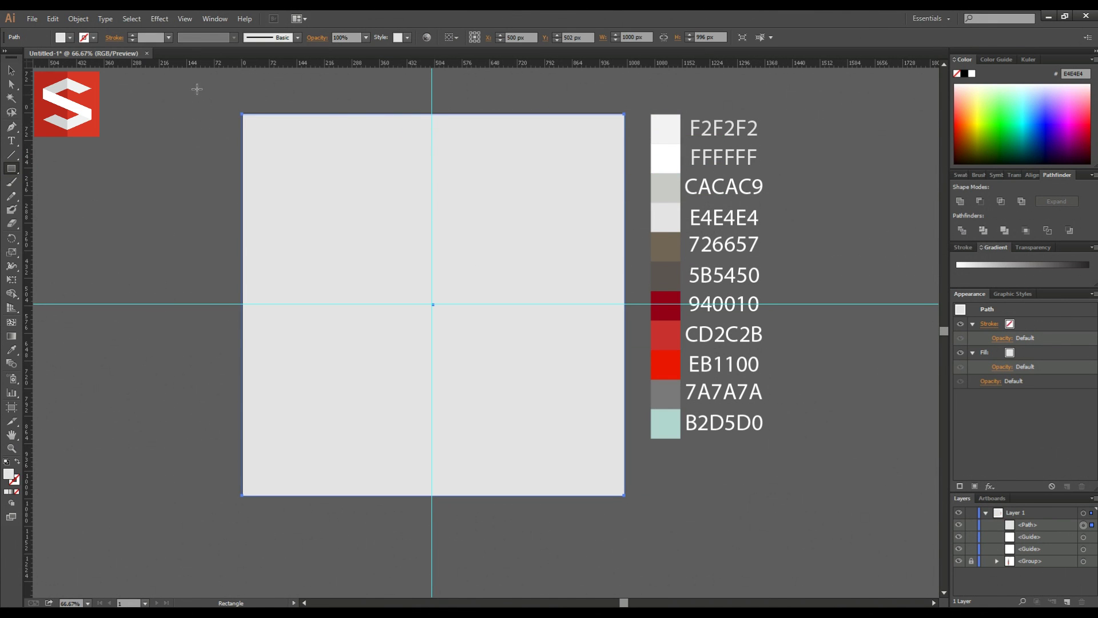
click(12, 71)
drag(435, 116, 434, 113)
Fill the square with E4E4E4, lock it as the background, and zoom in
click(12, 349)
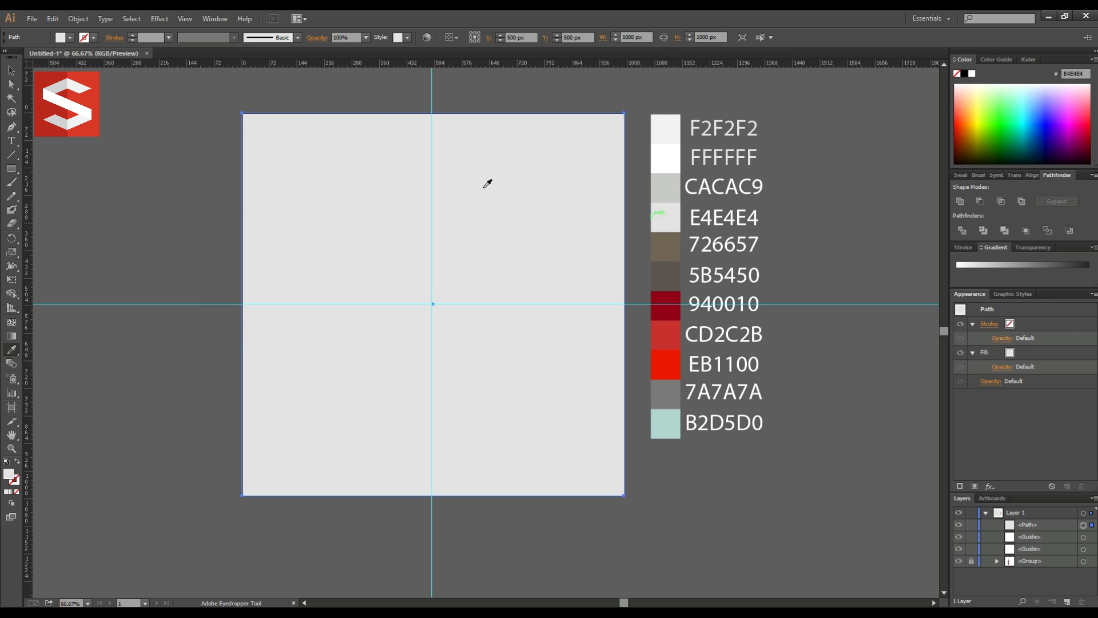
click(12, 71)
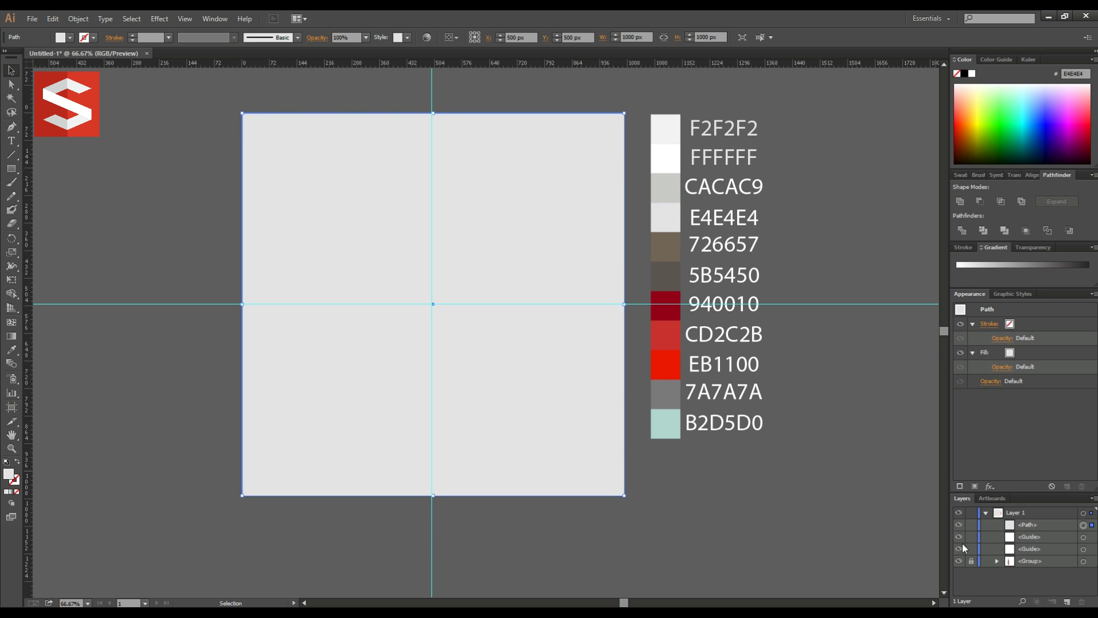
click(971, 525)
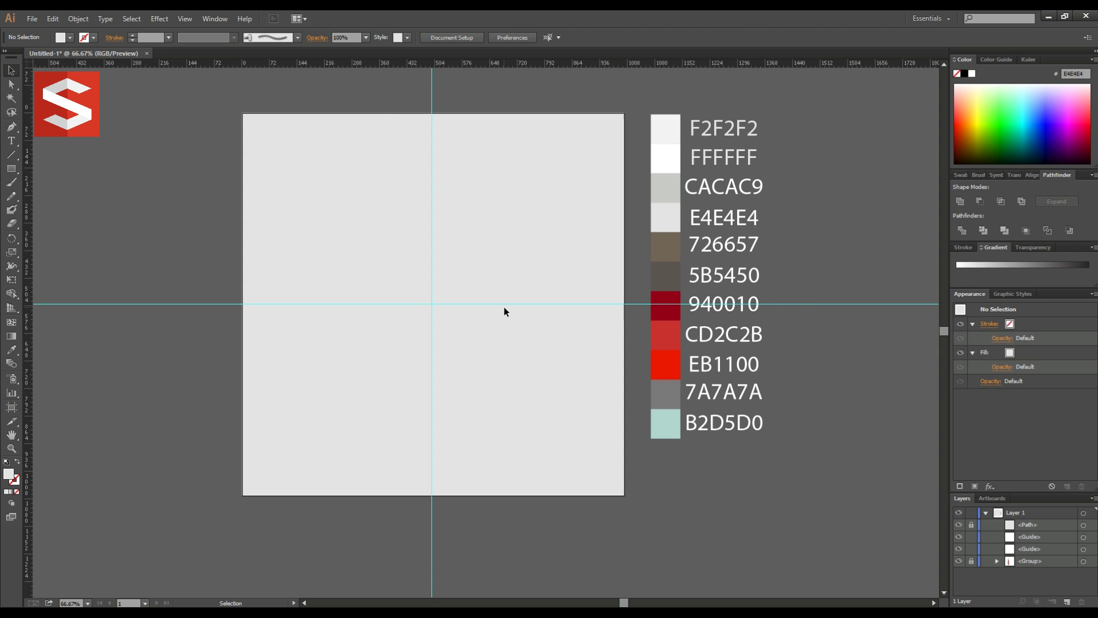
click(454, 324)
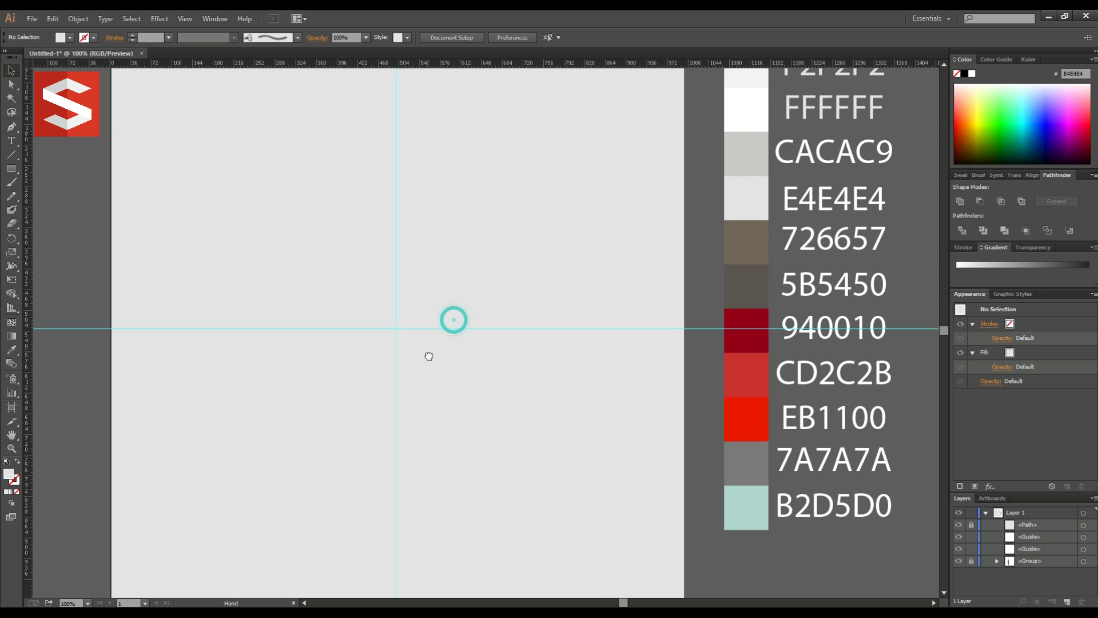
Draw a tall narrow rectangle and fill it with F2F2F2
click(12, 169)
mouse_move(366, 170)
mouse_down()
mouse_move(426, 321)
mouse_move(423, 345)
mouse_up()
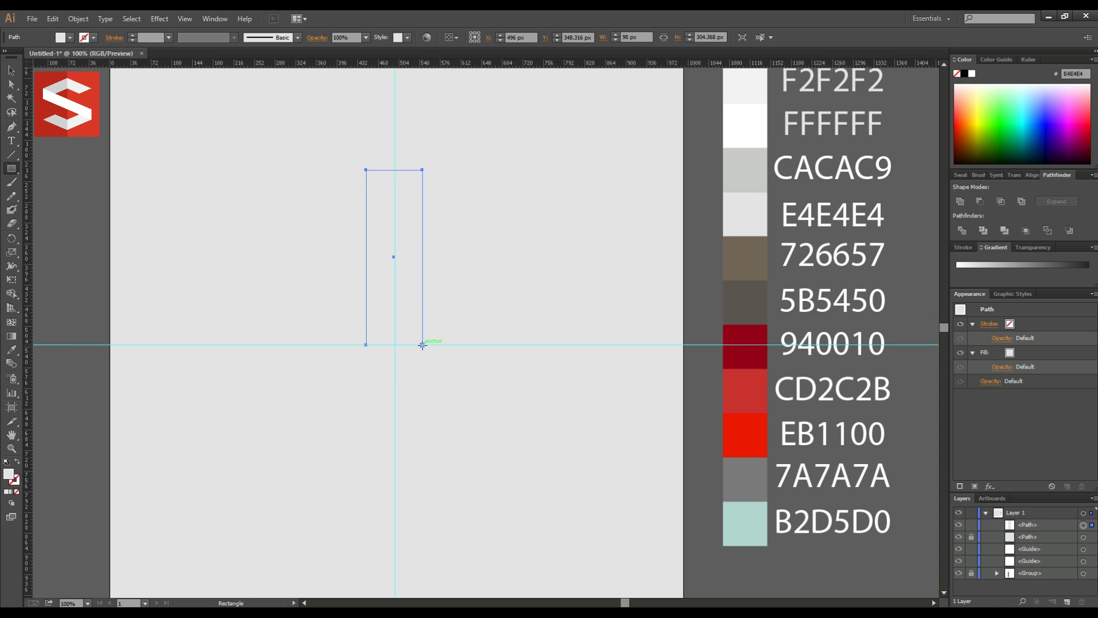
key(v)
click(11, 350)
scroll(810, 256, up, 1)
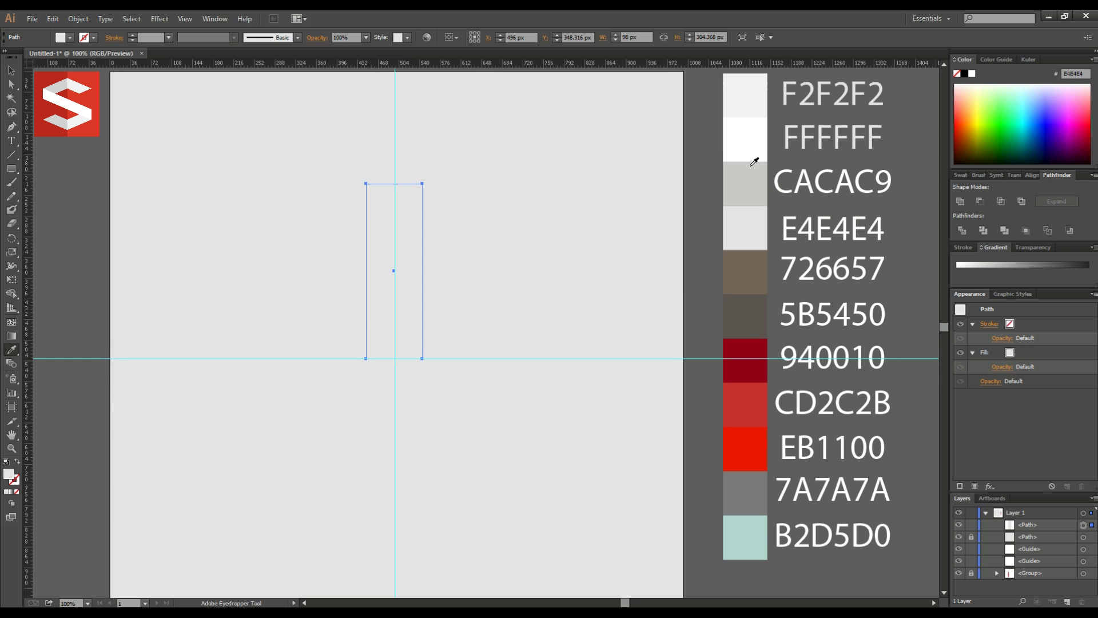
click(755, 99)
Pull the top-right corner 35 px inward to slant the panel, then duplicate it
click(11, 84)
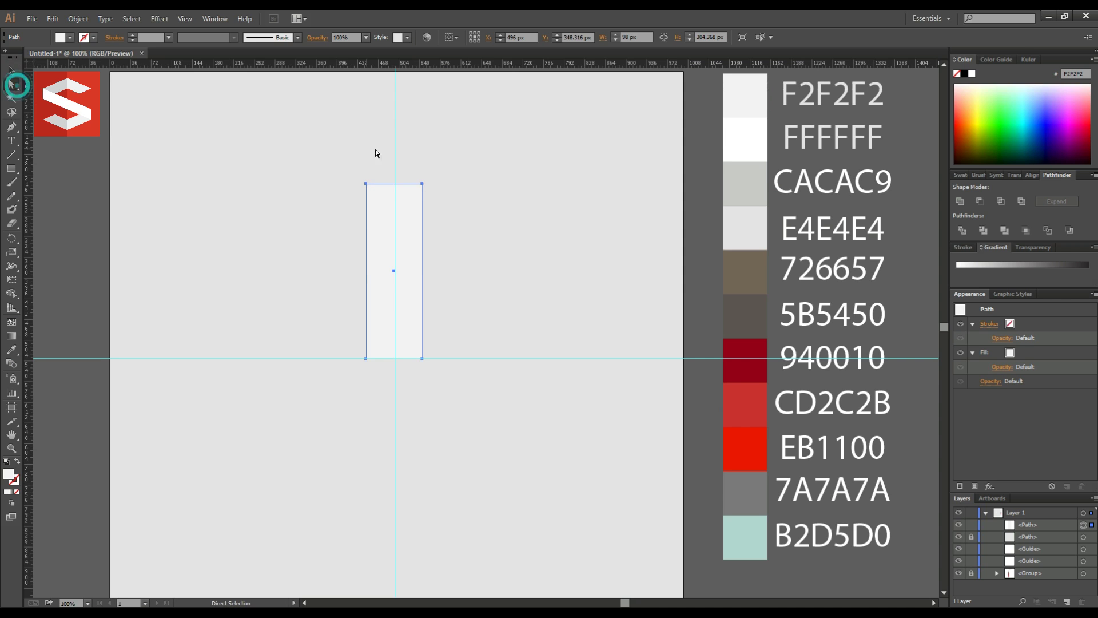
drag(423, 183, 404, 187)
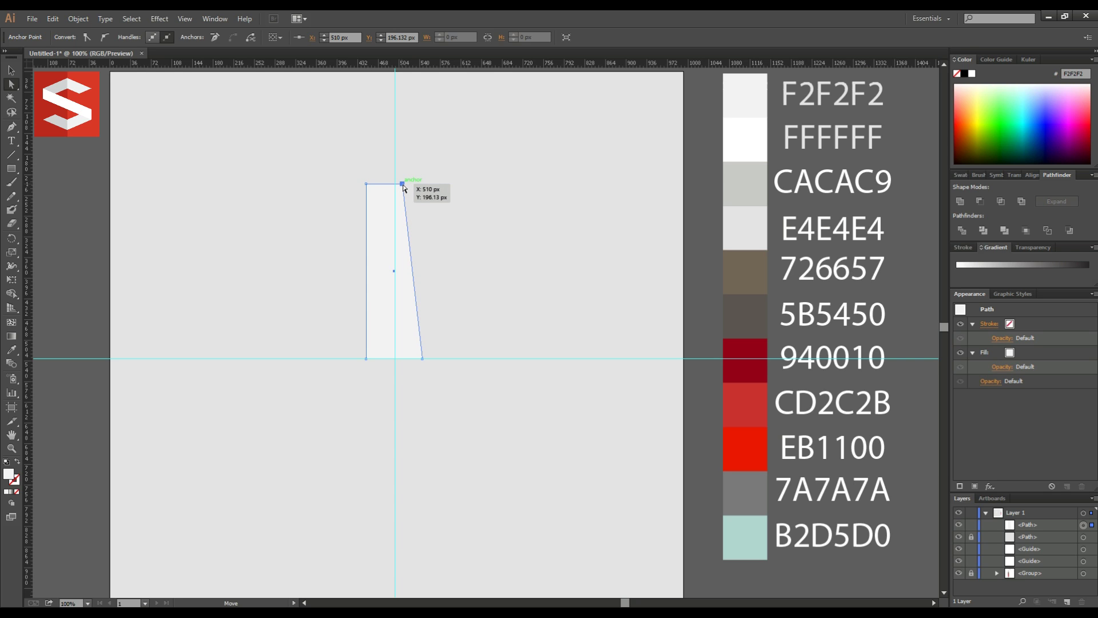
key(v)
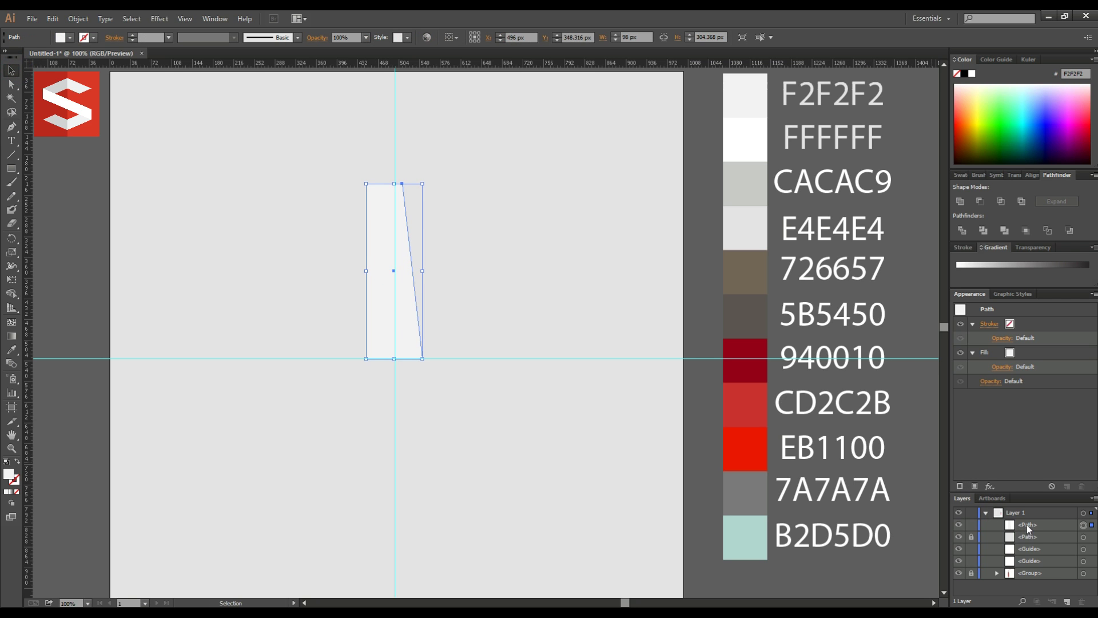
drag(1028, 526, 1068, 602)
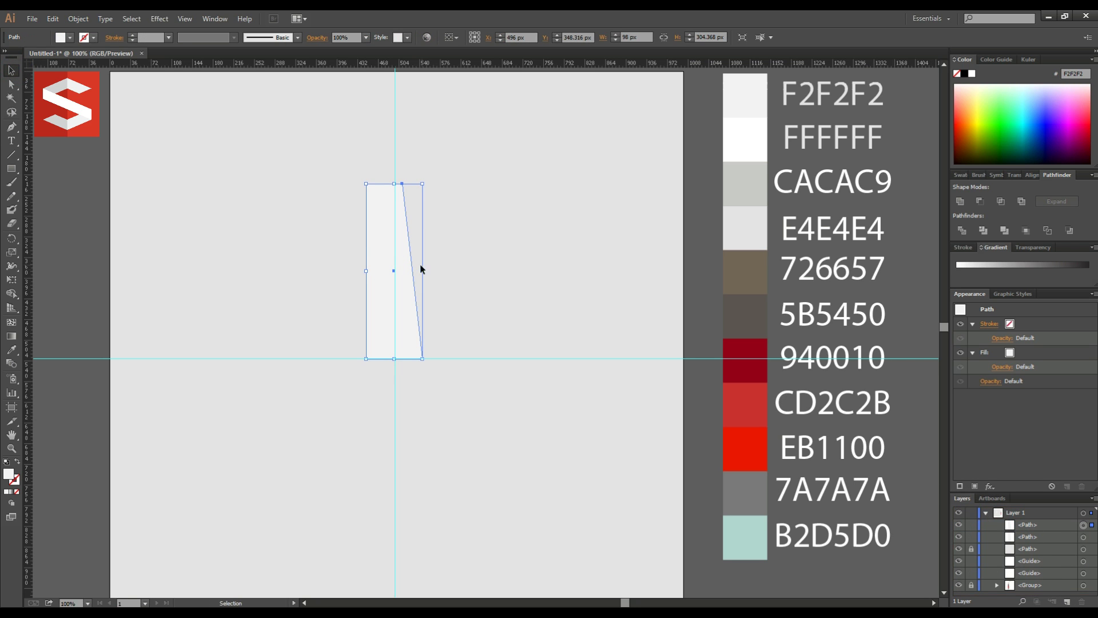
Reflect the copy vertically and butt it against the original panel with tops aligned
drag(375, 261, 302, 262)
right_click(299, 258)
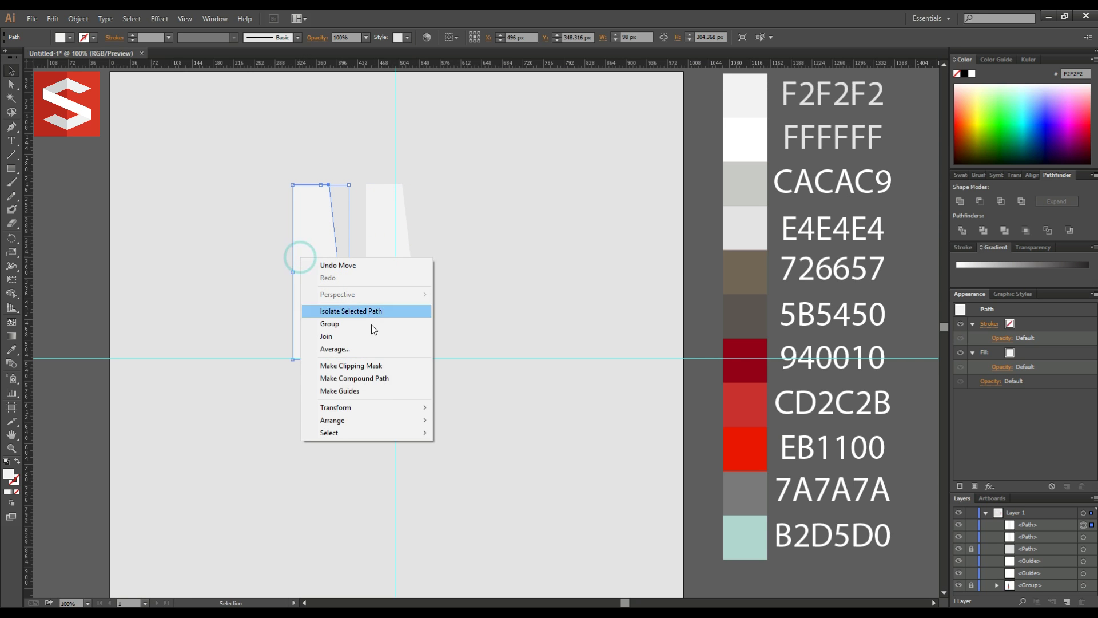
click(486, 451)
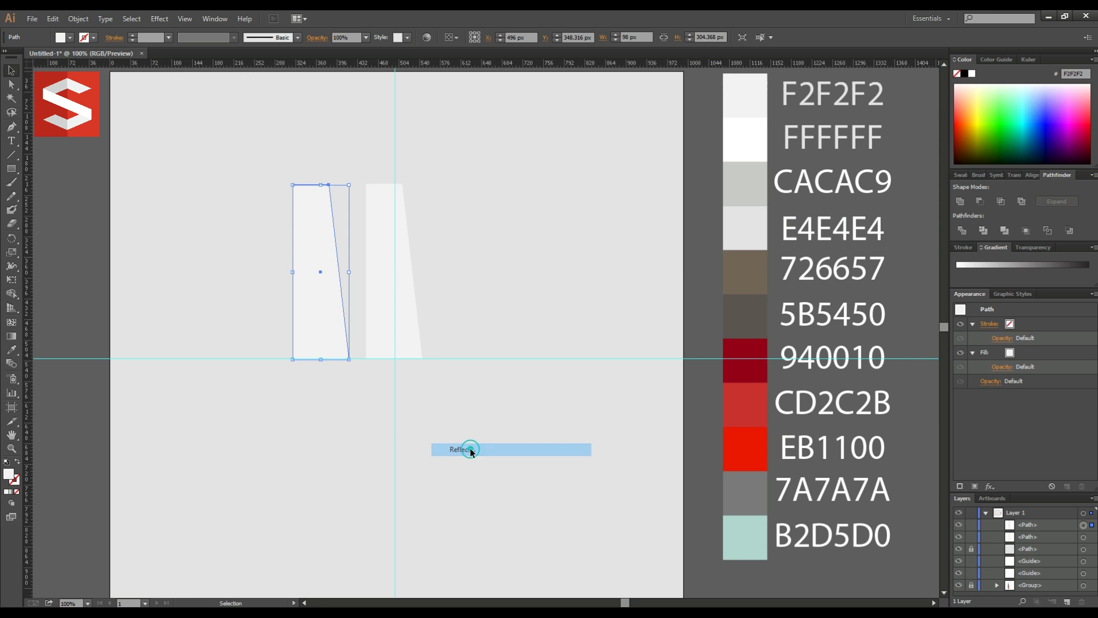
click(554, 386)
drag(338, 312, 355, 312)
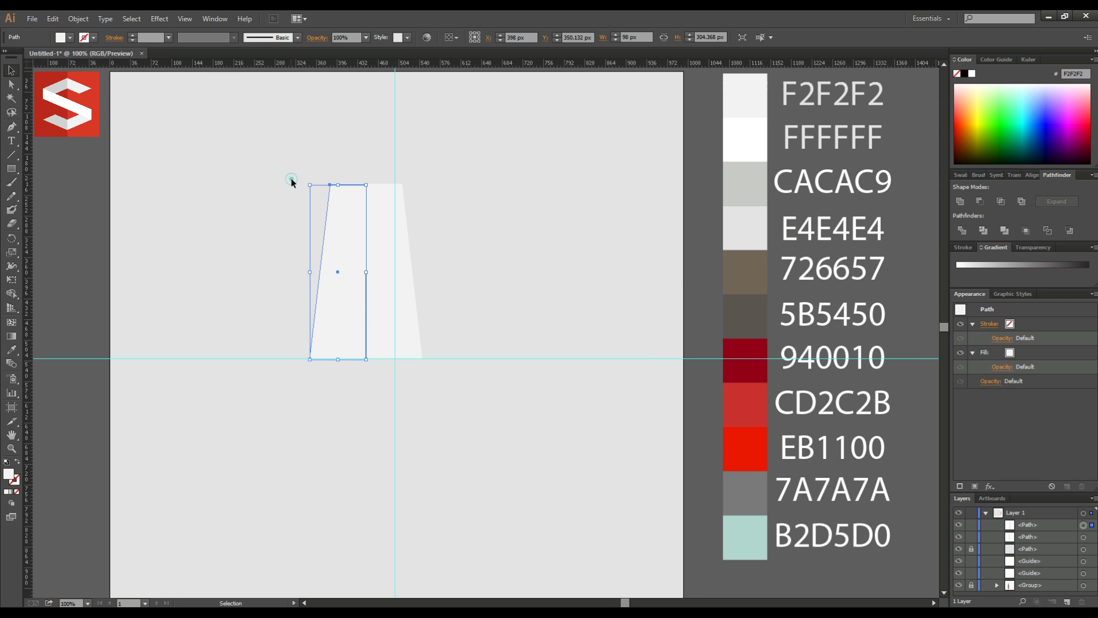
click(345, 174)
scroll(351, 169, up, 1)
scroll(351, 169, up, 2)
drag(372, 265, 371, 261)
Unite both halves into one symmetrical F2F2F2 trapezoid
click(215, 187)
scroll(214, 187, down, 1)
mouse_move(174, 230)
mouse_down()
mouse_move(321, 224)
mouse_move(671, 324)
mouse_up()
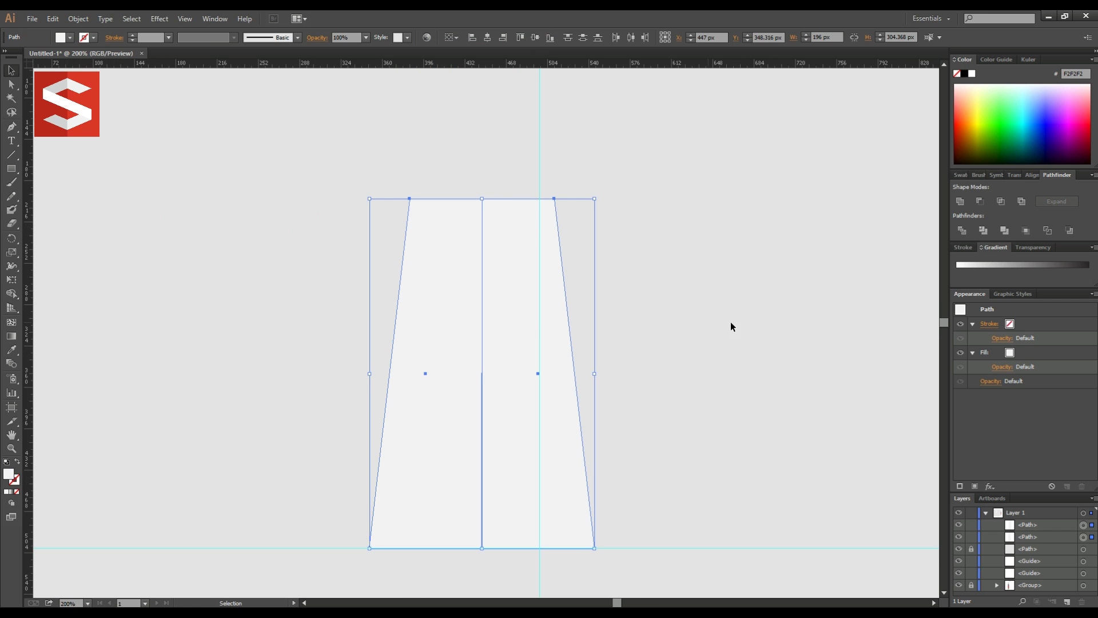
click(961, 201)
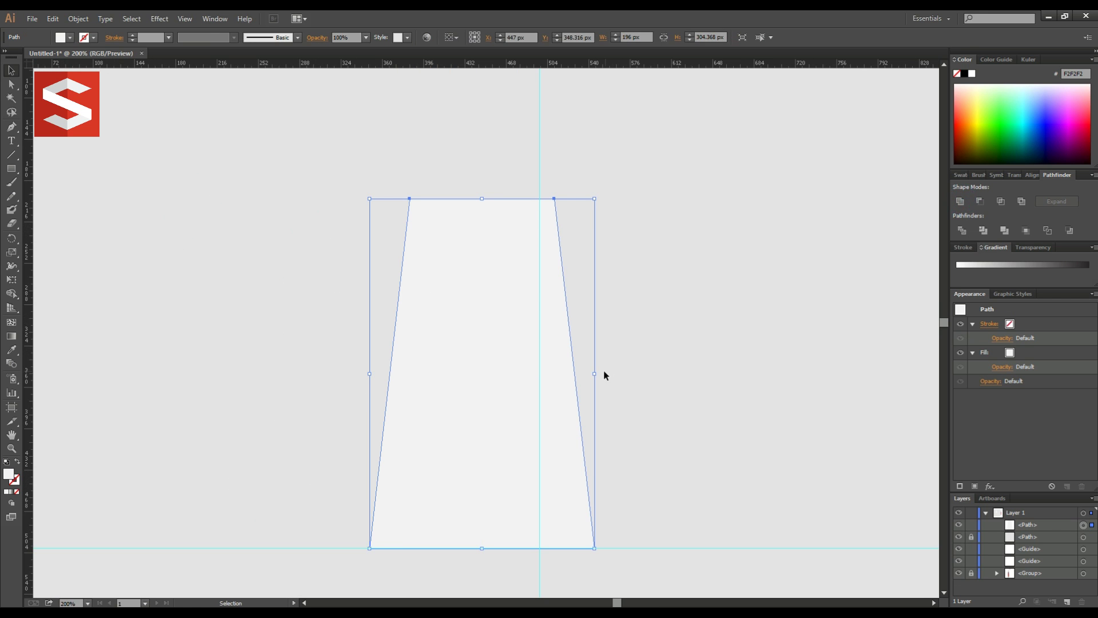
Resize the trapezoid to 172 × 376.5 px and centre it on the artboard
drag(596, 375, 581, 375)
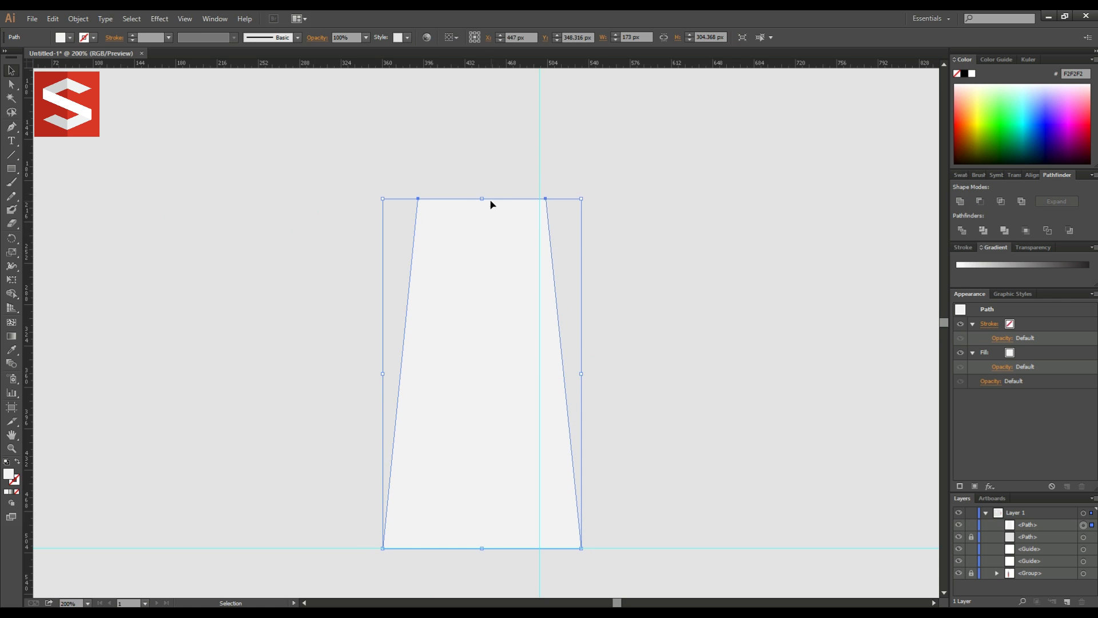
drag(484, 199, 484, 115)
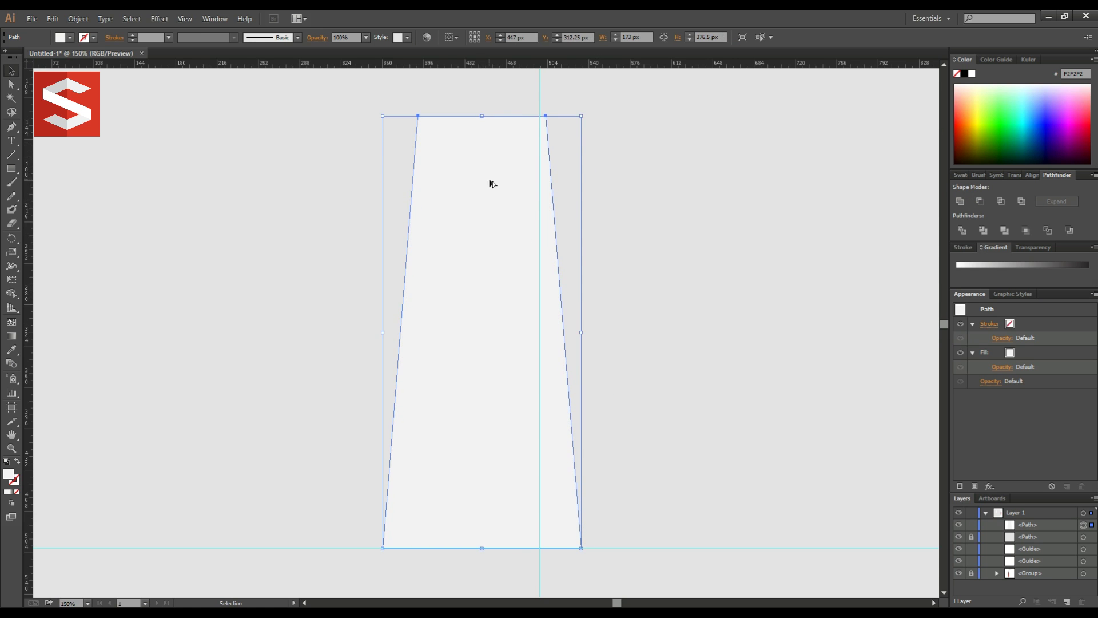
alt+scroll(491, 179, down, 2)
drag(503, 312, 532, 375)
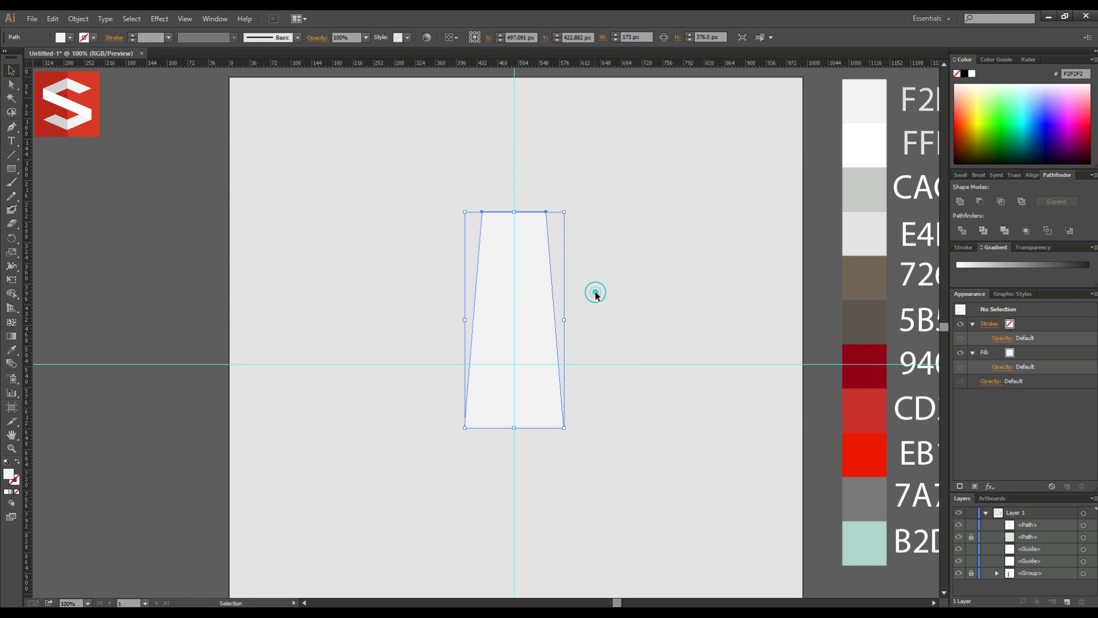
click(595, 293)
alt+scroll(595, 292, up, 1)
click(533, 326)
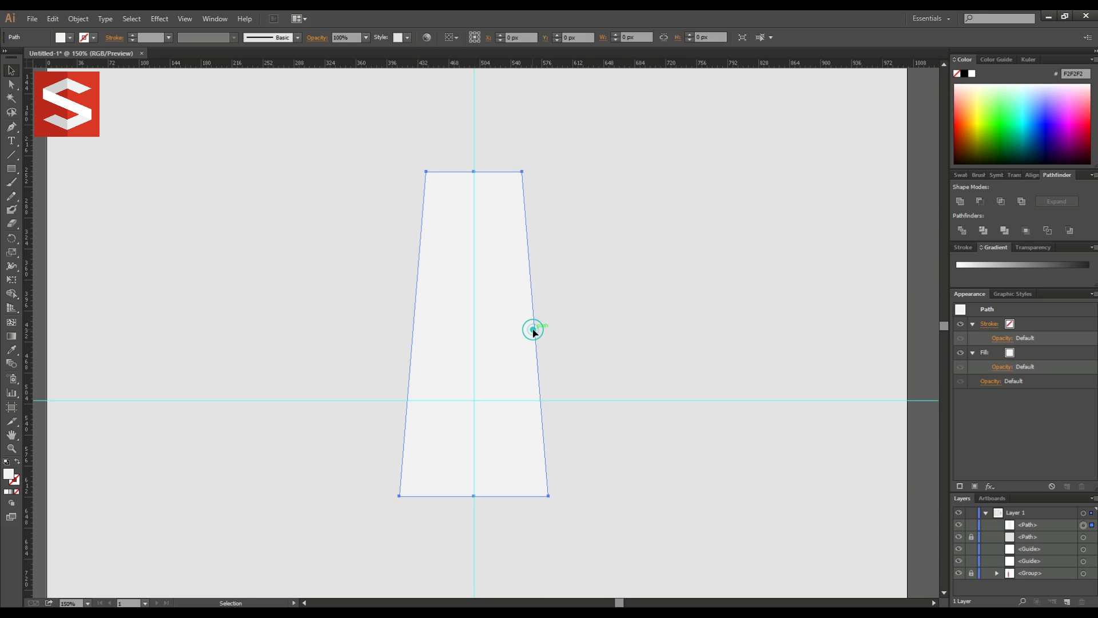
drag(550, 335, 560, 335)
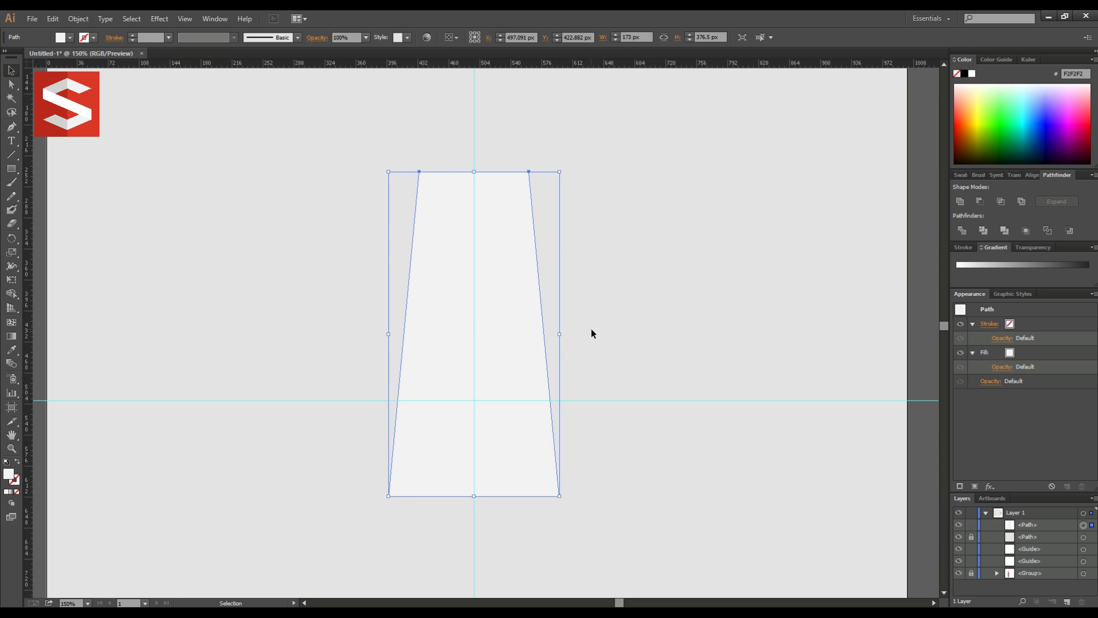
click(591, 329)
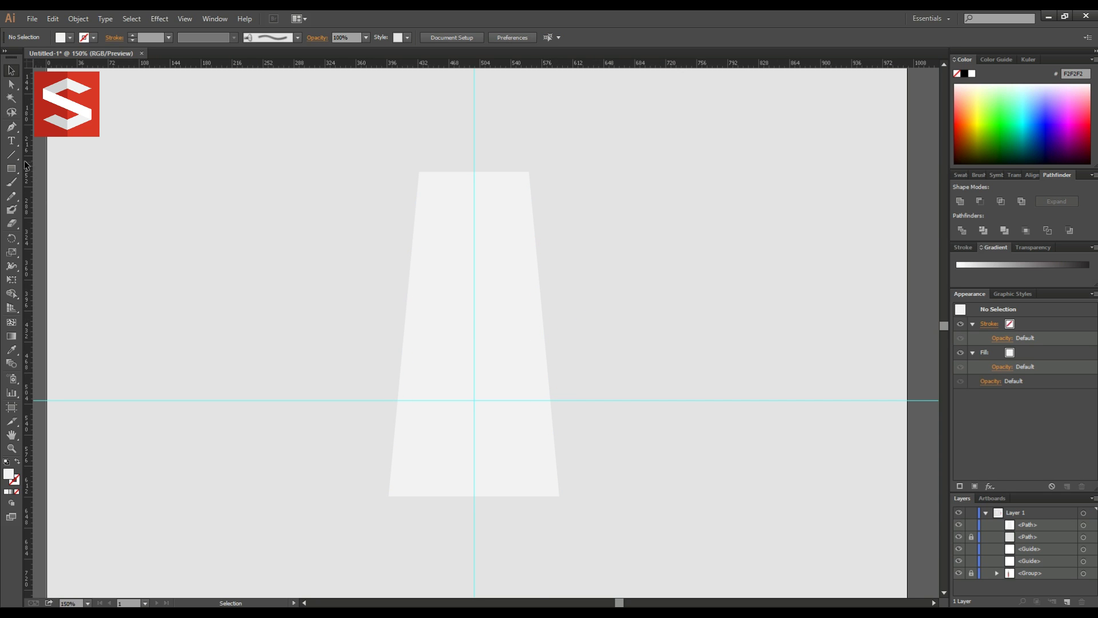
Draw a closed four-point Pen strip along the tower's left edge
click(11, 126)
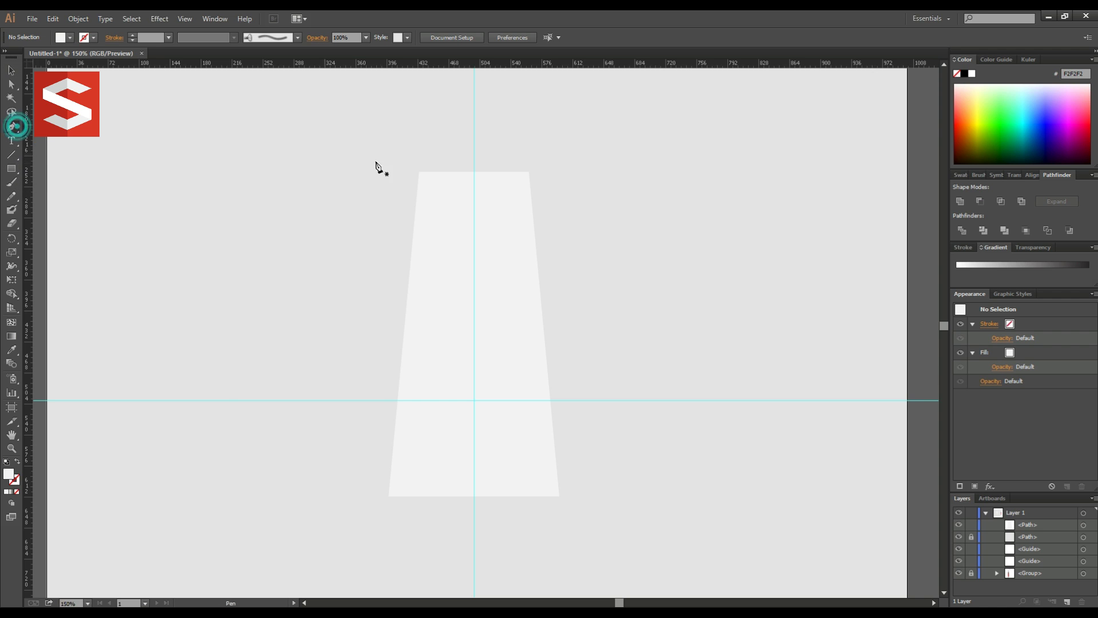
click(419, 172)
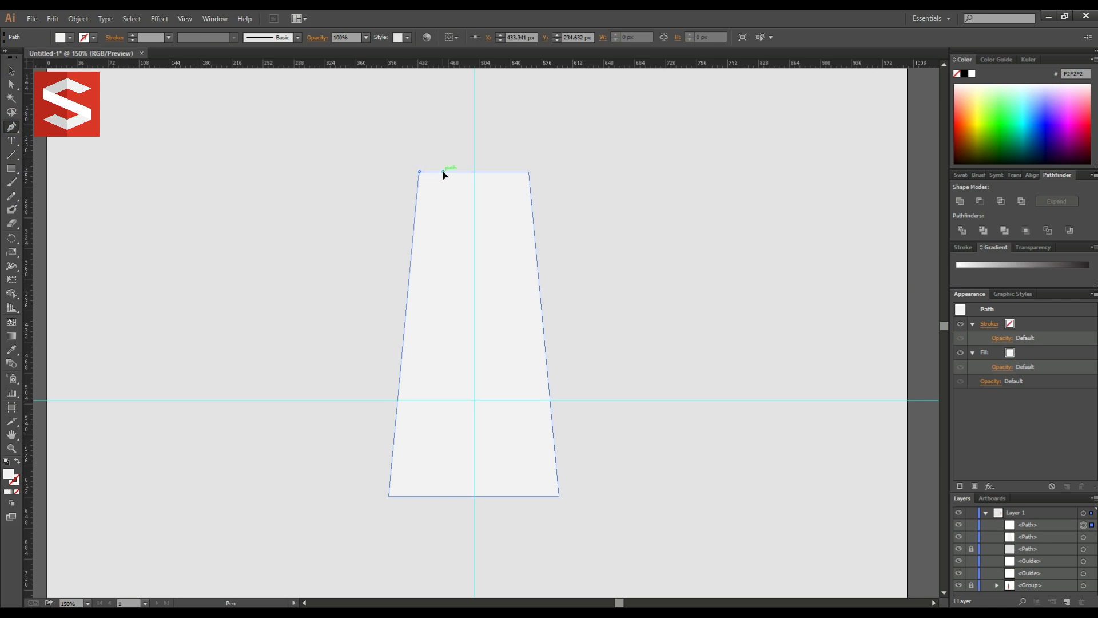
click(444, 172)
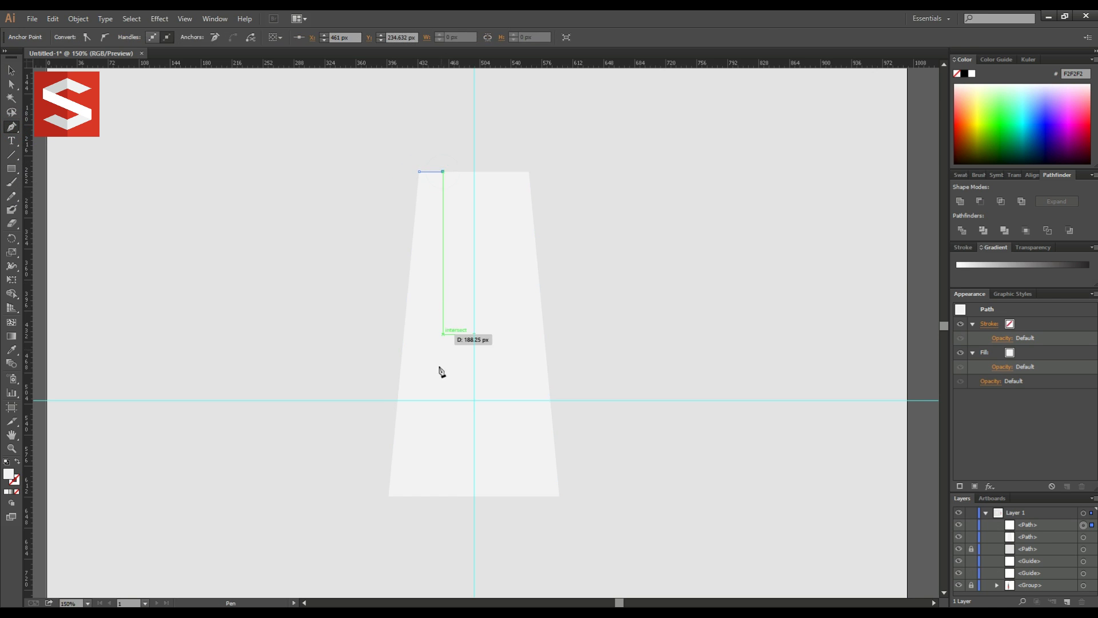
click(425, 496)
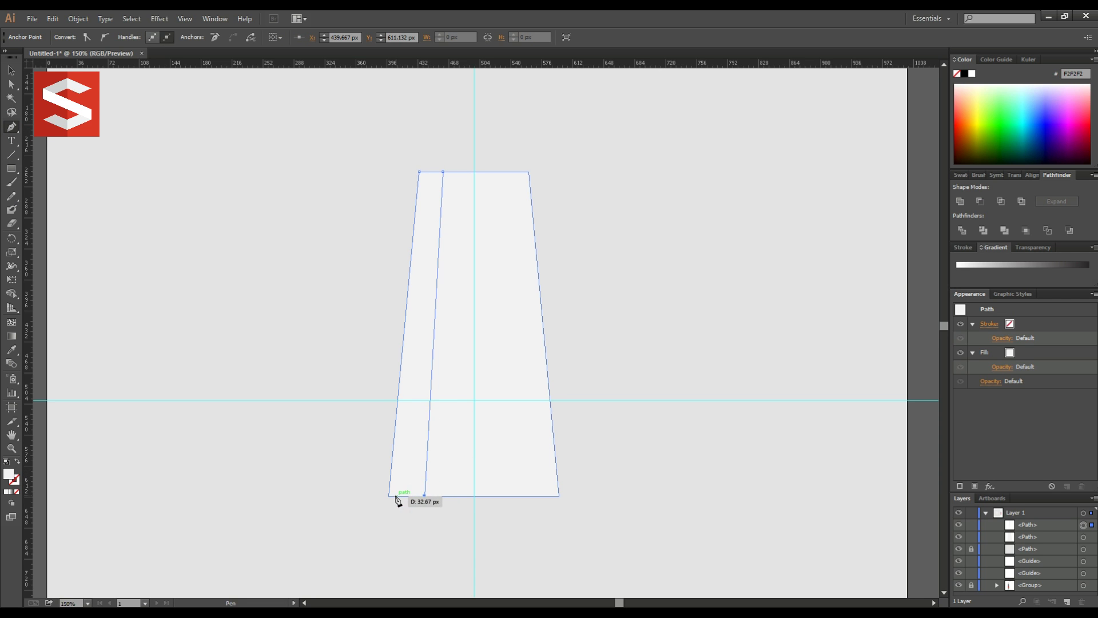
click(389, 497)
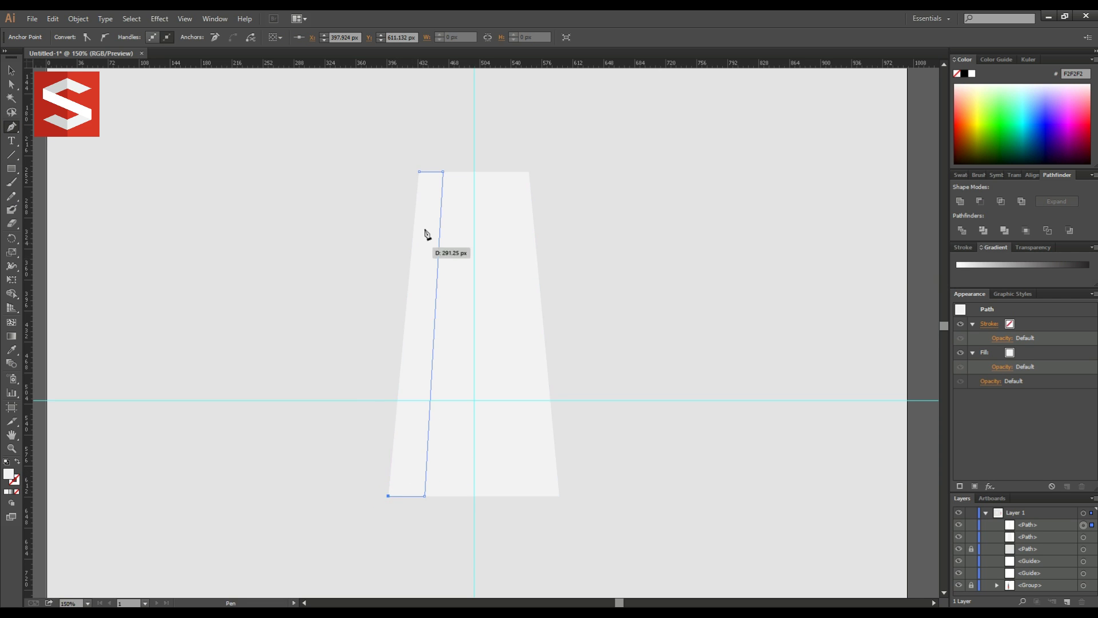
click(420, 173)
key(v)
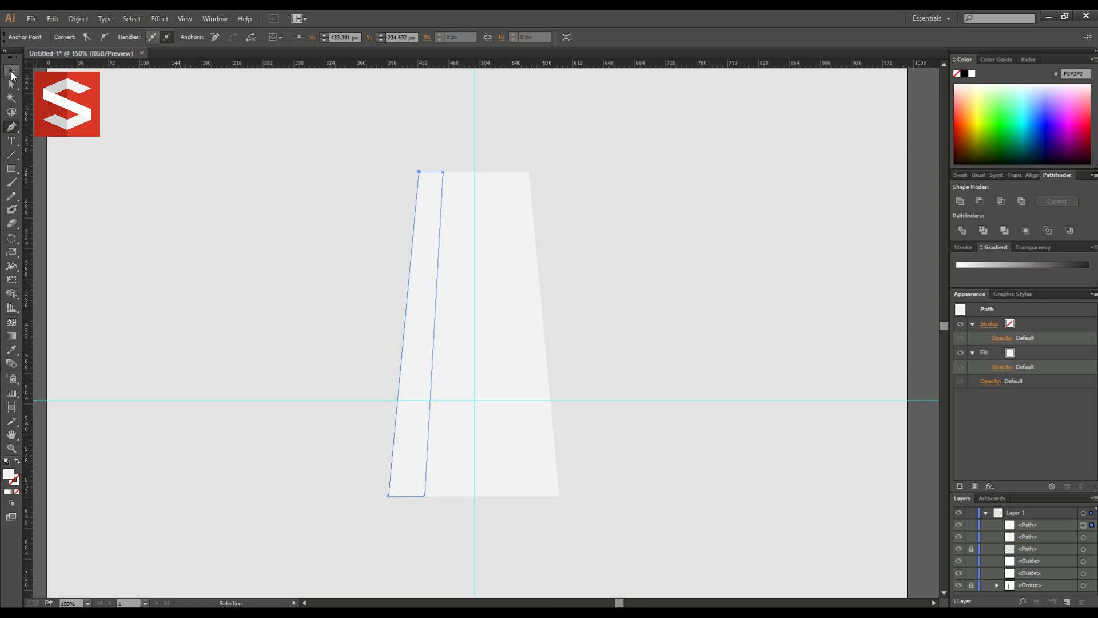
Zoom out and fill the strip with sampled white FFFFFF at Hard Light
key(ctrl+1)
key(ctrl+minus)
key(i)
click(561, 136)
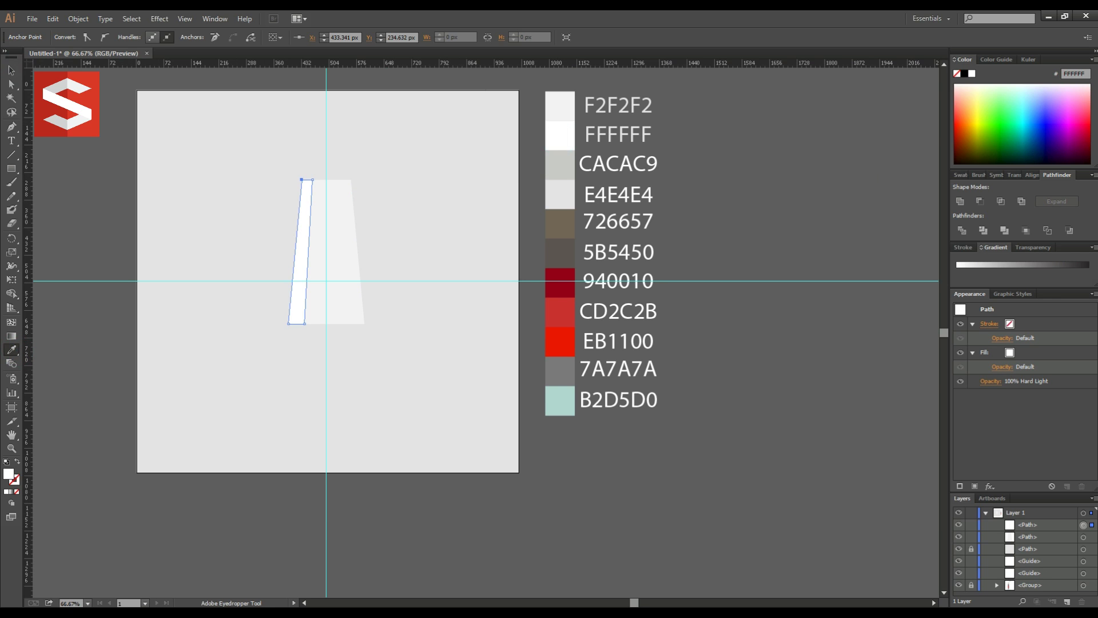
Duplicate the white strip, reflect it vertically, and move it to the tower's right side
click(12, 74)
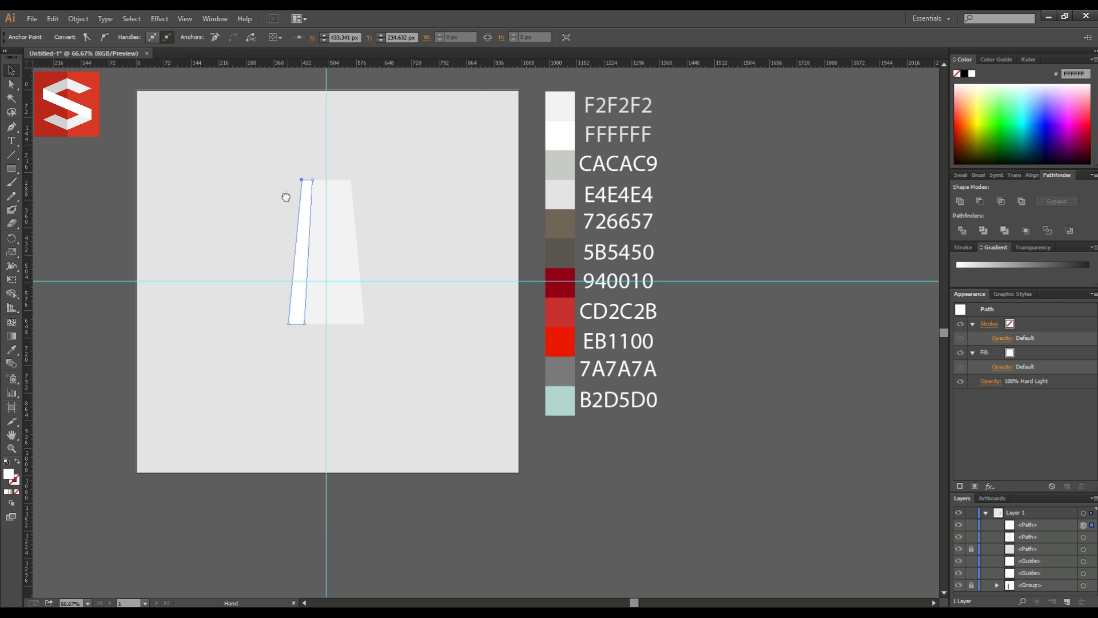
drag(288, 195, 277, 221)
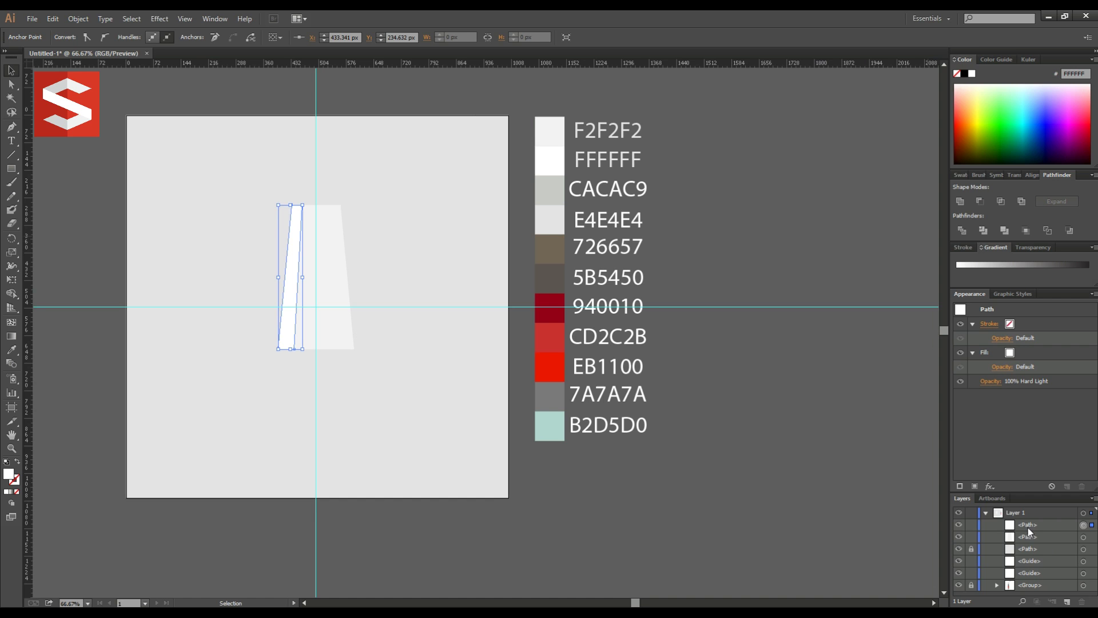
drag(1028, 528, 1069, 602)
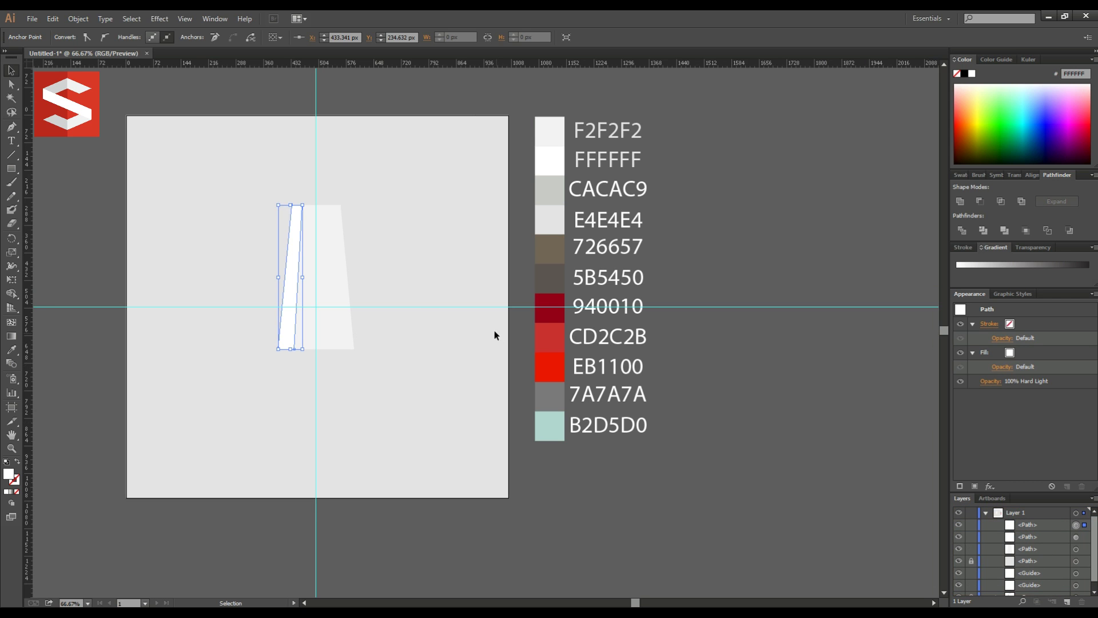
right_click(296, 254)
mouse_move(361, 404)
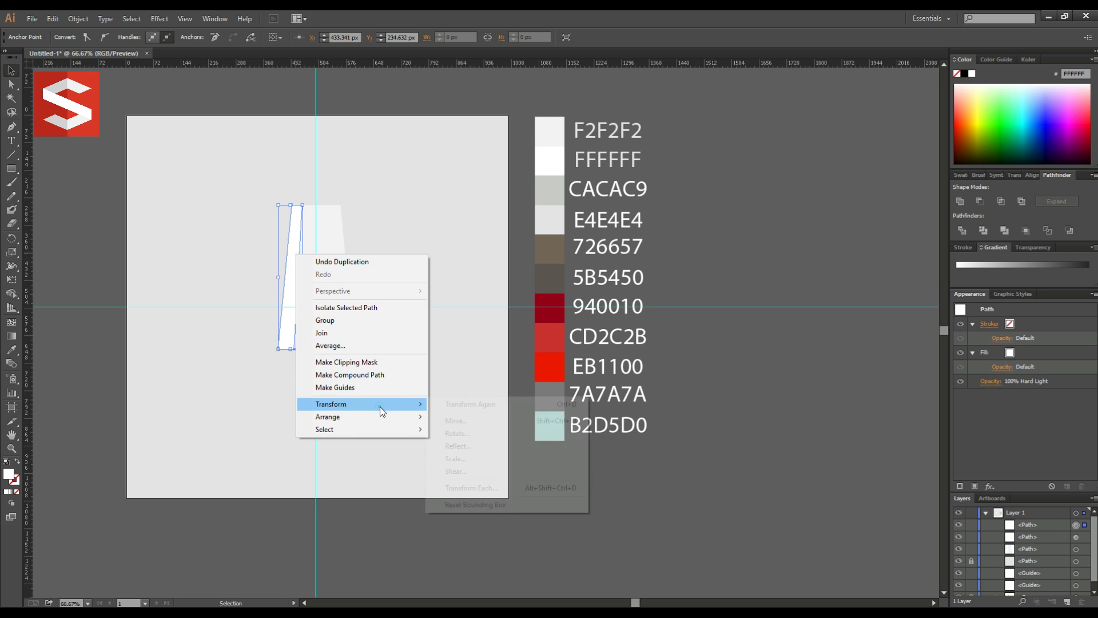
click(455, 445)
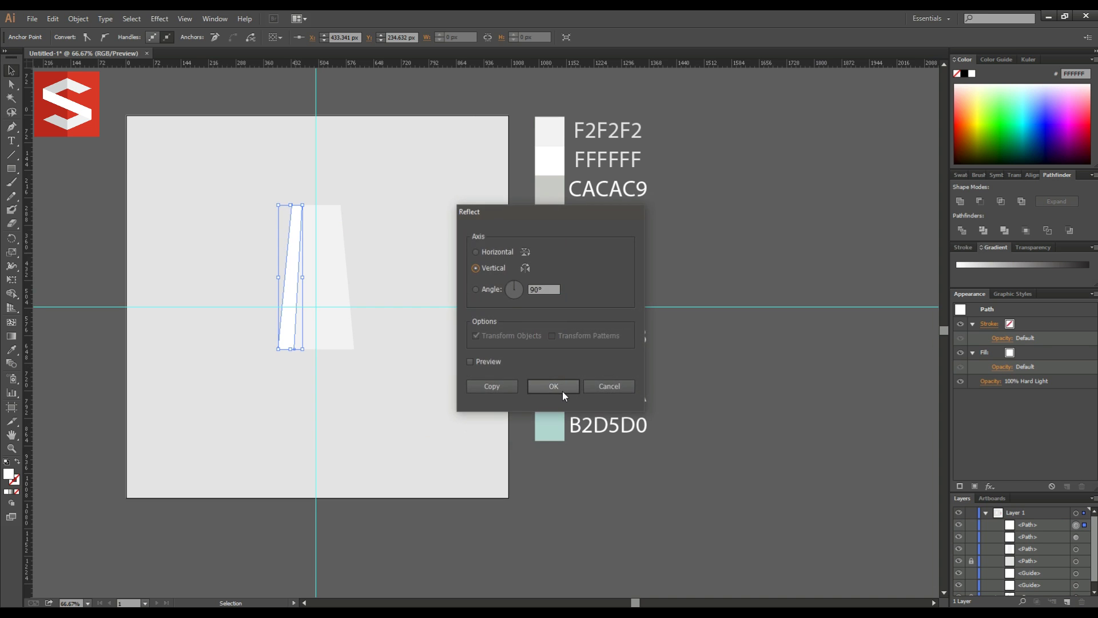
click(562, 390)
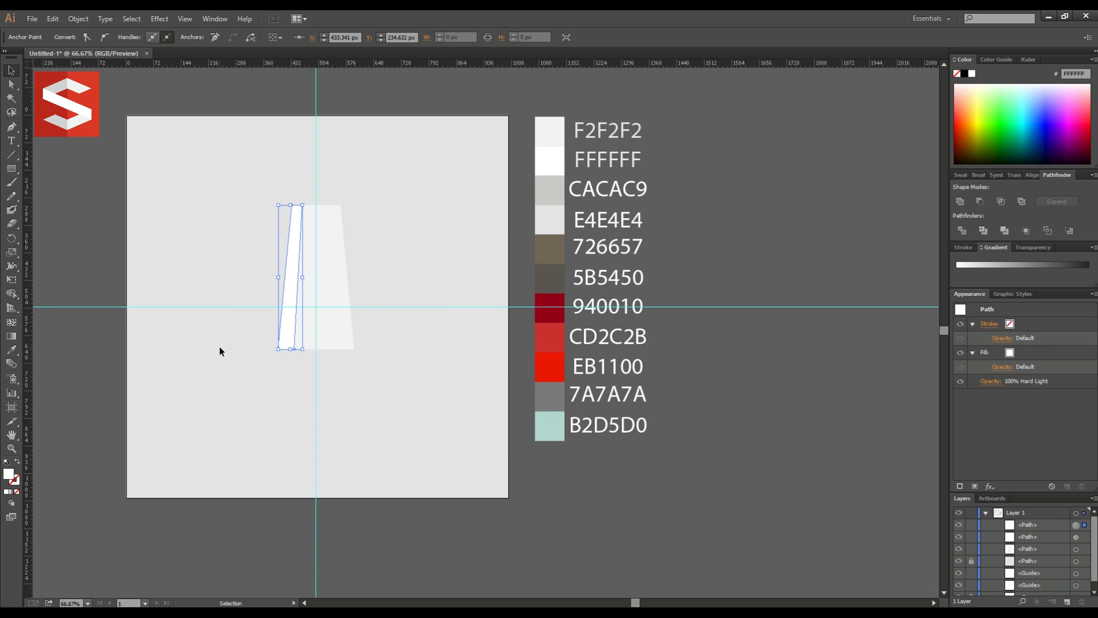
drag(289, 314, 357, 316)
Reflect the copy again, colour it CACAC9 grey, and slide it onto the right edge
right_click(357, 316)
mouse_move(392, 463)
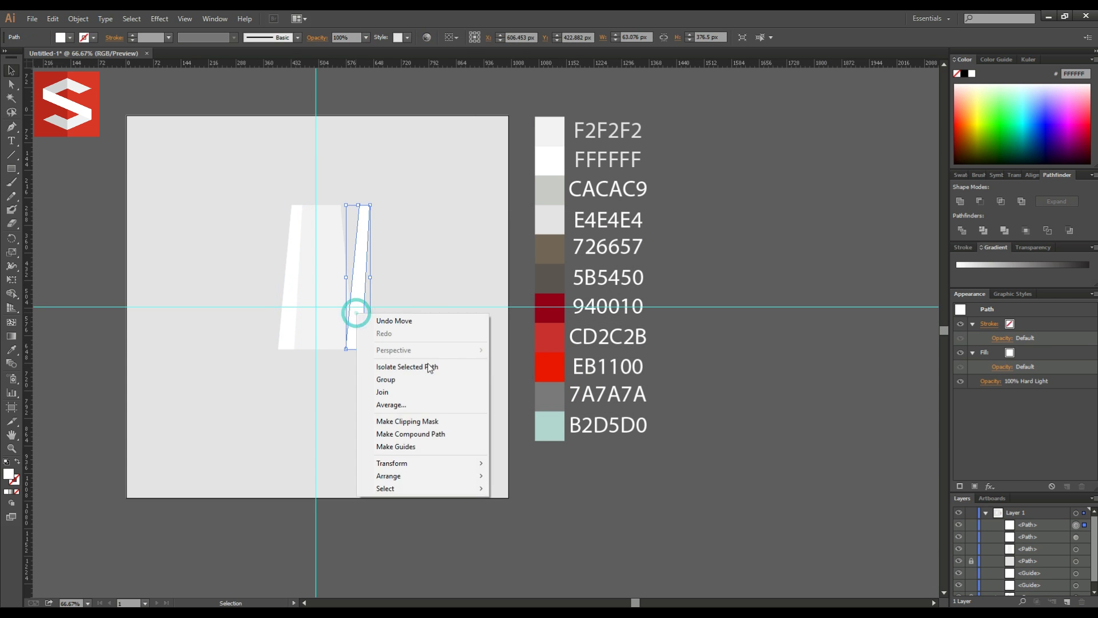
click(526, 505)
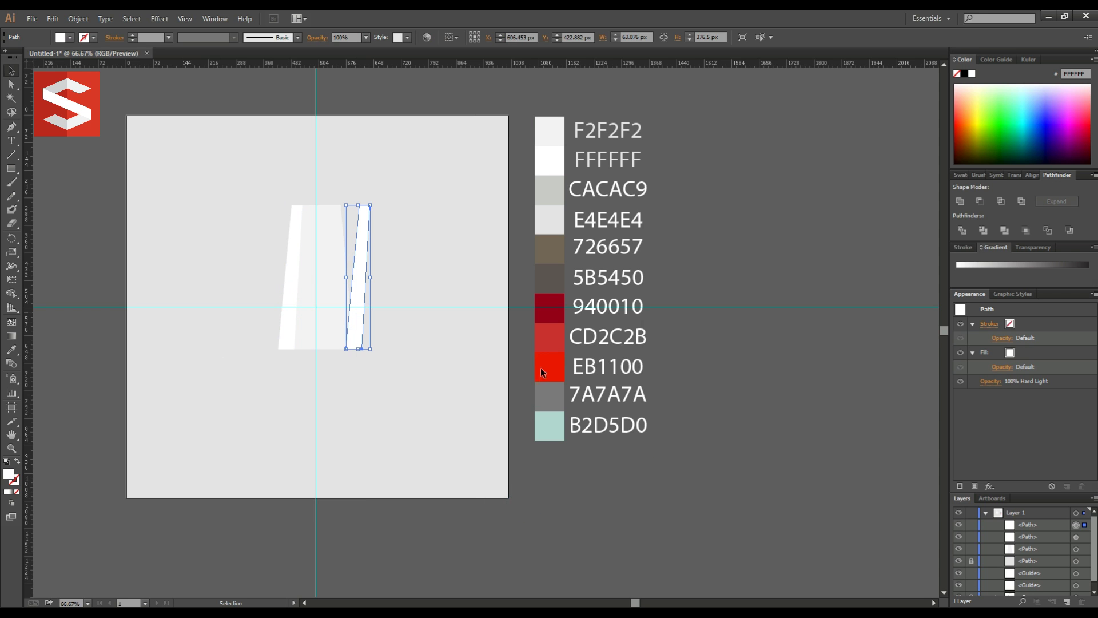
click(493, 268)
click(557, 388)
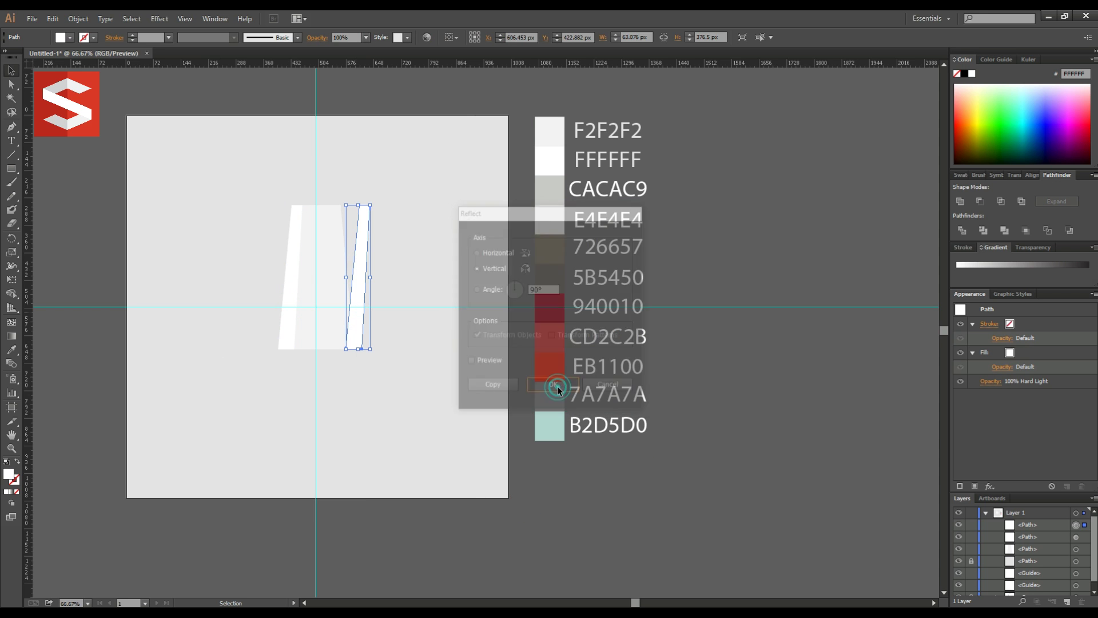
click(11, 350)
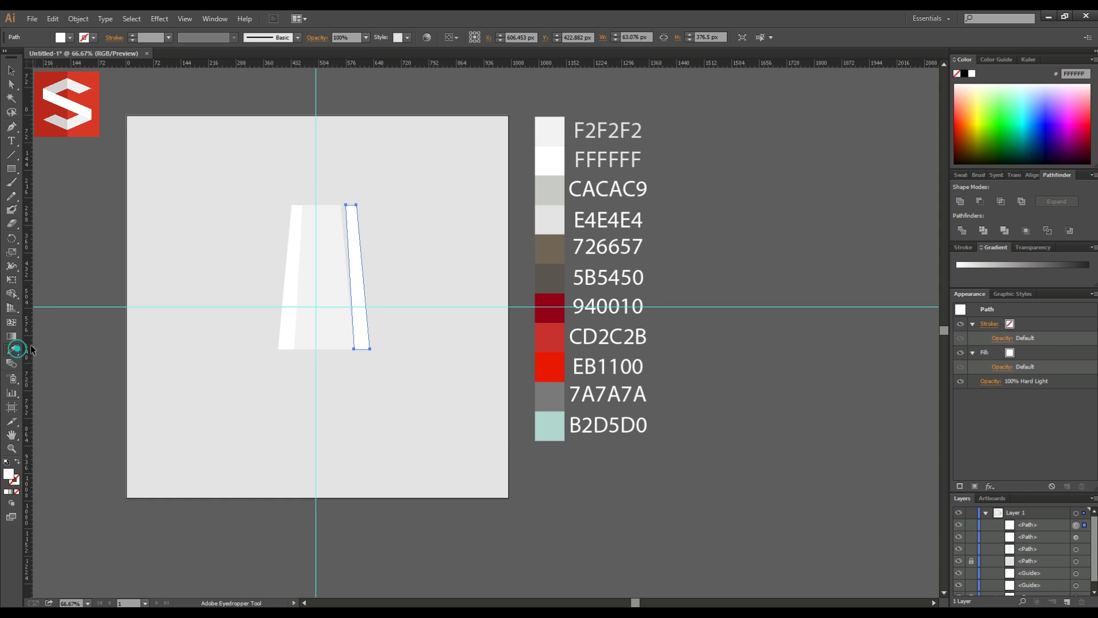
click(552, 190)
key(v)
drag(352, 243, 337, 243)
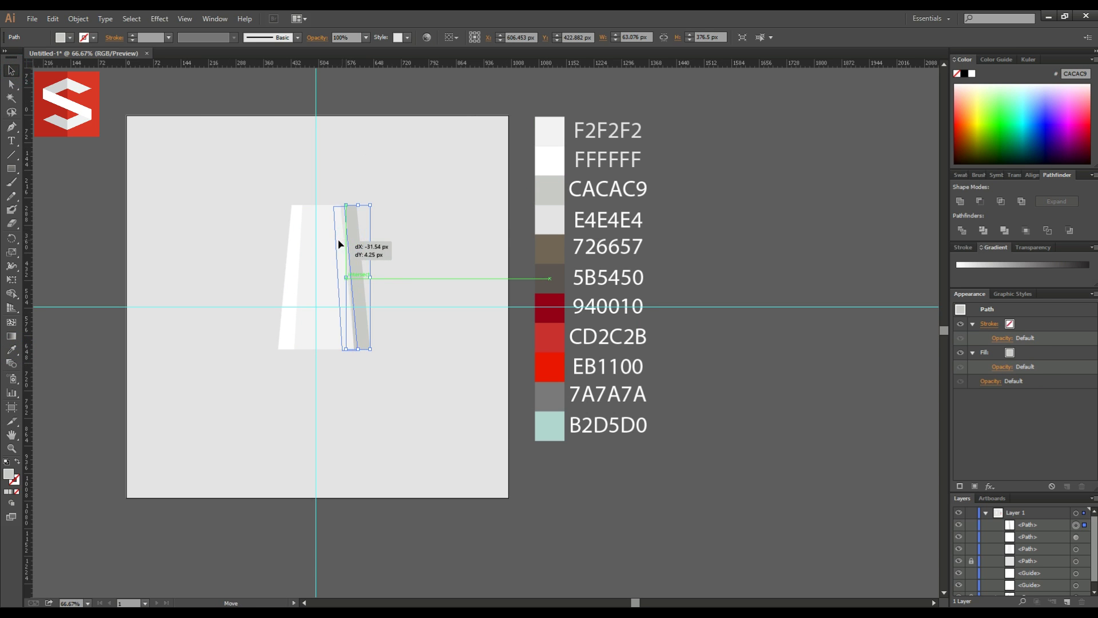
click(392, 228)
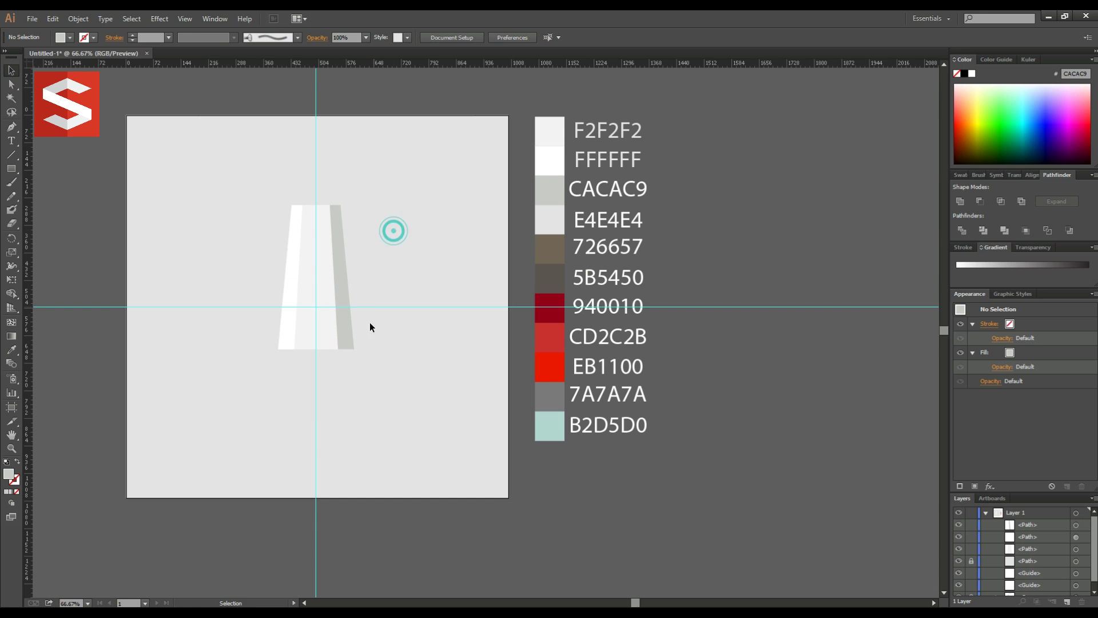
scroll(347, 363, up, 1)
scroll(347, 362, up, 1)
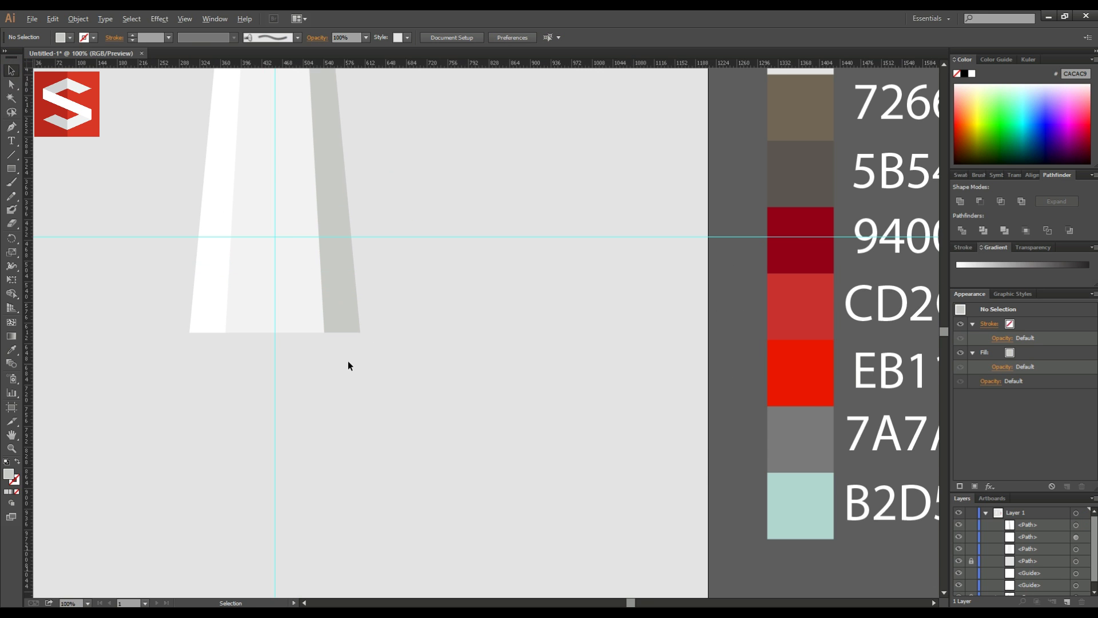
Group the tower body with its two edge strips and stretch it slightly lower
scroll(348, 363, down, 1)
key(ctrl+a)
right_click(273, 193)
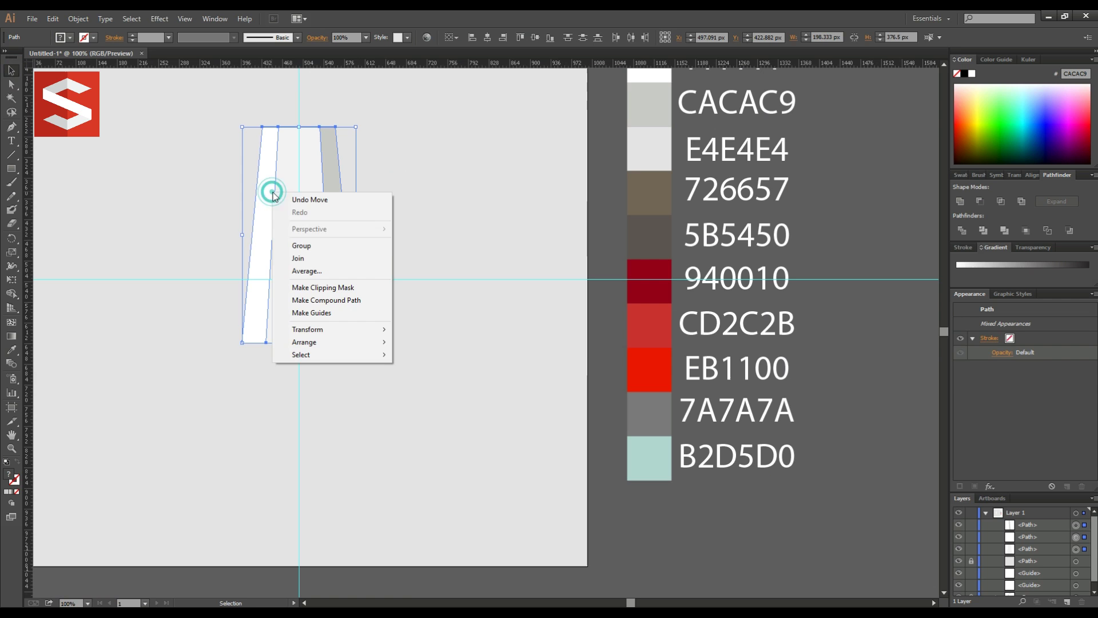
click(302, 245)
drag(299, 344, 298, 348)
click(387, 325)
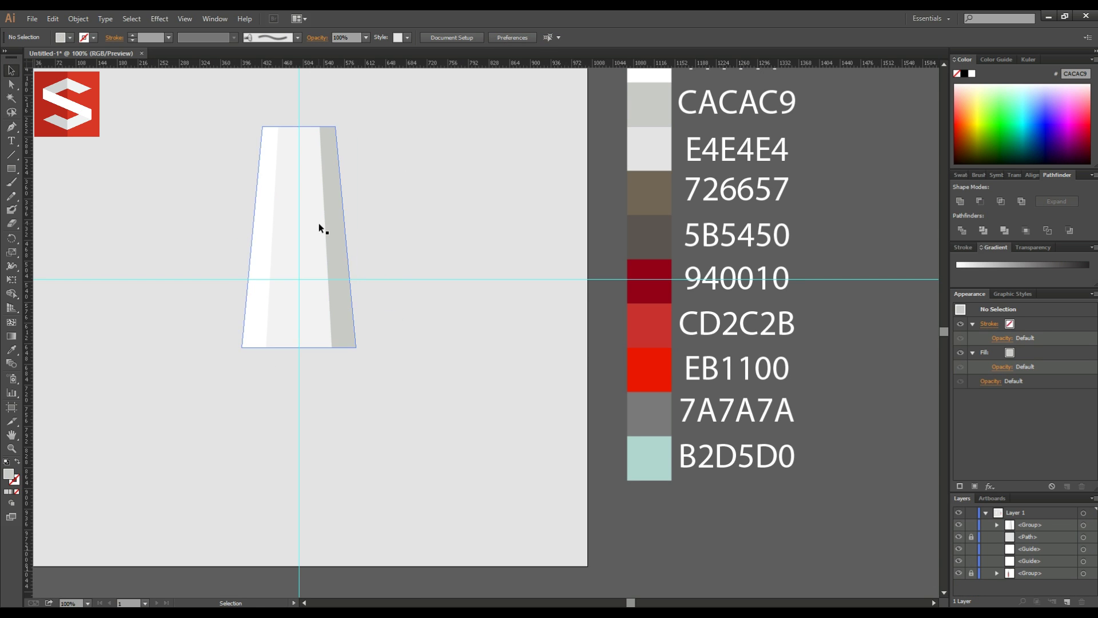
Paste a copy of the tower group and move it 190 px to the right
click(1083, 525)
key(ctrl+c)
key(ctrl+f)
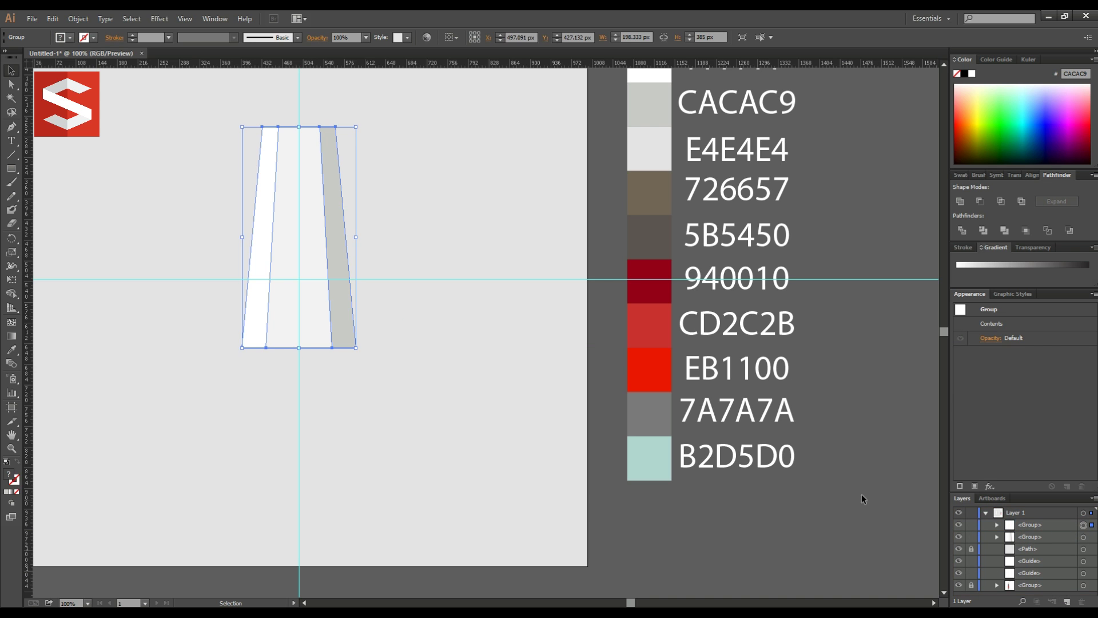
drag(313, 250, 421, 251)
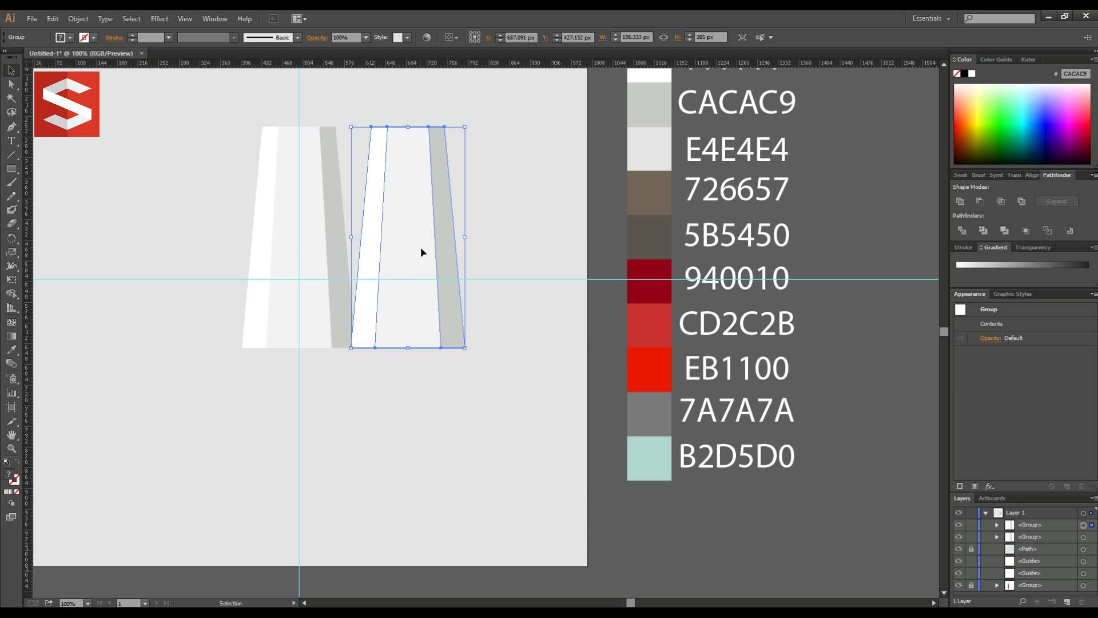
Reflect the copied tower horizontally and squash it to about 90 px tall
right_click(422, 249)
click(591, 371)
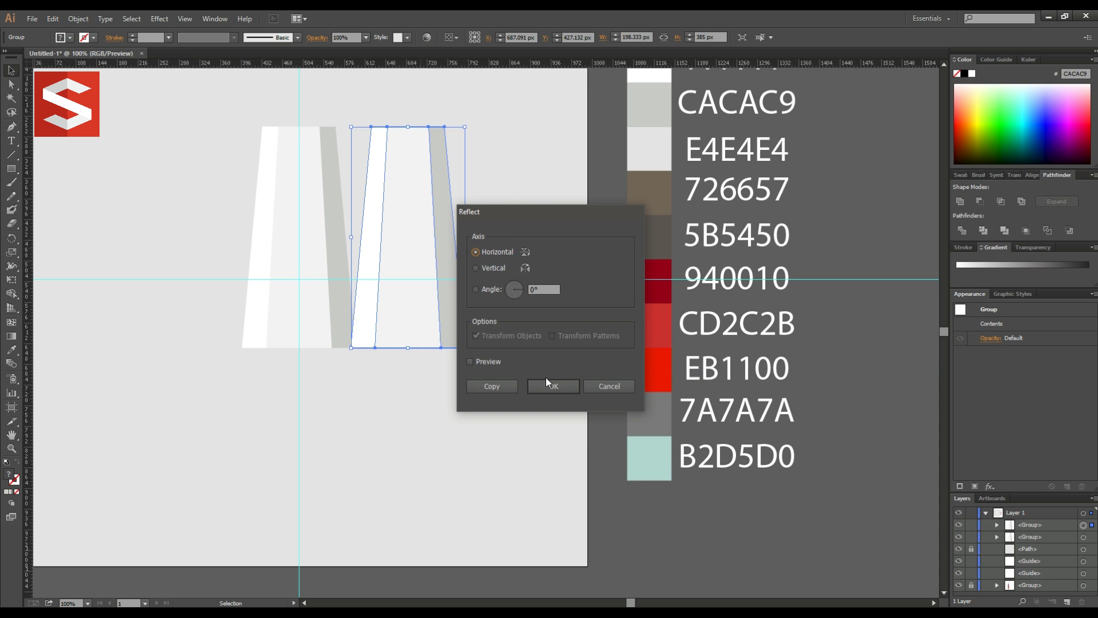
click(548, 385)
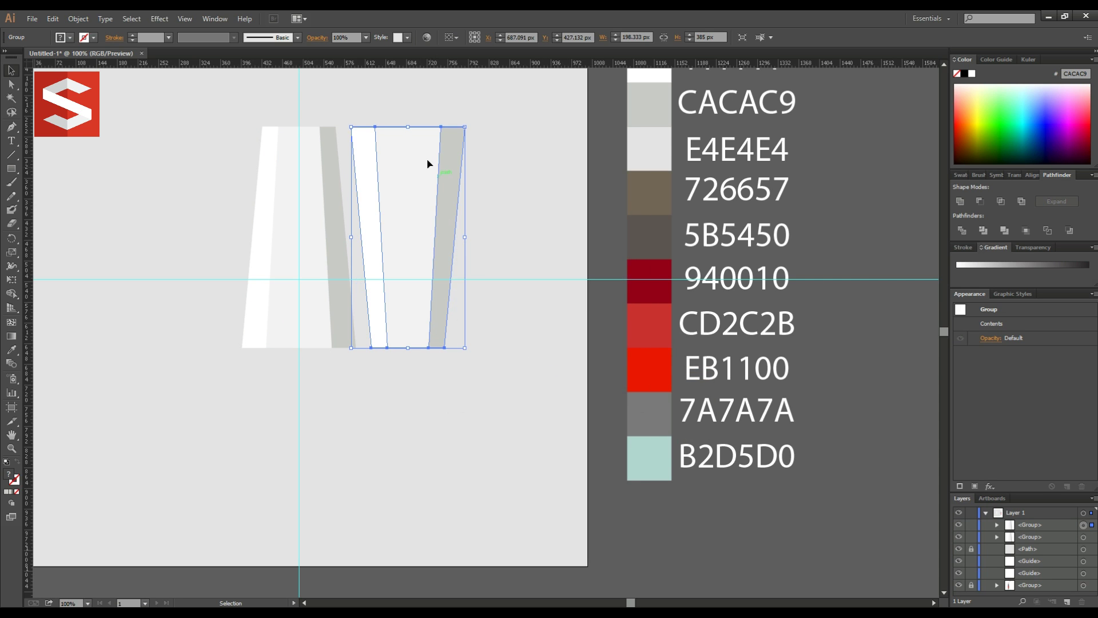
mouse_move(408, 128)
mouse_down()
mouse_move(410, 296)
mouse_move(307, 109)
mouse_up()
Set the flattened copy atop the tower and shorten it to about 84 px
drag(381, 162, 447, 250)
drag(365, 163, 367, 170)
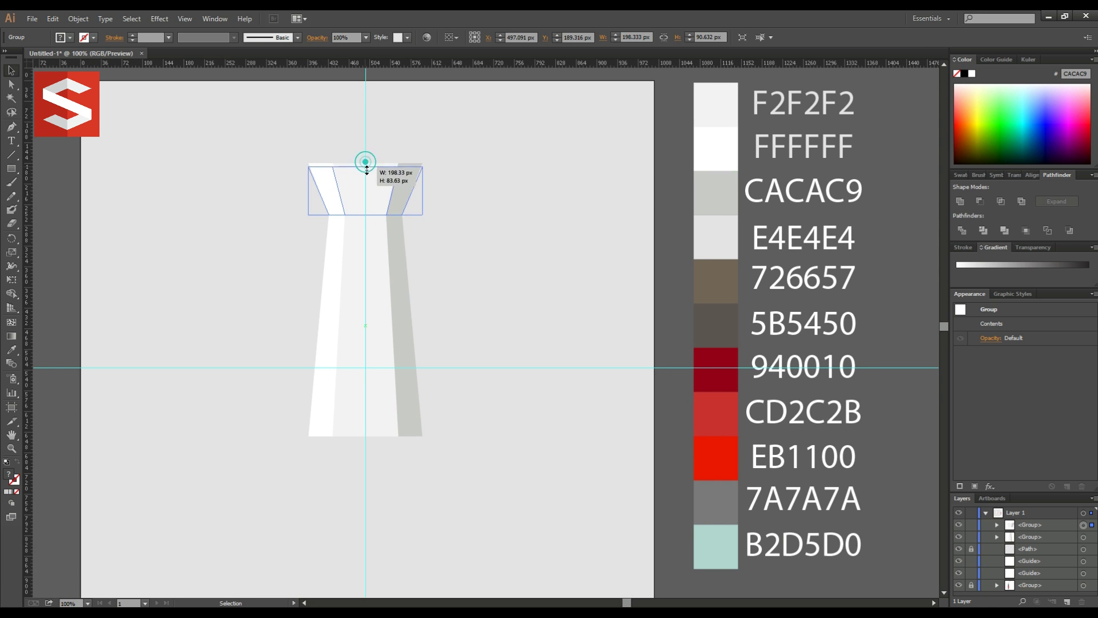
drag(366, 170, 366, 189)
click(448, 156)
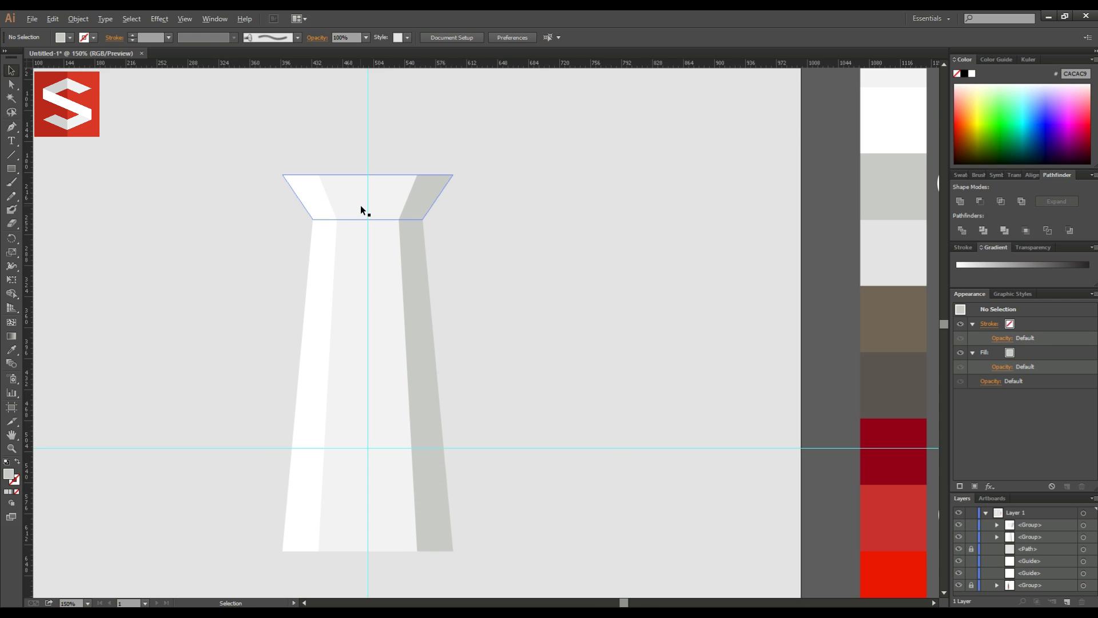
Group the cap and tower body into a single object
scroll(360, 205, up, 2)
drag(536, 279, 293, 203)
click(584, 283)
drag(536, 298, 314, 214)
right_click(344, 220)
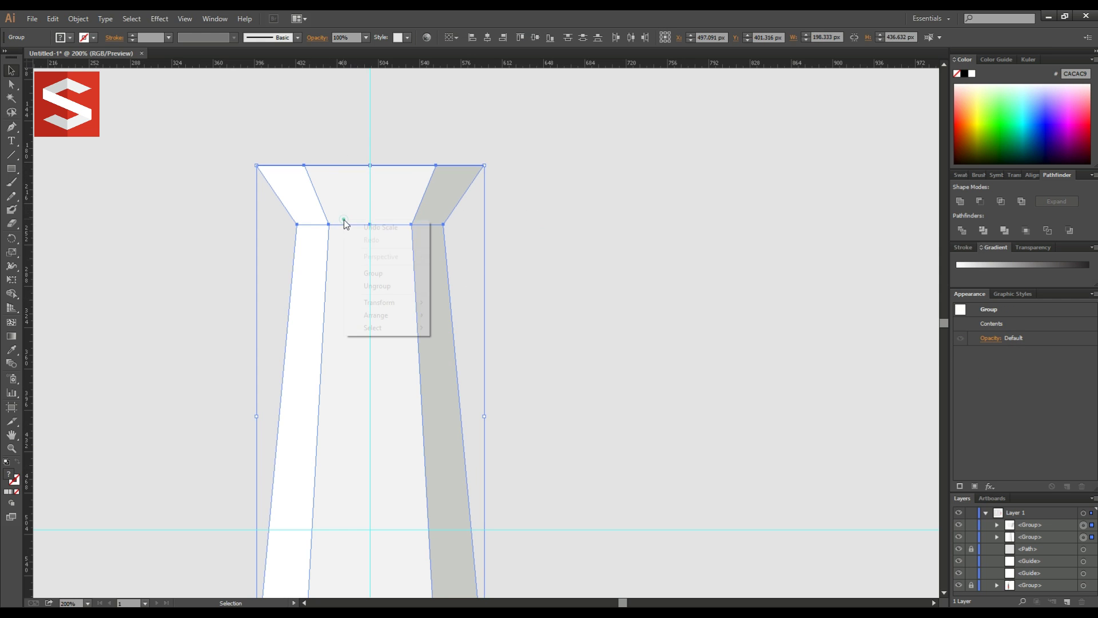
click(372, 274)
click(535, 255)
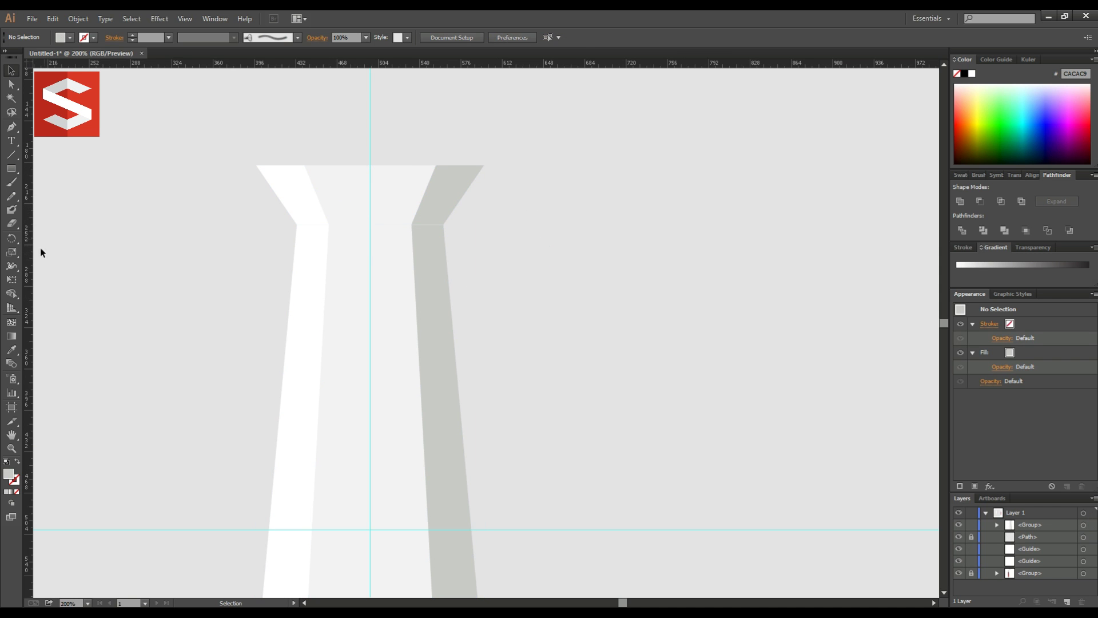
click(10, 170)
Draw a thin band across the tower's neck and colour it dark grey 5B5450
drag(287, 222, 453, 234)
scroll(453, 232, down, 1)
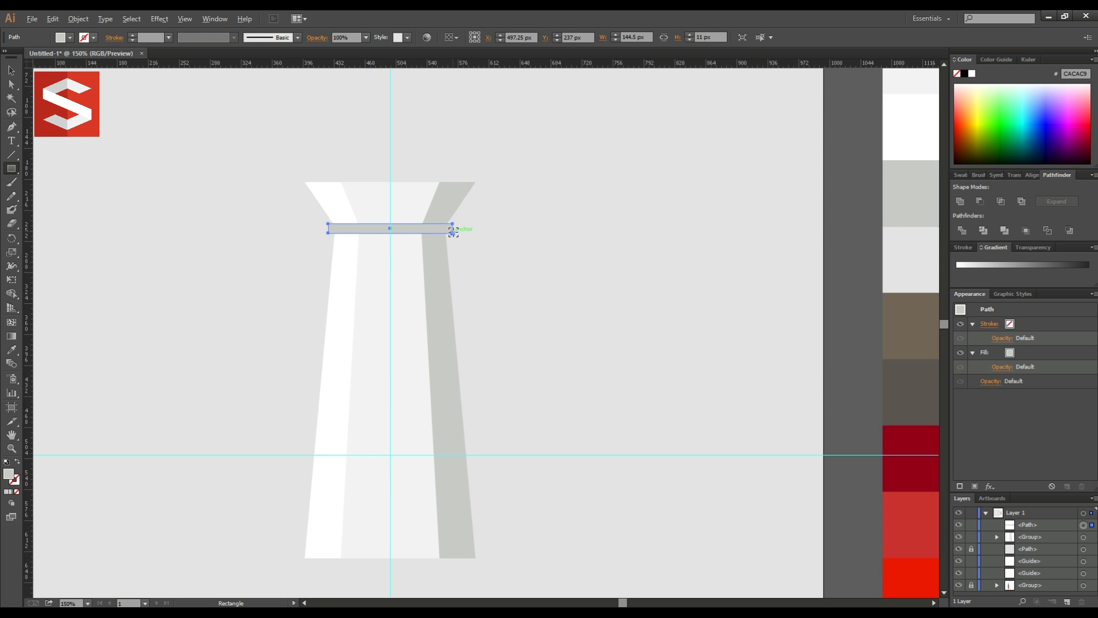
drag(530, 290, 417, 261)
scroll(417, 262, down, 1)
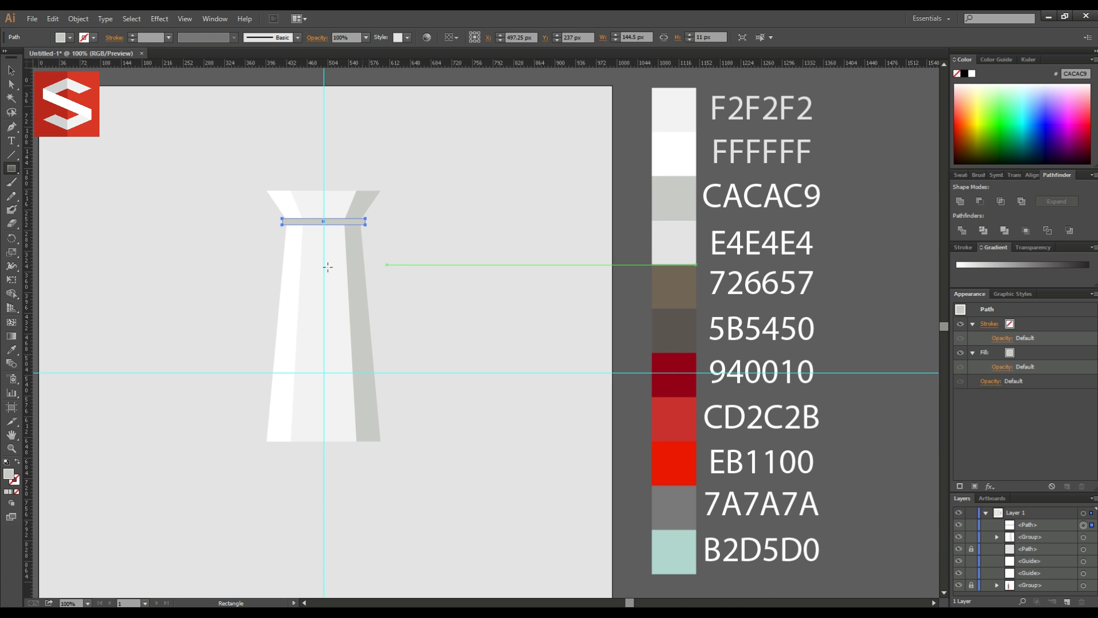
click(11, 349)
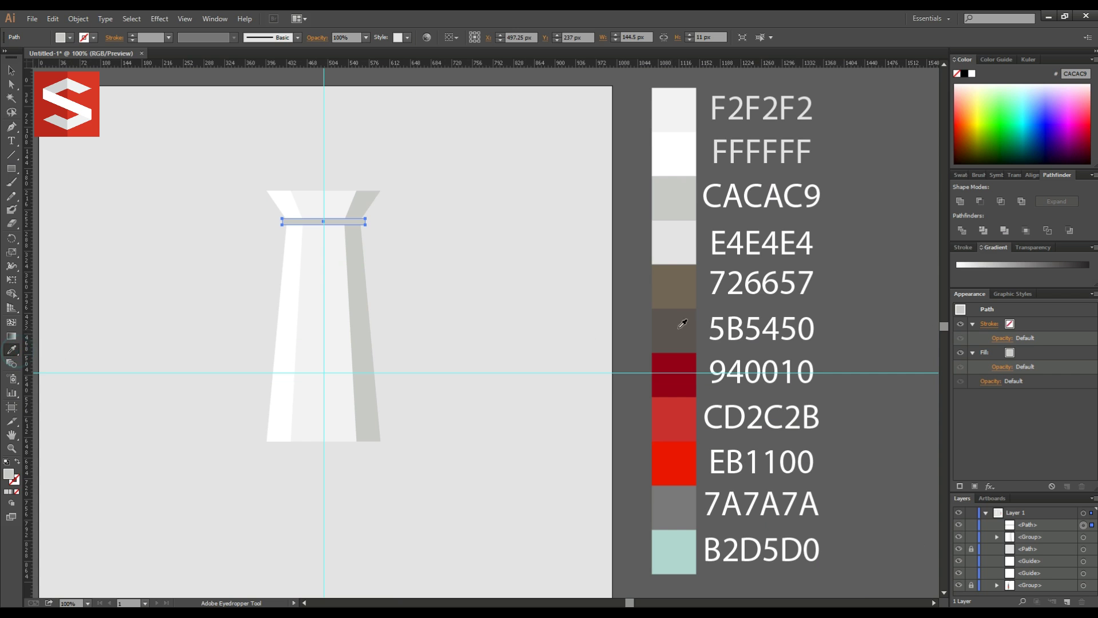
click(676, 335)
Trim the band from its right end to about 138.5 px wide
click(8, 72)
scroll(294, 201, up, 2)
scroll(435, 247, up, 2)
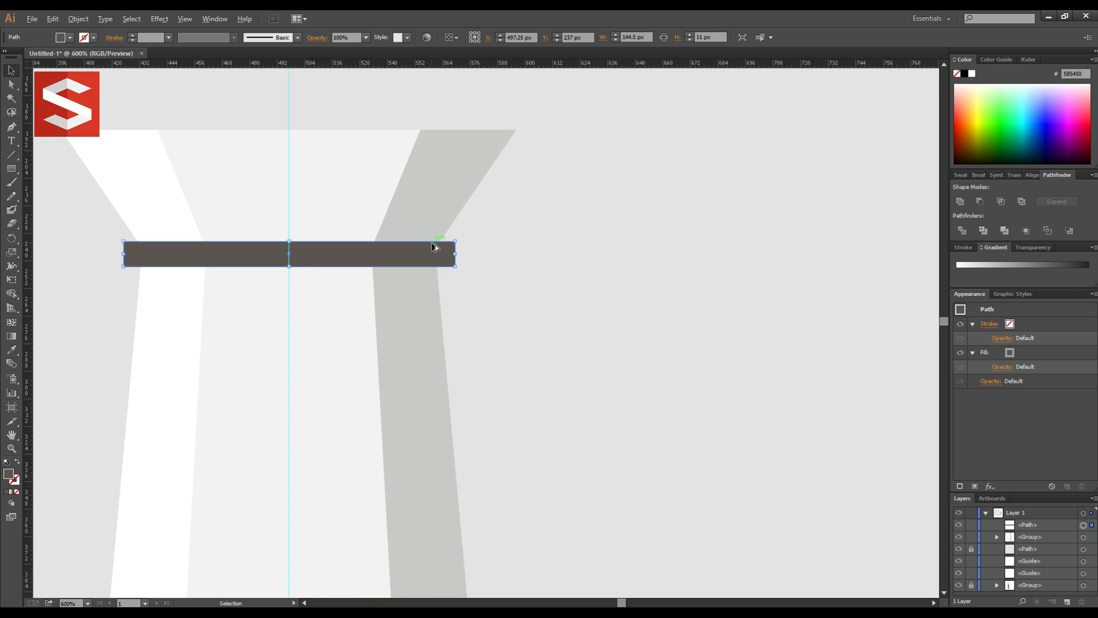
scroll(433, 247, up, 1)
drag(466, 256, 448, 256)
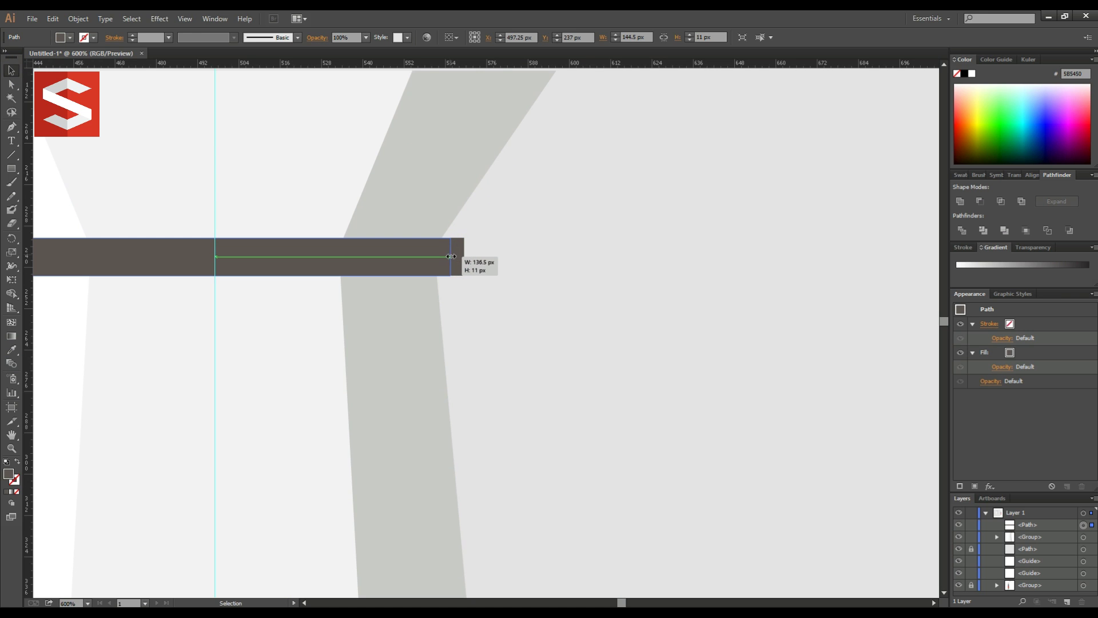
click(507, 241)
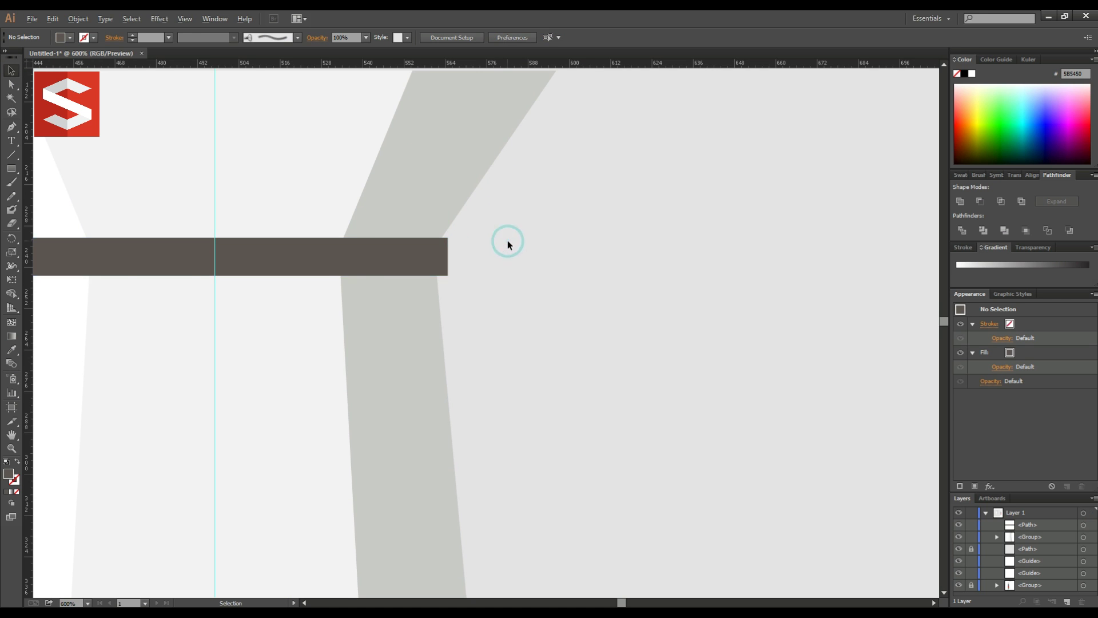
scroll(507, 240, down, 2)
scroll(507, 240, down, 1)
scroll(507, 241, down, 1)
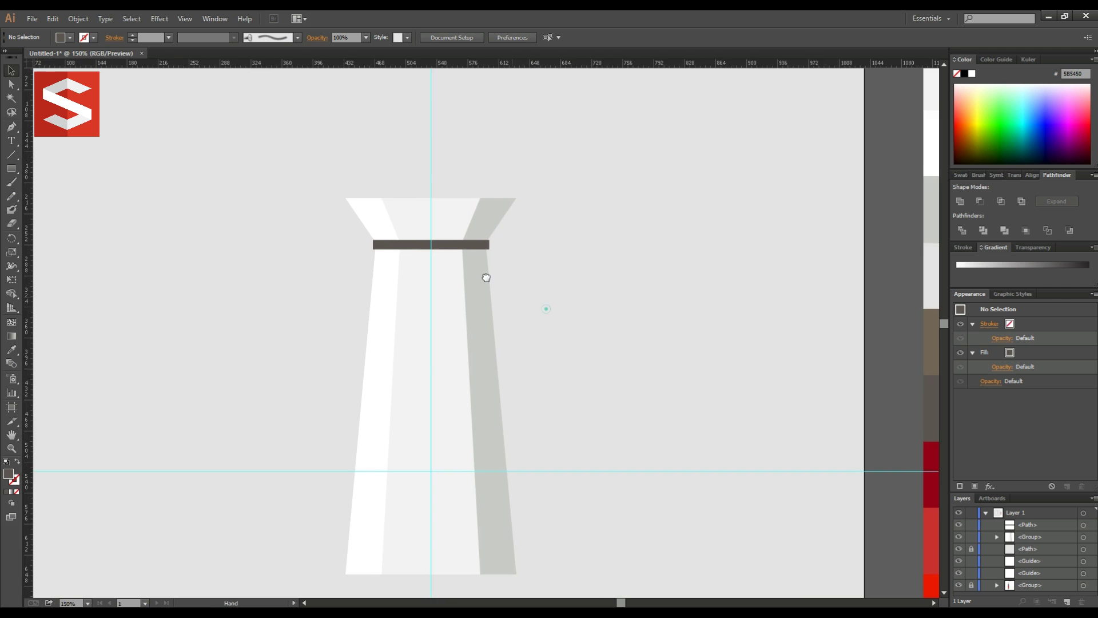
scroll(473, 262, down, 1)
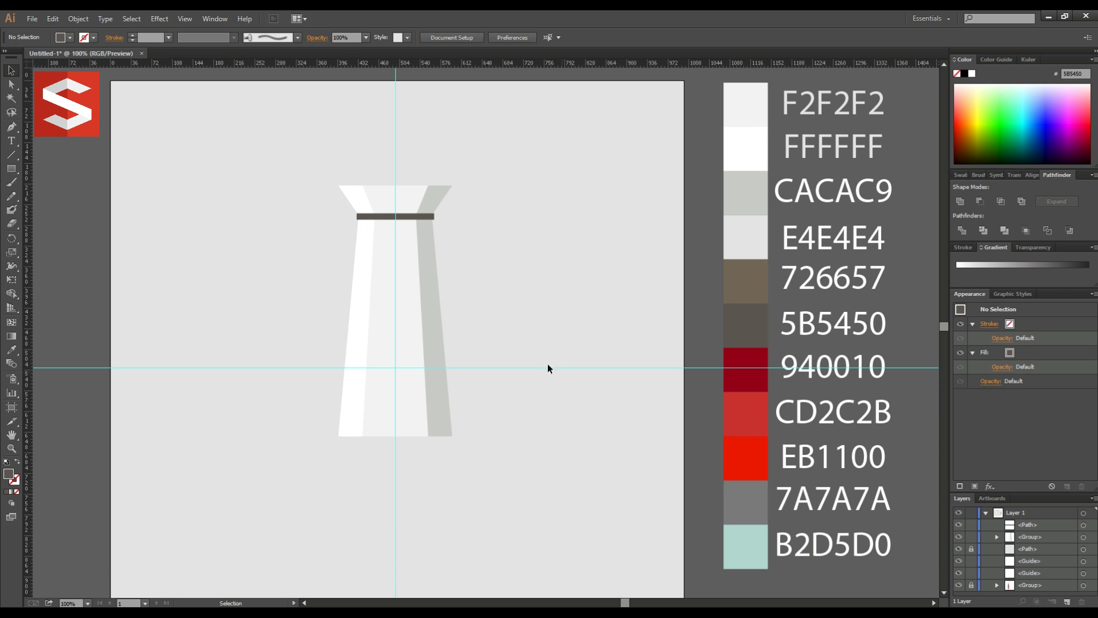
Draw a rectangle over the tower's lower section
click(404, 287)
click(578, 319)
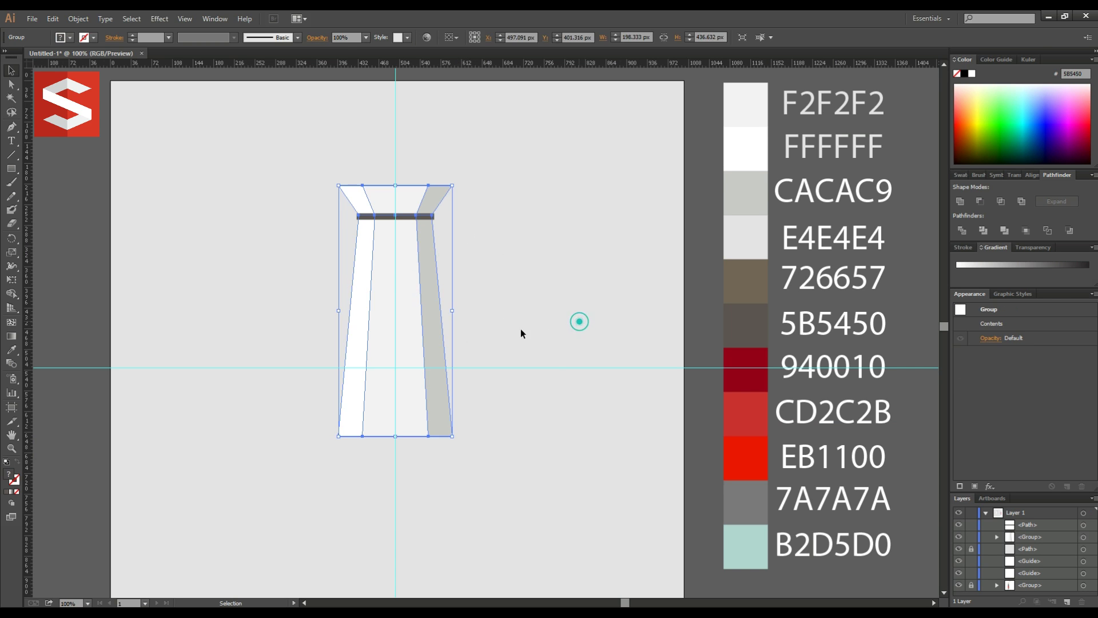
click(418, 339)
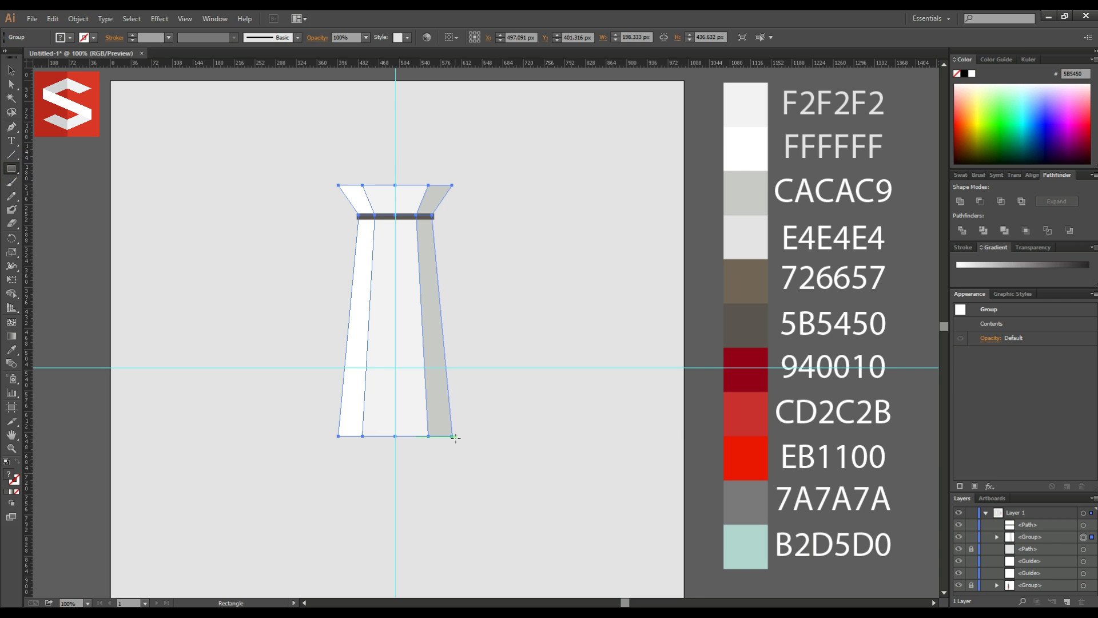
mouse_move(452, 436)
mouse_down()
mouse_move(343, 365)
mouse_move(336, 378)
mouse_up()
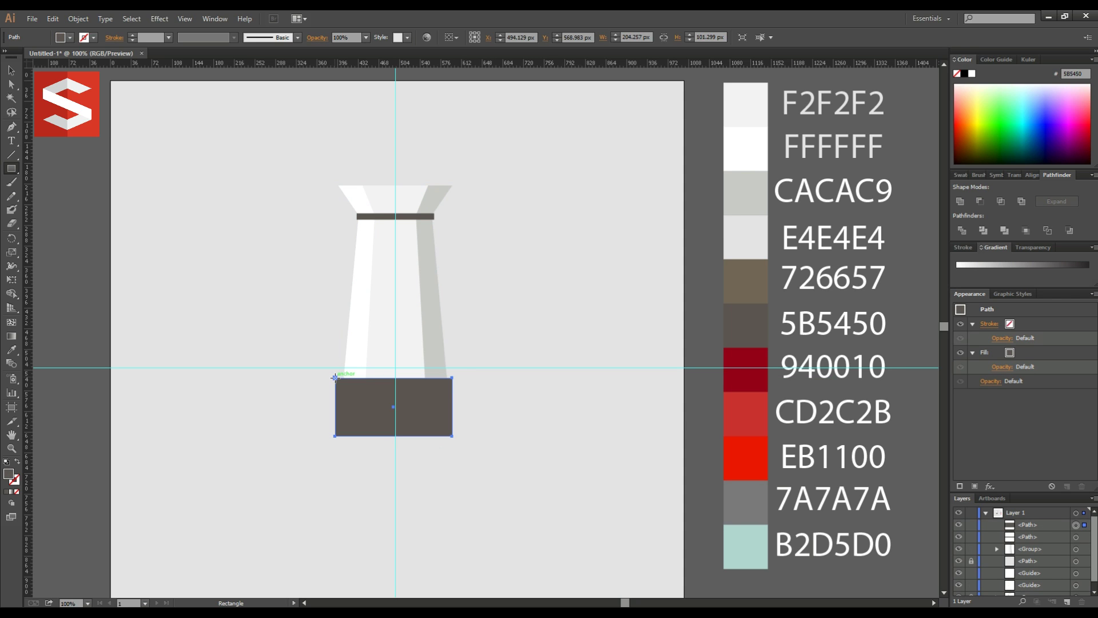
click(11, 71)
Duplicate the tower group and clip the copy to the base rectangle
click(400, 302)
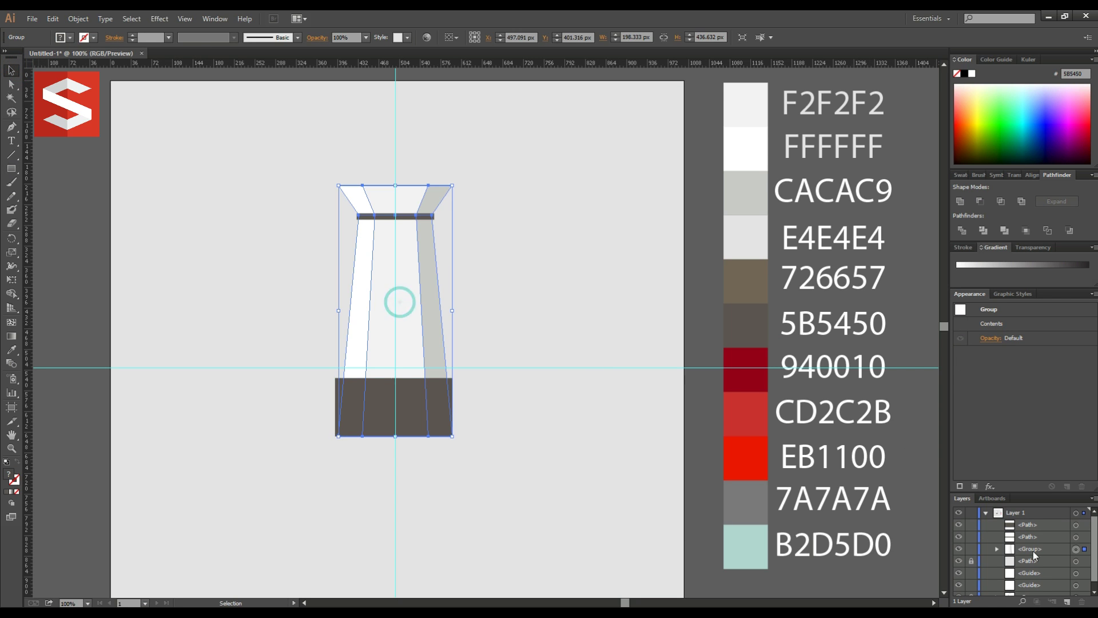
click(1082, 603)
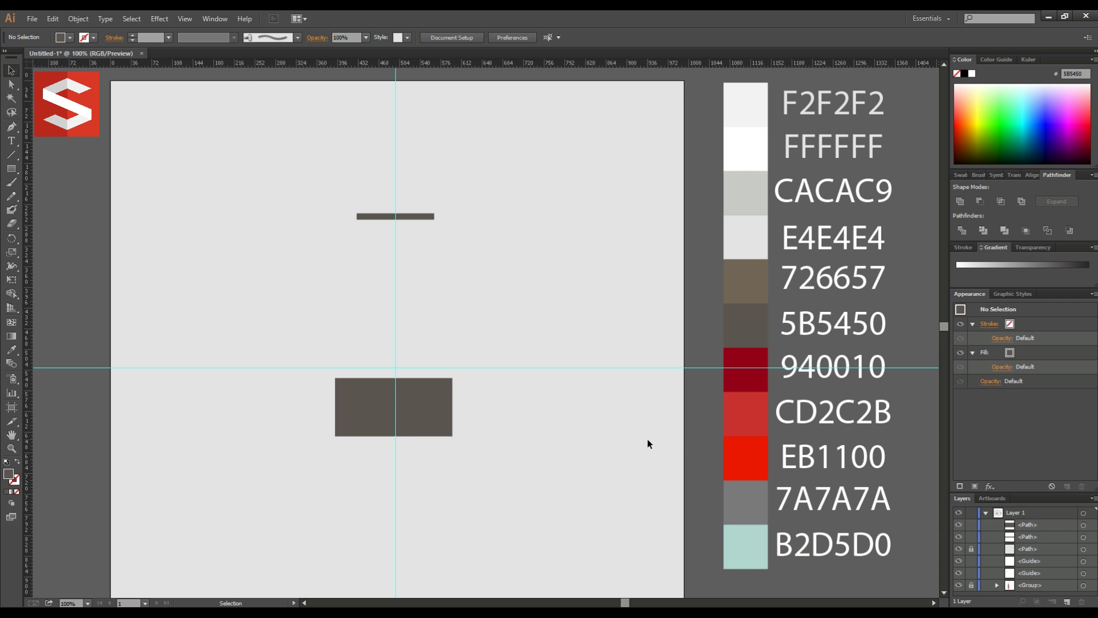
click(53, 19)
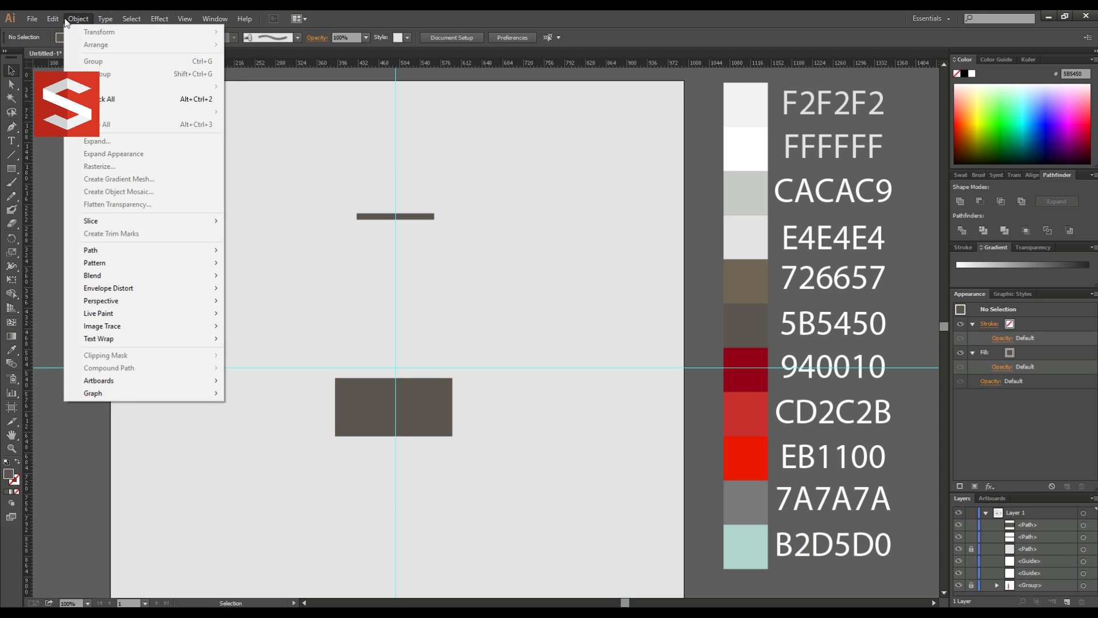
click(59, 32)
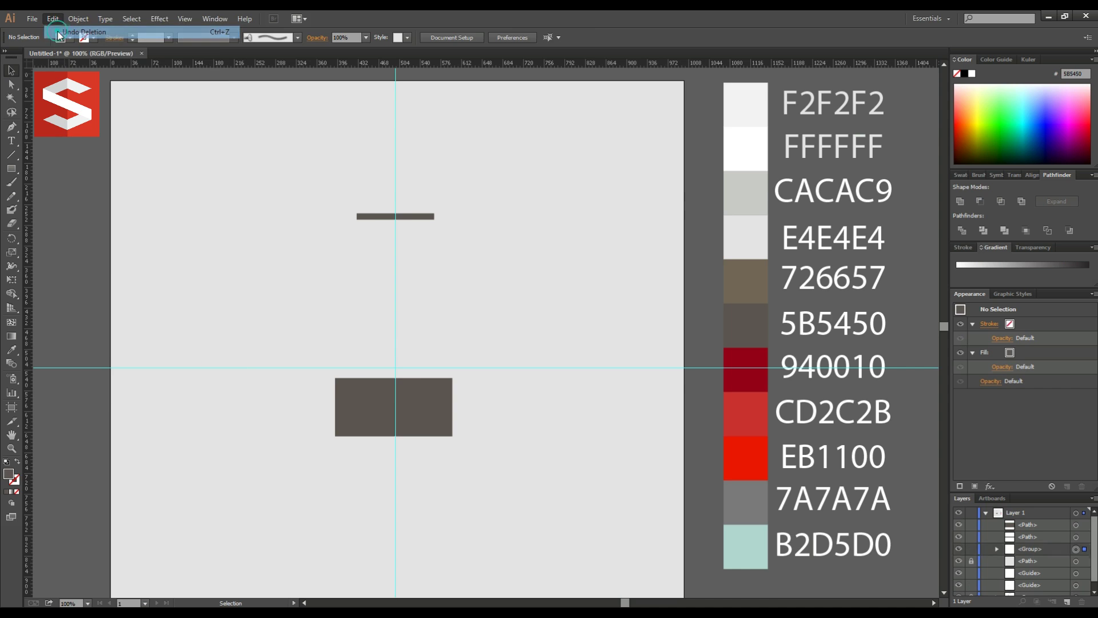
drag(1038, 551, 1068, 602)
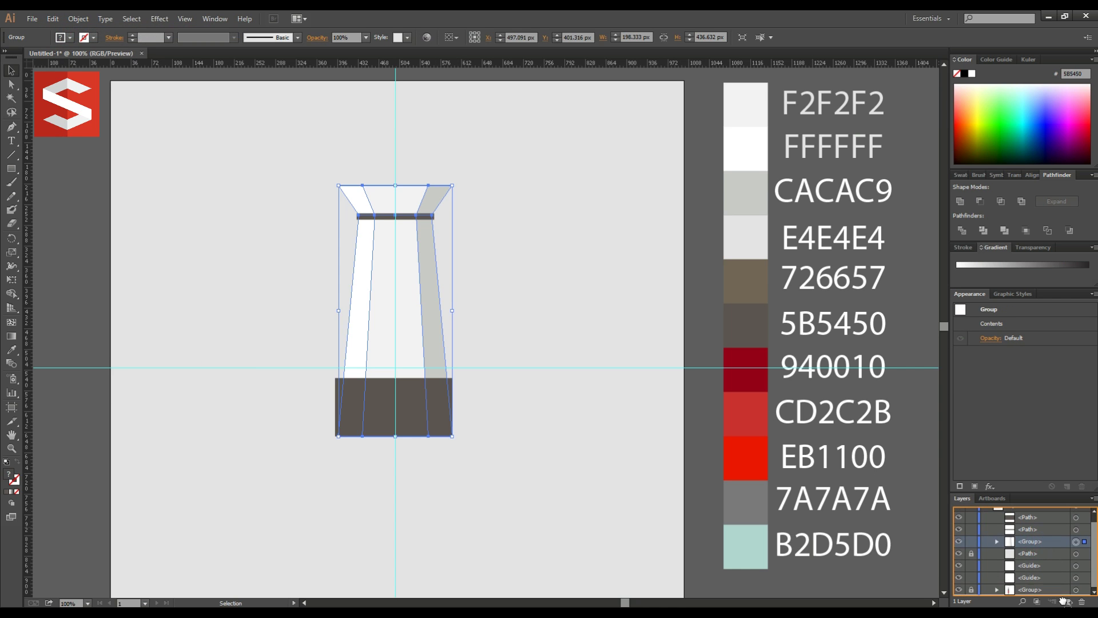
scroll(1033, 558, up, 1)
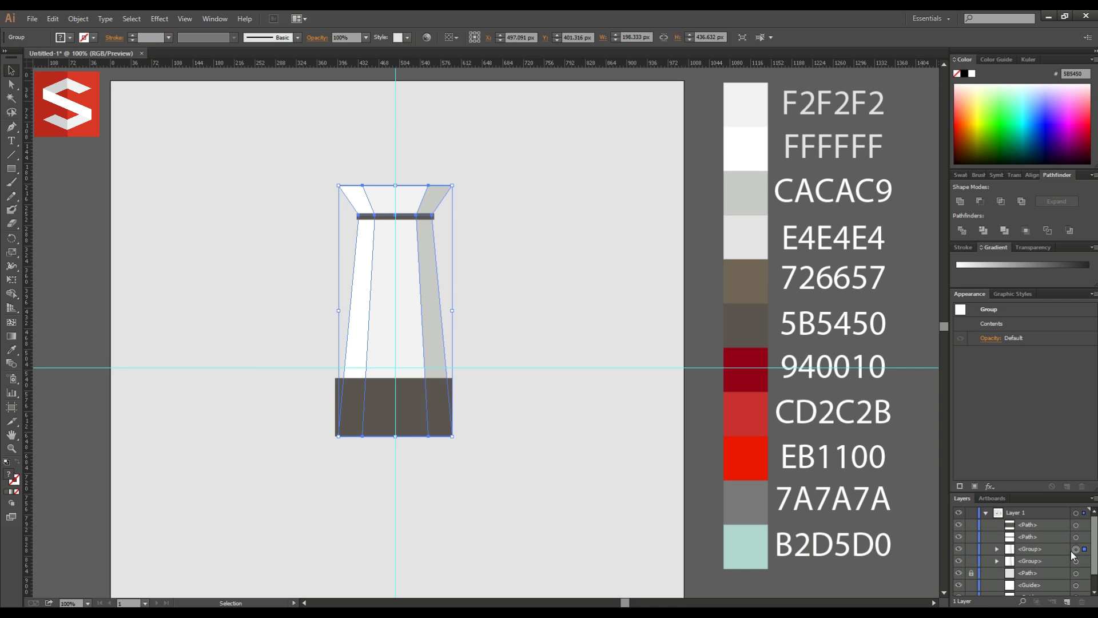
shift+click(1076, 525)
right_click(436, 395)
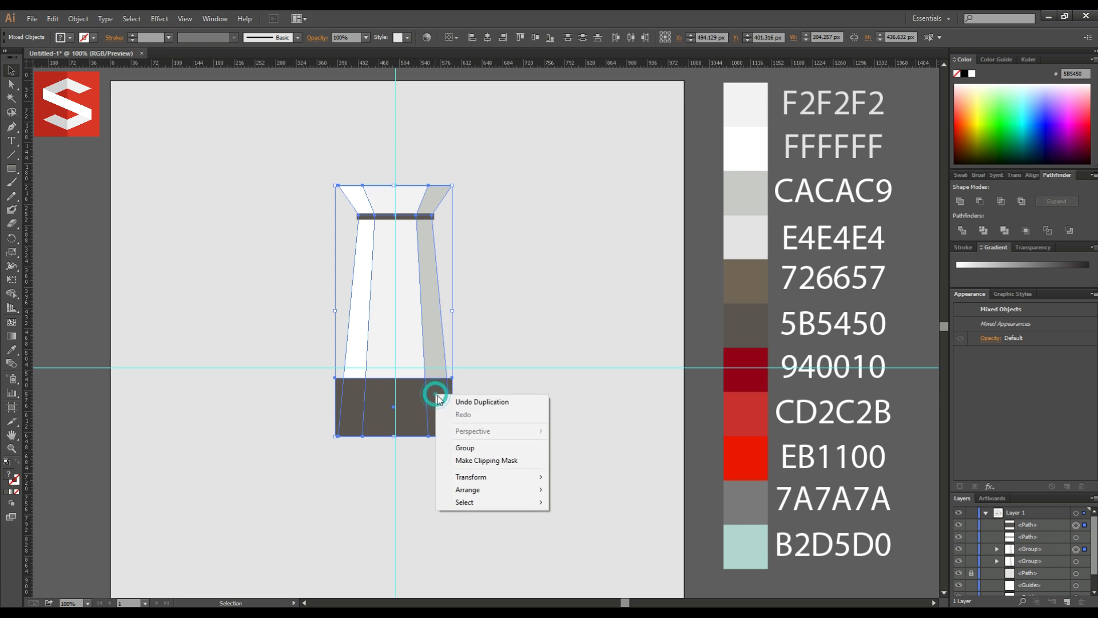
click(480, 460)
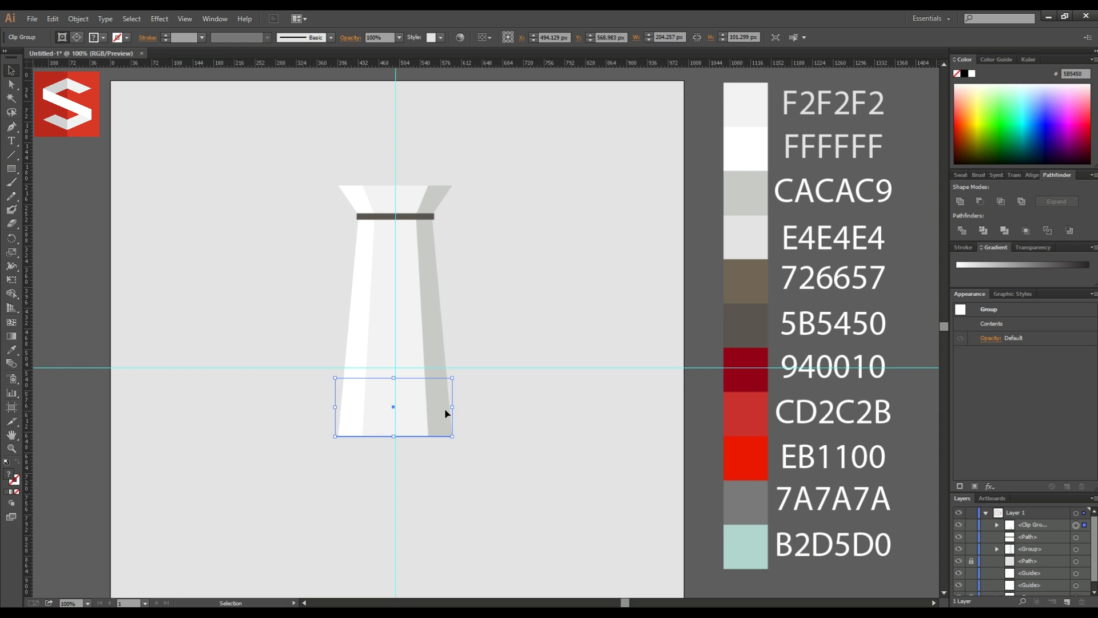
Expand the clip group's strips in Layers and colour the right strip dark red 940010
click(999, 525)
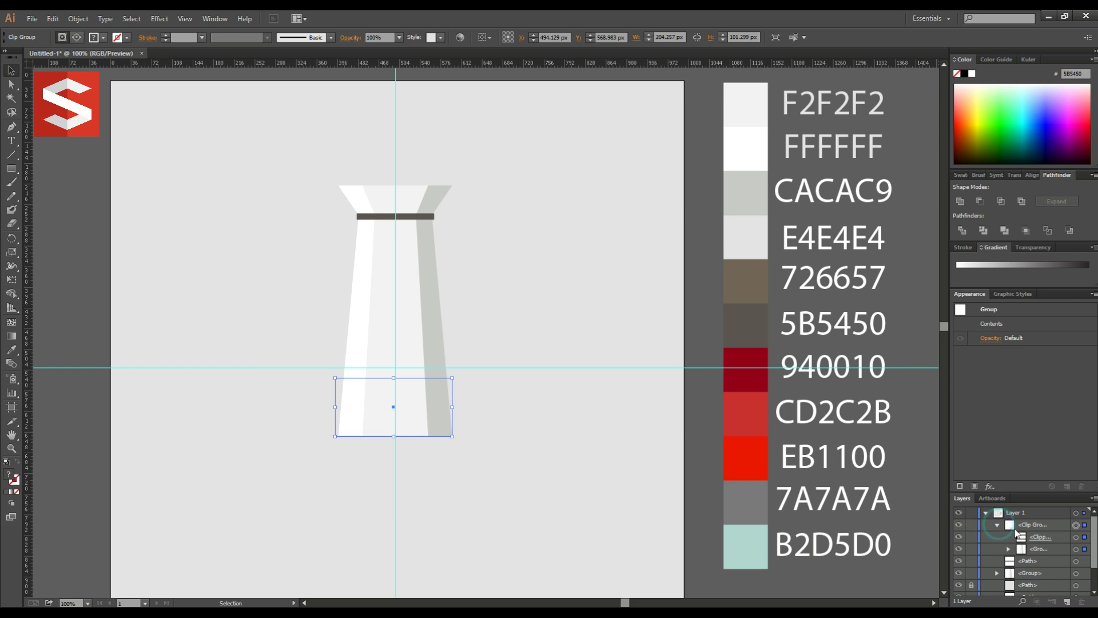
click(1009, 549)
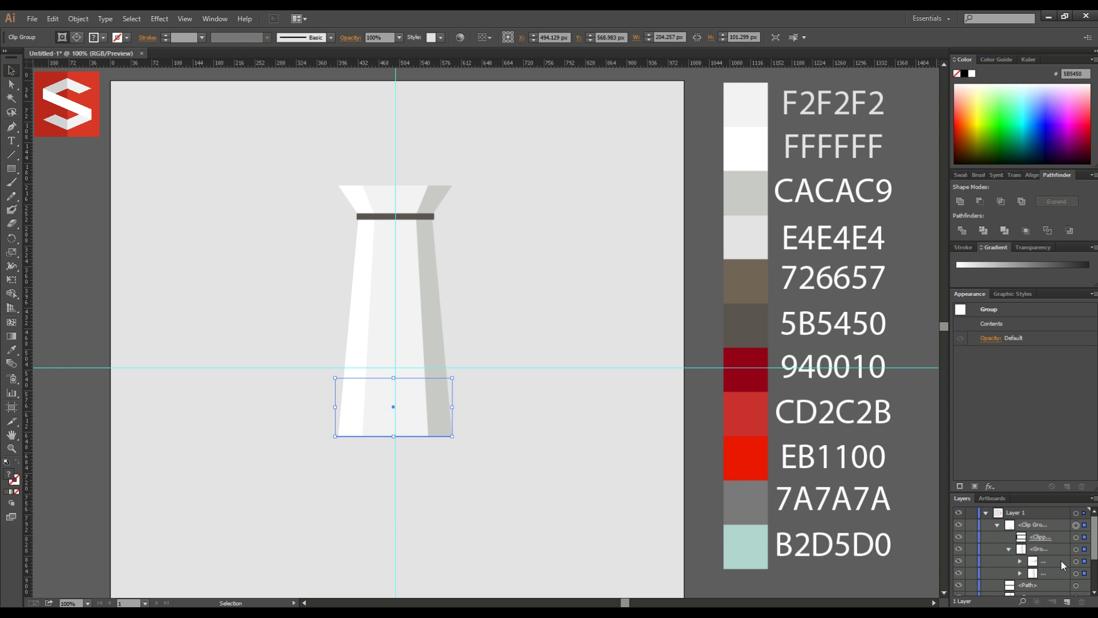
click(1021, 572)
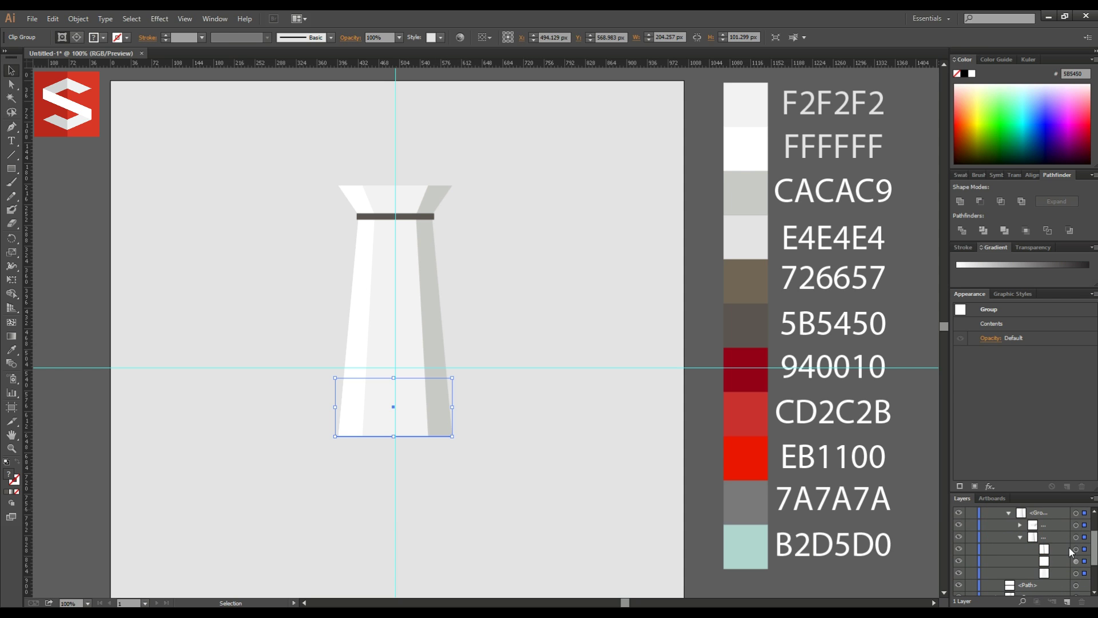
click(1077, 550)
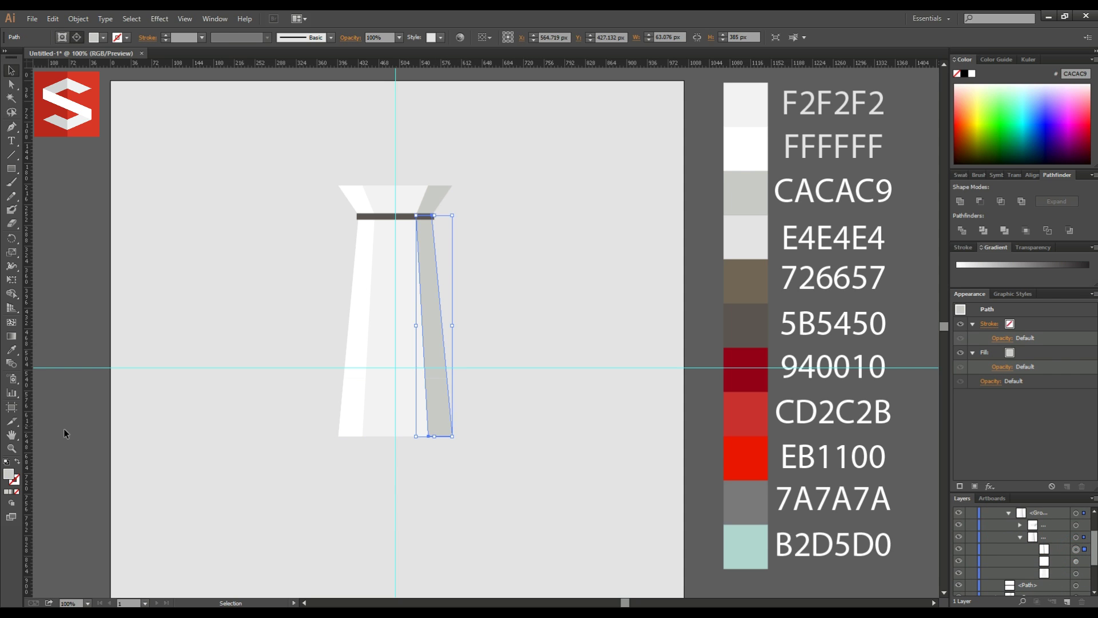
click(12, 349)
click(743, 360)
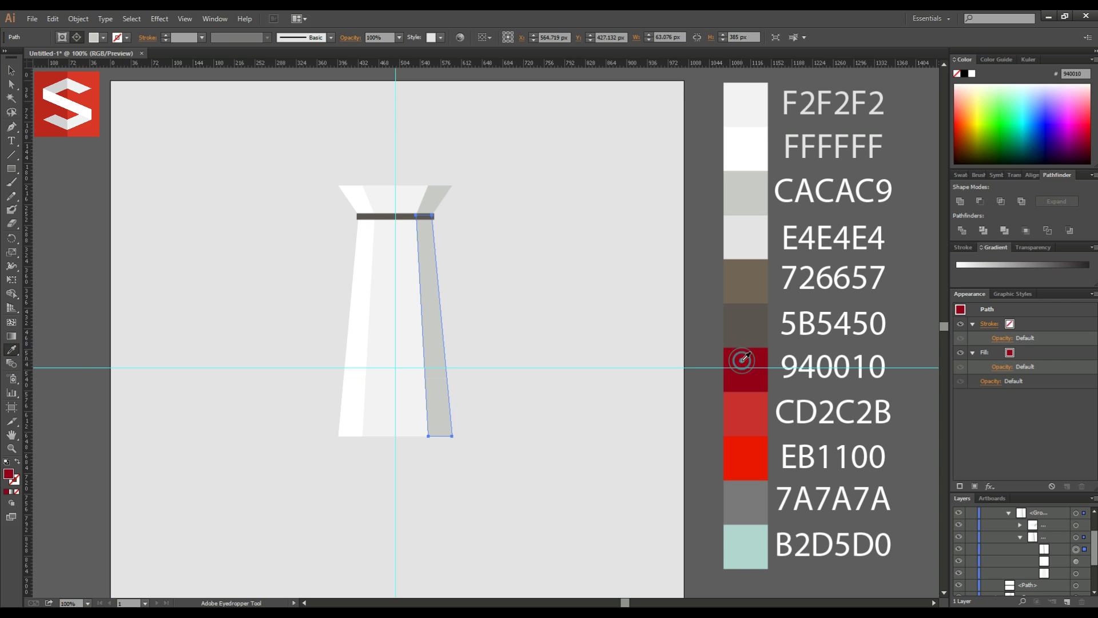
Colour the left strip EB1100 and the centre strip CD2C2B, then select the red base
click(1076, 561)
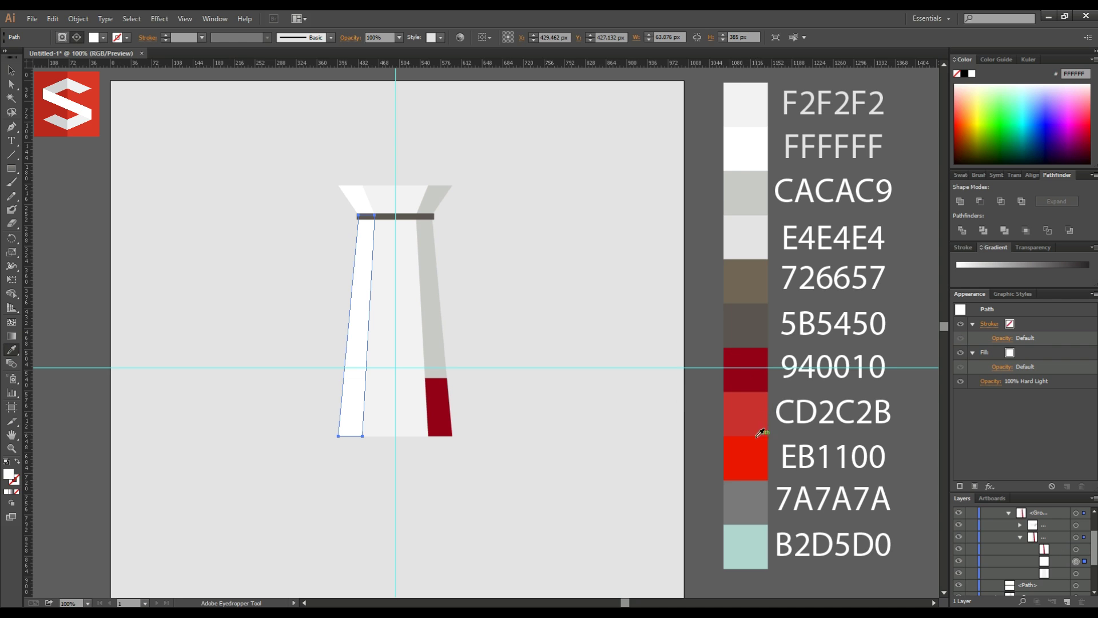
click(756, 455)
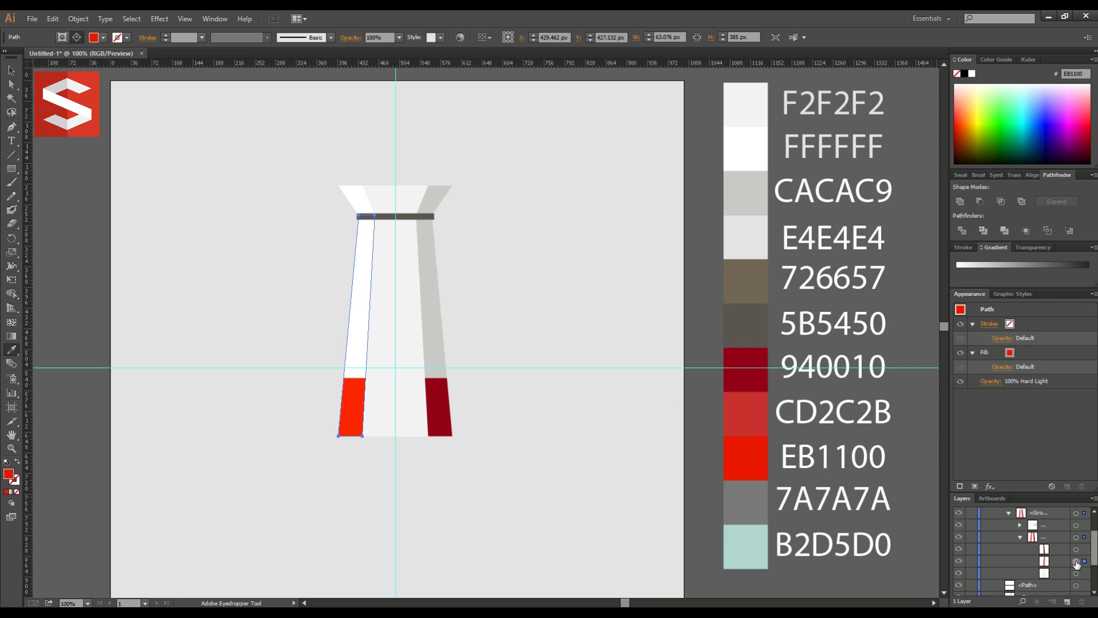
click(1075, 573)
click(753, 414)
click(11, 70)
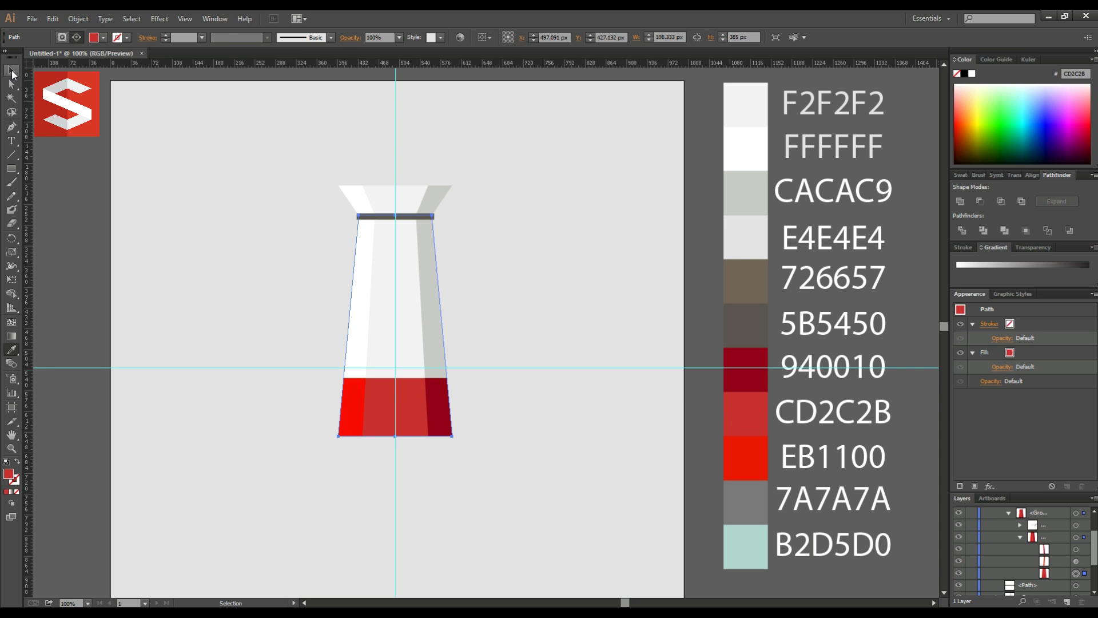
scroll(1005, 540, up, 2)
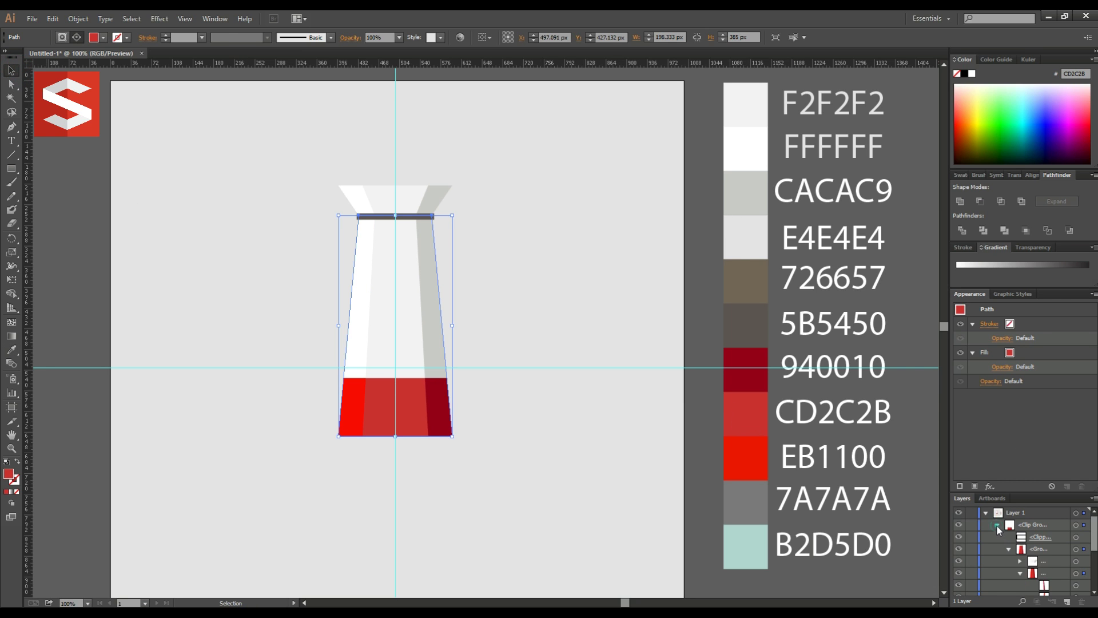
click(997, 525)
click(508, 471)
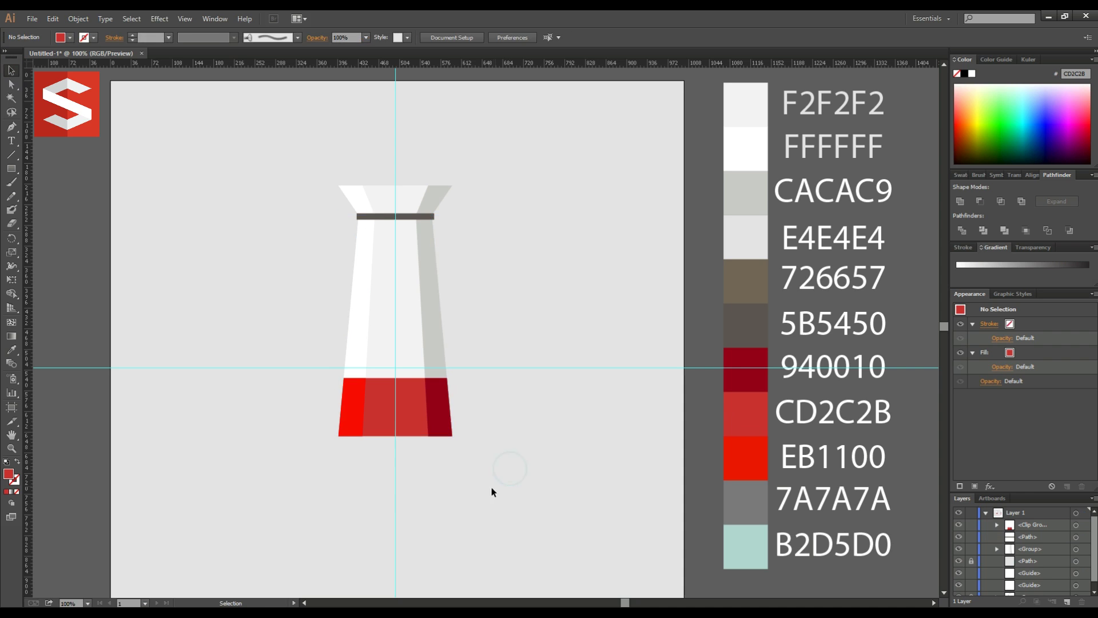
click(425, 420)
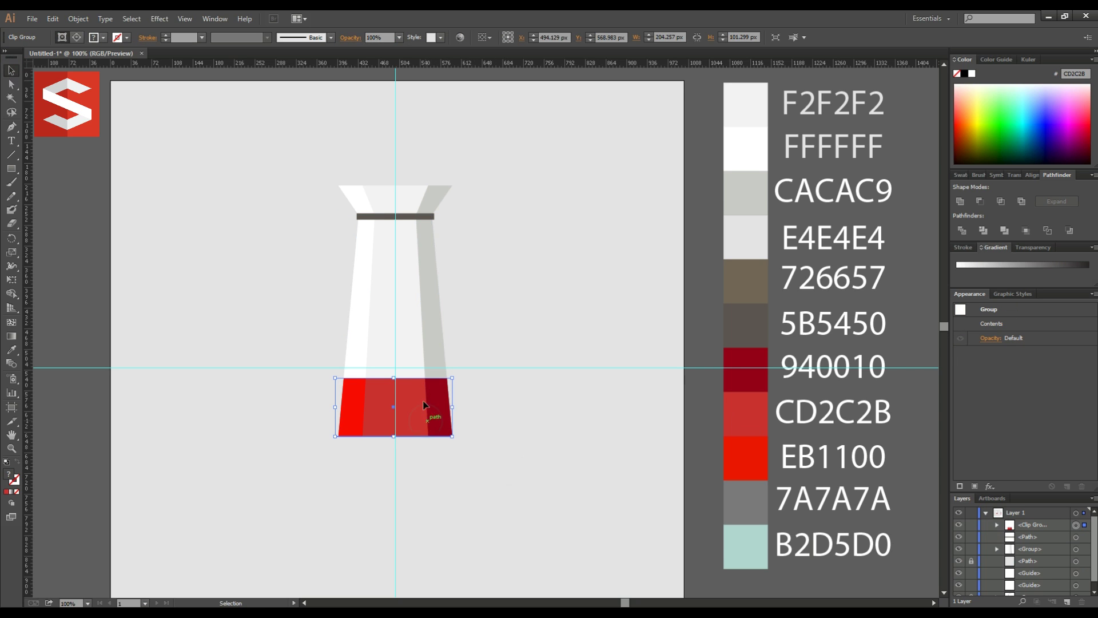
Group the red base with the tower body and move the dark band in front
shift+click(1077, 551)
right_click(400, 294)
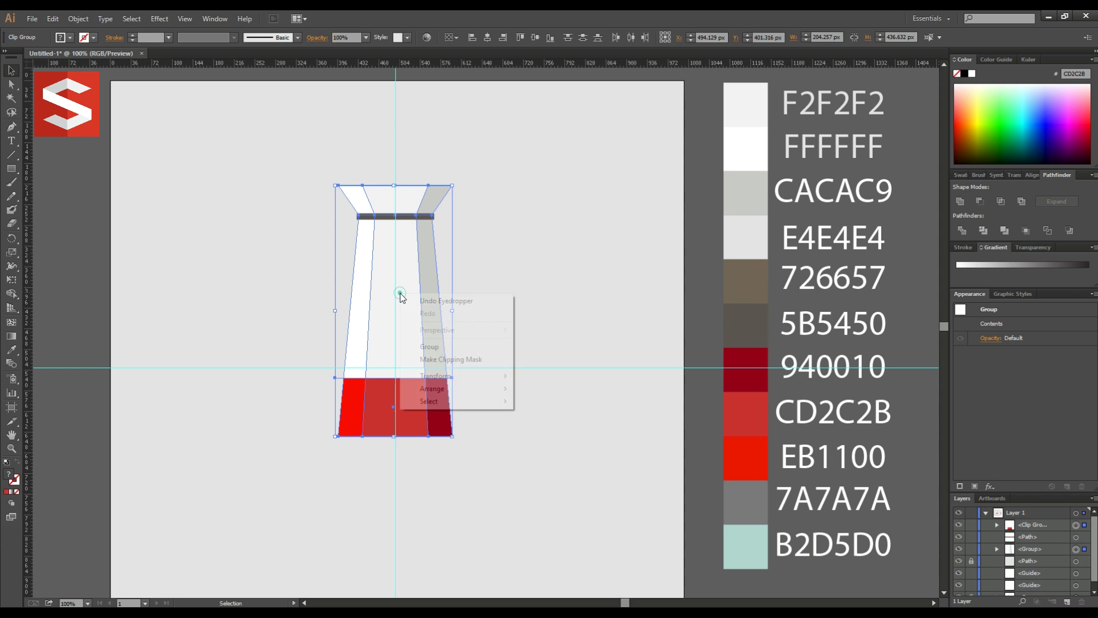
click(429, 347)
click(506, 304)
drag(1029, 537, 1030, 521)
Select the whole lighthouse tower and move it 117 px lower
click(524, 269)
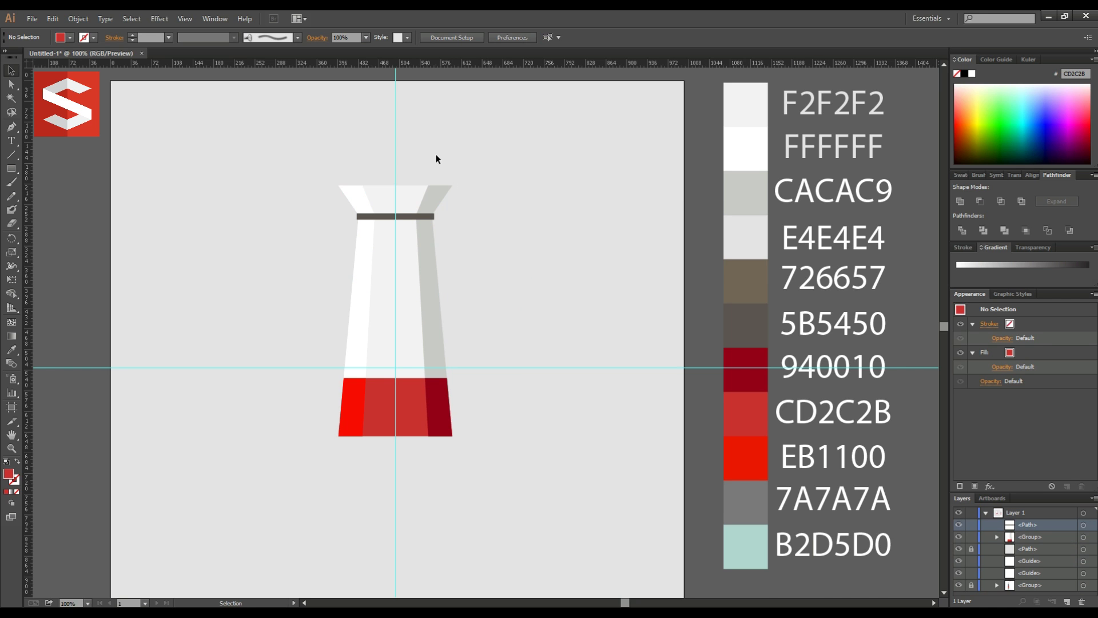
drag(466, 155, 462, 198)
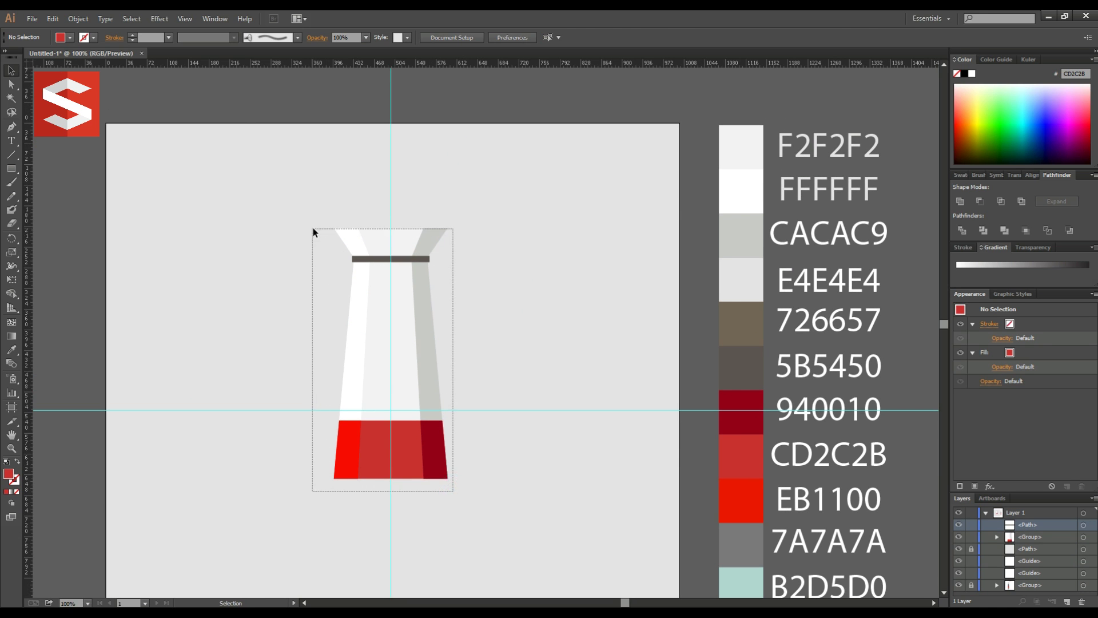
drag(452, 490, 314, 228)
drag(417, 351, 417, 417)
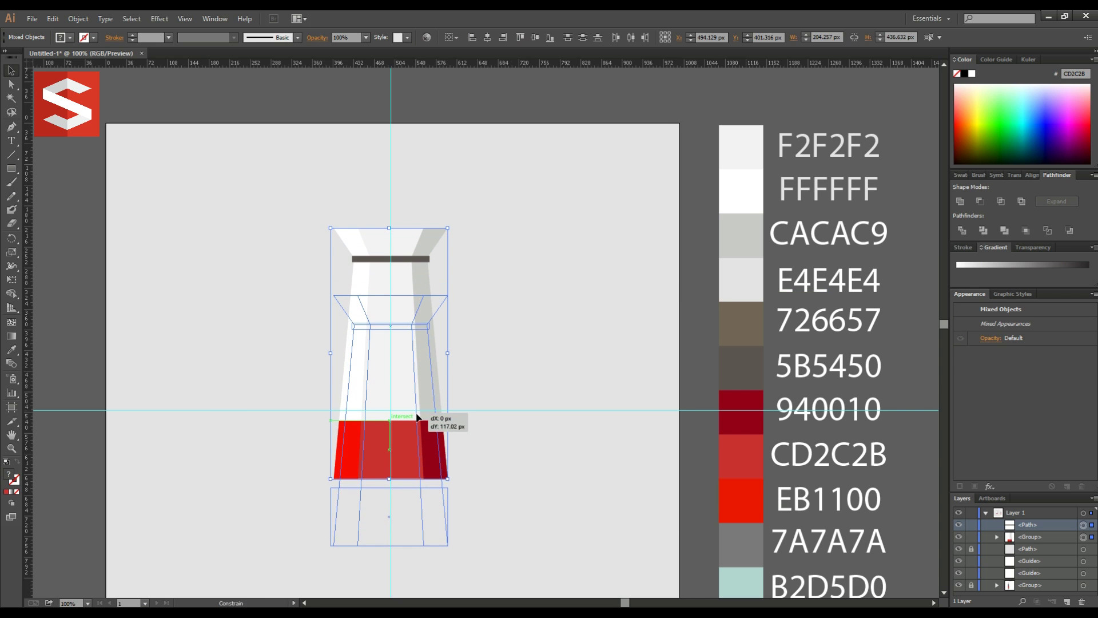
click(510, 338)
scroll(351, 252, up, 1)
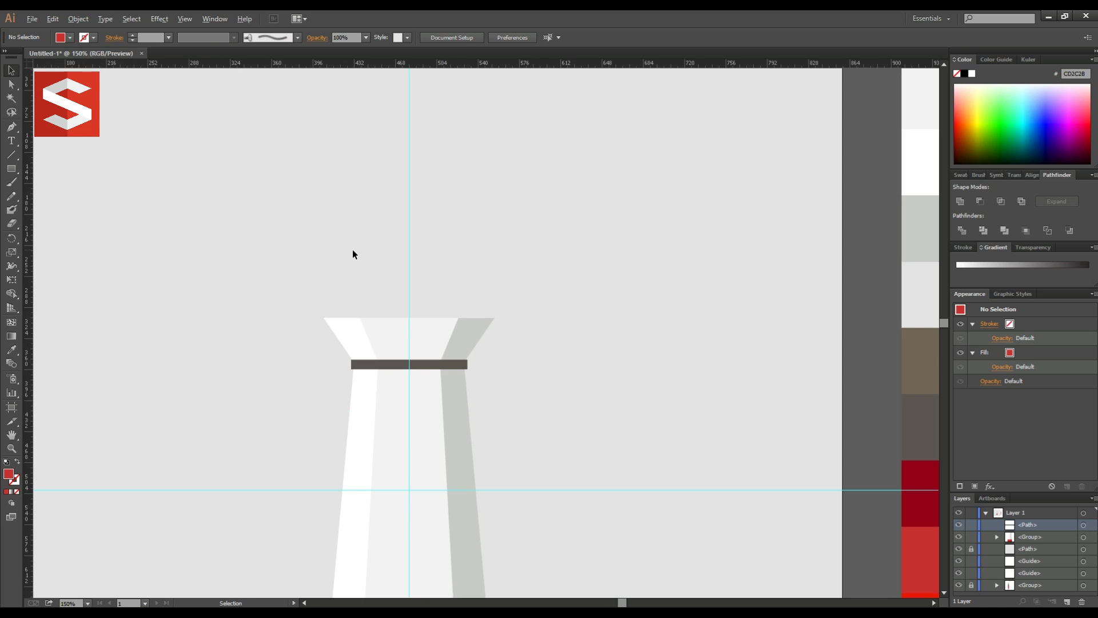
click(11, 168)
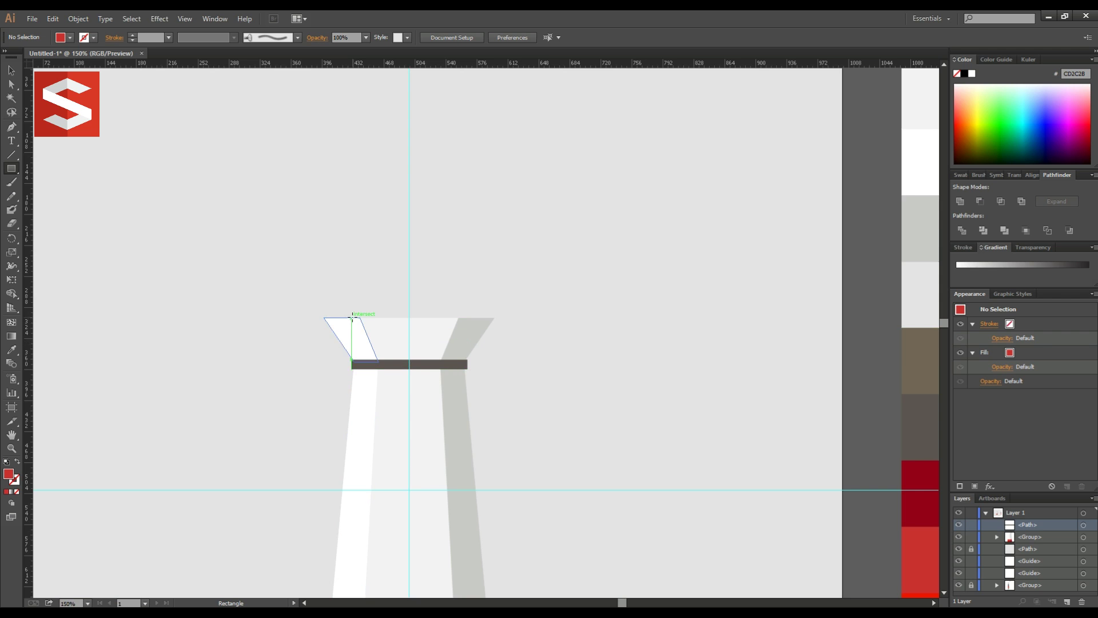
Draw a roughly 135 × 57 px rectangle atop the flared top, filled with the tower's F2F2F2
drag(352, 318, 468, 269)
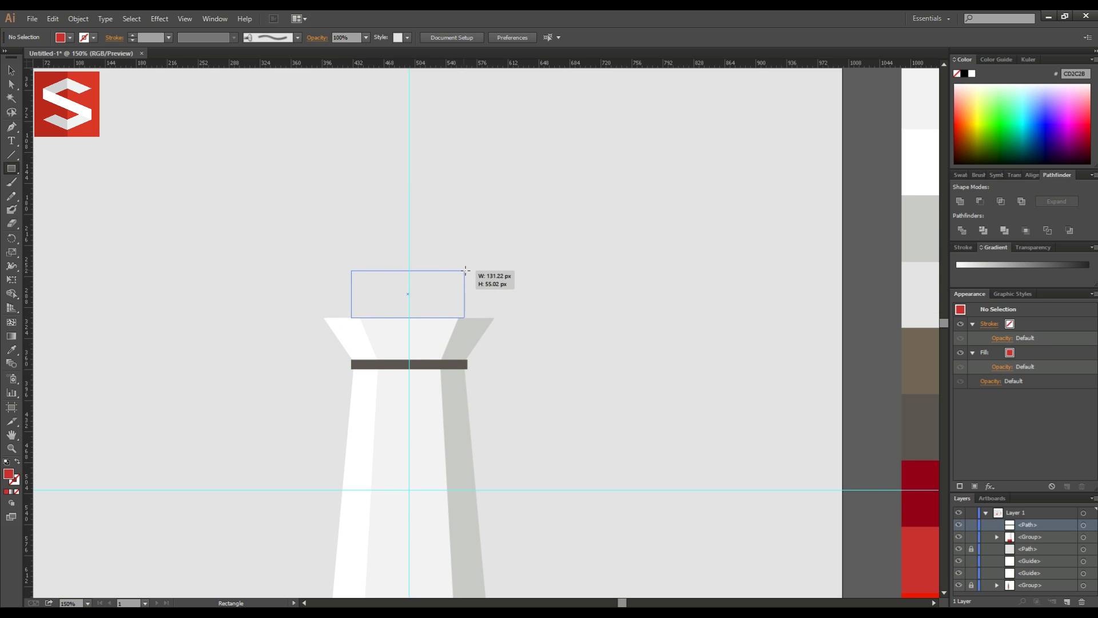
drag(467, 270, 468, 268)
click(11, 71)
click(11, 349)
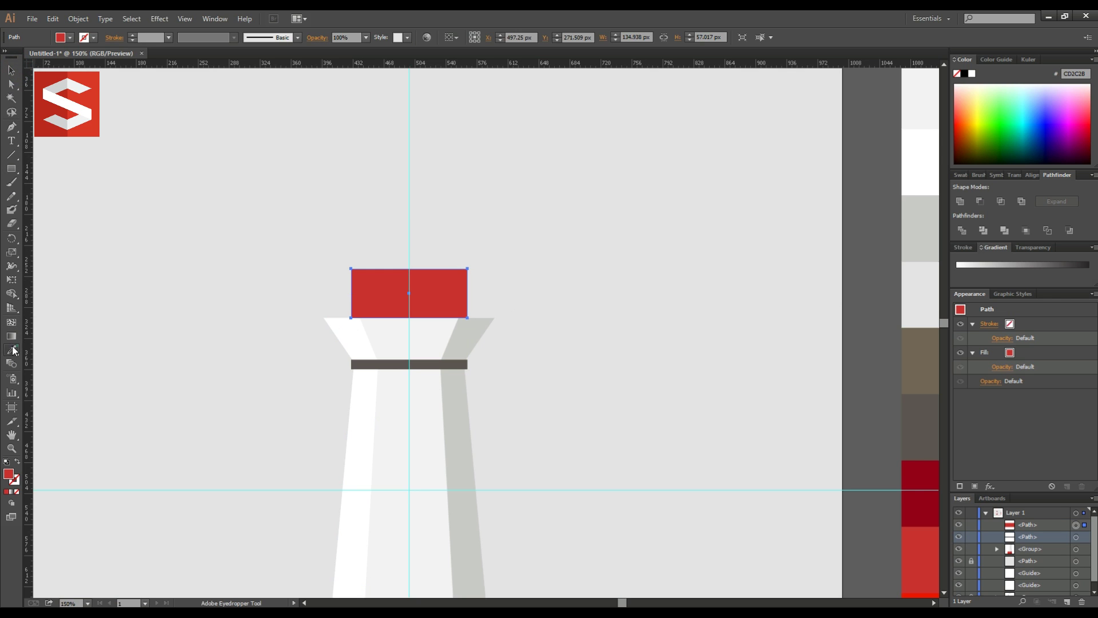
click(409, 387)
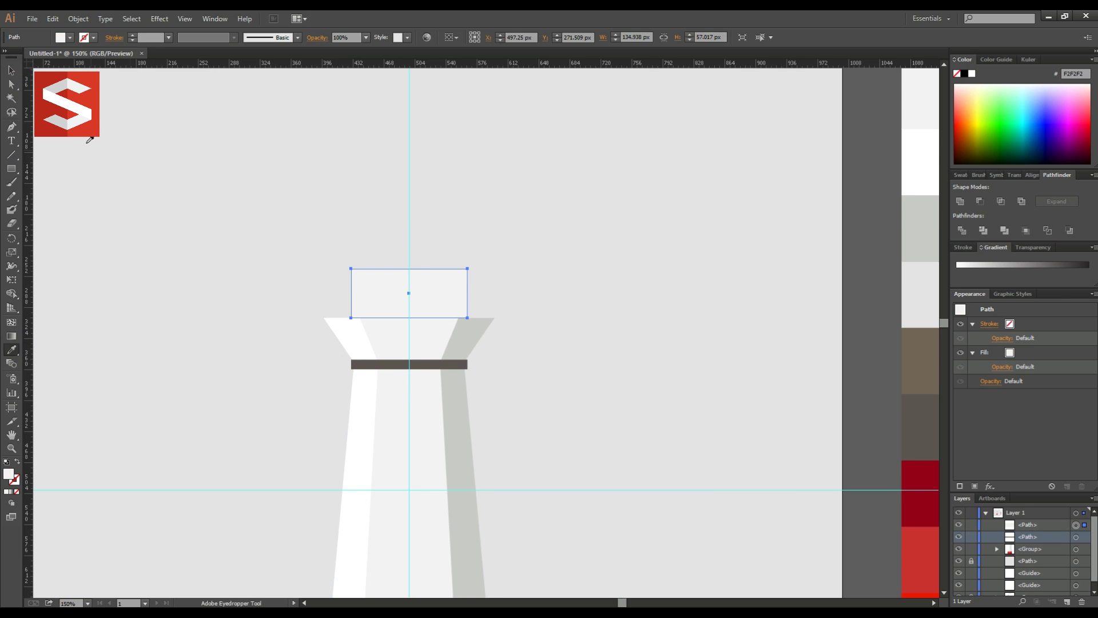
click(11, 72)
click(168, 182)
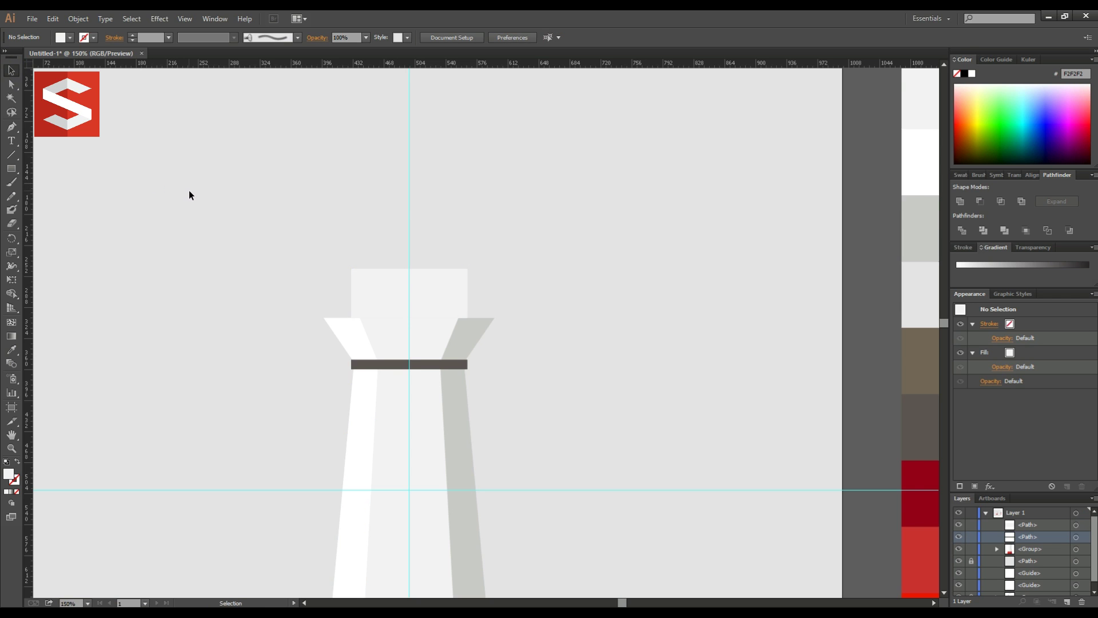
Draw a thin upright bar above the flared top, coloured like the dark band
click(12, 169)
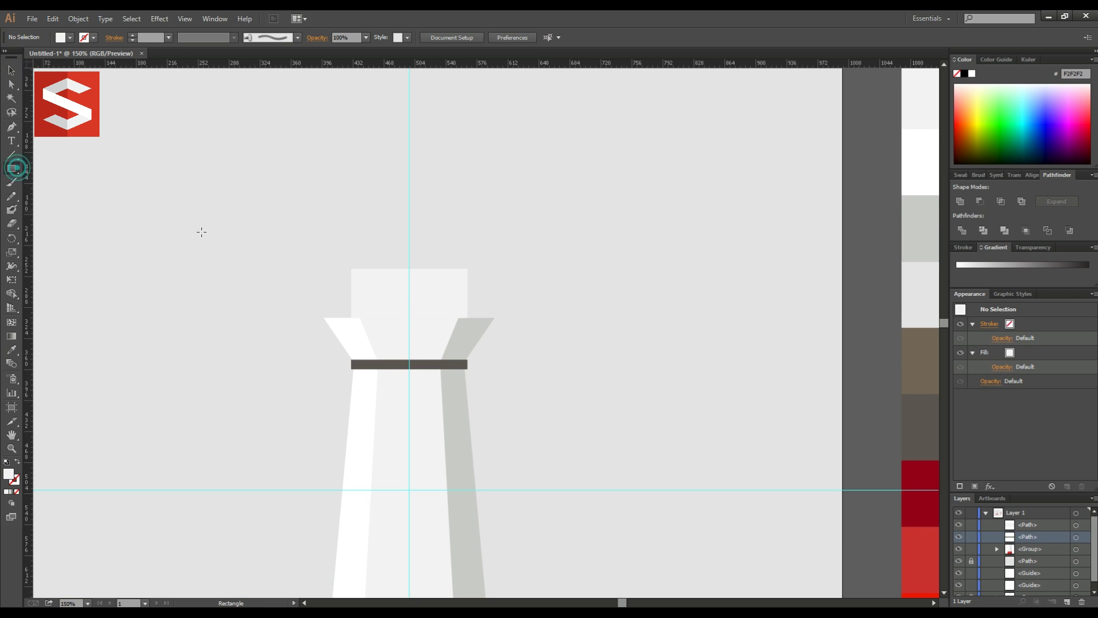
scroll(342, 302, up, 1)
scroll(341, 302, up, 1)
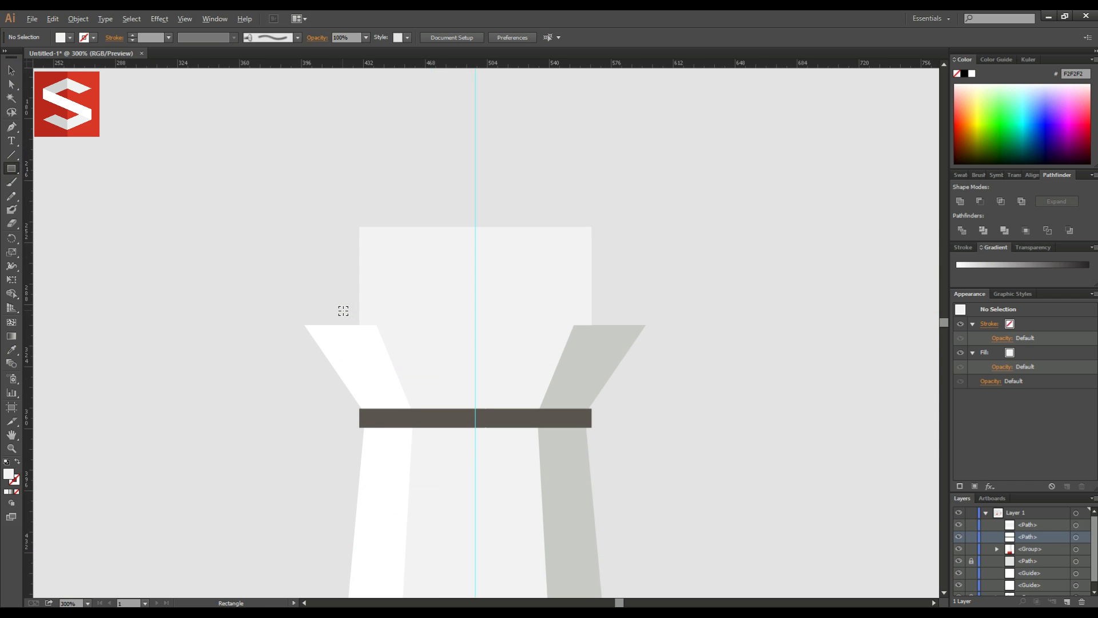
drag(337, 325, 341, 268)
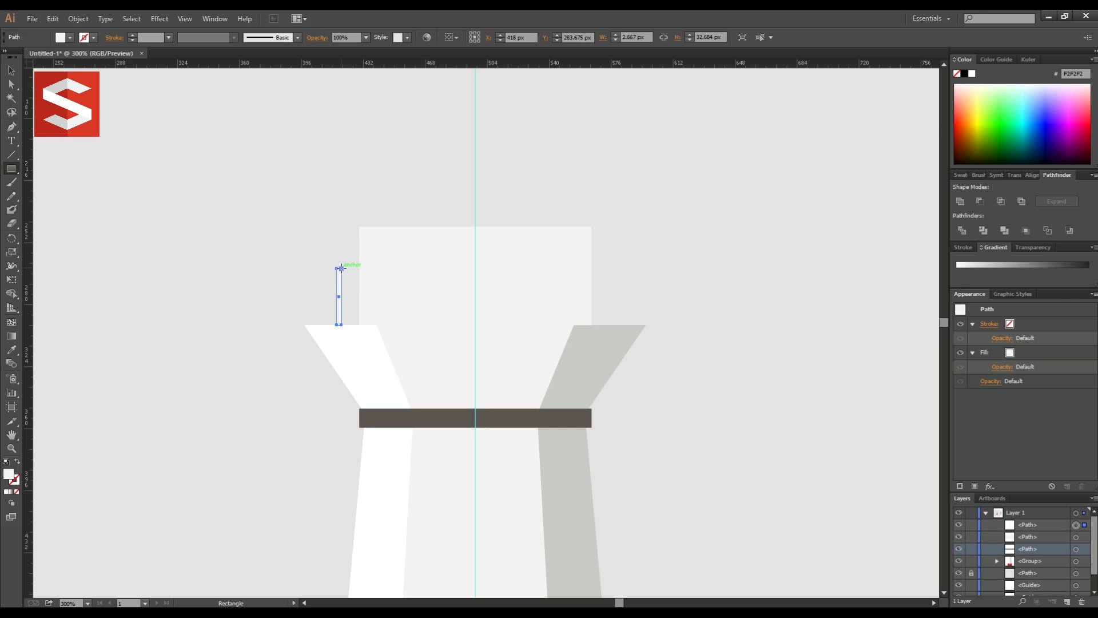
click(11, 350)
click(398, 408)
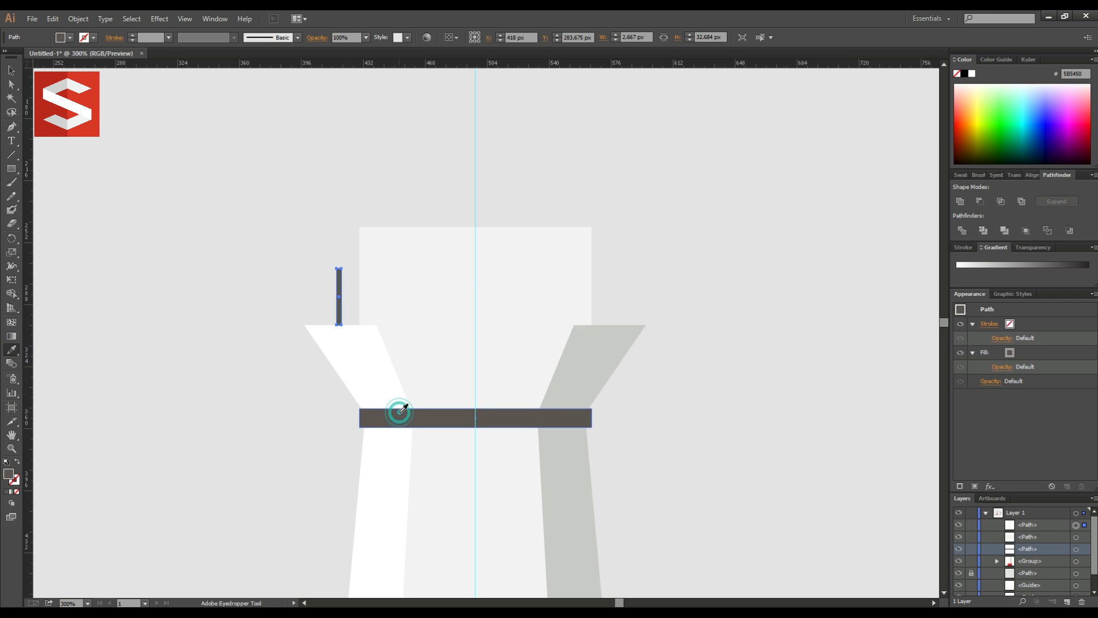
click(11, 71)
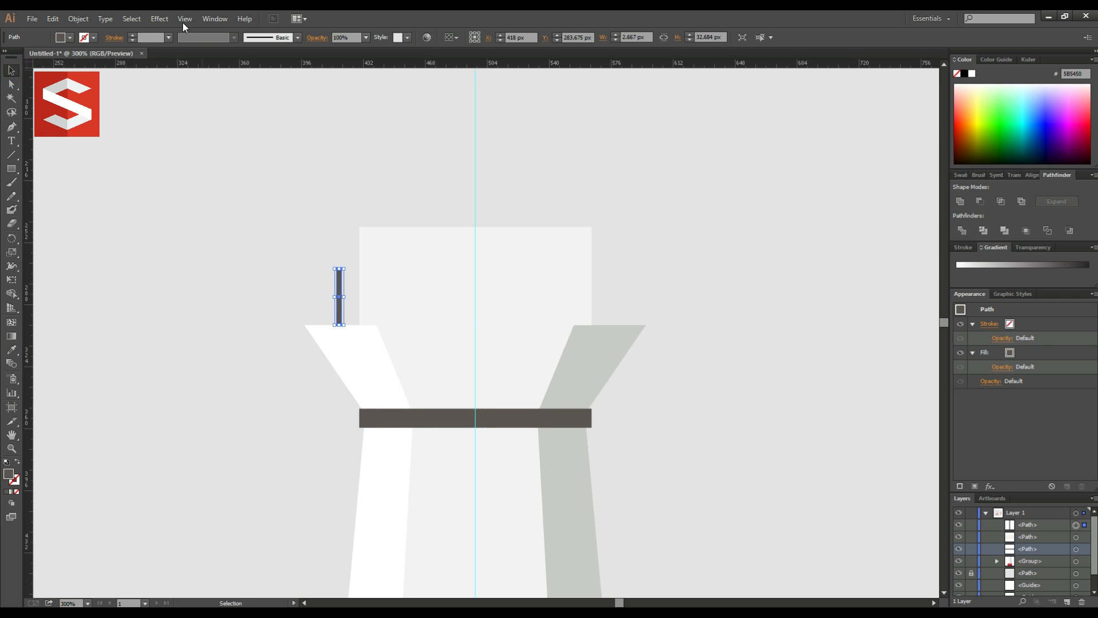
Repeat the bar with a Transform effect: 9 px horizontal move, 17 copies
click(160, 19)
click(206, 112)
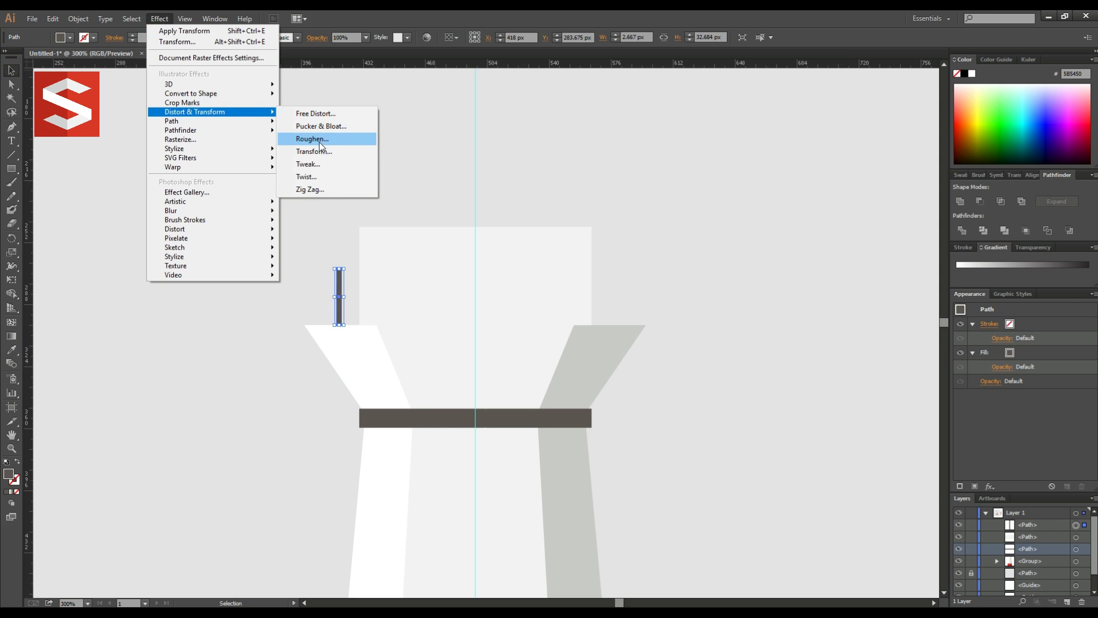
click(315, 151)
click(824, 473)
click(910, 441)
click(961, 276)
key(Up)
key(Up)
key(Up)
key(Up)
key(Up)
key(Up)
key(Up)
key(Up)
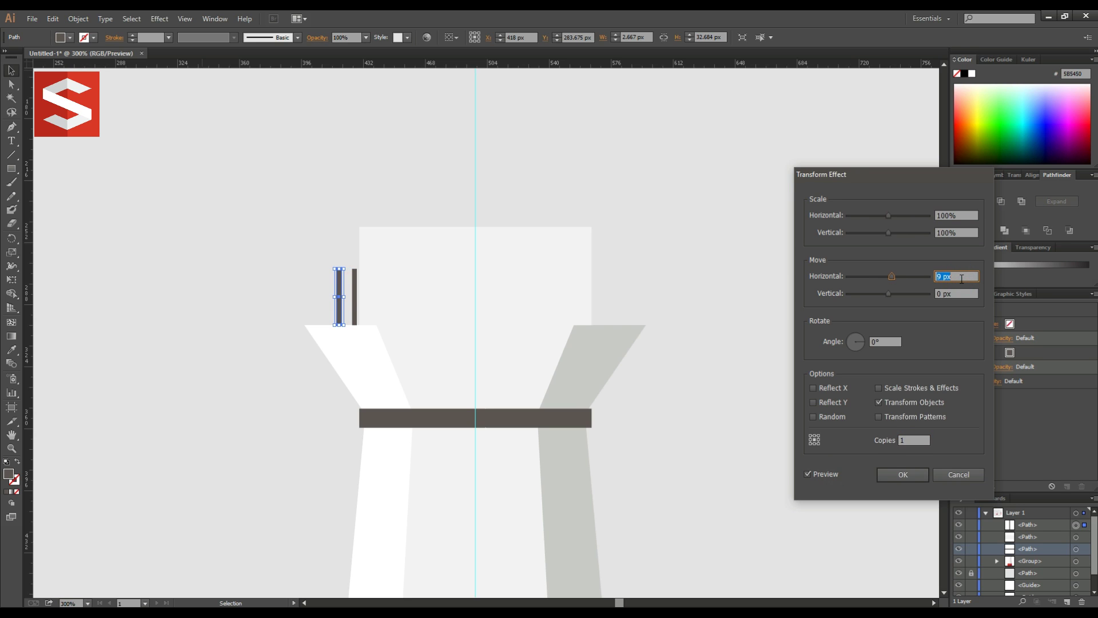
click(925, 438)
key(Up)
key(Up)
key(Up)
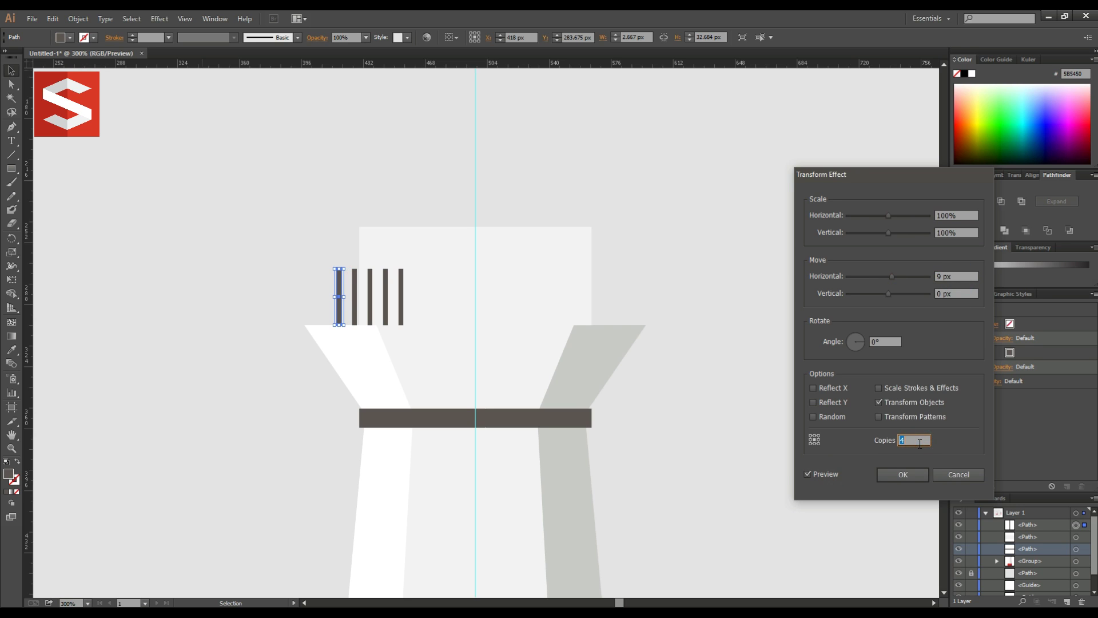
key(Up)
key(Up)
key(Up)
key(Up)
key(Up)
key(Up)
key(Up)
key(Up)
key(Up)
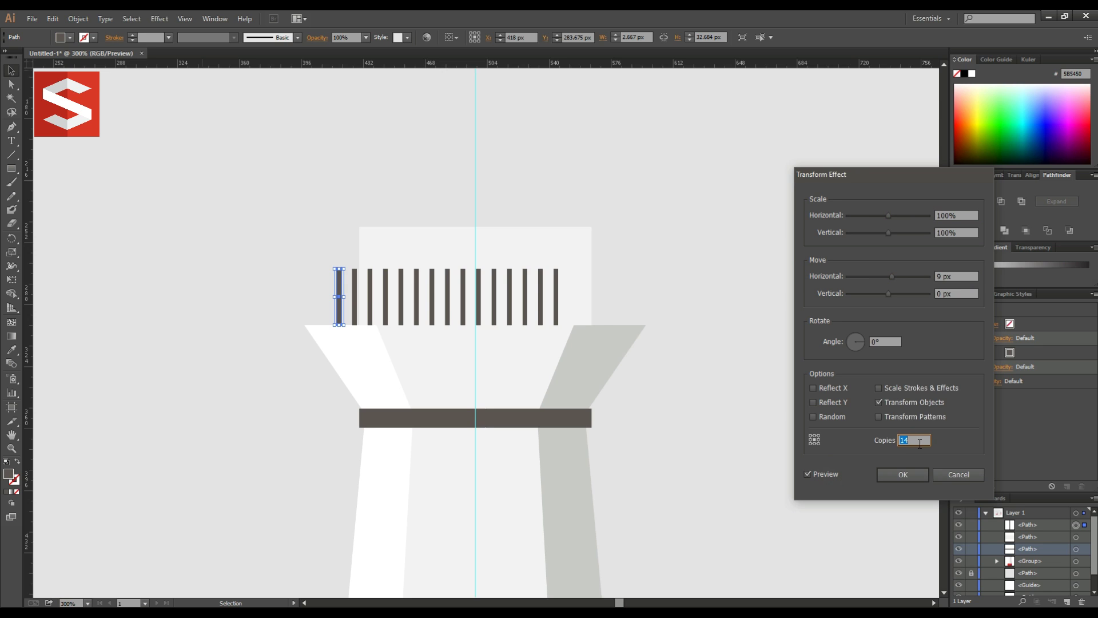
key(Up)
key(Up)
key(Up)
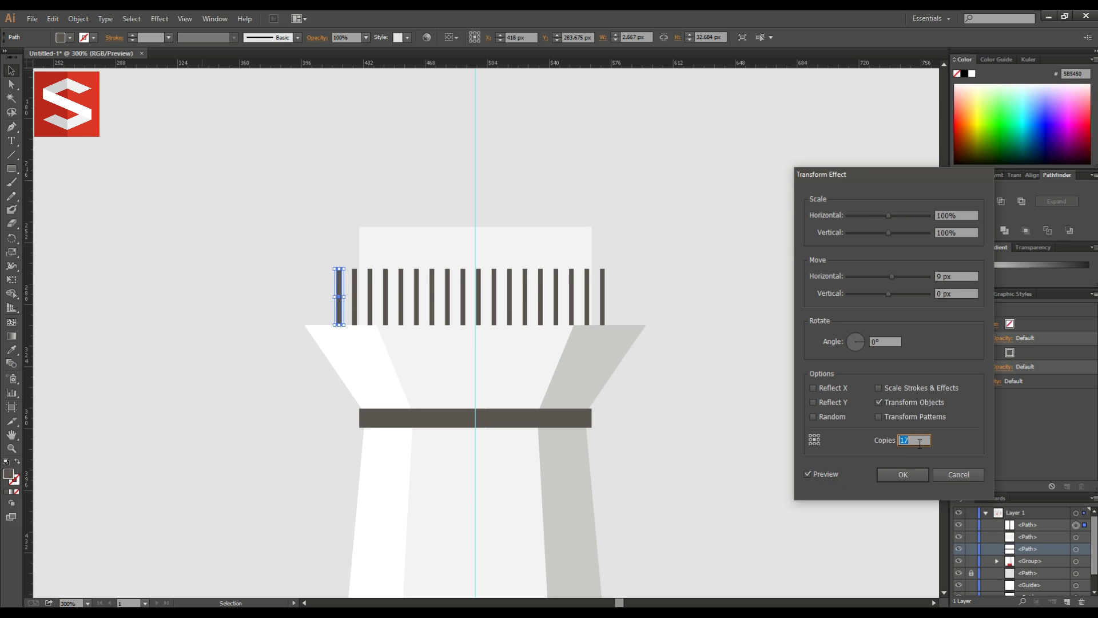
click(898, 475)
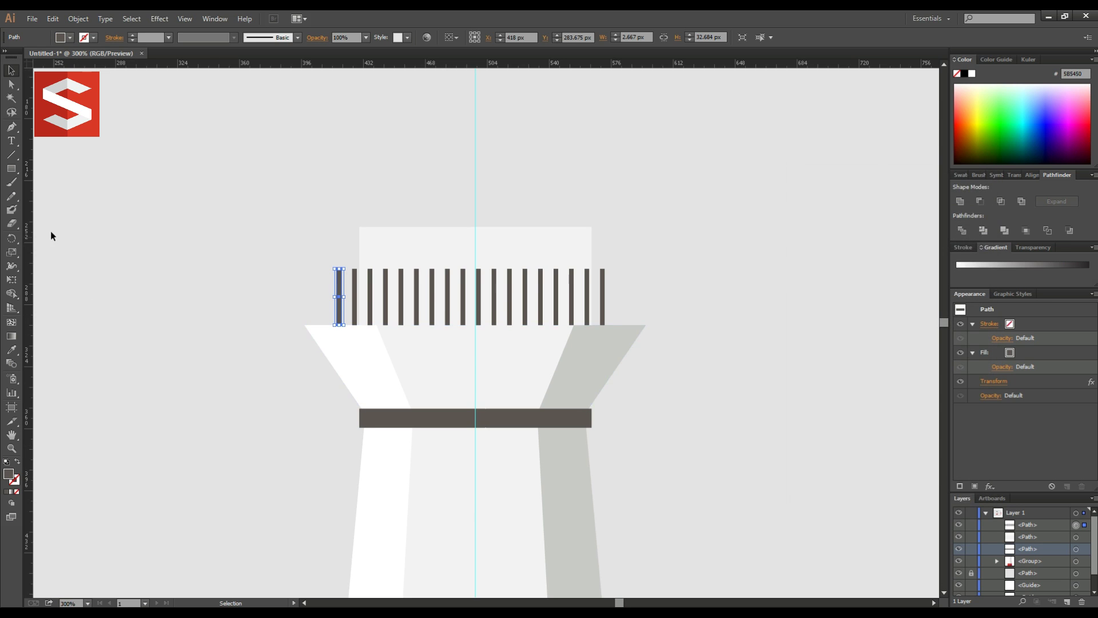
Draw a thin 155.667 px top rail across the bar tops and group it with the bars
click(11, 168)
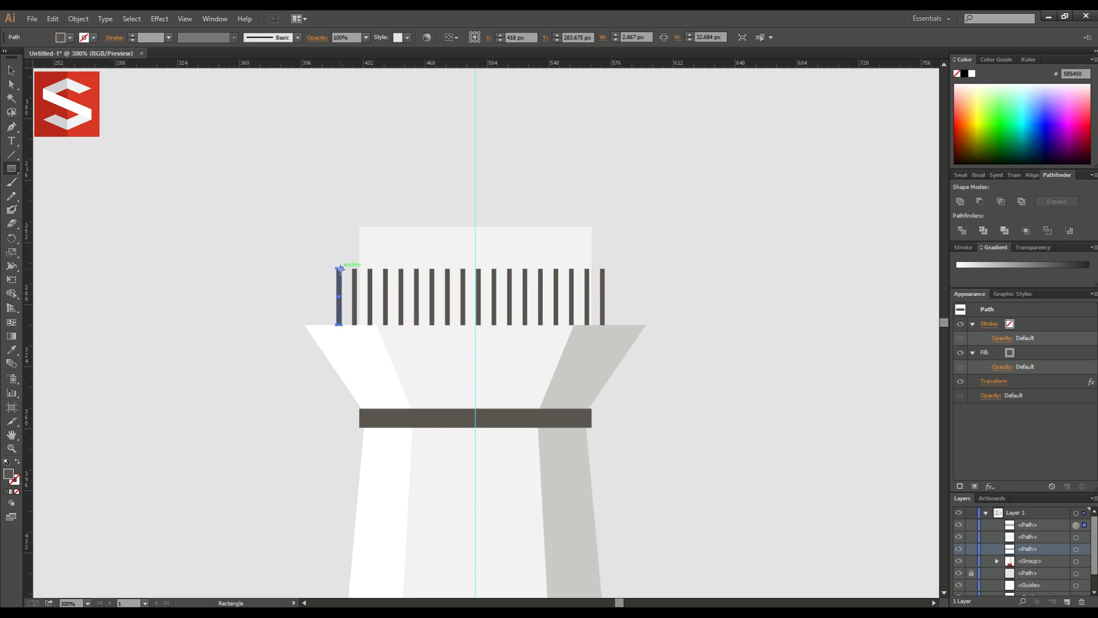
drag(338, 268, 605, 262)
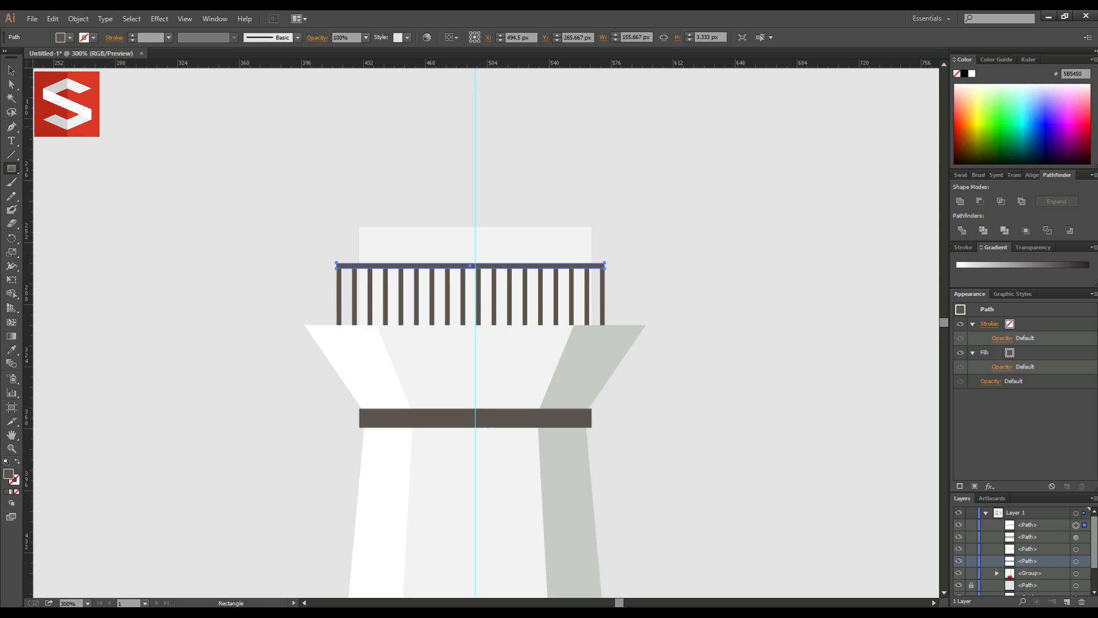
shift+click(339, 289)
right_click(339, 292)
click(367, 341)
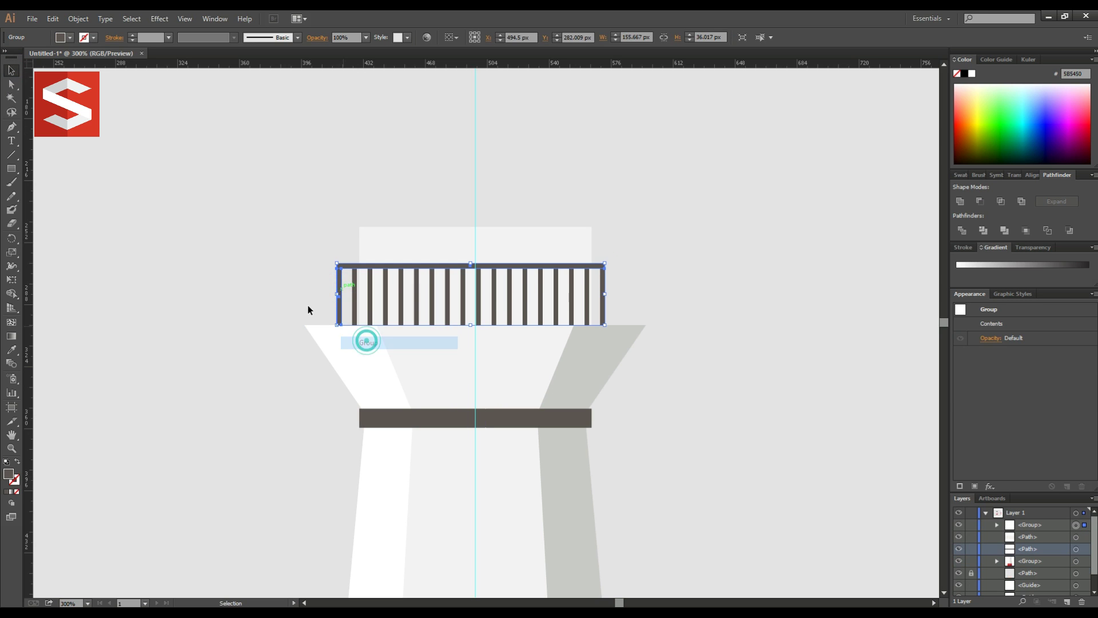
click(255, 278)
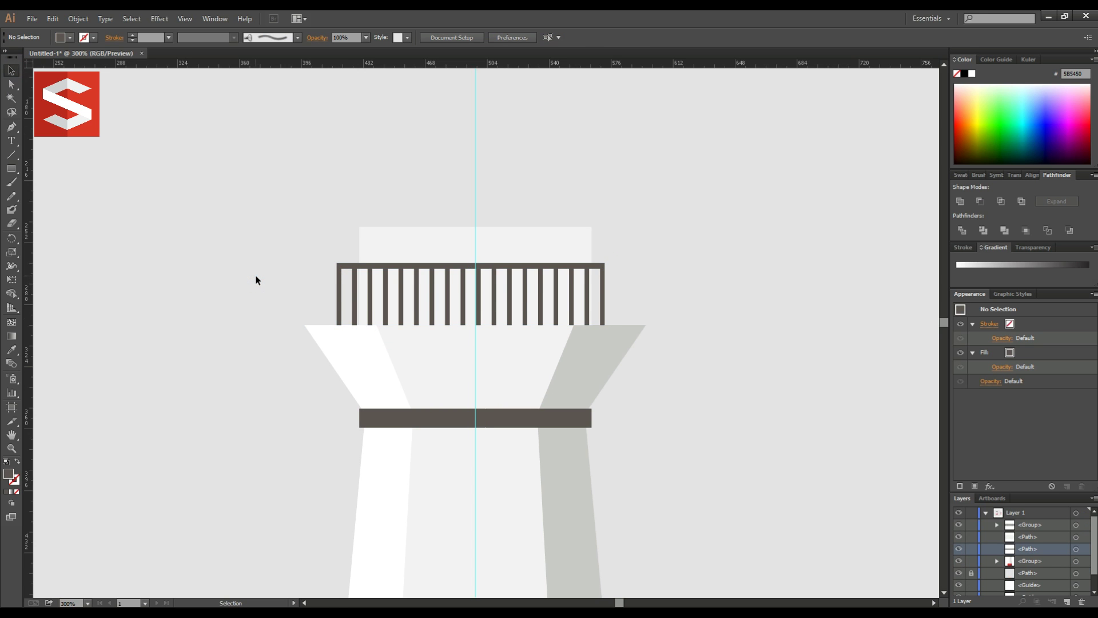
Shorten the light block behind the railing by lowering its top edge
scroll(255, 275, up, 1)
click(441, 276)
drag(476, 254, 476, 268)
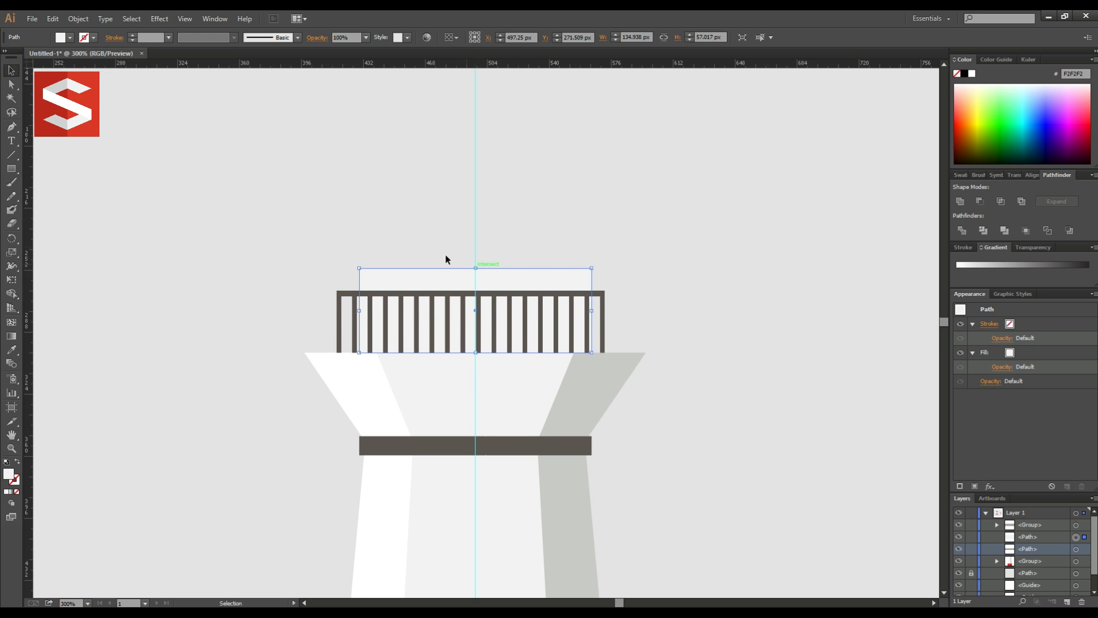
scroll(293, 231, up, 2)
click(289, 261)
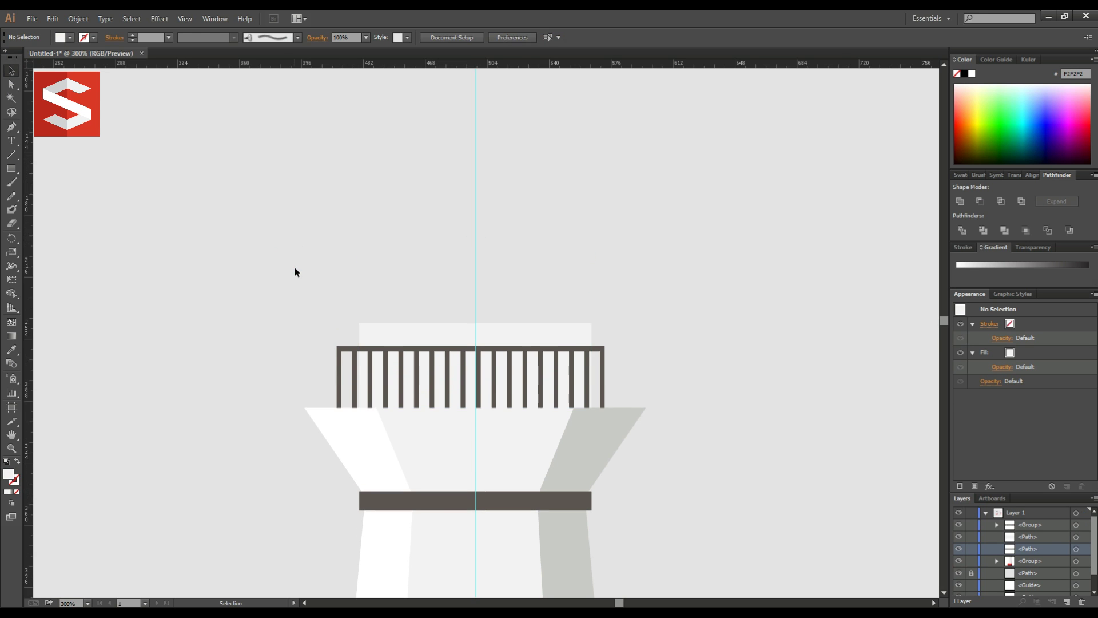
scroll(294, 267, up, 2)
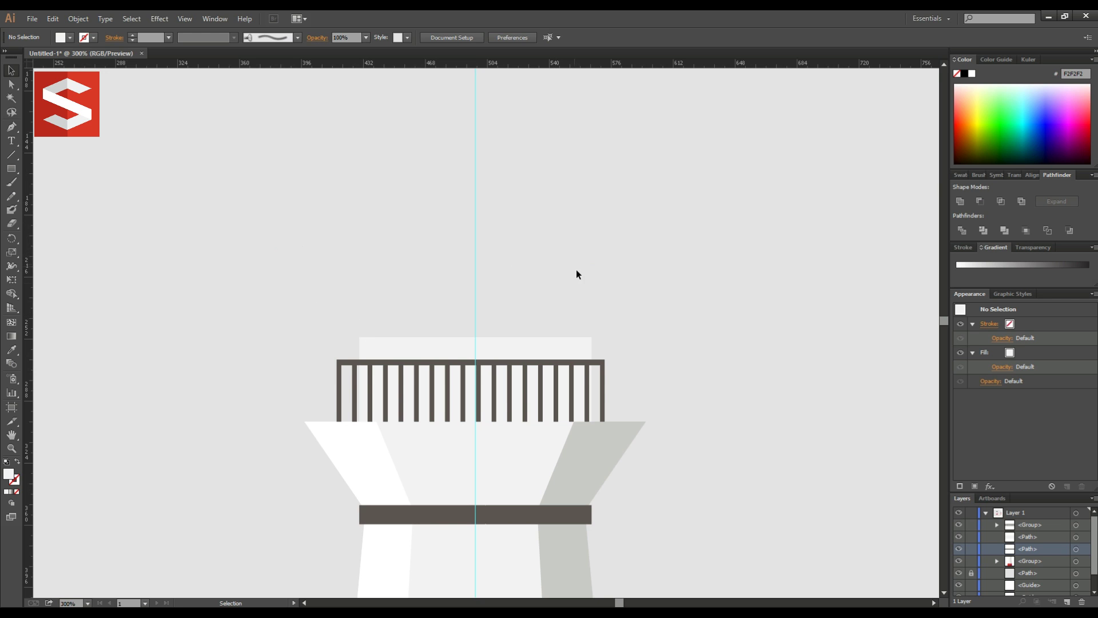
click(537, 352)
Add a 131.333 × 58.333 px CACAC9 block above the railing, with a smaller rectangle in its left half
click(12, 169)
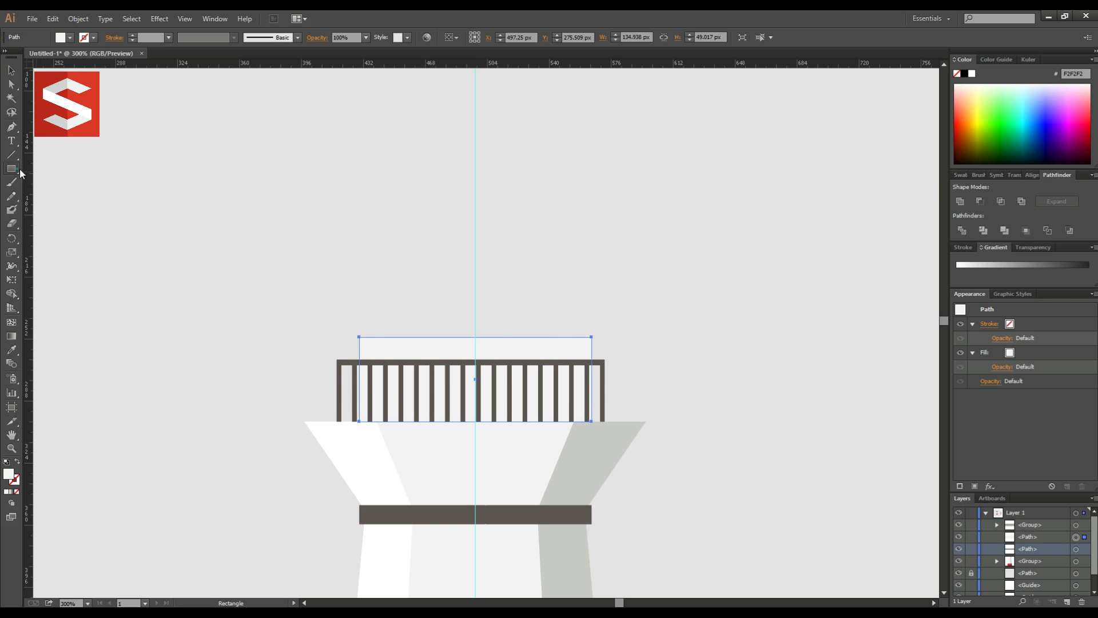
mouse_move(361, 337)
mouse_down()
mouse_move(587, 271)
mouse_move(587, 235)
mouse_up()
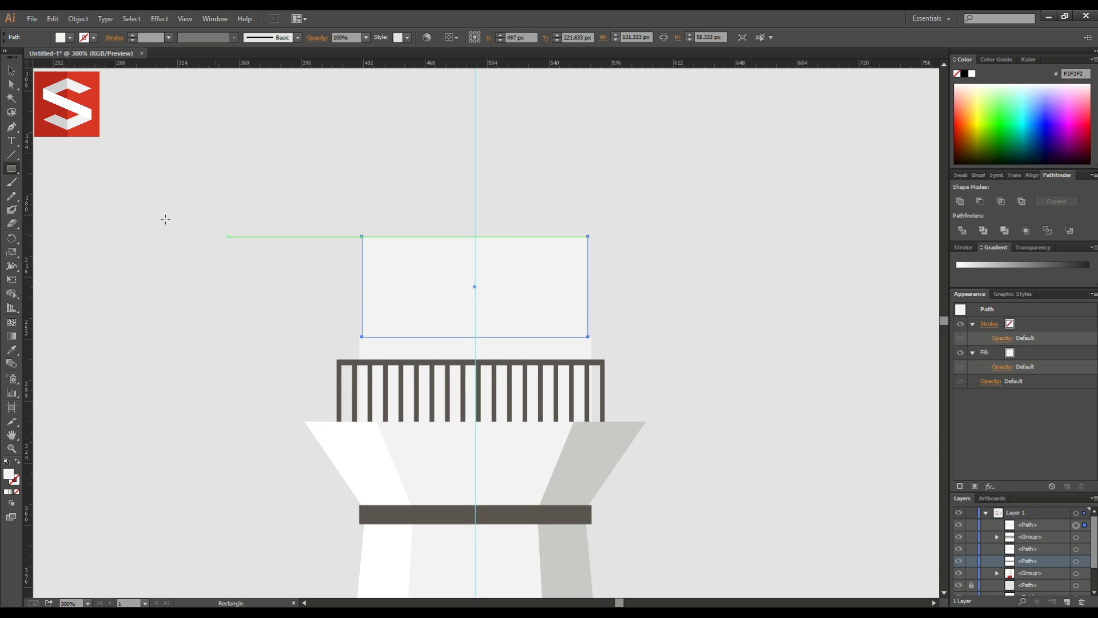
click(11, 349)
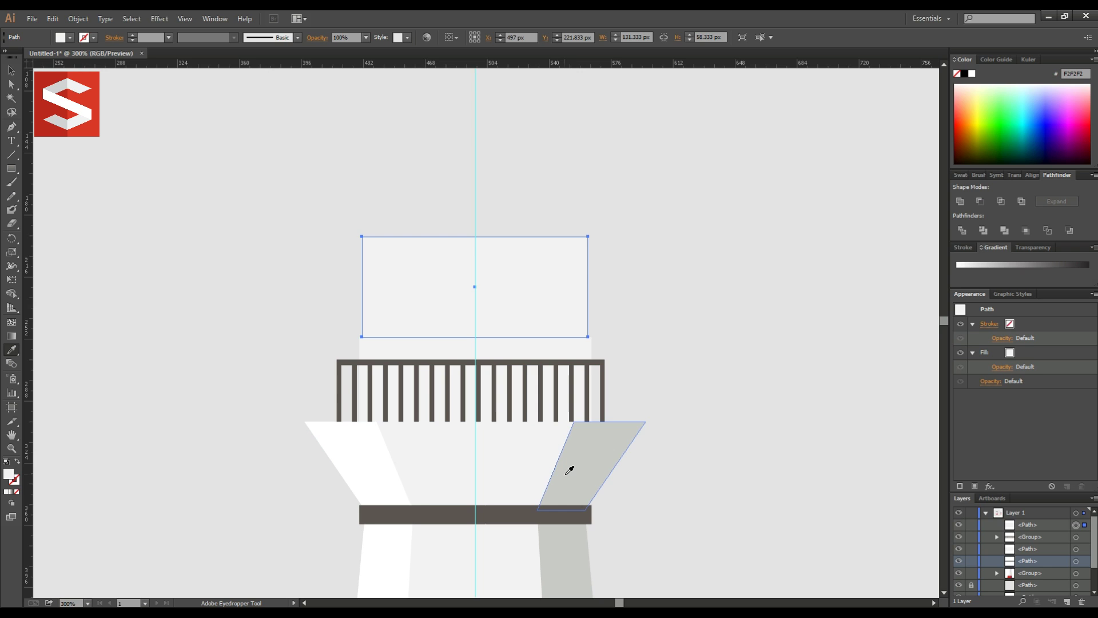
click(570, 470)
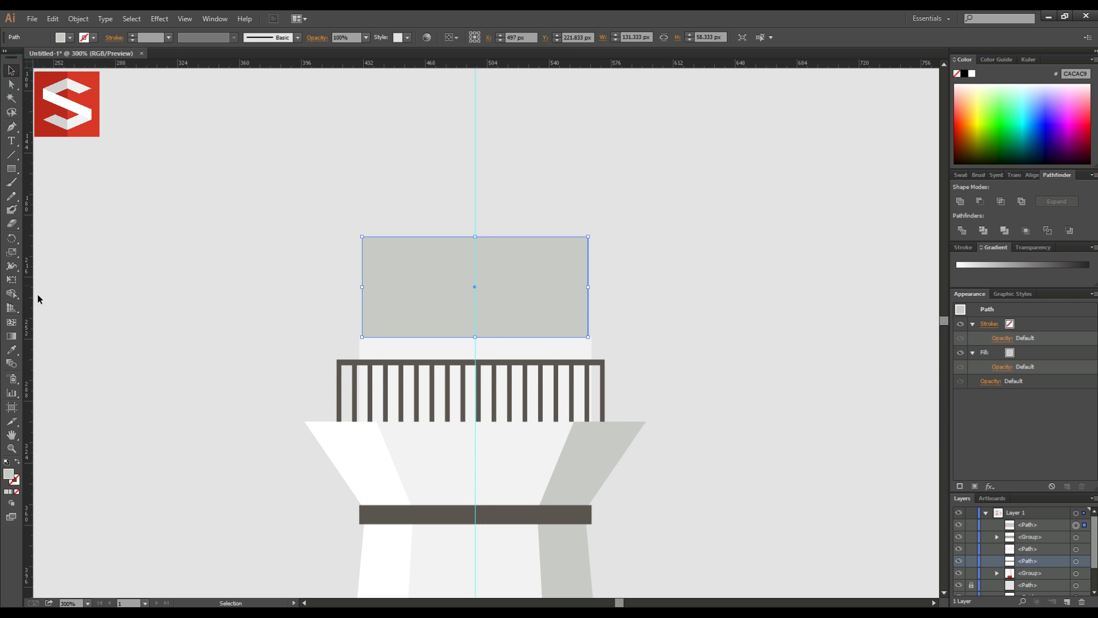
click(12, 169)
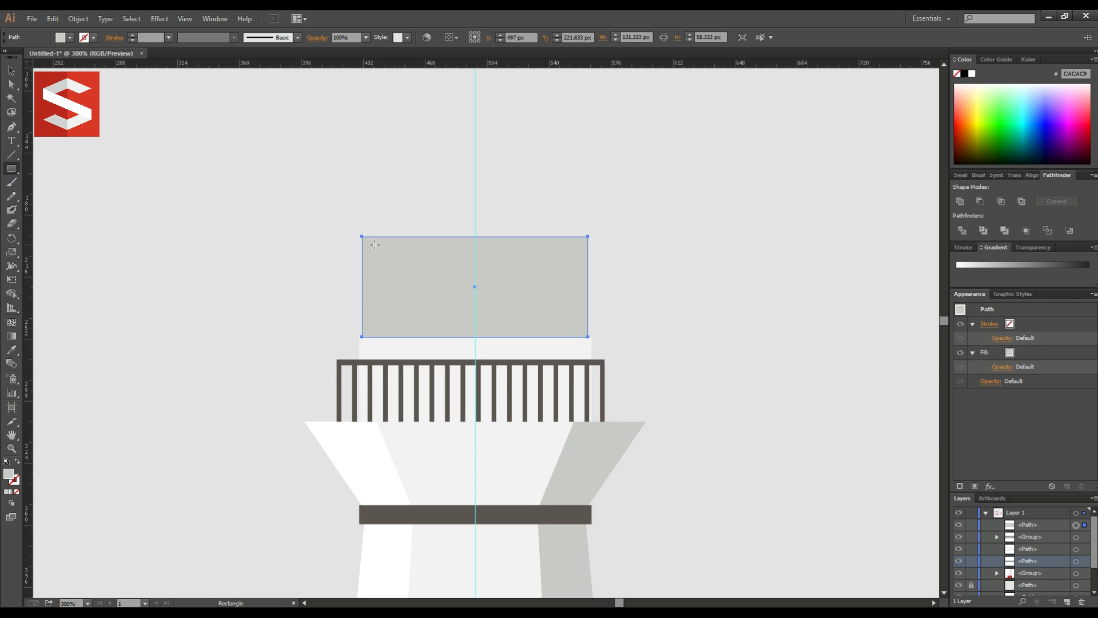
drag(368, 244, 471, 331)
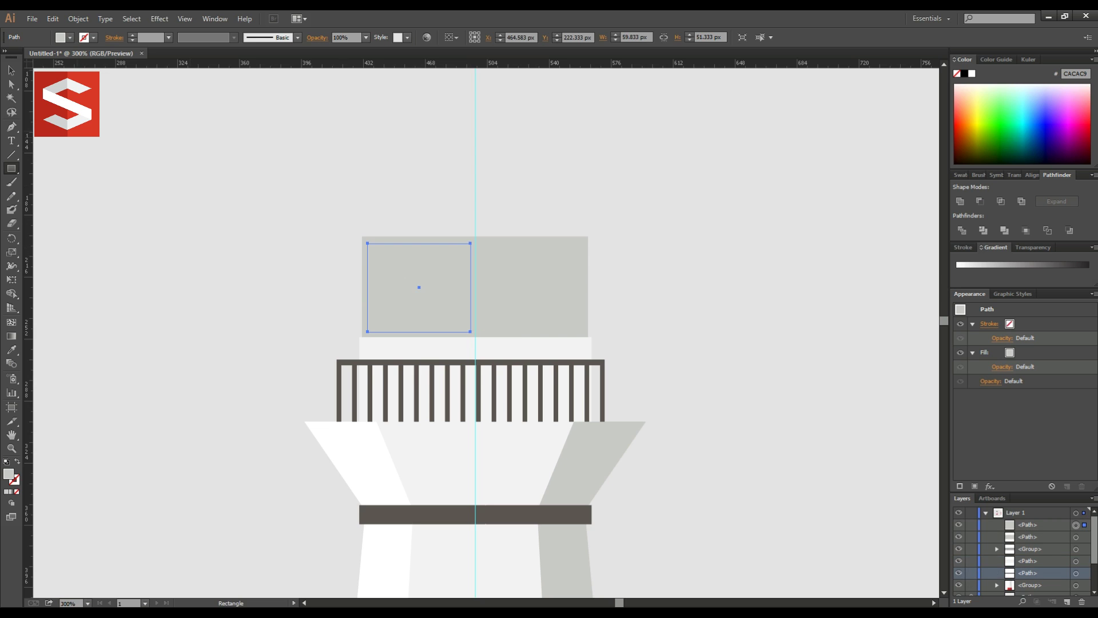
Fill the small rectangle with the dark bar colour 5B5450 and make it 53 px tall
click(70, 38)
click(23, 91)
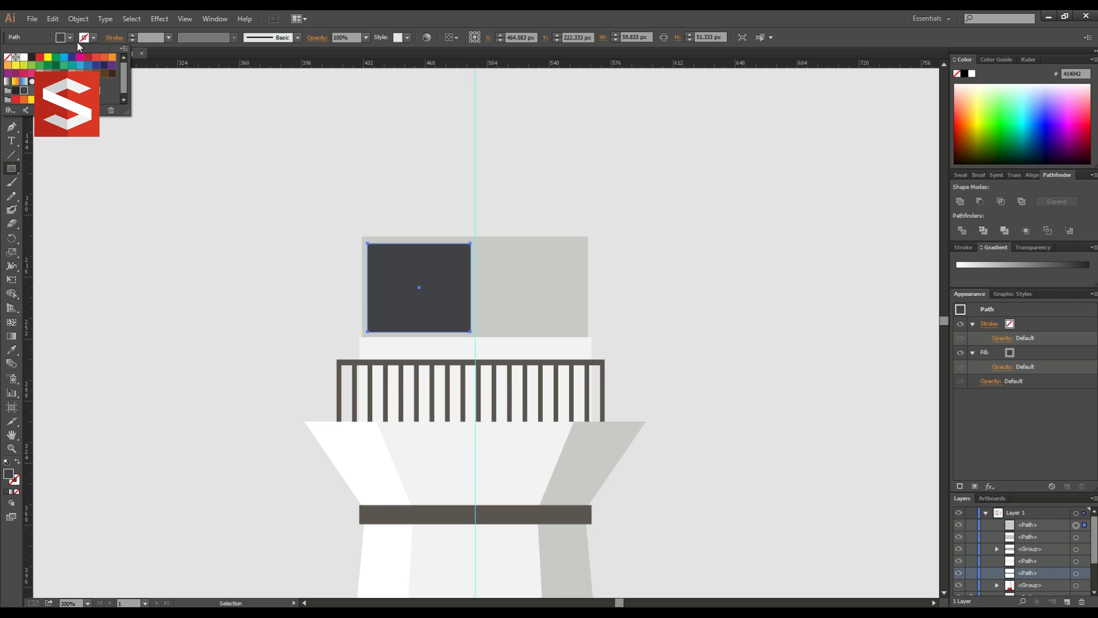
click(12, 350)
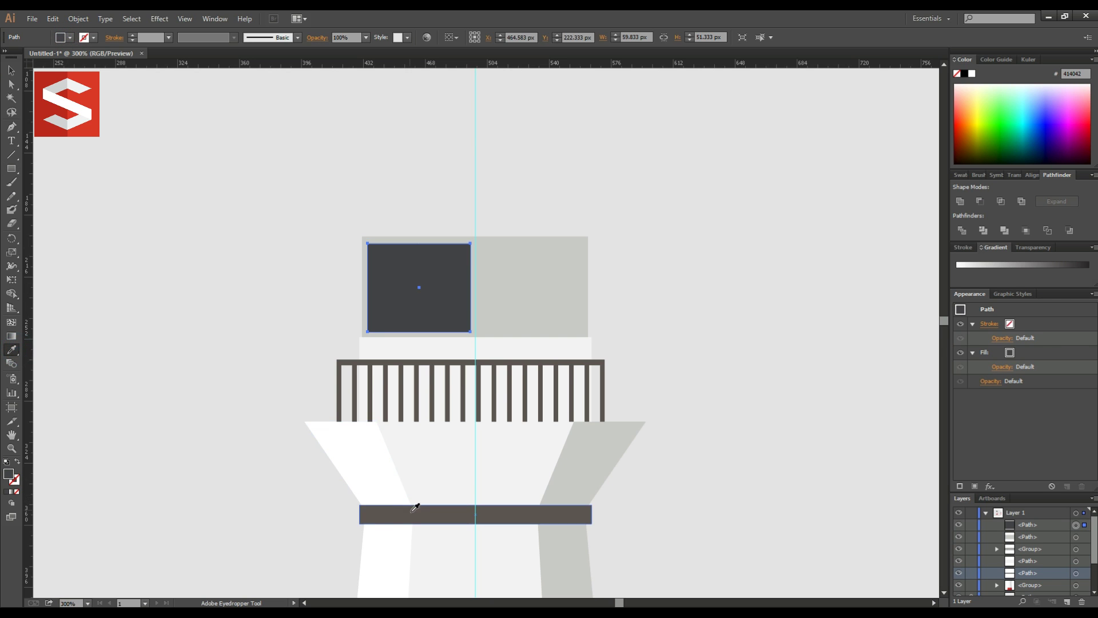
click(415, 508)
click(11, 70)
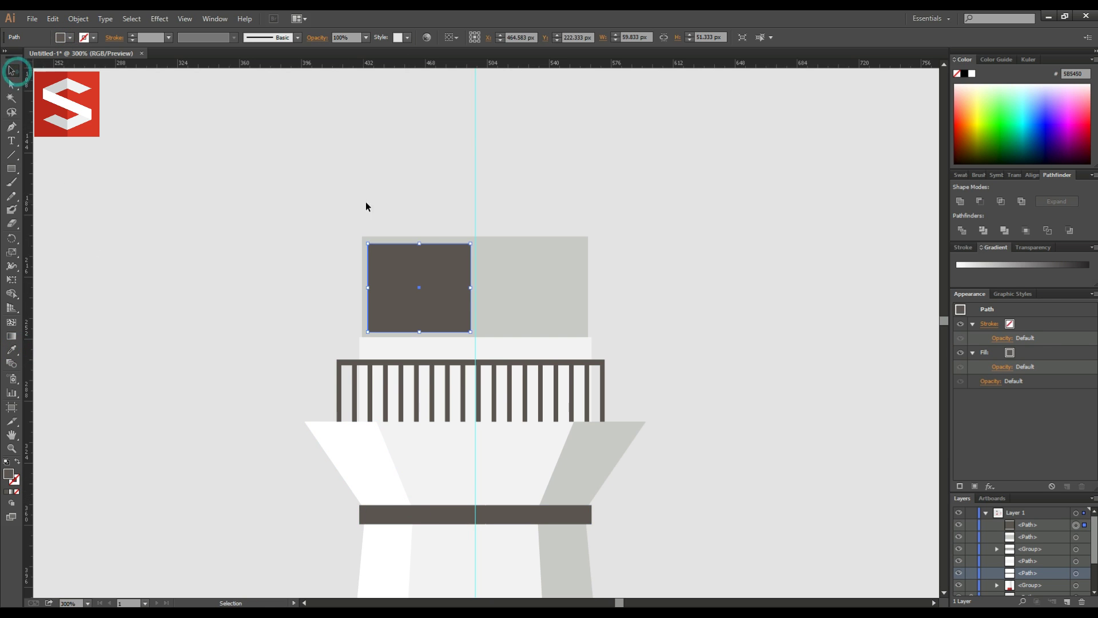
drag(422, 244, 422, 241)
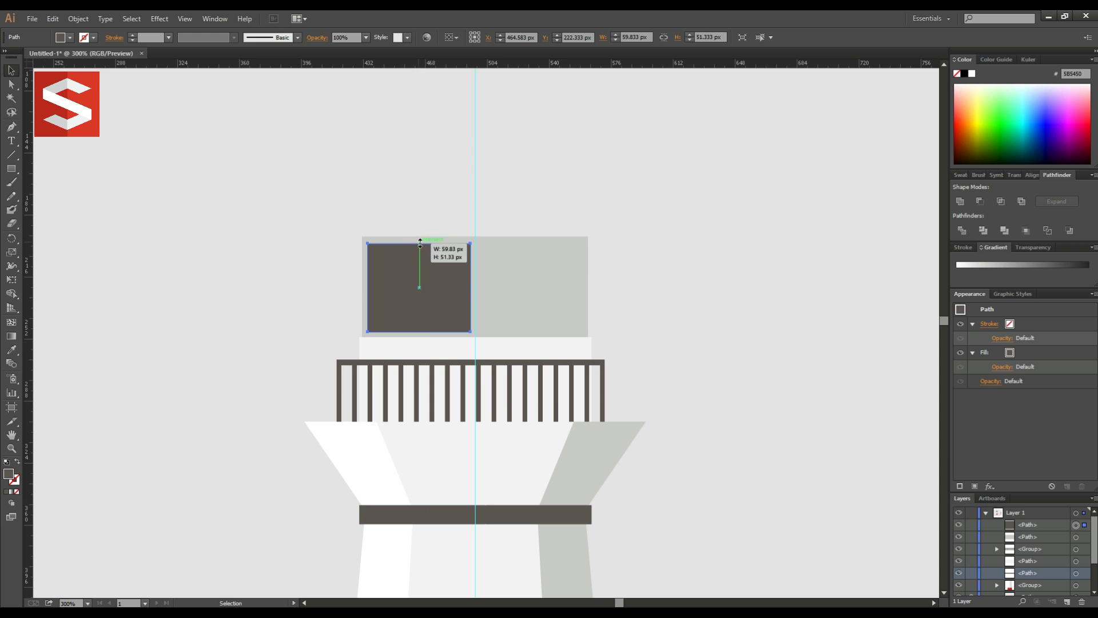
Place a copy of the window pane beside the original and select both panes
drag(368, 287, 364, 287)
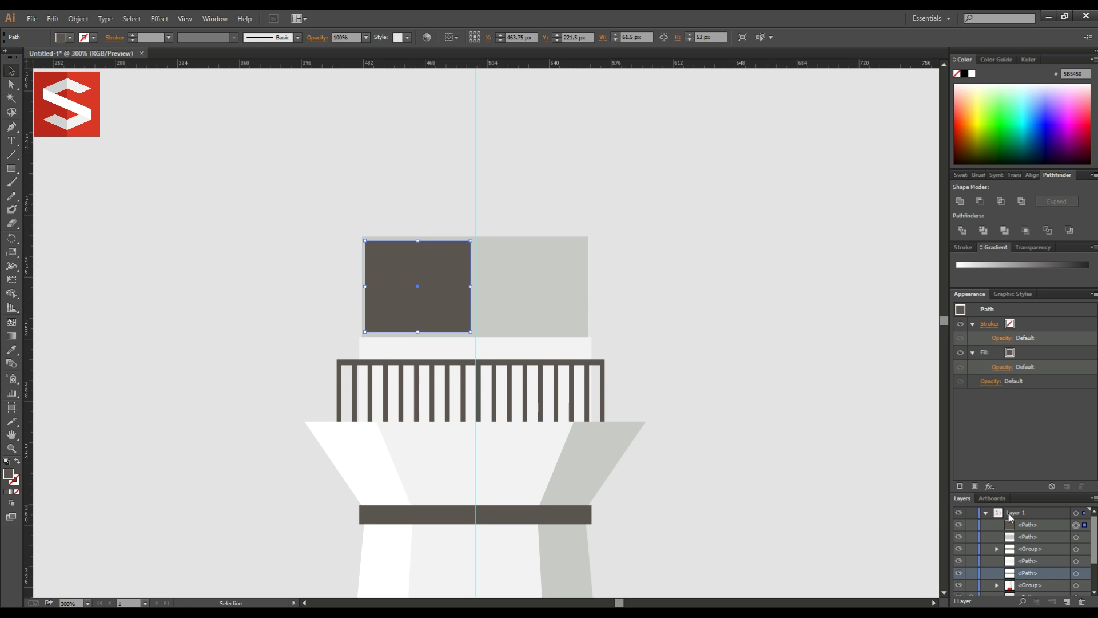
scroll(1035, 532, down, 1)
drag(454, 296, 563, 294)
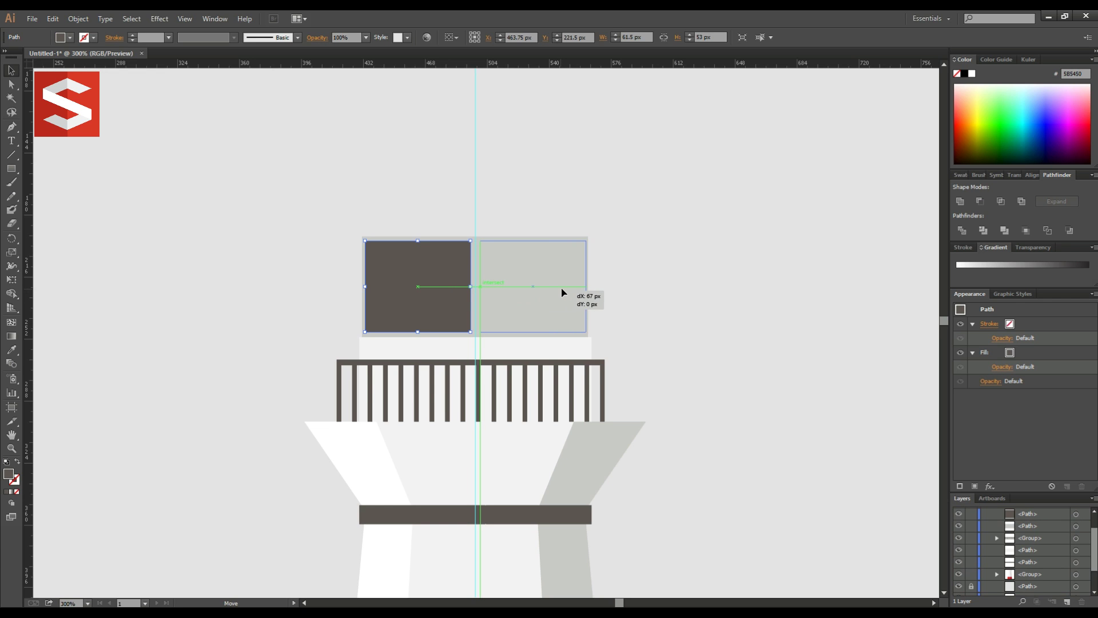
drag(562, 293, 562, 292)
click(631, 261)
drag(295, 226, 526, 306)
click(730, 240)
scroll(693, 246, up, 2)
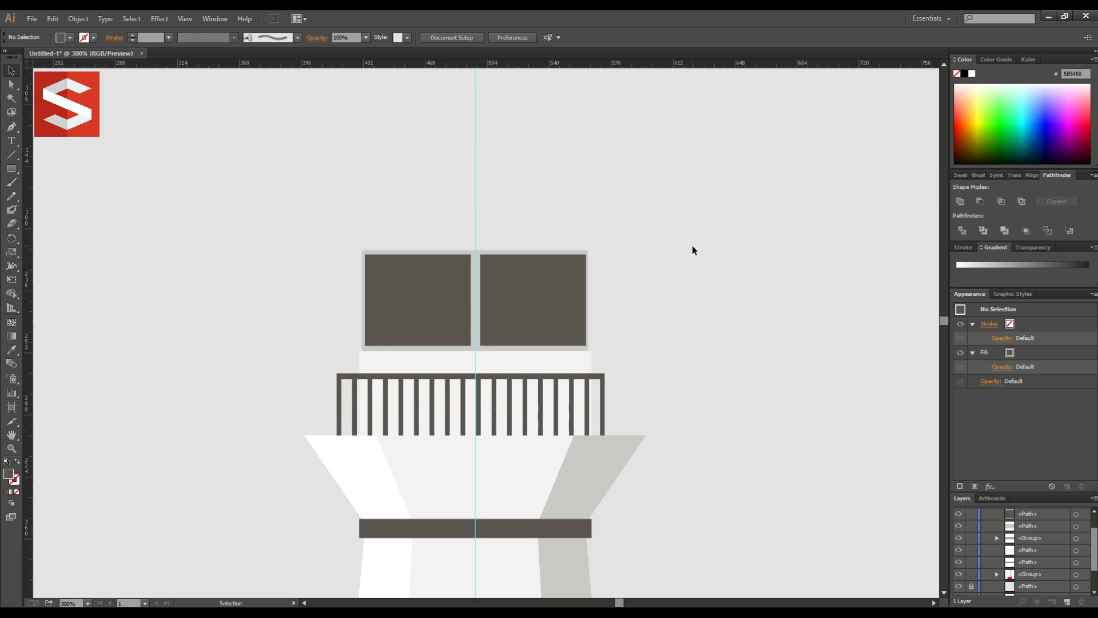
scroll(692, 246, up, 2)
scroll(693, 247, up, 1)
scroll(692, 250, up, 1)
scroll(692, 250, down, 1)
mouse_move(304, 269)
mouse_down()
mouse_move(615, 365)
mouse_move(585, 344)
mouse_up()
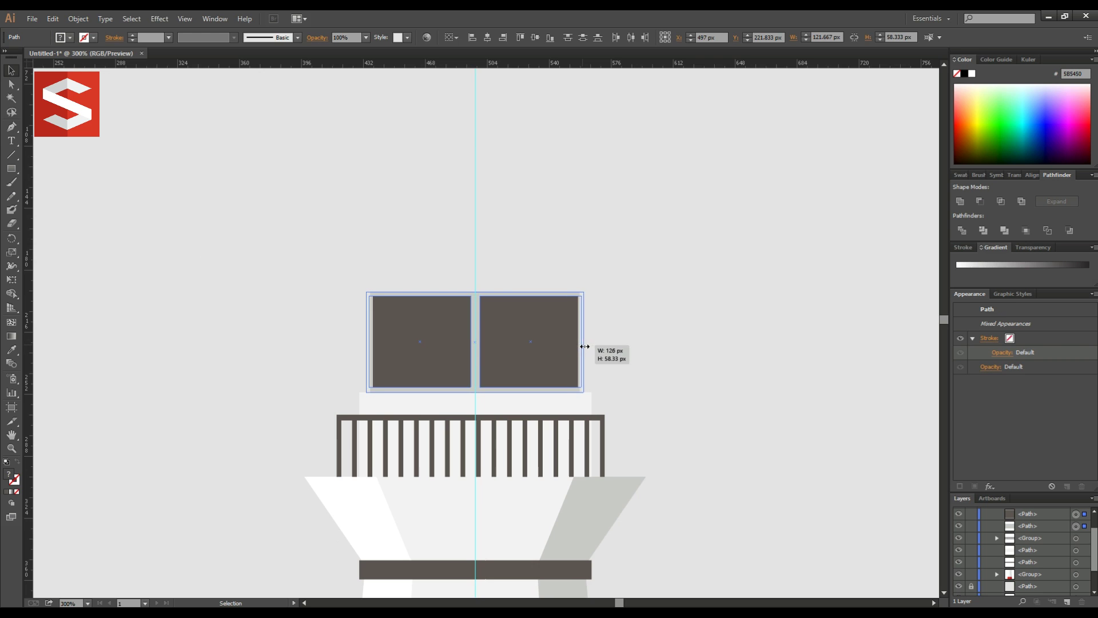
Draw a flat bar above the windows and widen it evenly on both sides
click(622, 338)
click(11, 169)
drag(321, 258, 629, 292)
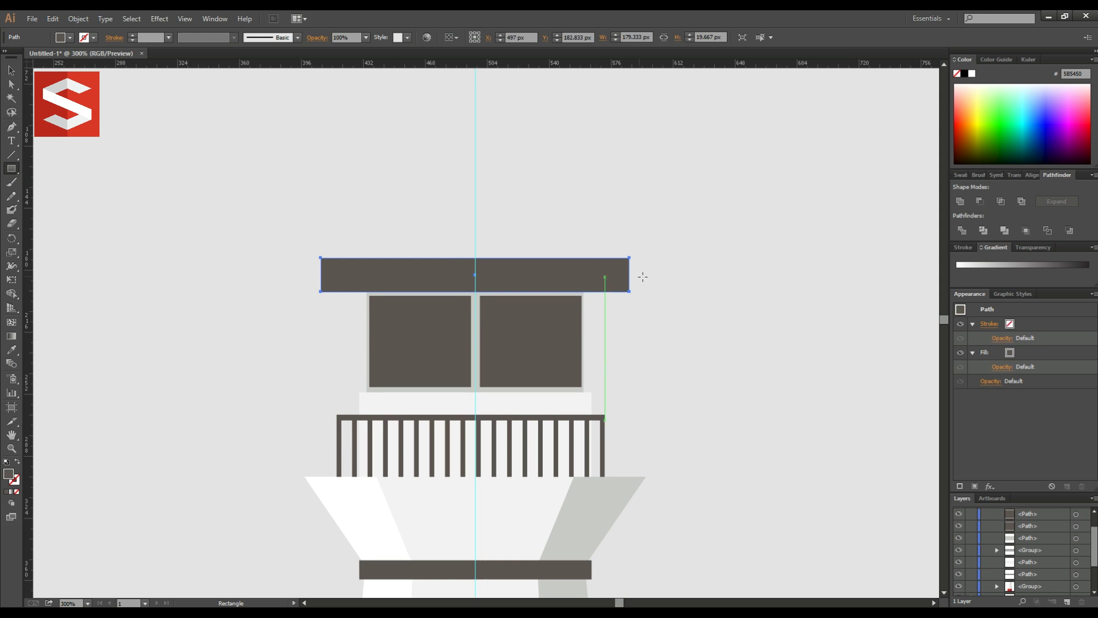
click(12, 69)
mouse_move(629, 277)
mouse_down()
mouse_move(618, 276)
mouse_move(655, 278)
mouse_up()
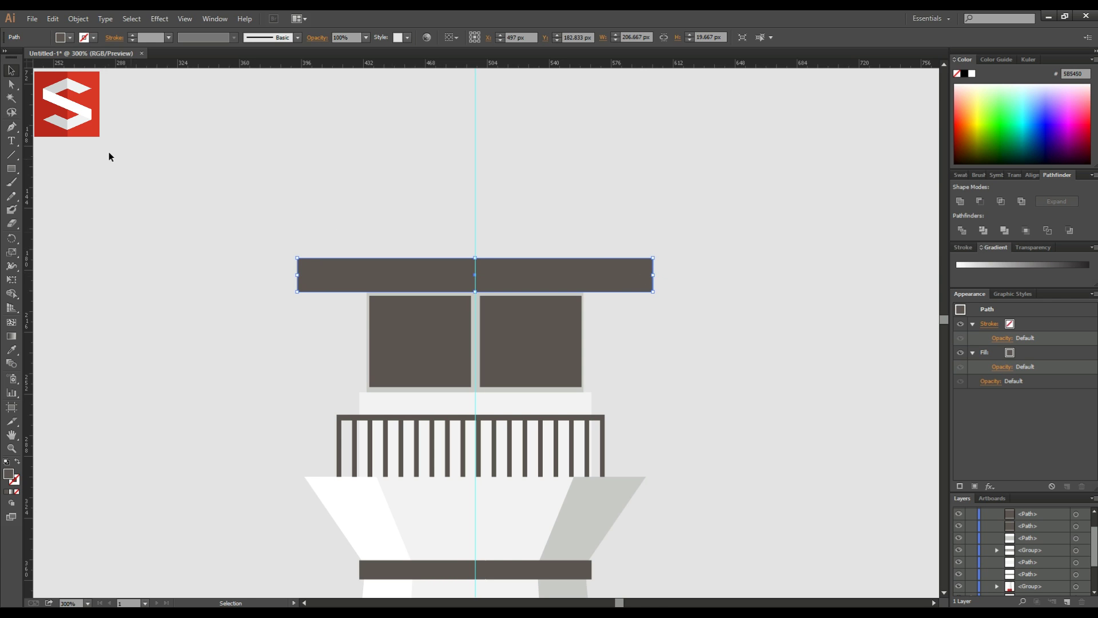
Merge the bar's top corners into a peak and flatten the roof to about 28 px tall
click(11, 84)
drag(298, 258, 478, 197)
drag(652, 259, 476, 196)
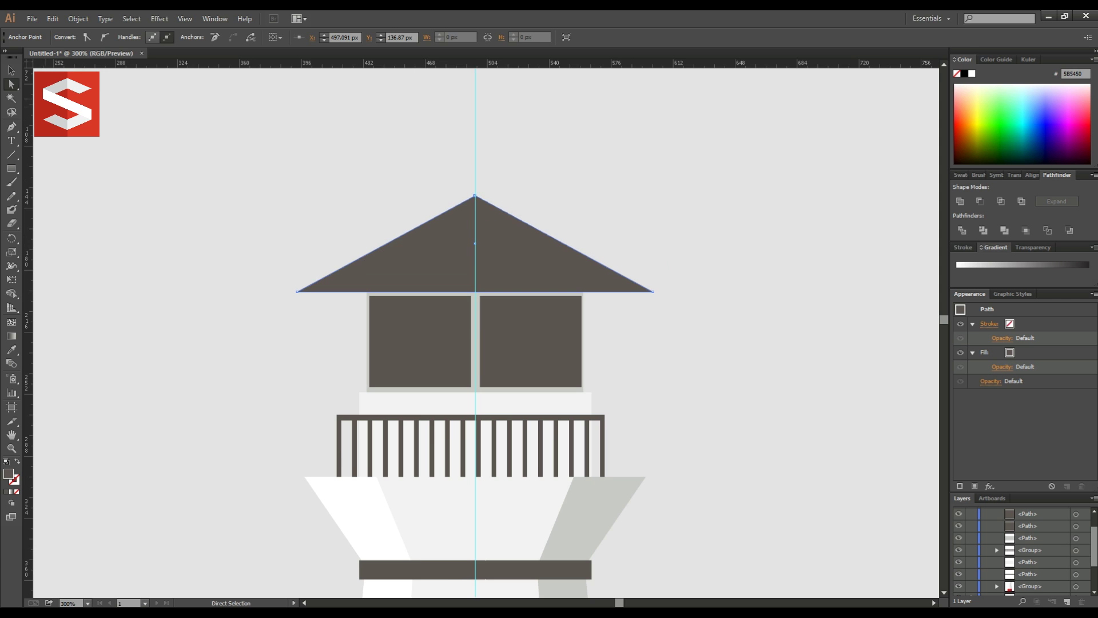
click(12, 71)
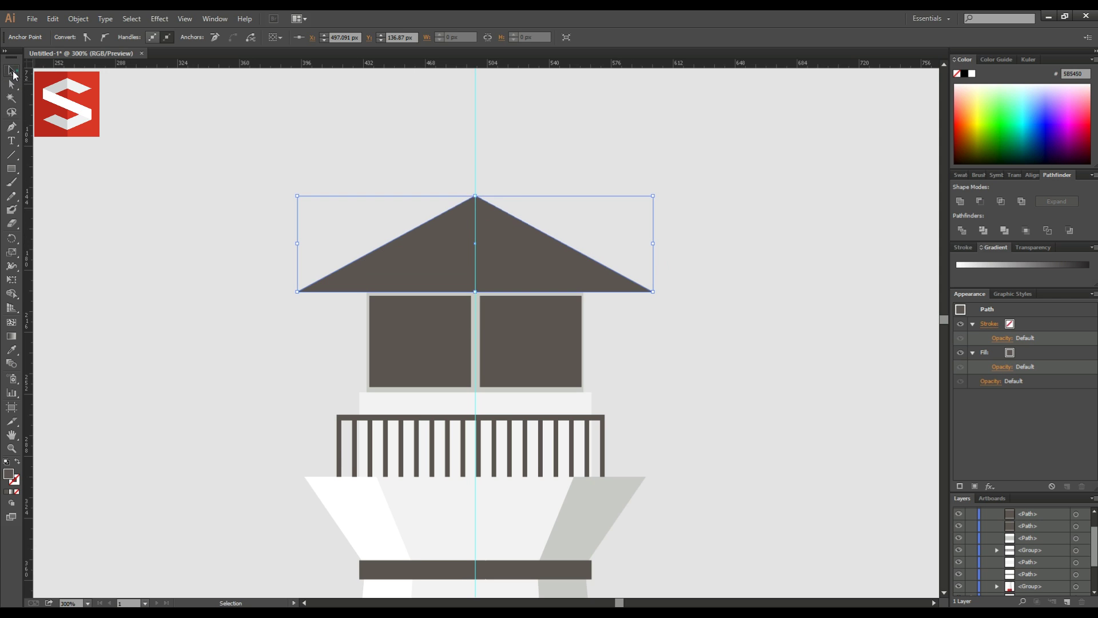
click(474, 199)
drag(474, 199, 475, 246)
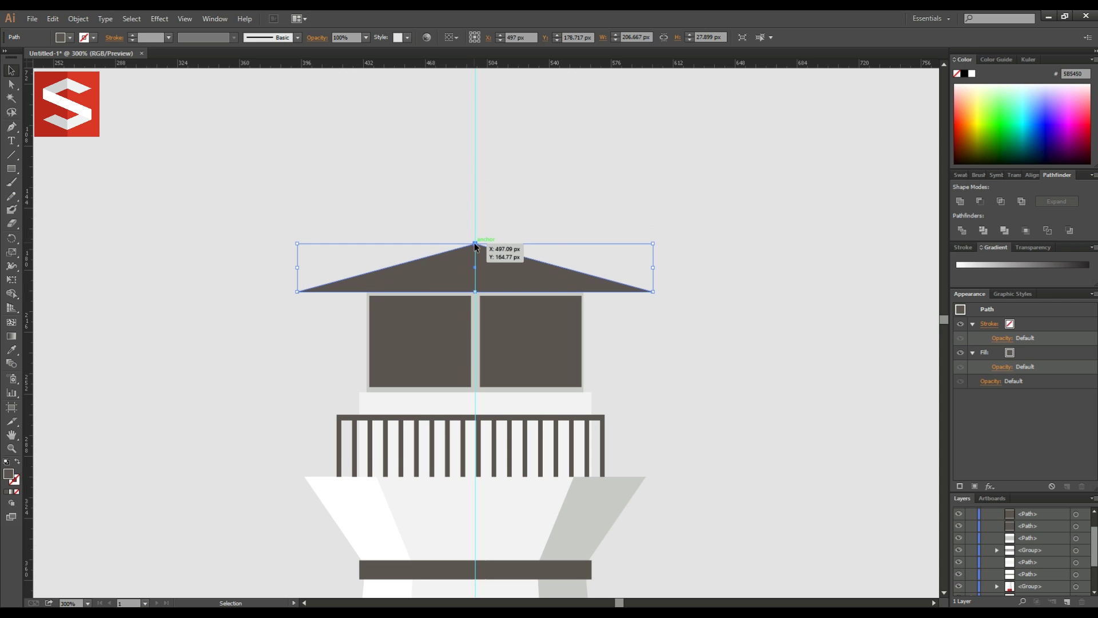
click(622, 338)
Draw a small oval ball on the roof apex and a thin 5.3 × 28.3 px rounded spire above it
drag(12, 170, 53, 199)
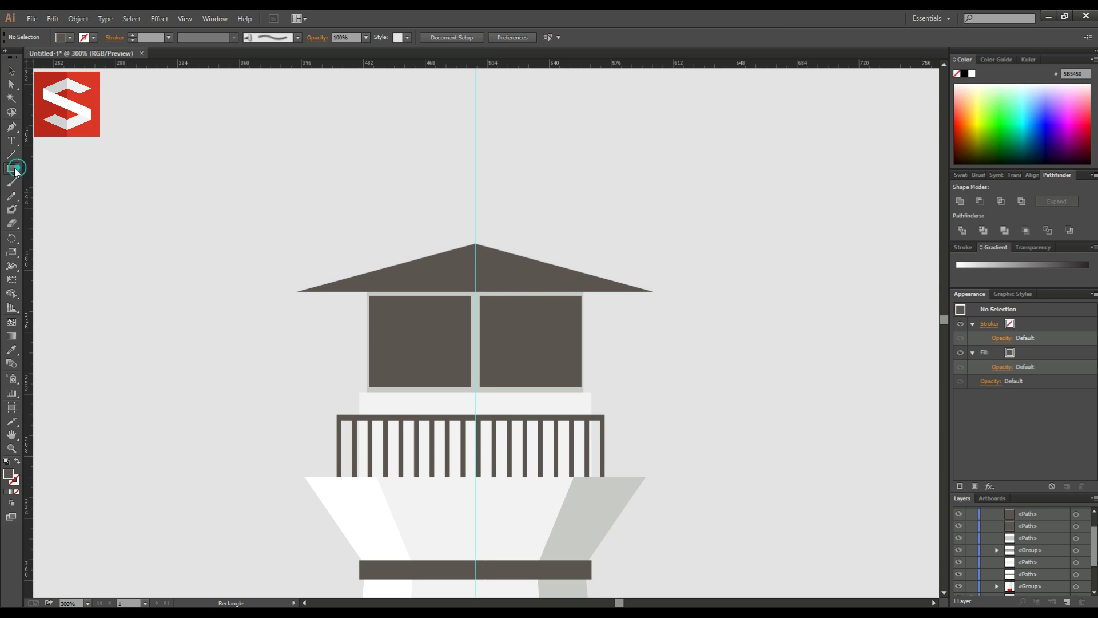
click(53, 197)
drag(467, 222, 484, 245)
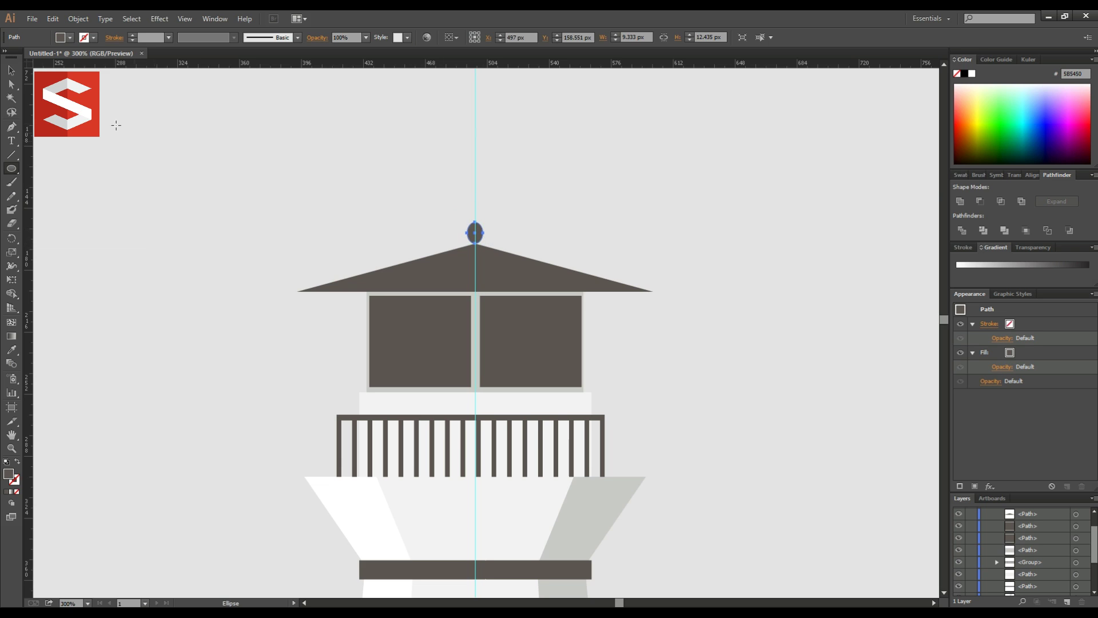
drag(12, 167, 46, 182)
drag(471, 176, 479, 222)
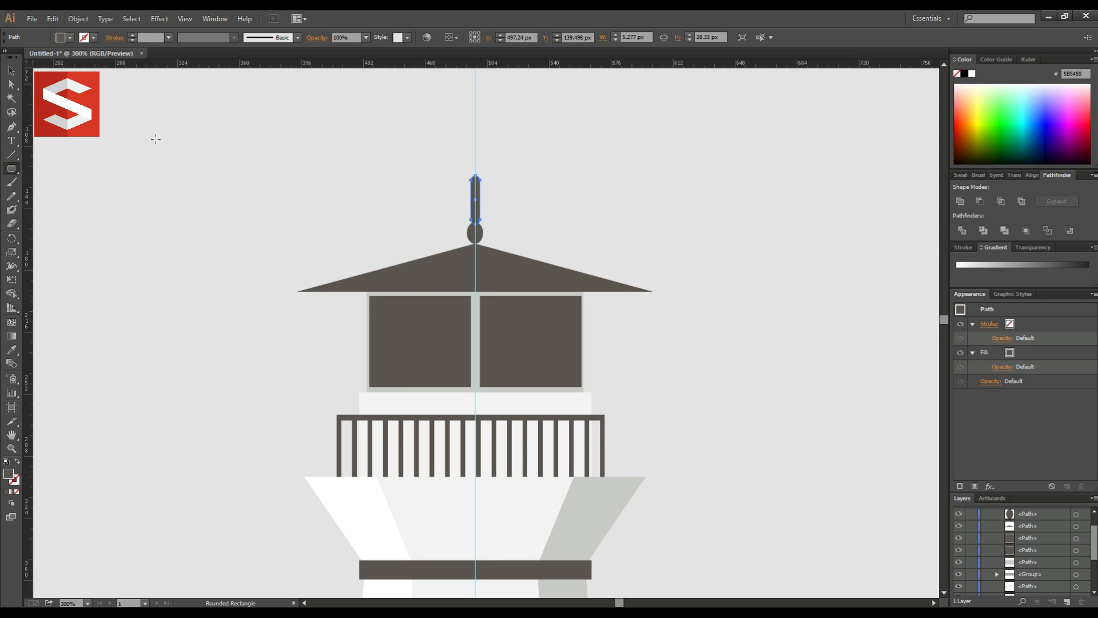
click(11, 71)
click(353, 184)
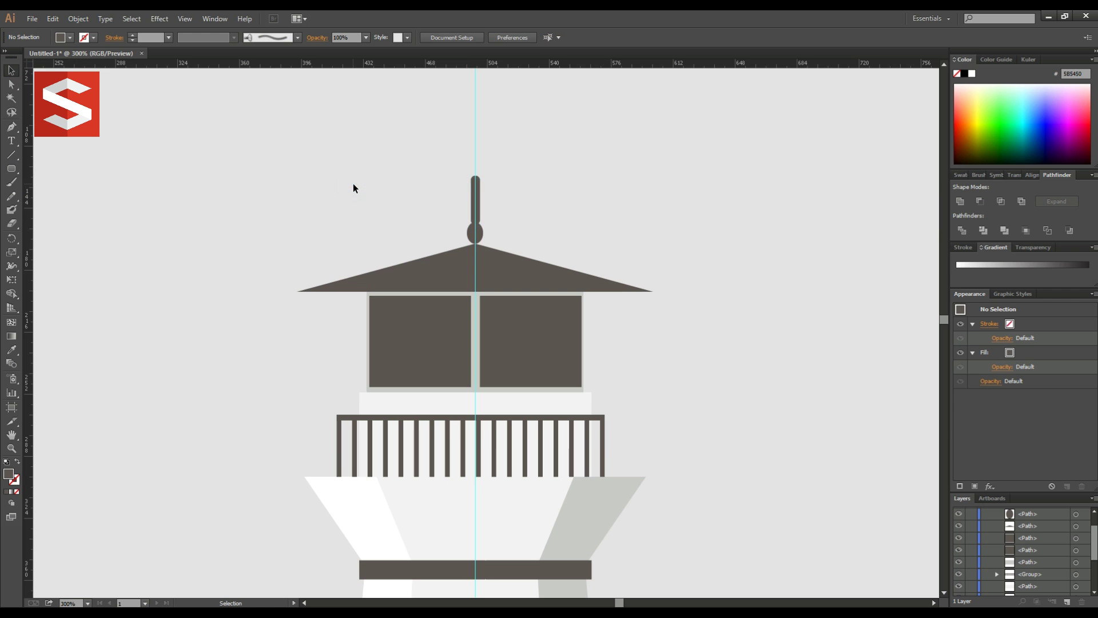
Marquee-select the spire, roof, windows and railing and combine them into one group
alt+scroll(328, 172, down, 1)
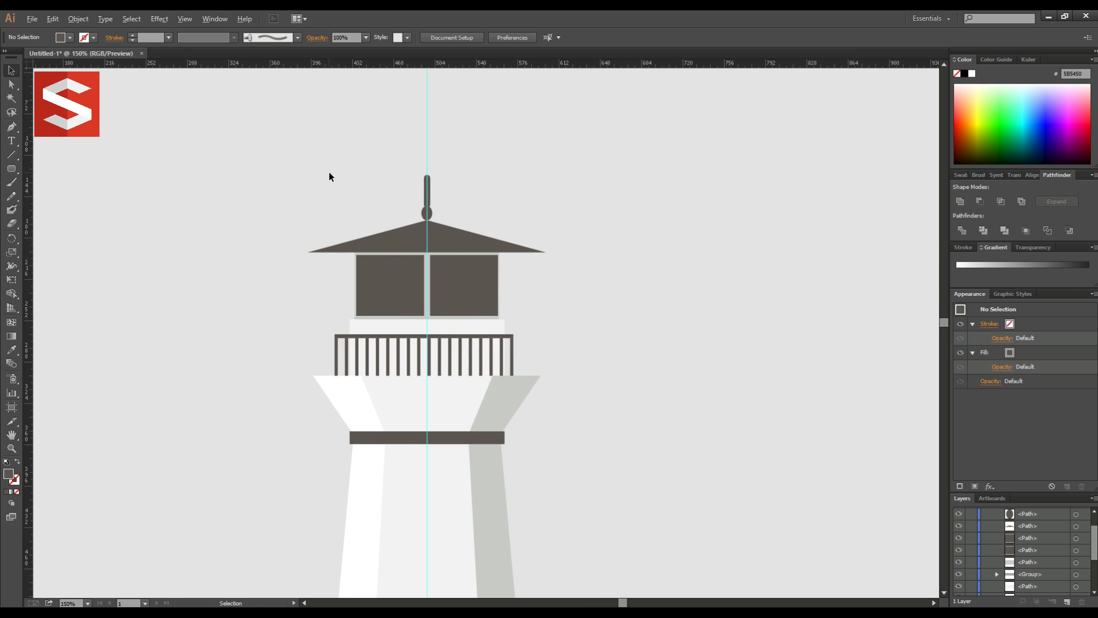
alt+scroll(328, 172, down, 1)
alt+scroll(328, 172, down, 2)
alt+scroll(310, 173, up, 1)
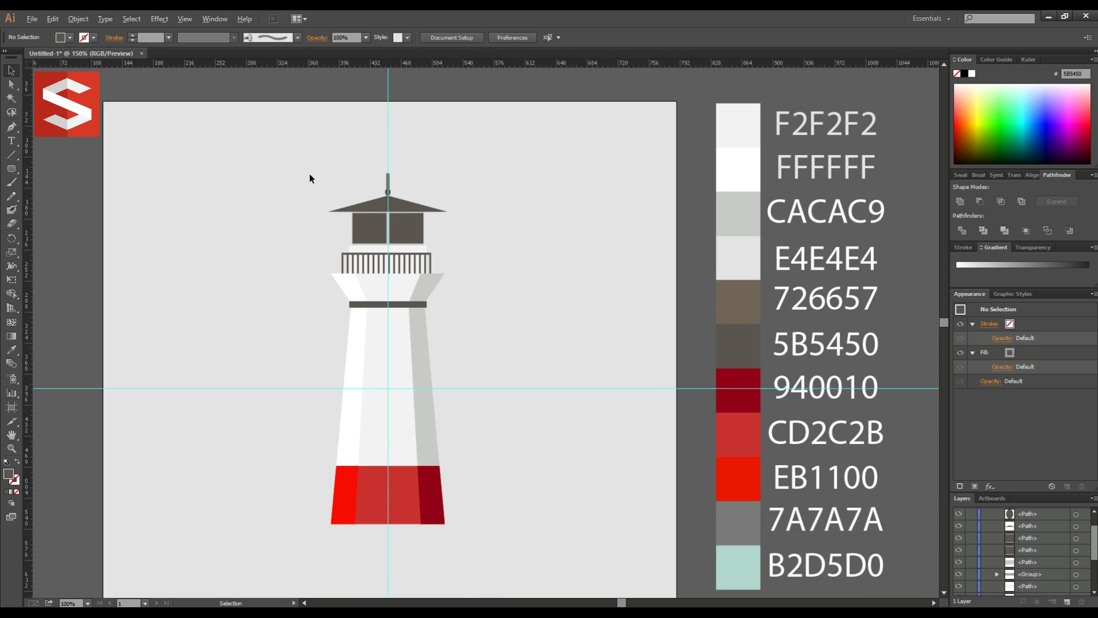
alt+scroll(315, 173, up, 1)
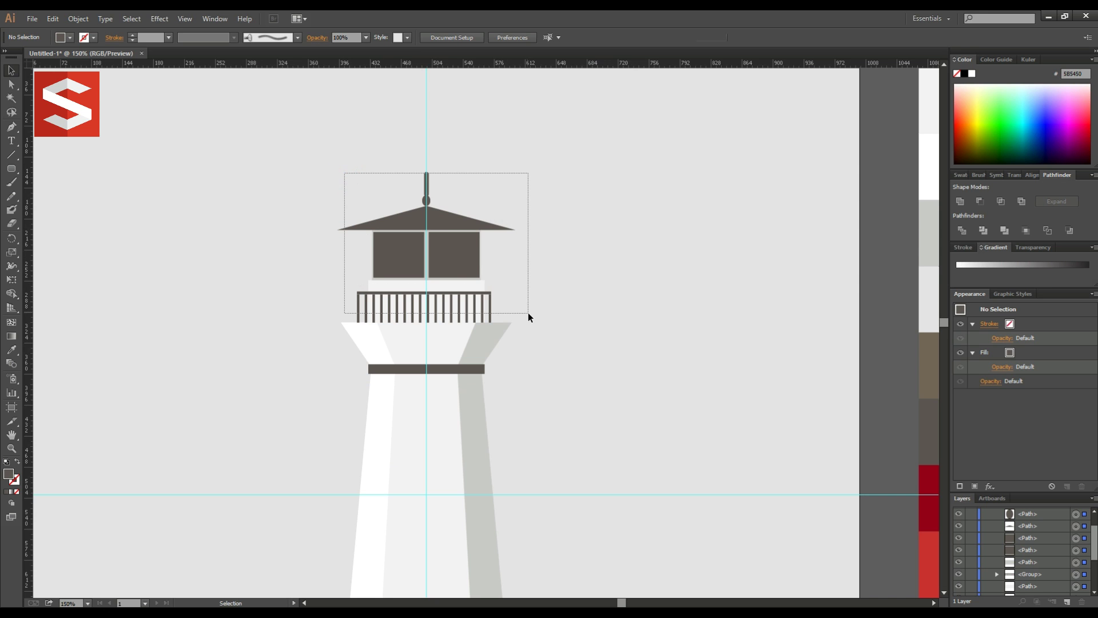
drag(349, 179, 528, 313)
right_click(450, 259)
click(489, 312)
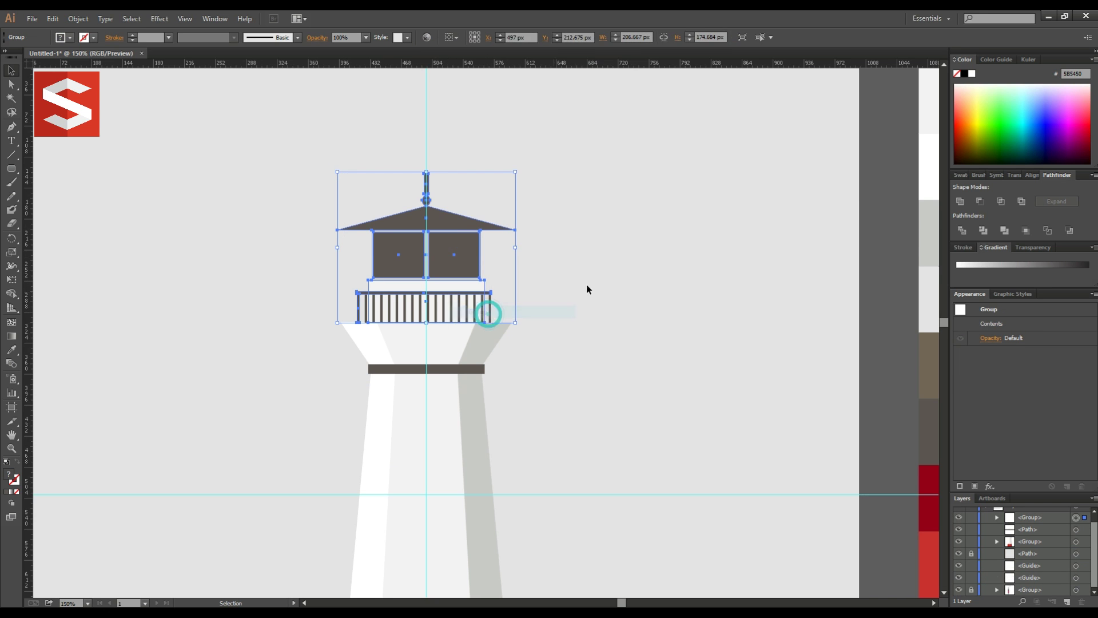
click(603, 285)
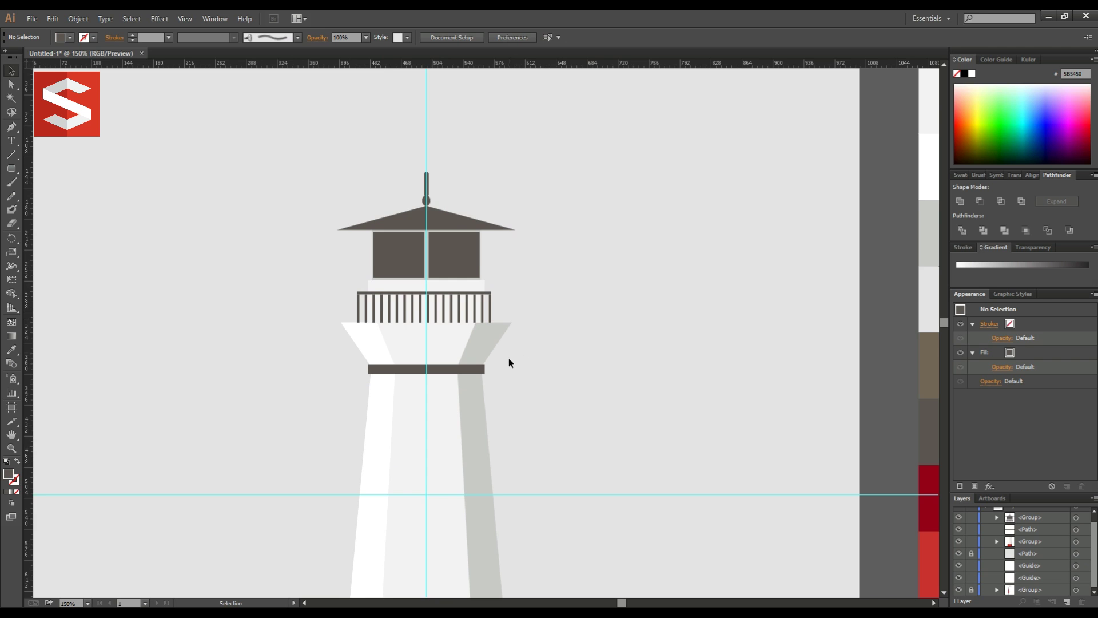
scroll(509, 362, down, 2)
scroll(510, 362, down, 2)
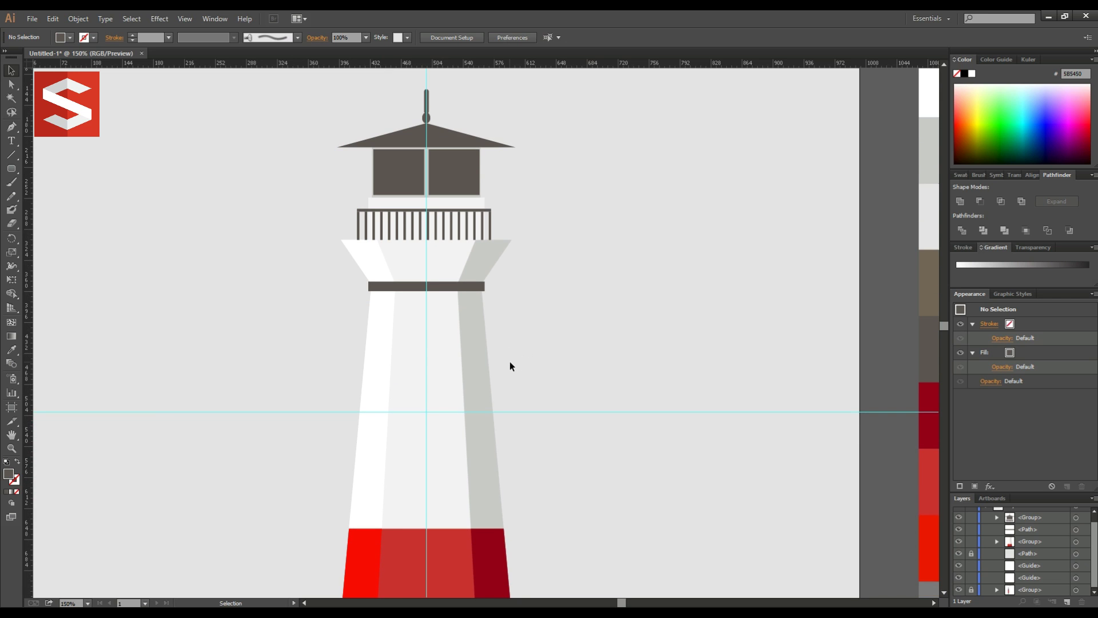
scroll(510, 361, down, 2)
scroll(509, 362, up, 1)
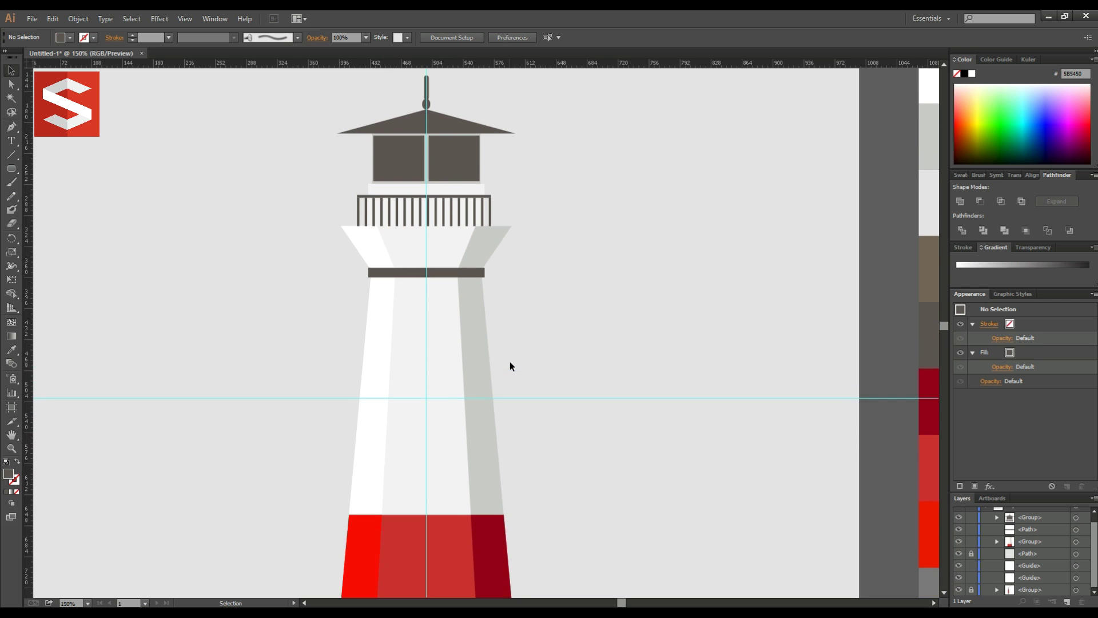
Draw a door rectangle in the middle of the red base, filled with the dark red stripe colour
scroll(510, 362, down, 3)
scroll(510, 362, up, 1)
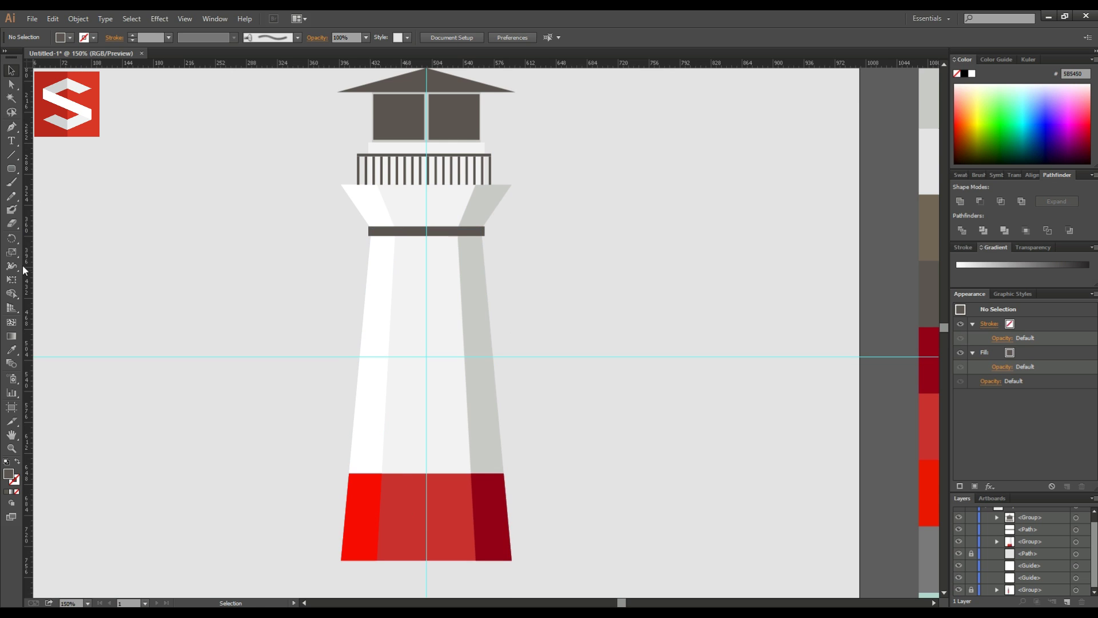
drag(11, 168, 56, 176)
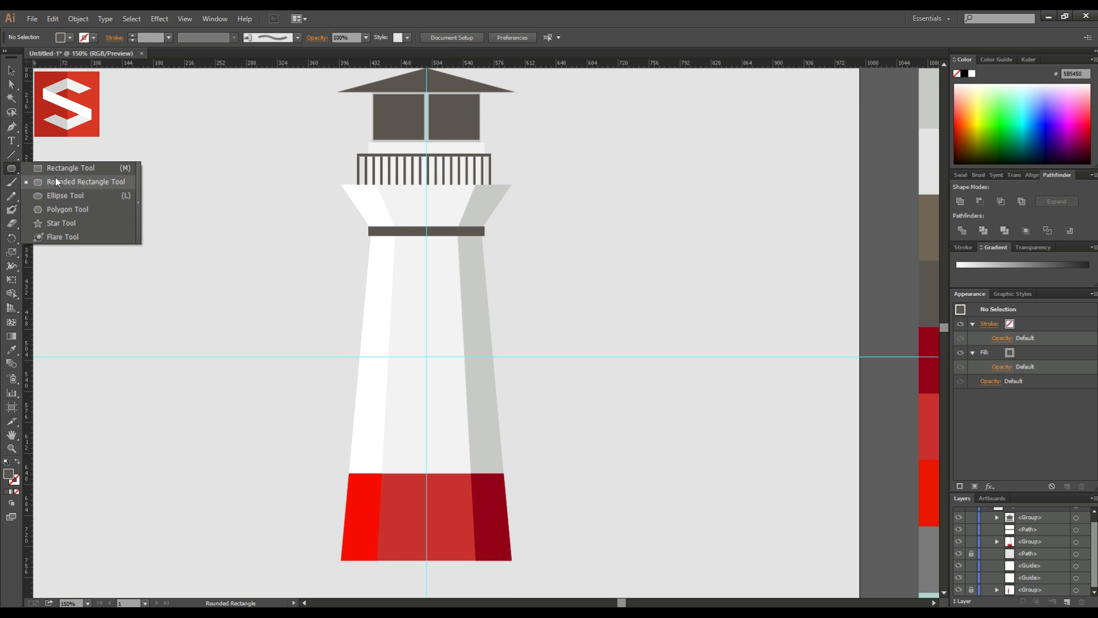
drag(406, 489, 447, 560)
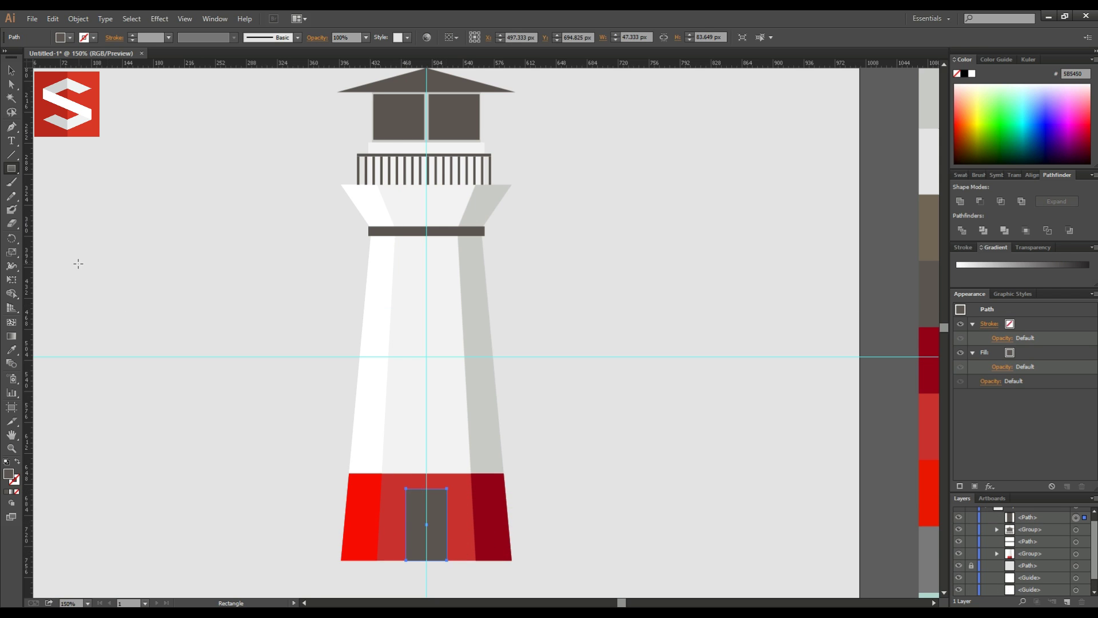
click(12, 349)
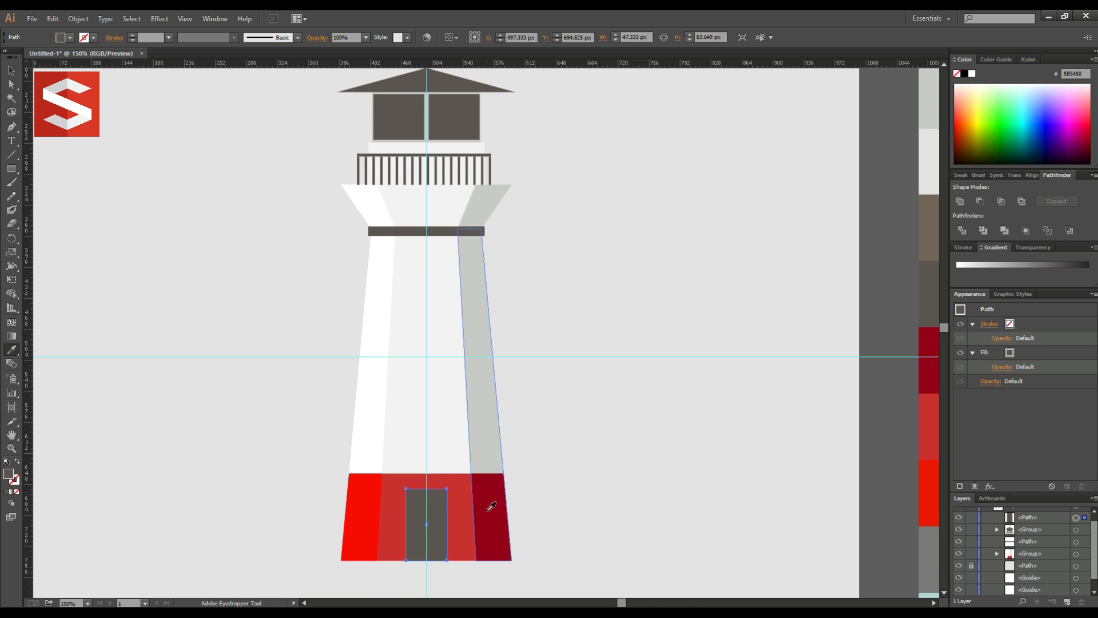
click(491, 507)
click(12, 70)
click(165, 182)
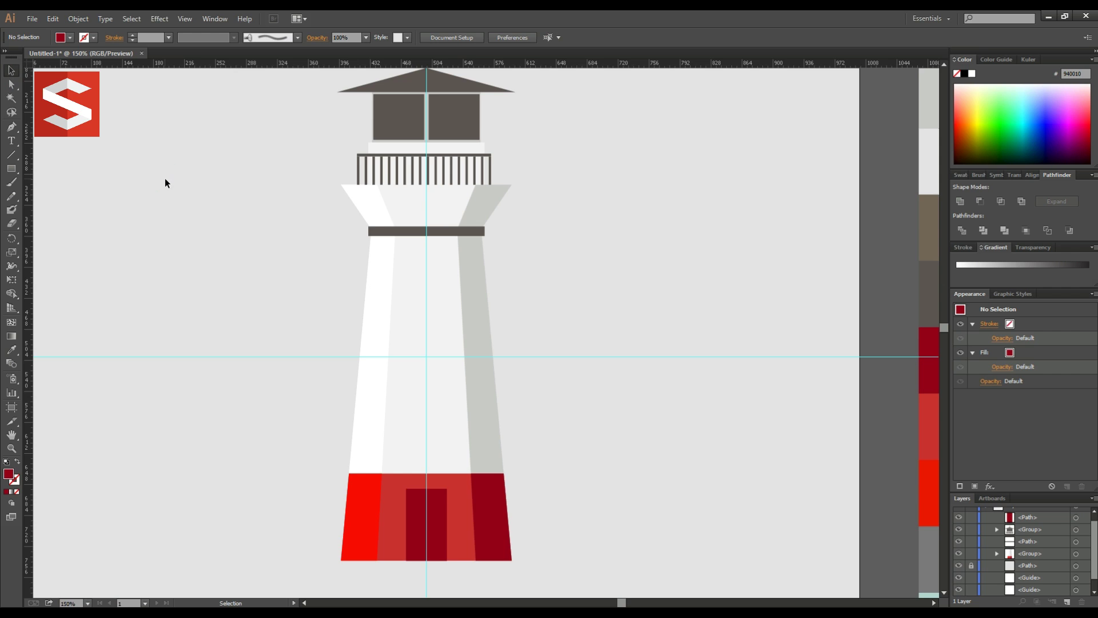
click(11, 169)
Draw a small dark grey window and position it on the white tower
drag(395, 294, 409, 316)
click(12, 352)
click(386, 115)
click(13, 71)
scroll(1028, 520, down, 1)
drag(407, 305, 454, 351)
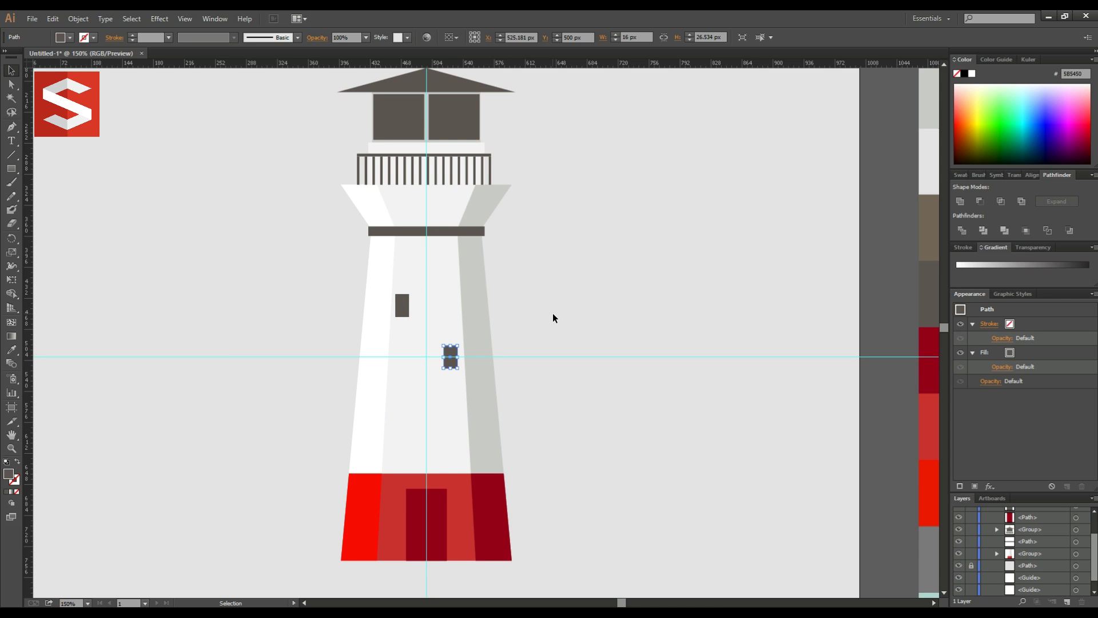
Copy the window in front, place it lower-left, and nudge it slightly lower
scroll(1064, 541, up, 3)
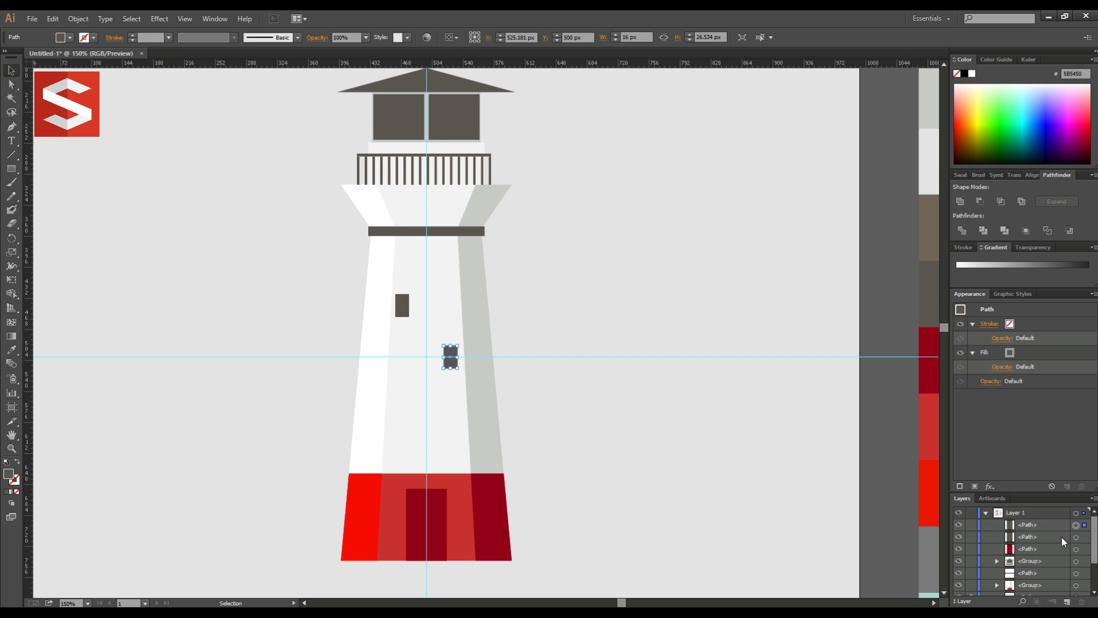
key(ctrl+f)
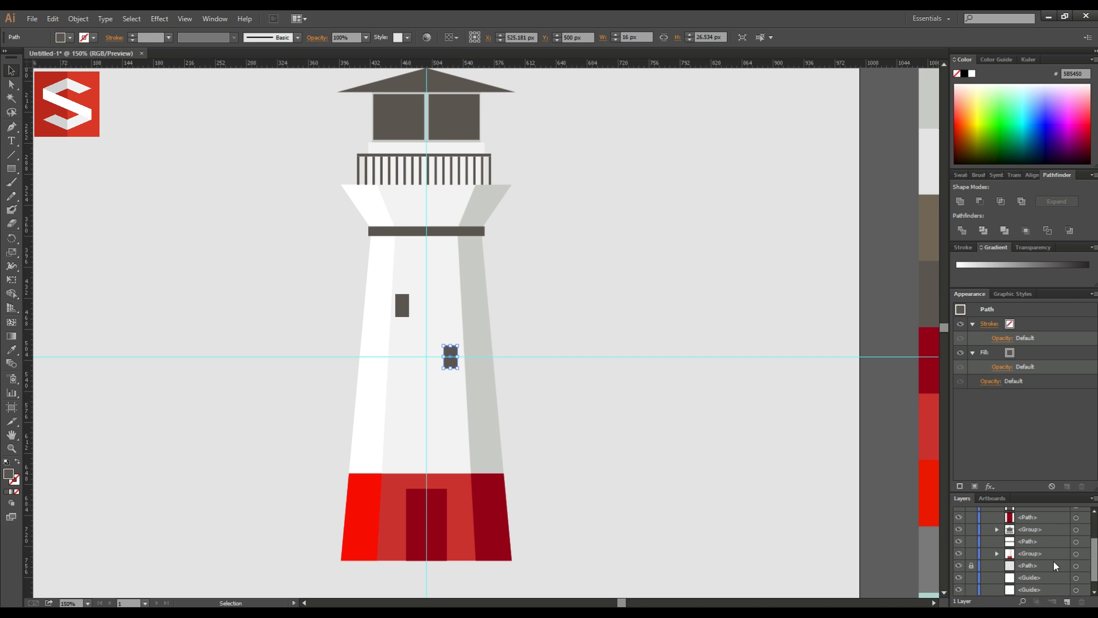
drag(455, 369, 404, 416)
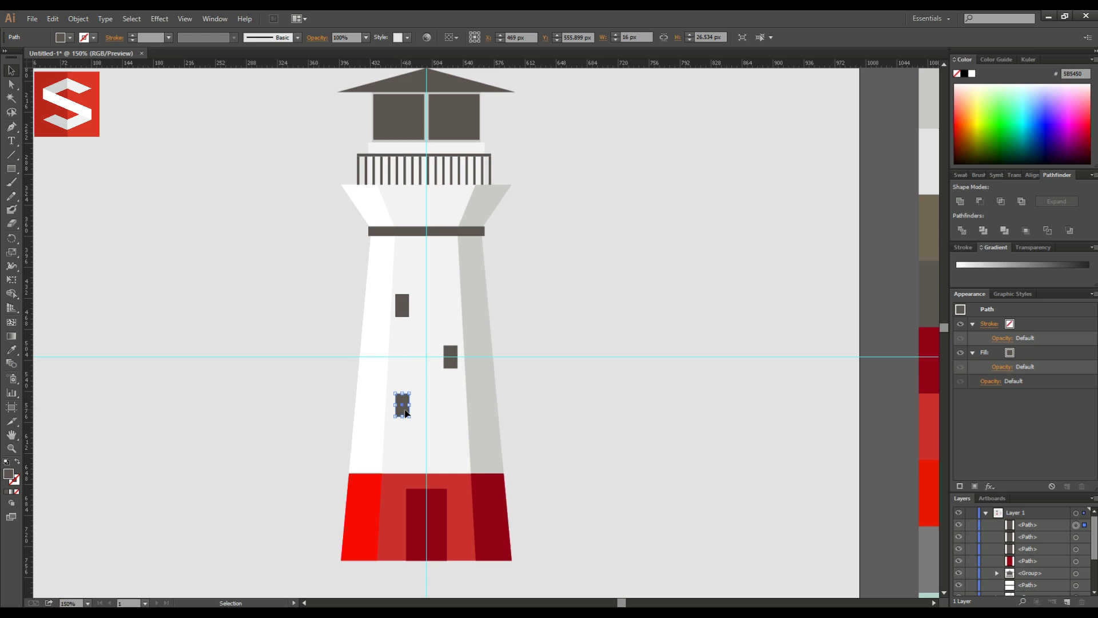
key(Down)
key(Down)
key(Down)
key(Down)
key(Down)
key(Down)
click(583, 410)
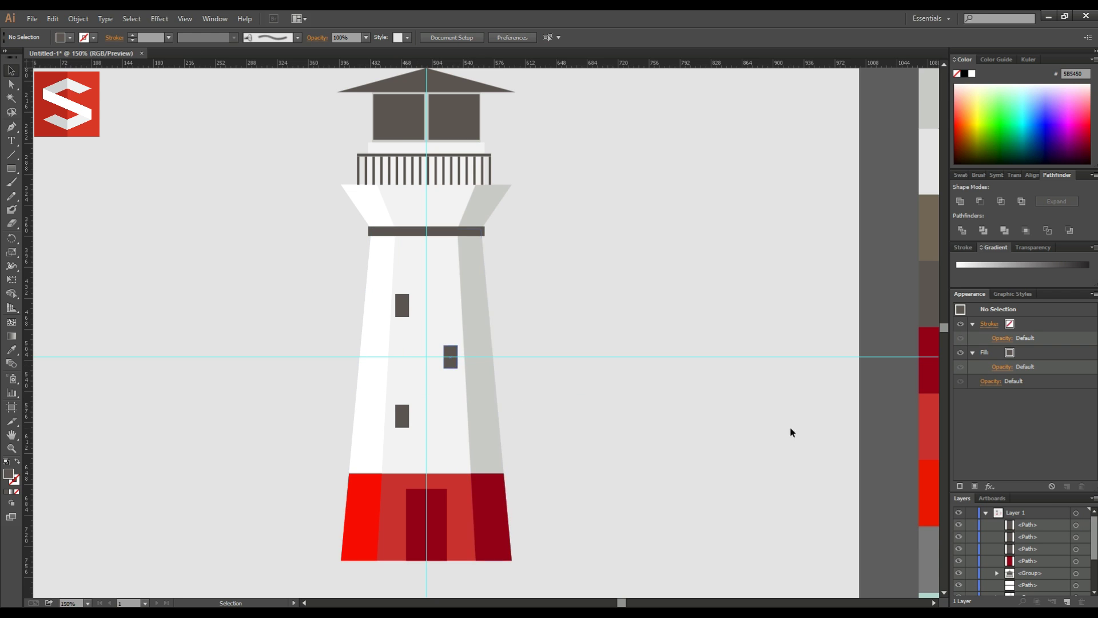
Join the small windows and the door into one object
click(1076, 524)
shift+click(1076, 549)
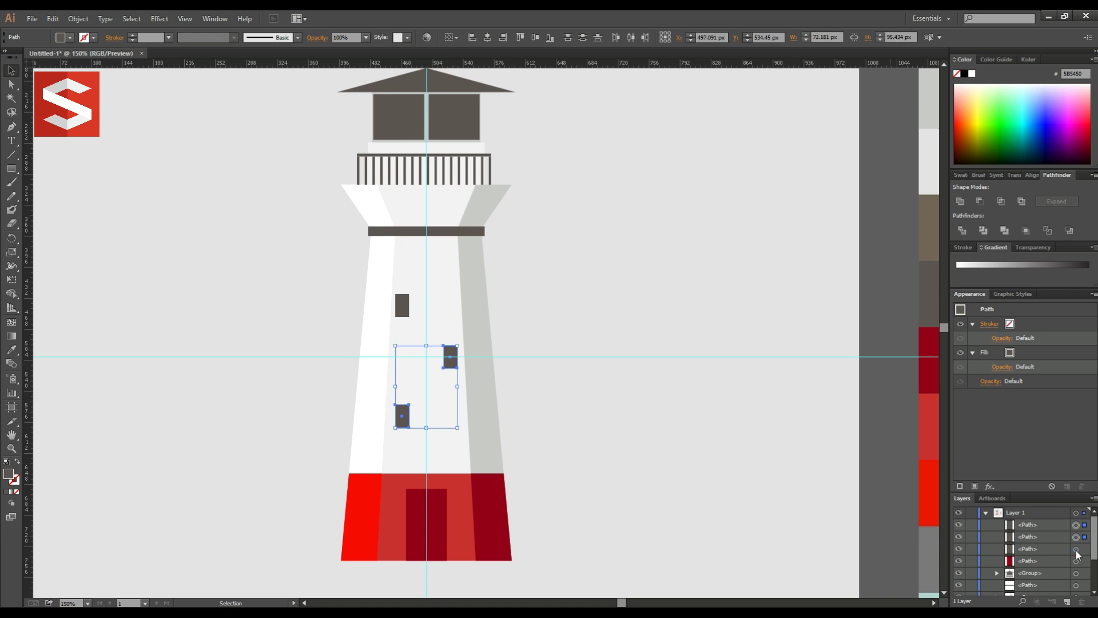
shift+click(1077, 561)
right_click(439, 344)
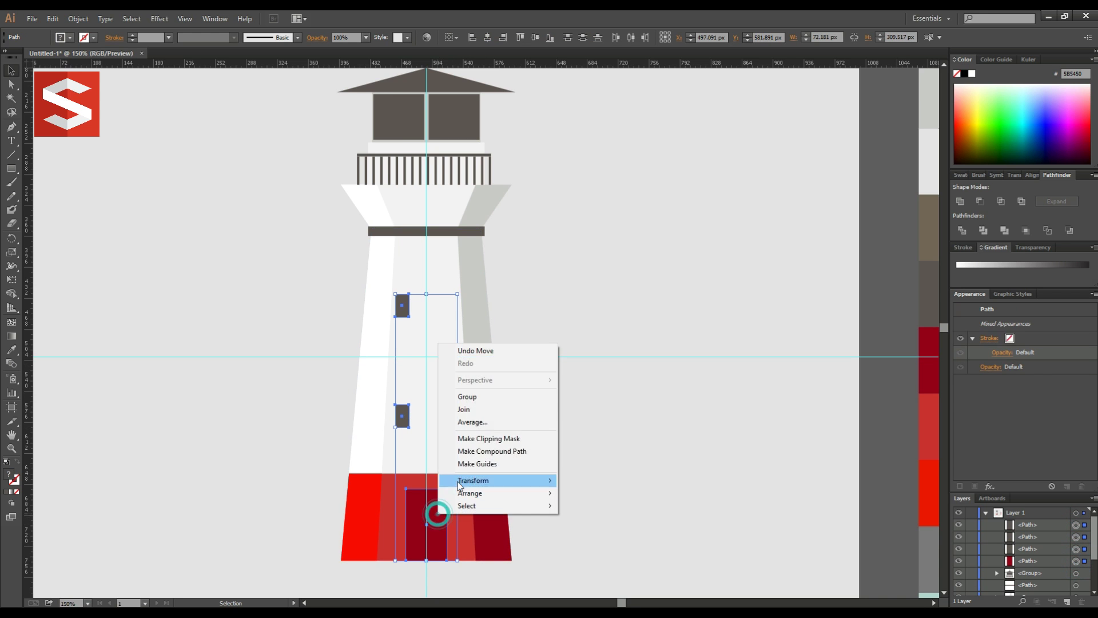
click(464, 410)
click(709, 496)
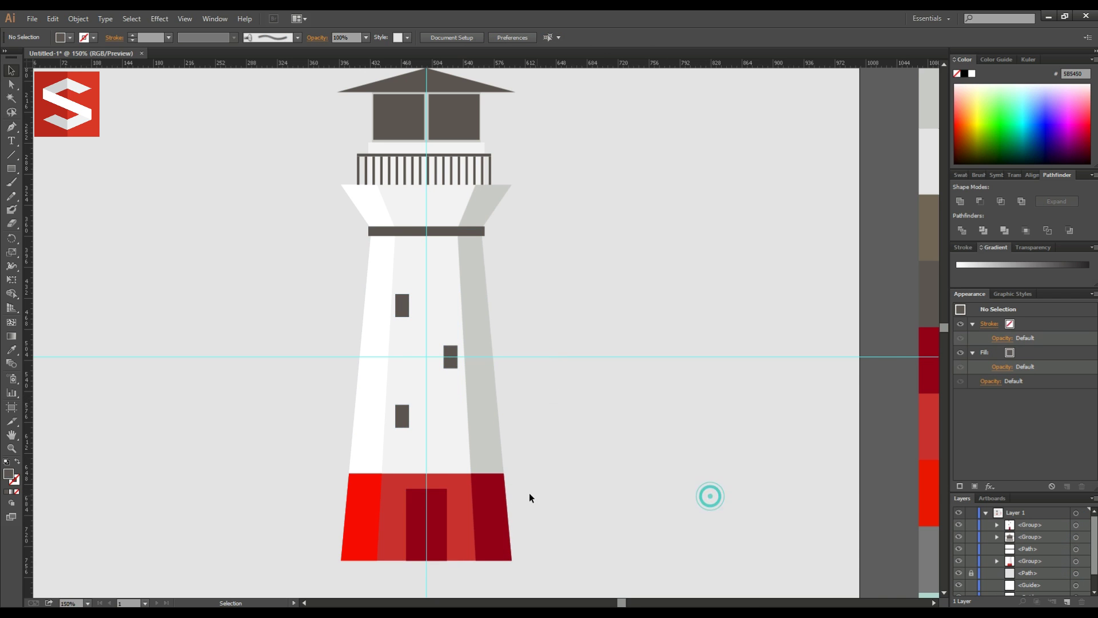
Group every lighthouse part, from spire to red base, into one object
key(ctrl+minus)
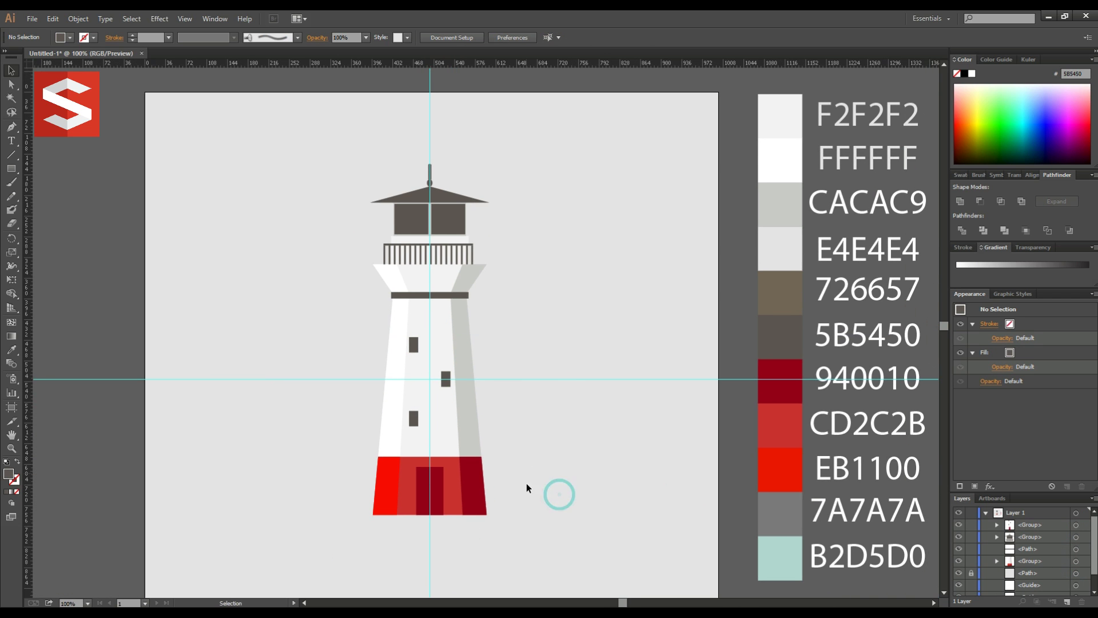
drag(407, 398, 343, 167)
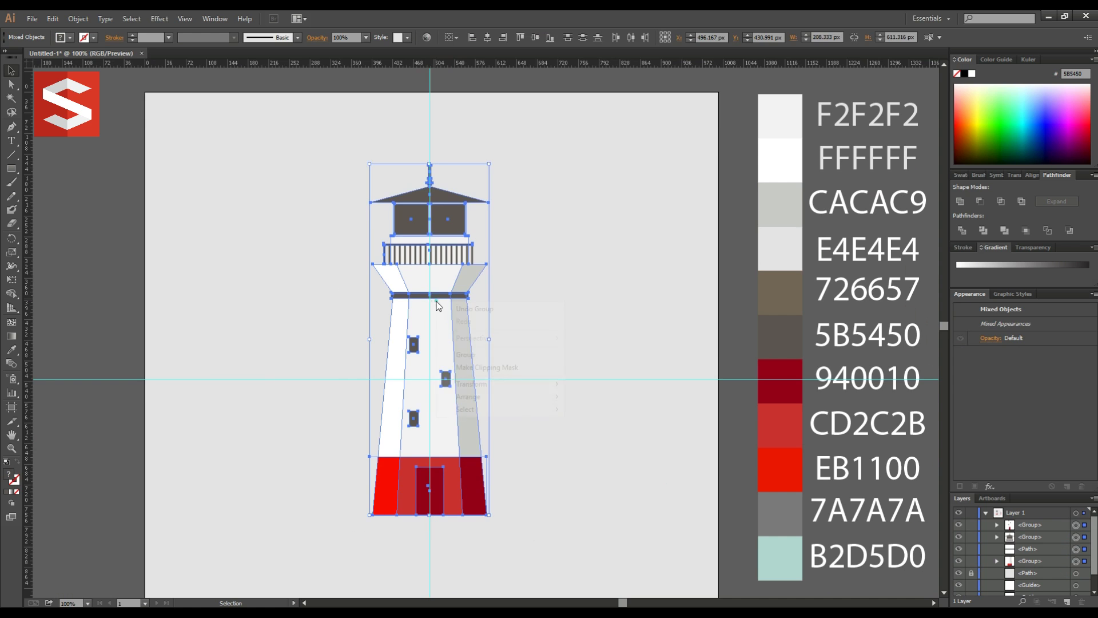
right_click(437, 302)
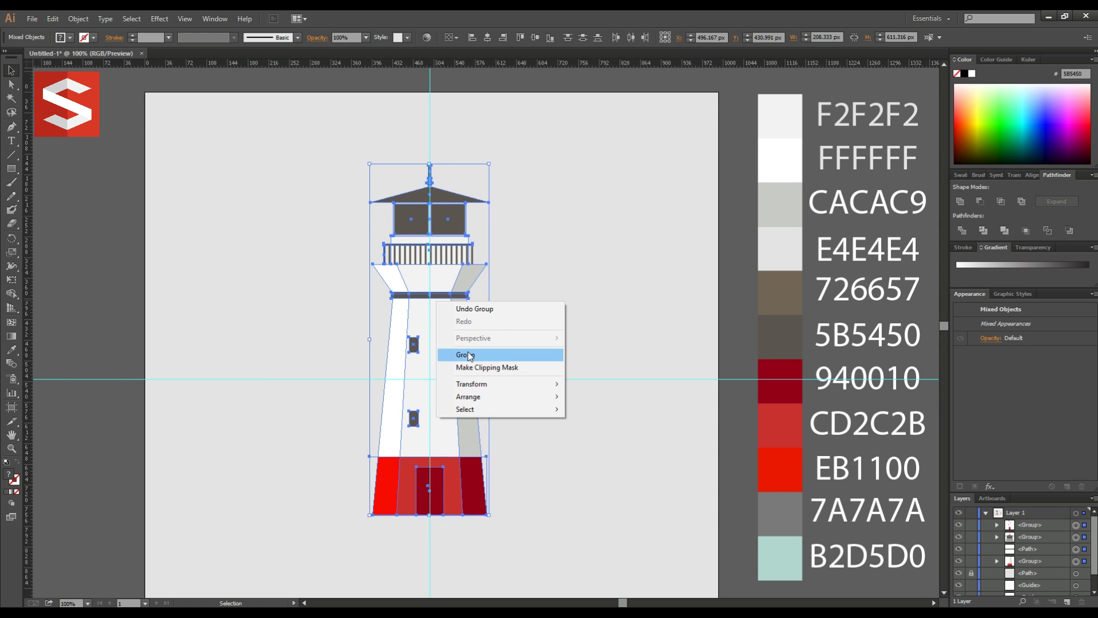
click(469, 356)
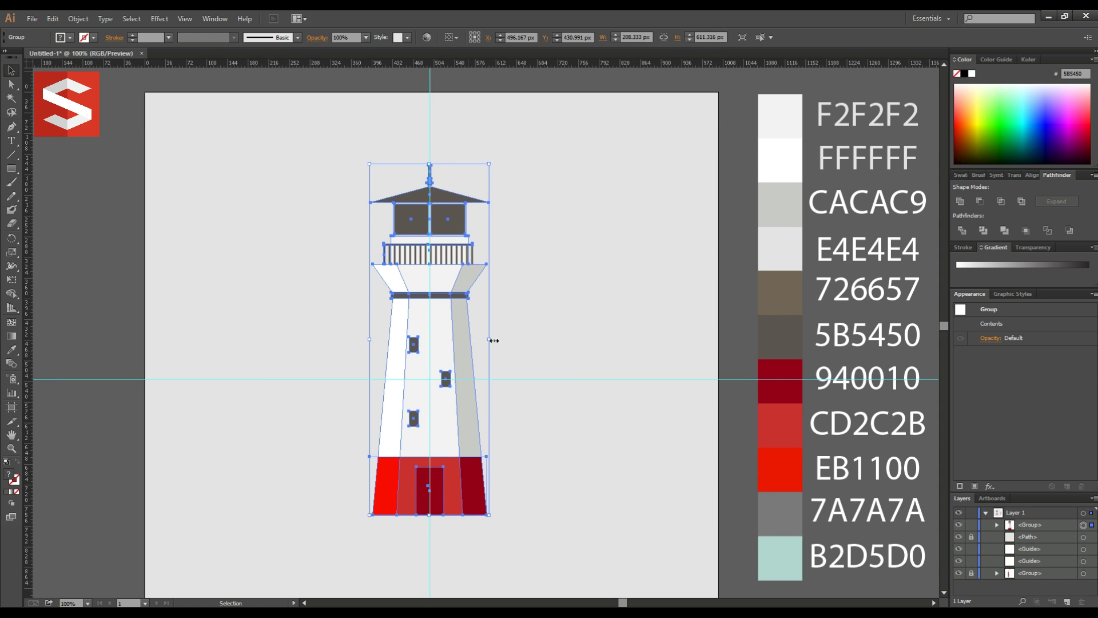
click(588, 304)
scroll(588, 306, down, 1)
scroll(587, 306, down, 1)
scroll(587, 305, down, 1)
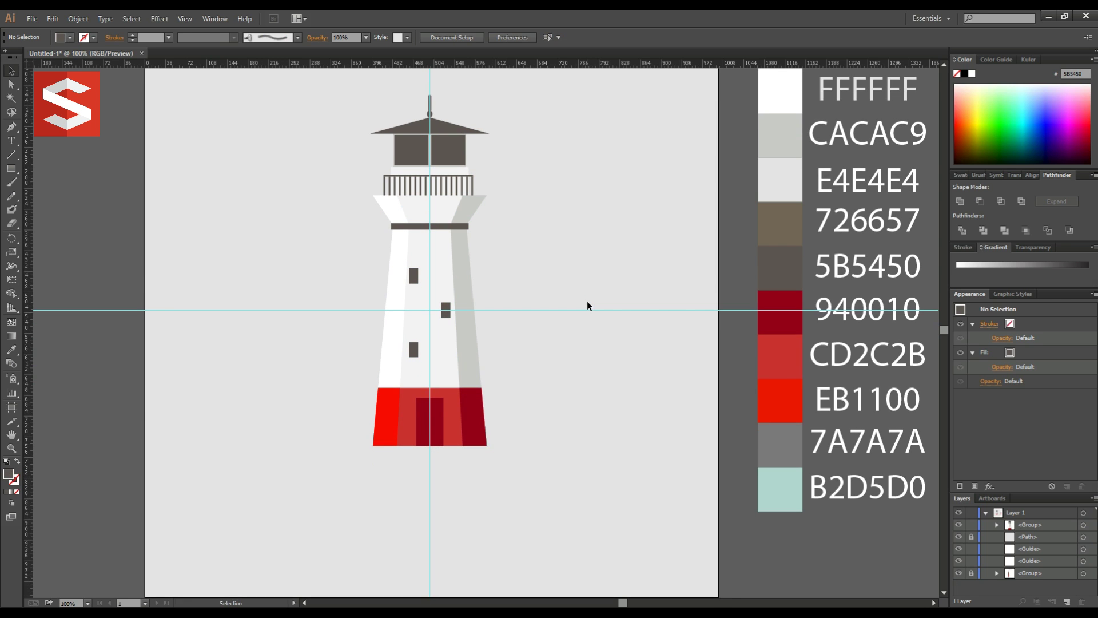
scroll(587, 306, down, 1)
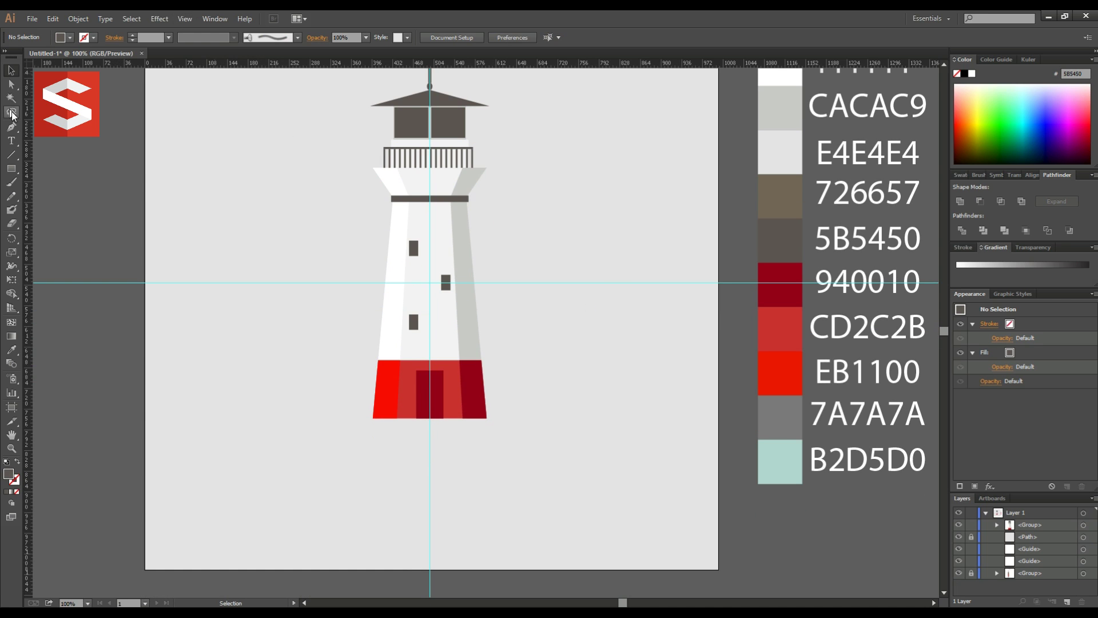
Draw a horizontal line across the lighthouse base with a dark 8 pt stroke
click(12, 154)
mouse_move(444, 418)
mouse_down()
mouse_move(280, 419)
mouse_move(564, 419)
mouse_up()
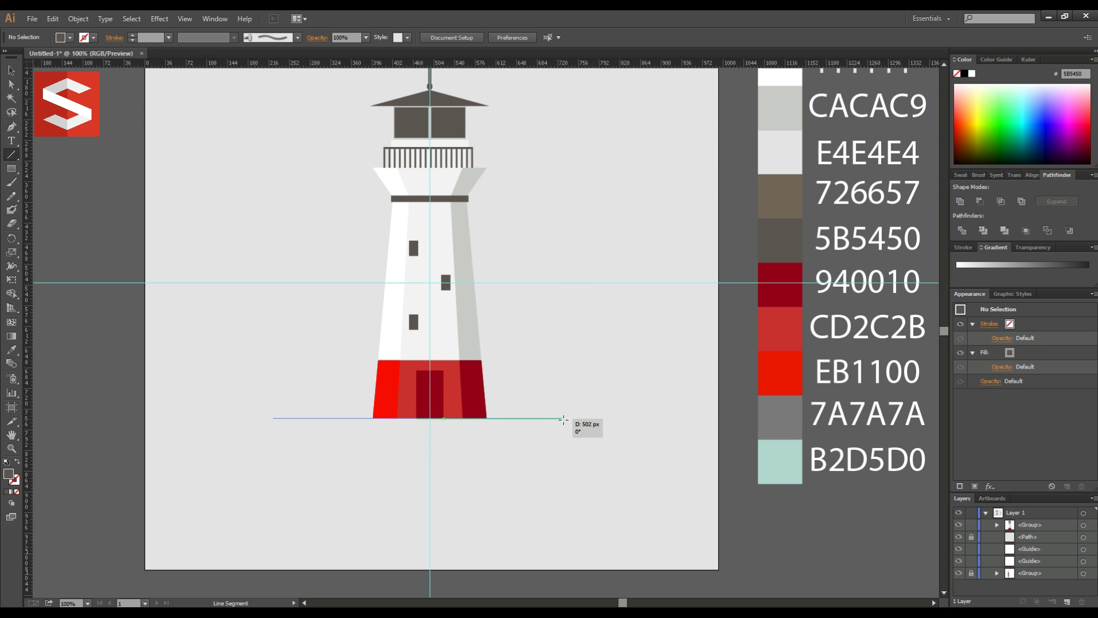
drag(564, 419, 582, 419)
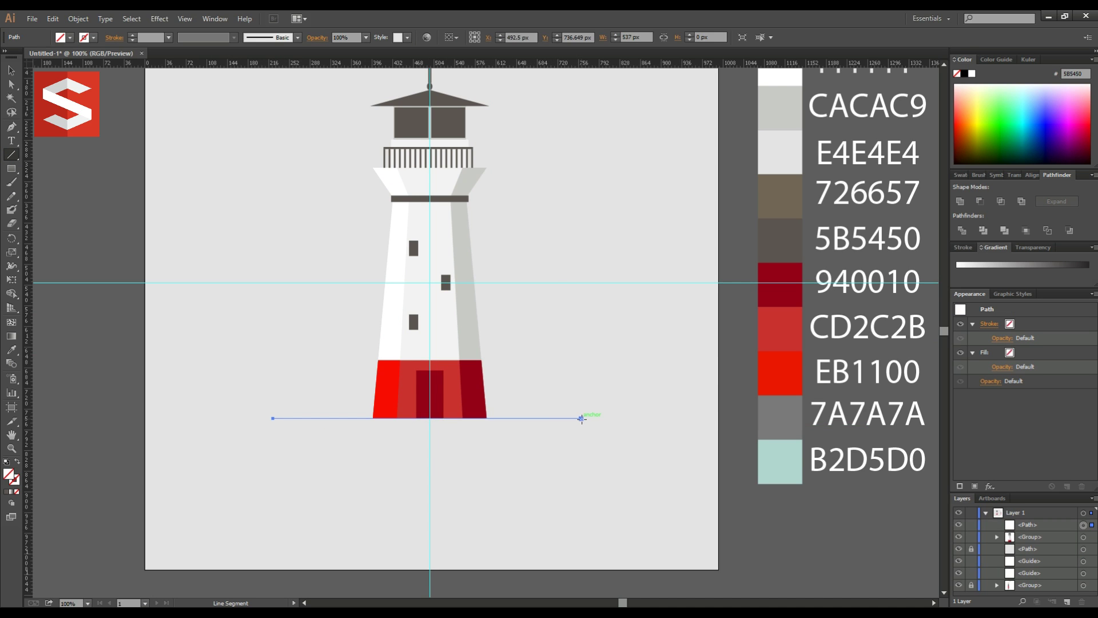
key(v)
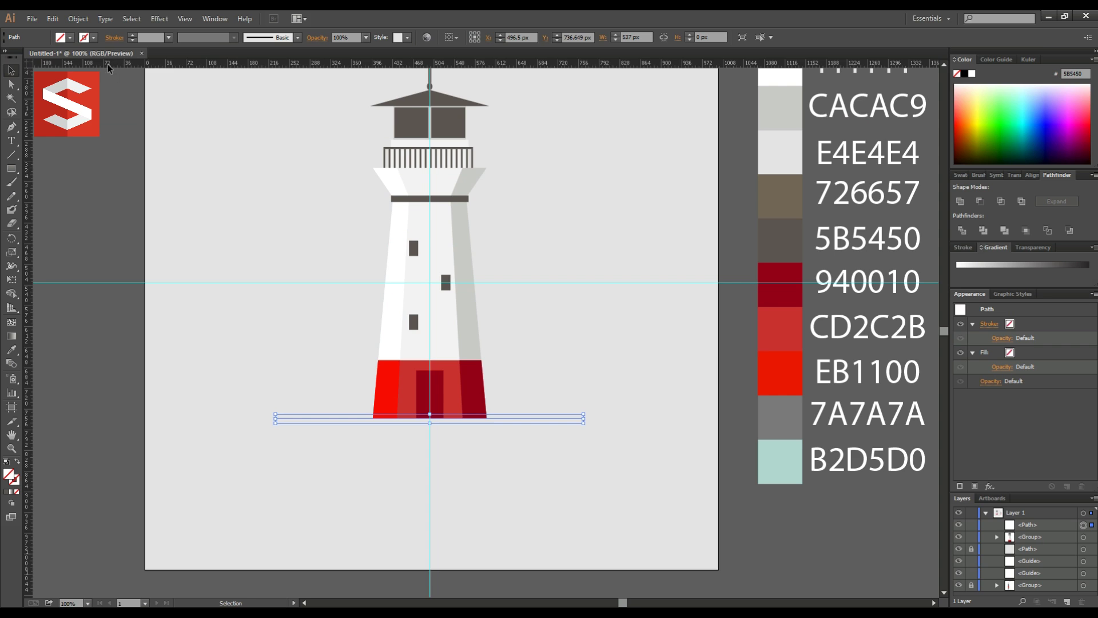
click(93, 37)
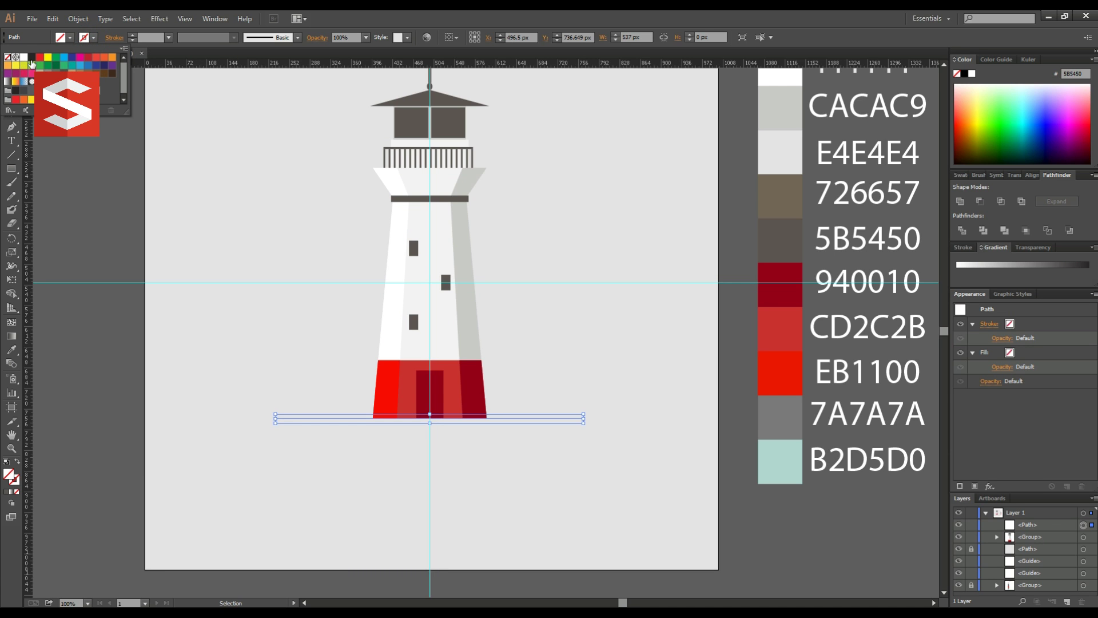
click(32, 59)
key(Up)
key(Up)
key(Up)
key(Up)
key(Up)
Apply a smooth Zig Zag with 10 ridges to the line and duplicate it
click(168, 19)
mouse_move(196, 111)
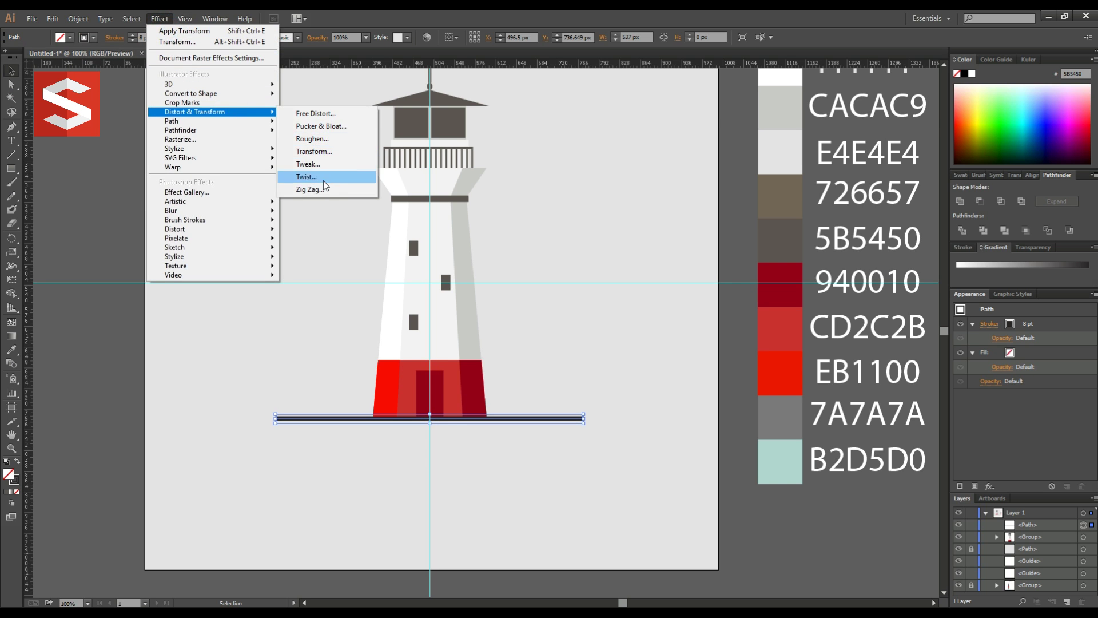
click(314, 189)
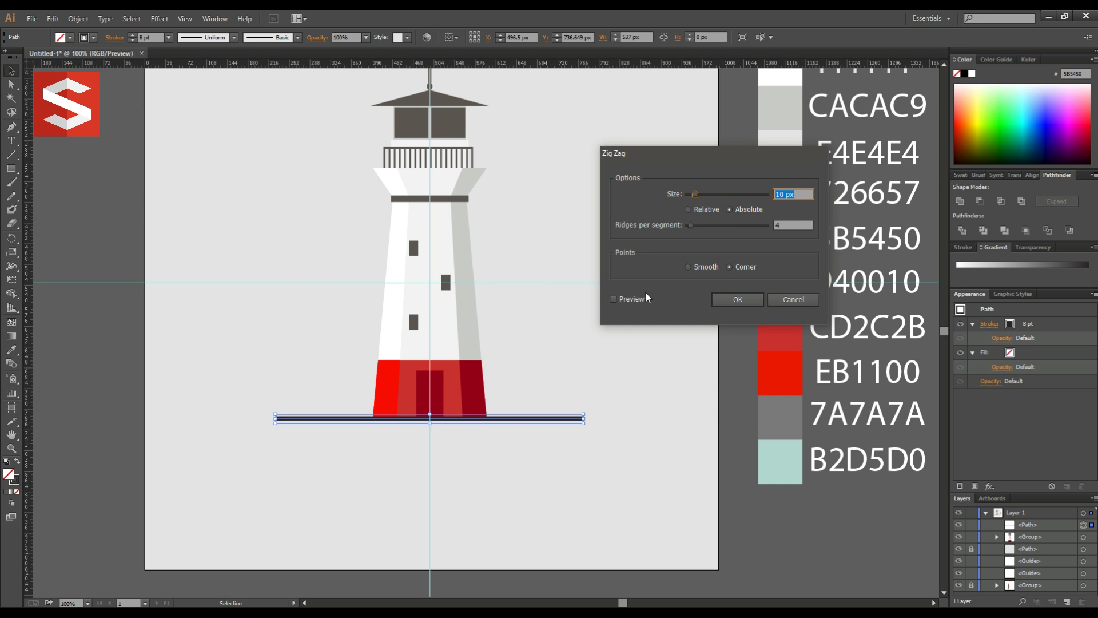
click(641, 298)
click(707, 267)
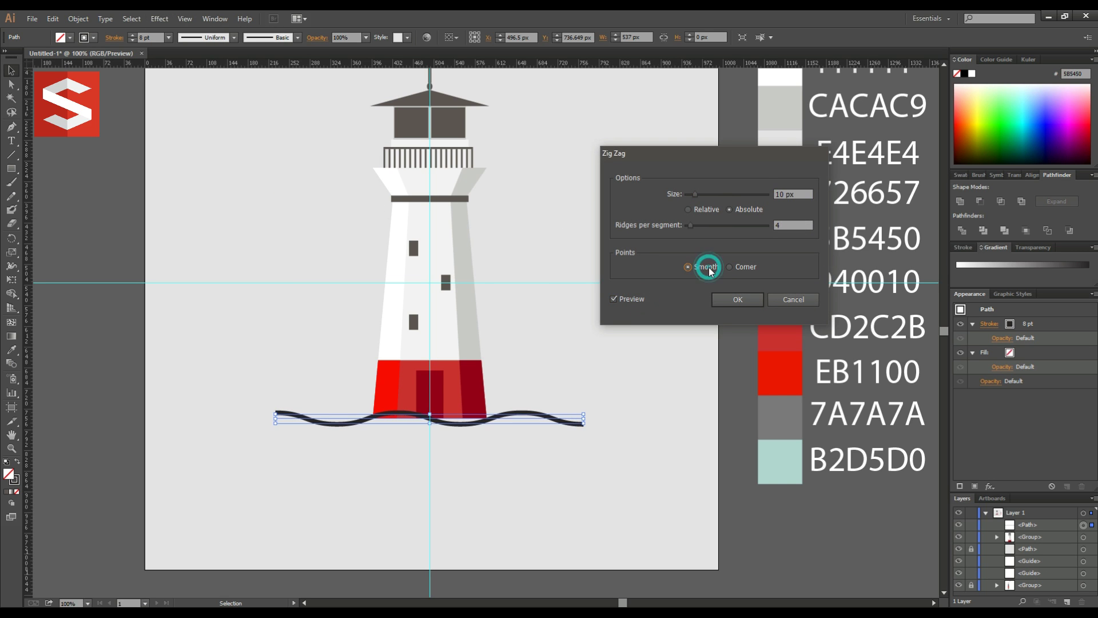
click(792, 224)
key(Up)
key(Up)
key(Up)
key(Up)
key(Up)
key(Up)
key(Up)
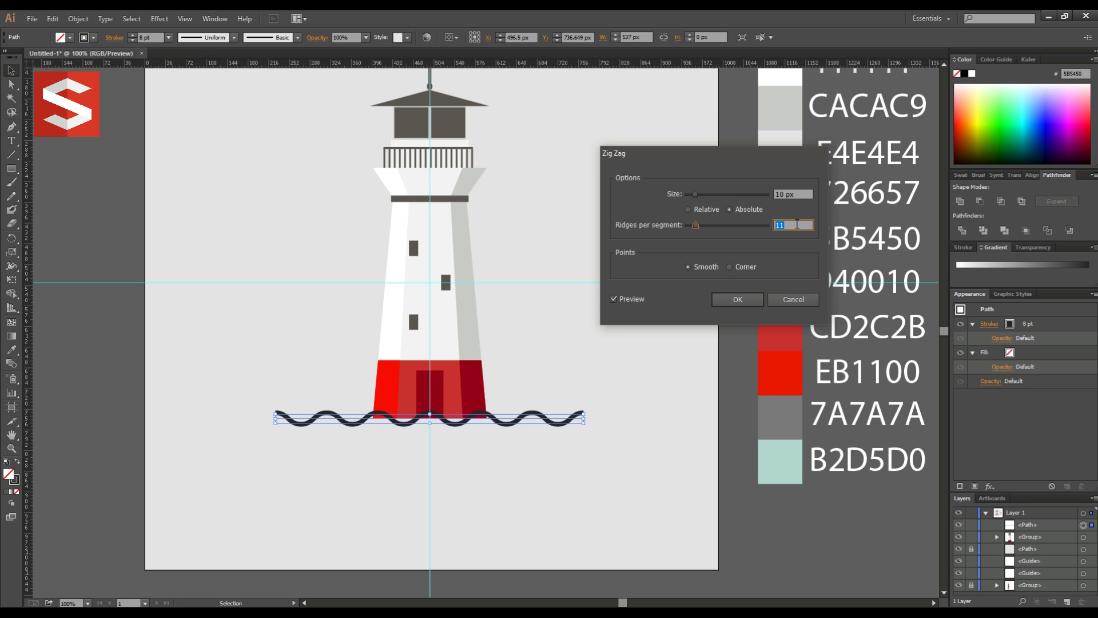
click(739, 298)
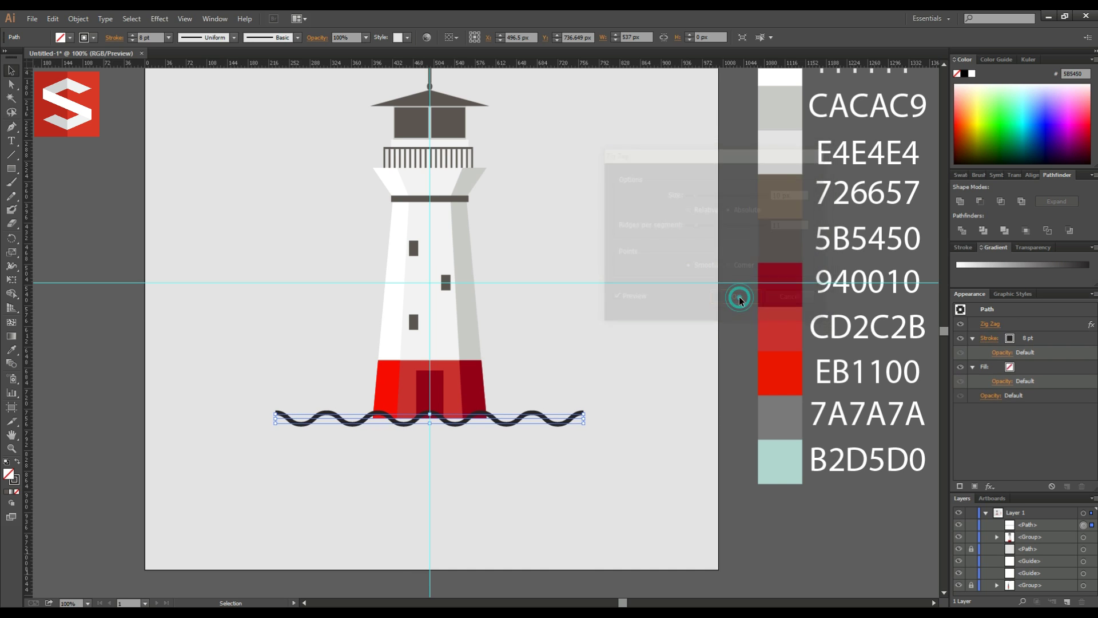
drag(1024, 530, 1067, 602)
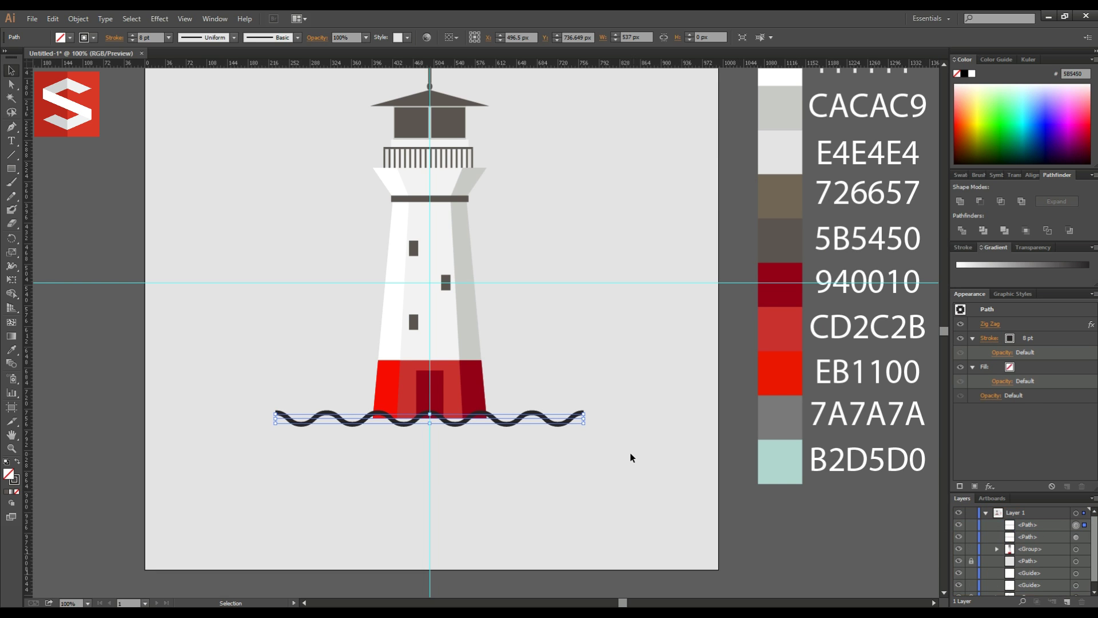
Move the wave just below the base and expand its appearance into editable points
scroll(631, 458, up, 1)
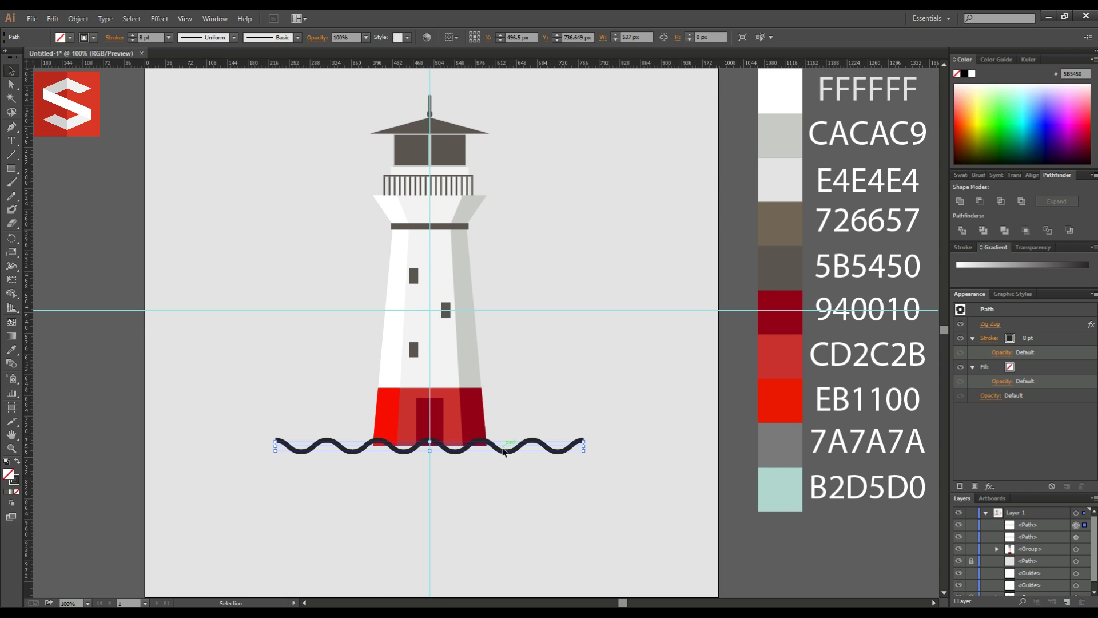
mouse_move(499, 452)
mouse_down()
mouse_move(501, 497)
mouse_move(497, 452)
mouse_up()
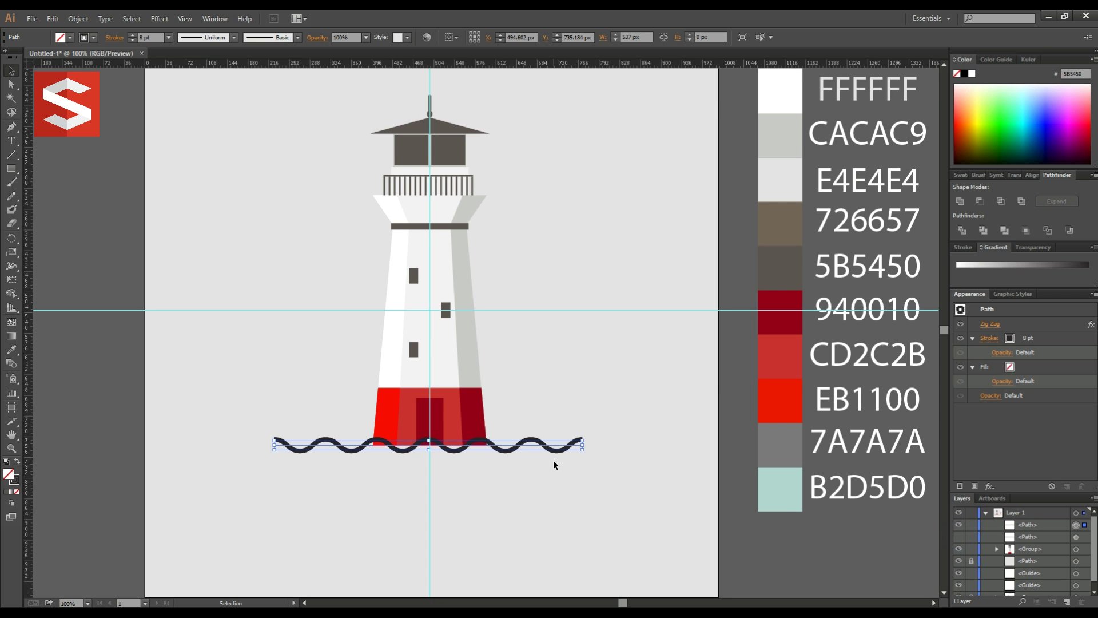
click(78, 18)
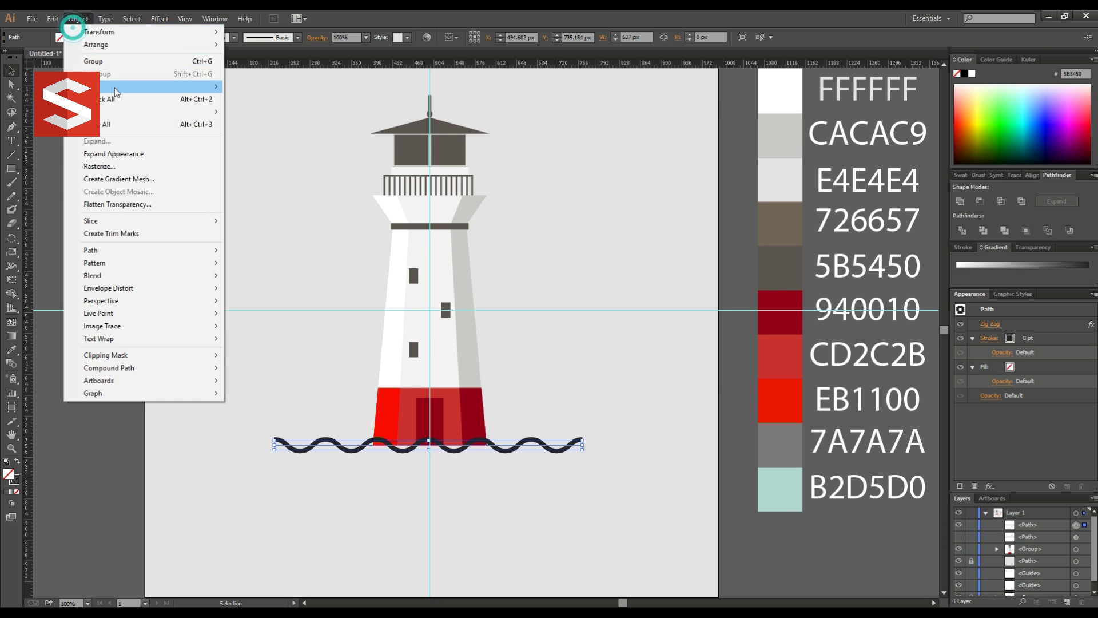
click(135, 153)
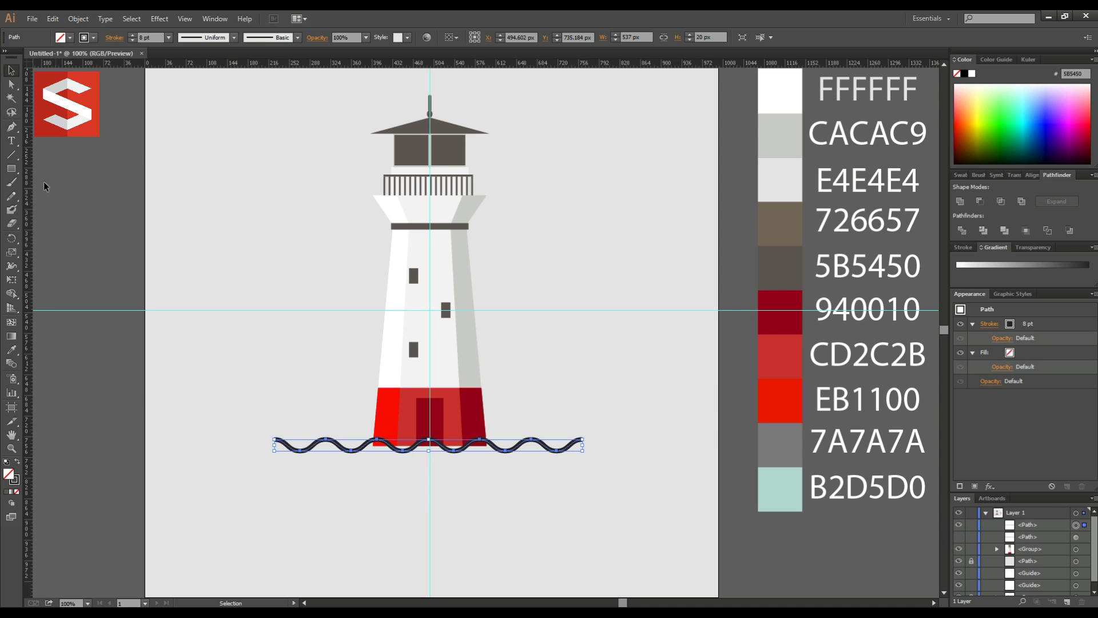
Draw a 537 × 613 px rectangle from the wave's left end past the lighthouse top
click(11, 168)
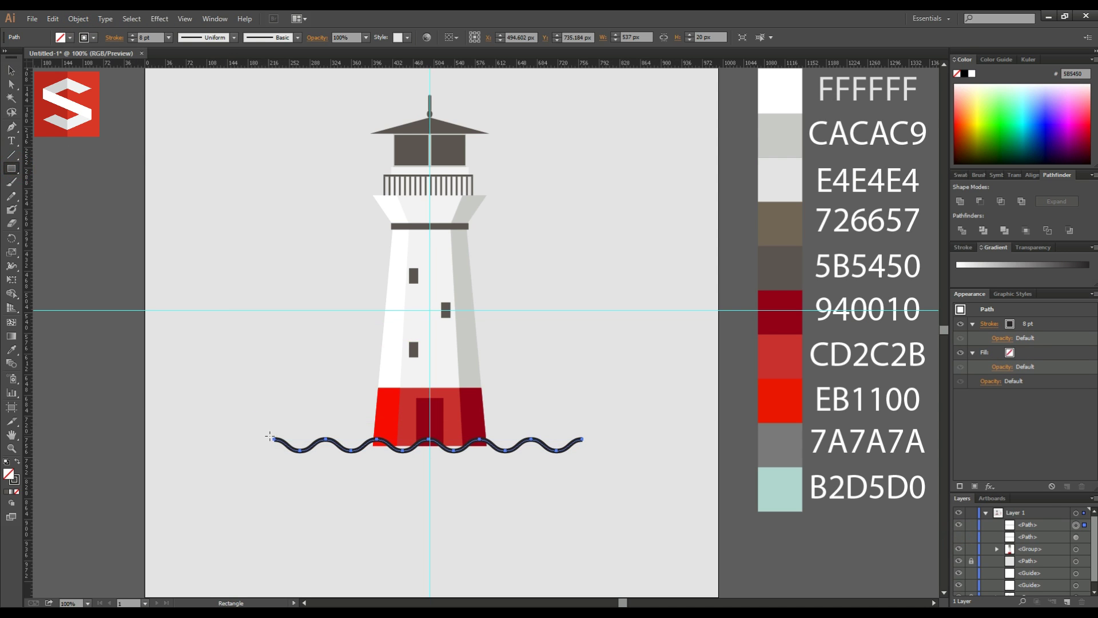
mouse_move(274, 439)
mouse_down()
mouse_move(411, 91)
mouse_move(582, 110)
mouse_move(583, 87)
mouse_up()
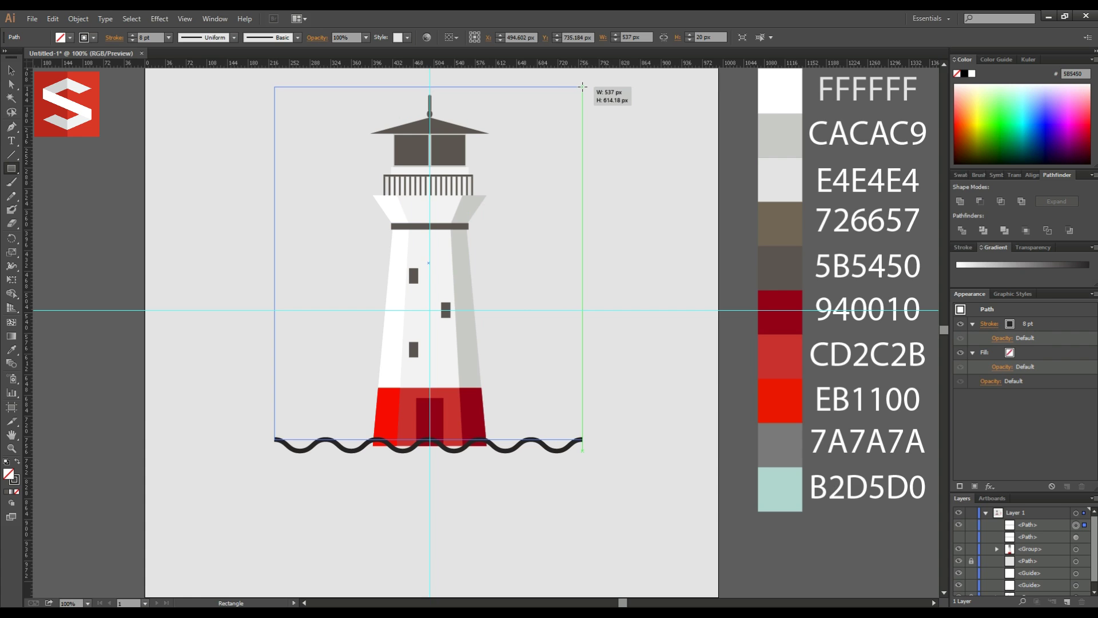
drag(583, 87, 583, 88)
click(11, 69)
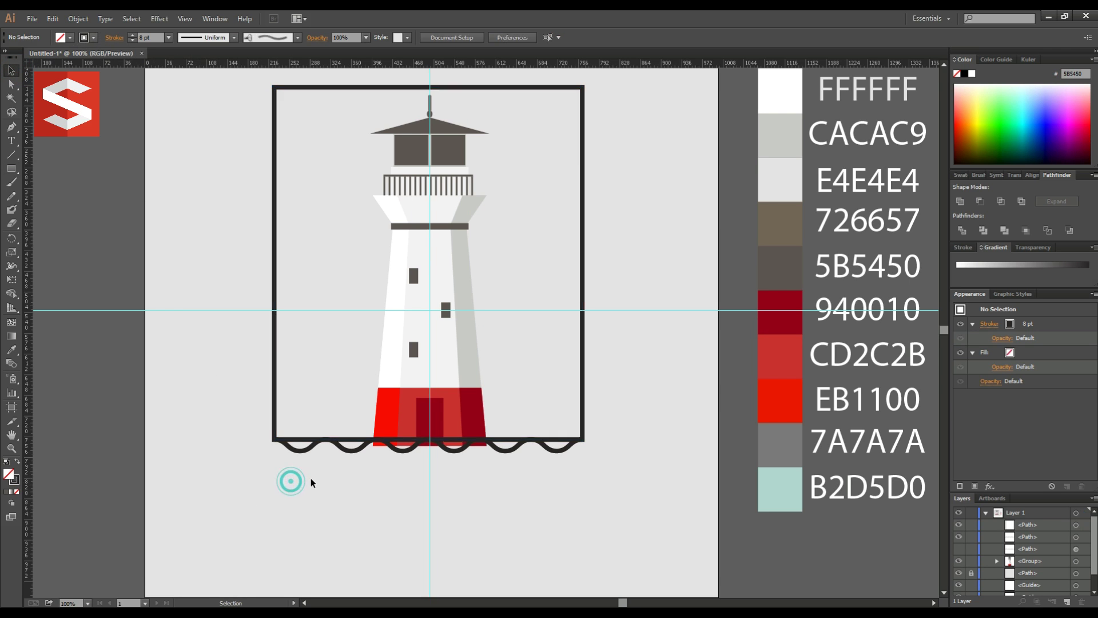
Unite the wave and rectangle into one shape with no outline
drag(290, 484, 356, 413)
click(960, 201)
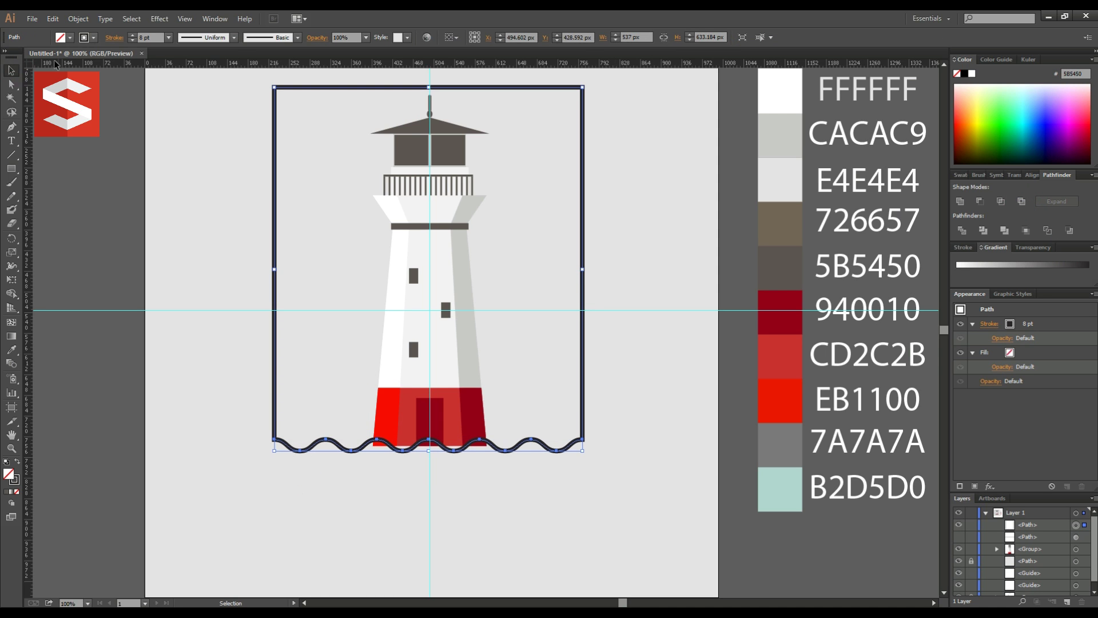
click(93, 37)
click(7, 58)
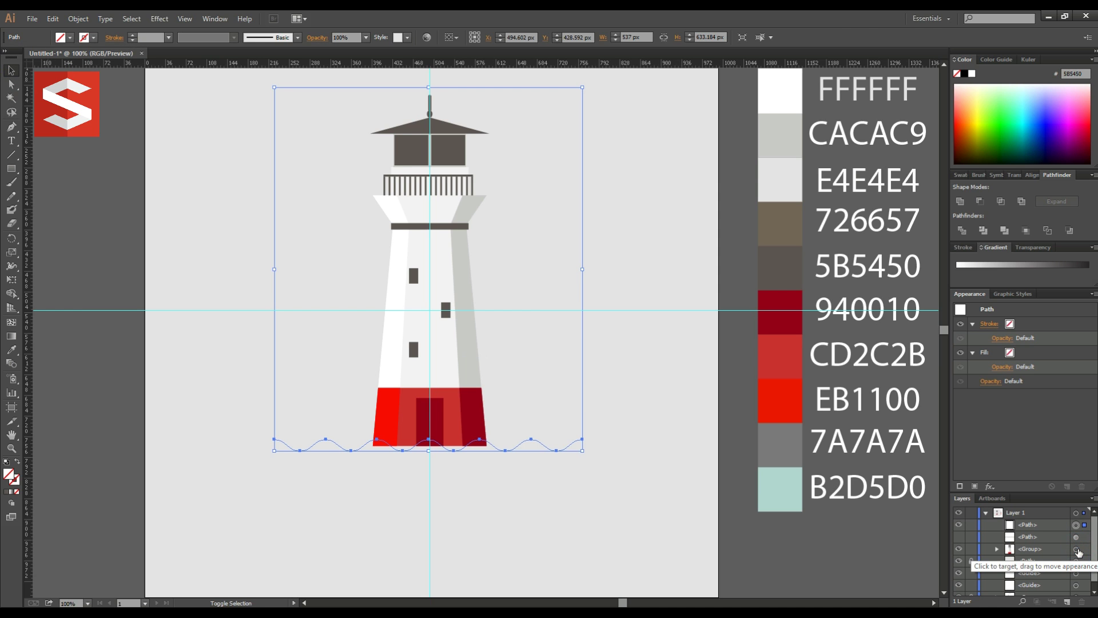
Clip the lighthouse inside that shape and move the visible wave line to the top
shift+click(1076, 549)
right_click(455, 369)
click(486, 429)
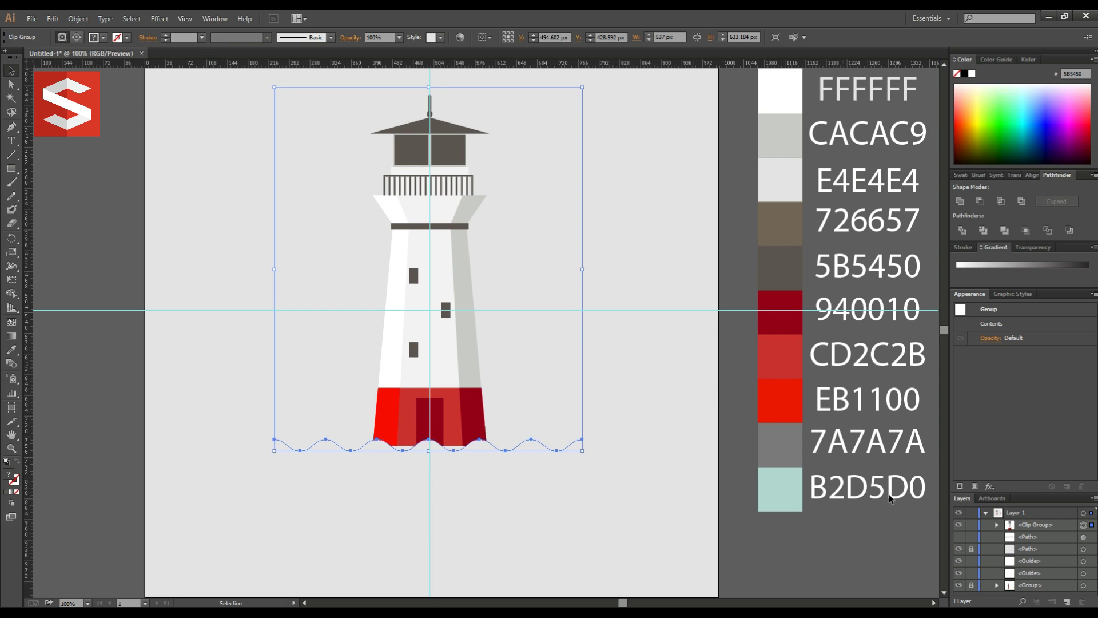
click(959, 537)
drag(1037, 541, 1033, 525)
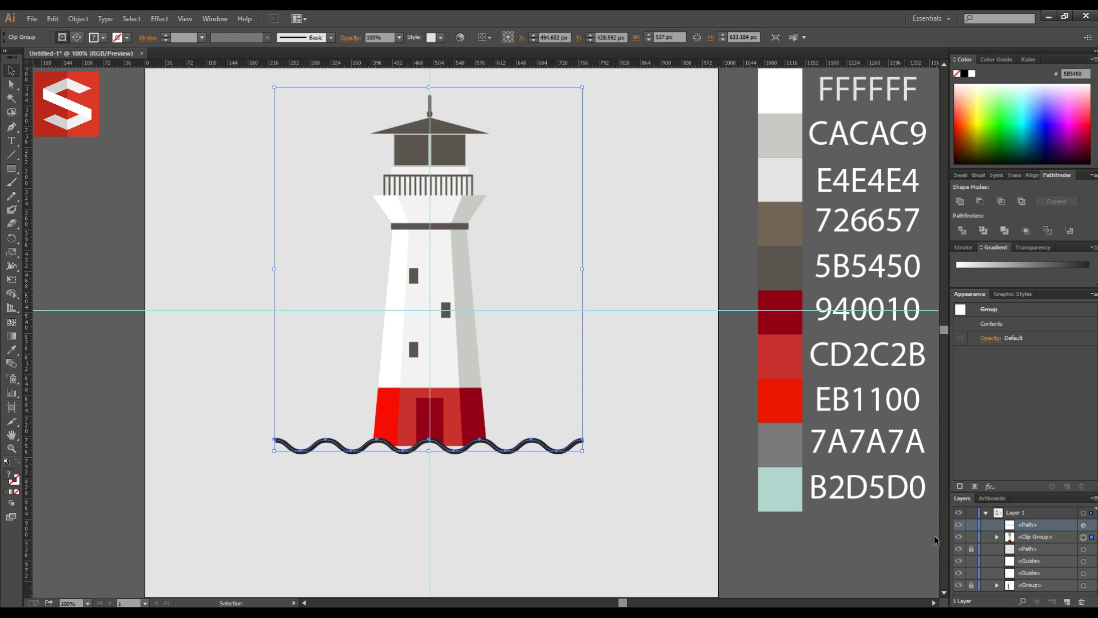
click(997, 537)
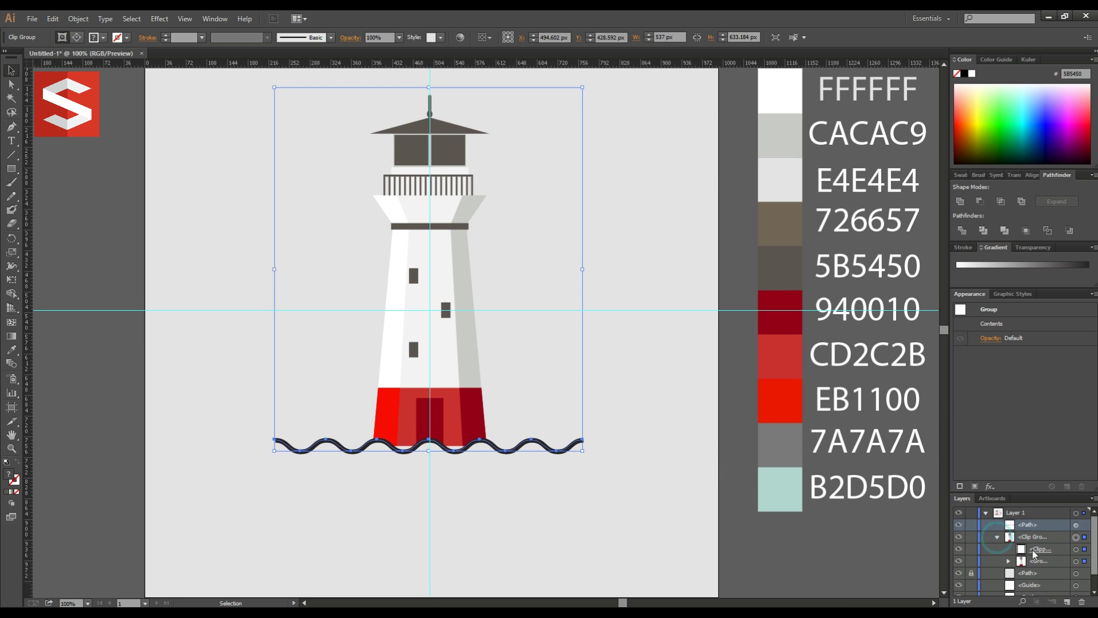
click(1076, 561)
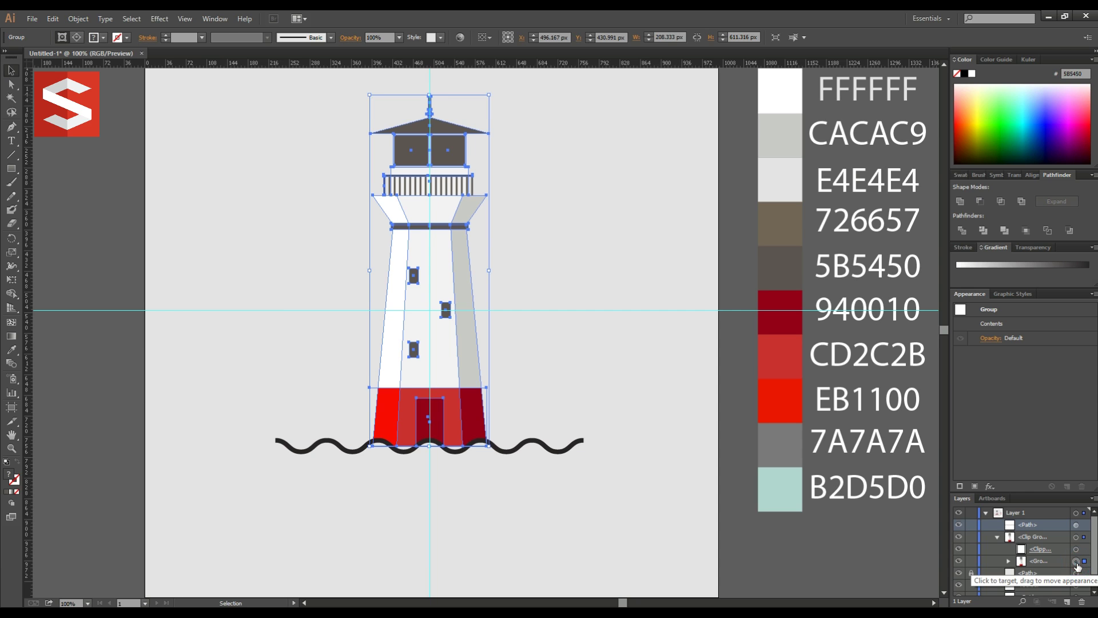
Nudge the masked lighthouse group down slightly to meet the wave
key(Down)
click(997, 537)
click(638, 436)
Give the wavy sea line a white stroke
scroll(625, 437, up, 1)
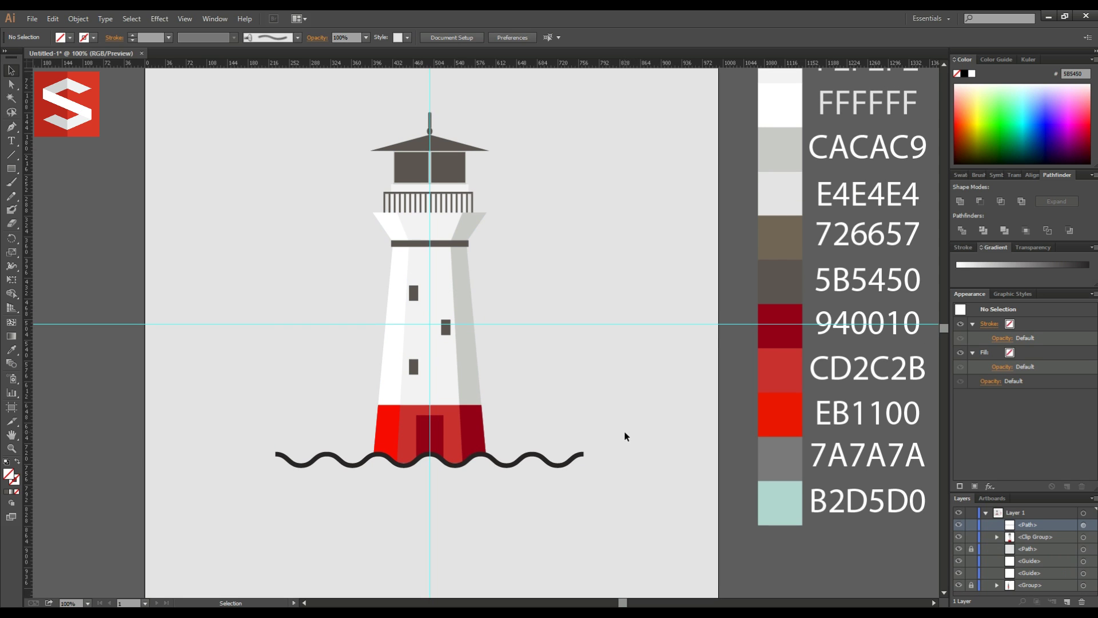
scroll(625, 437, up, 1)
click(1083, 525)
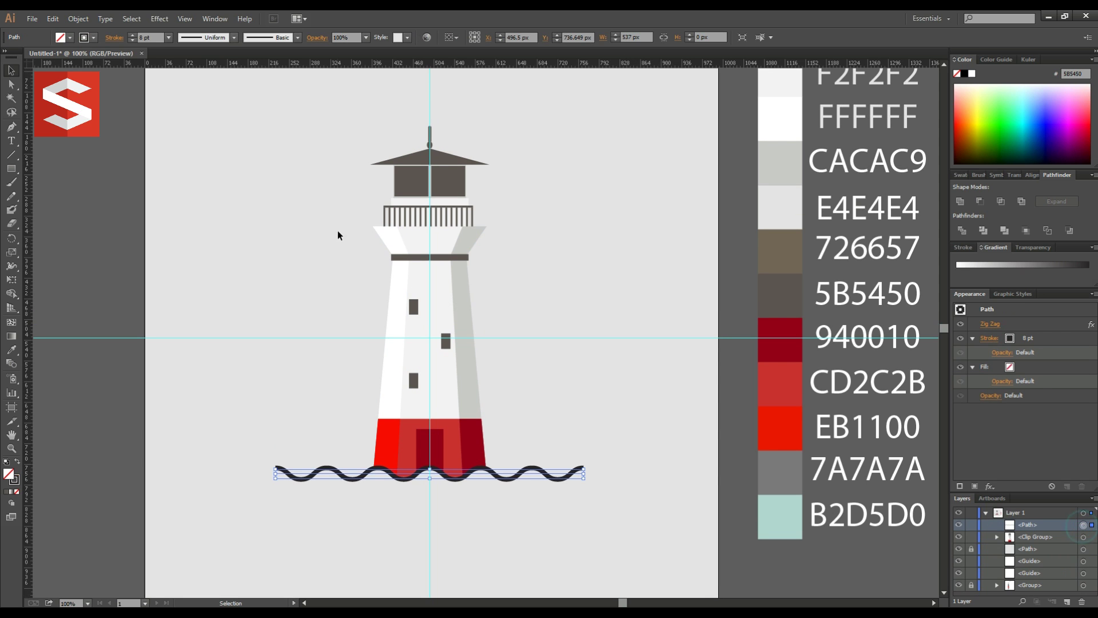
click(94, 38)
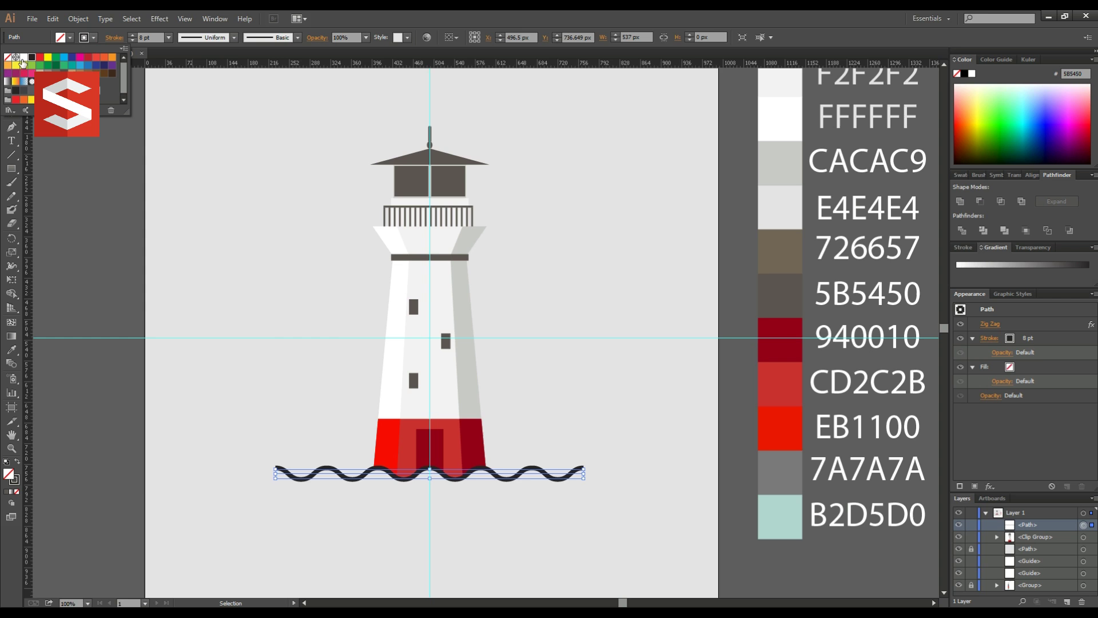
click(23, 57)
click(95, 236)
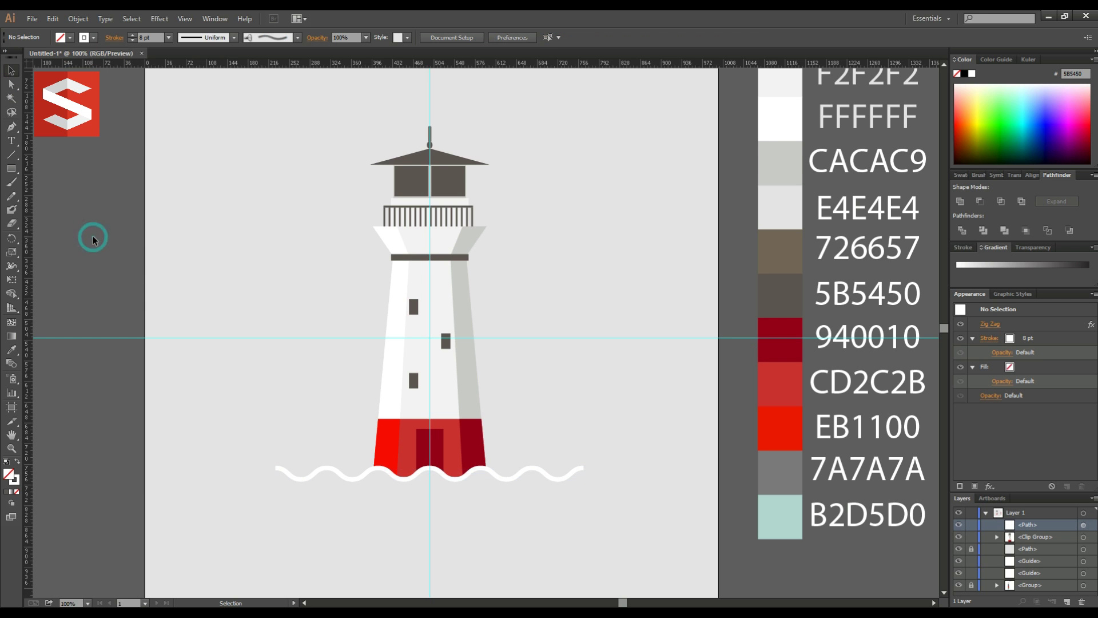
scroll(95, 235, down, 1)
scroll(95, 235, down, 2)
scroll(96, 236, up, 2)
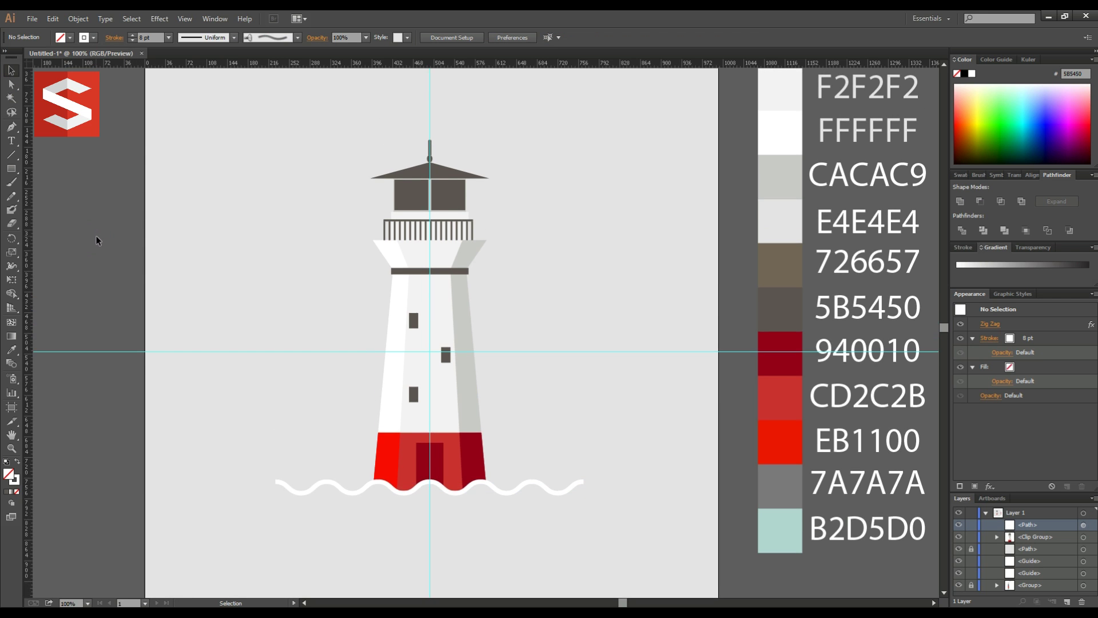
Try scaling the lighthouse and waves down, then undo back to full size
drag(284, 125, 579, 514)
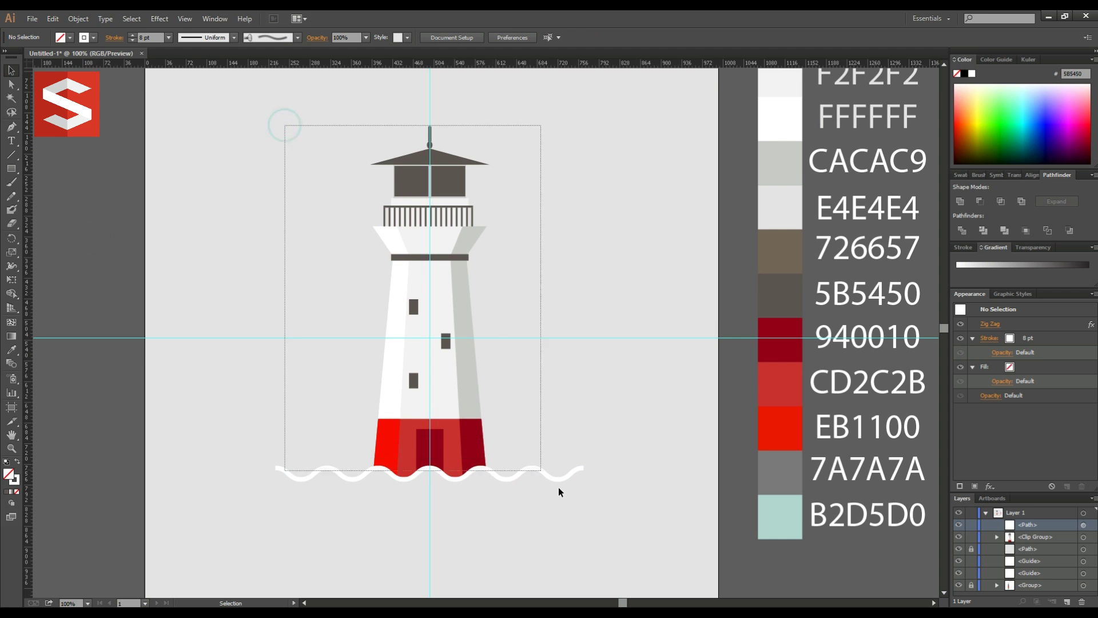
drag(582, 478, 546, 430)
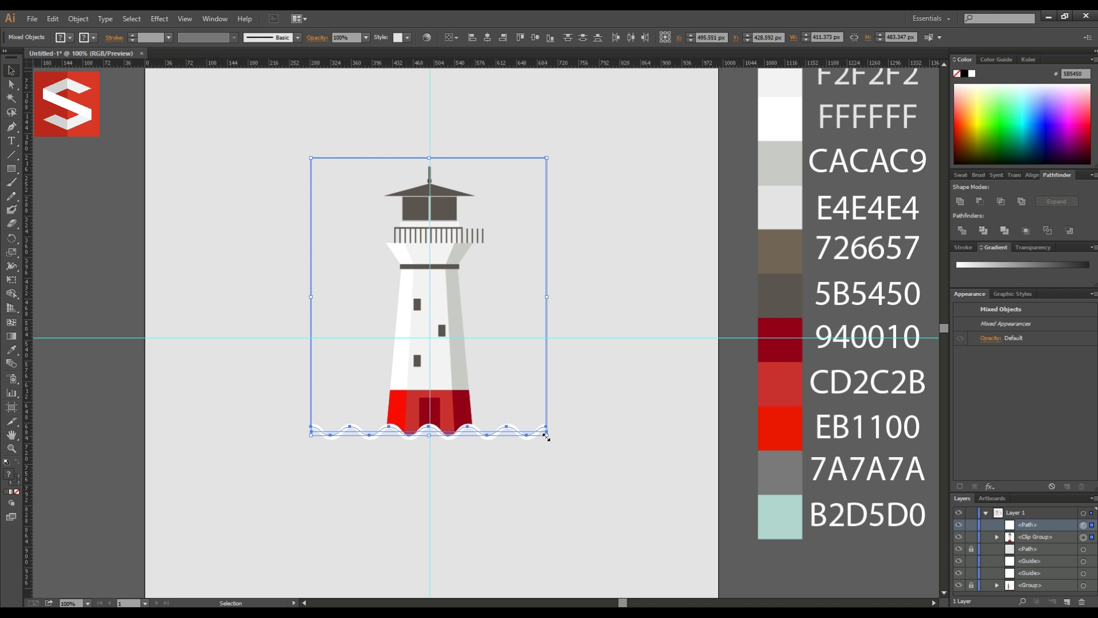
click(52, 18)
click(52, 18)
click(62, 33)
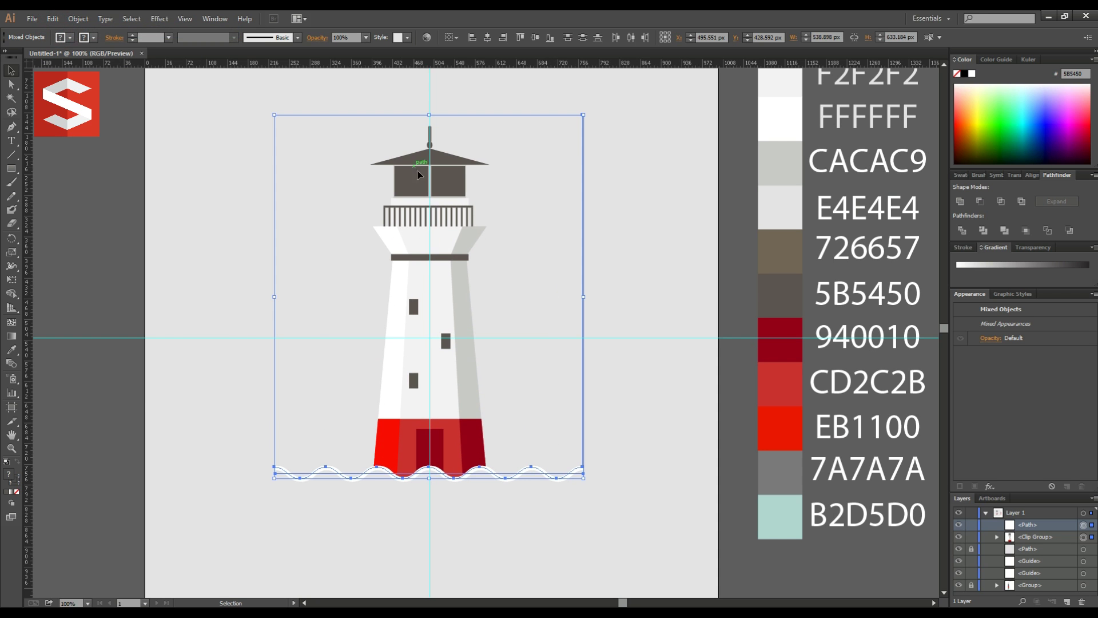
click(668, 256)
Select the lighthouse clip group's inner group and railing without changing anything
click(403, 216)
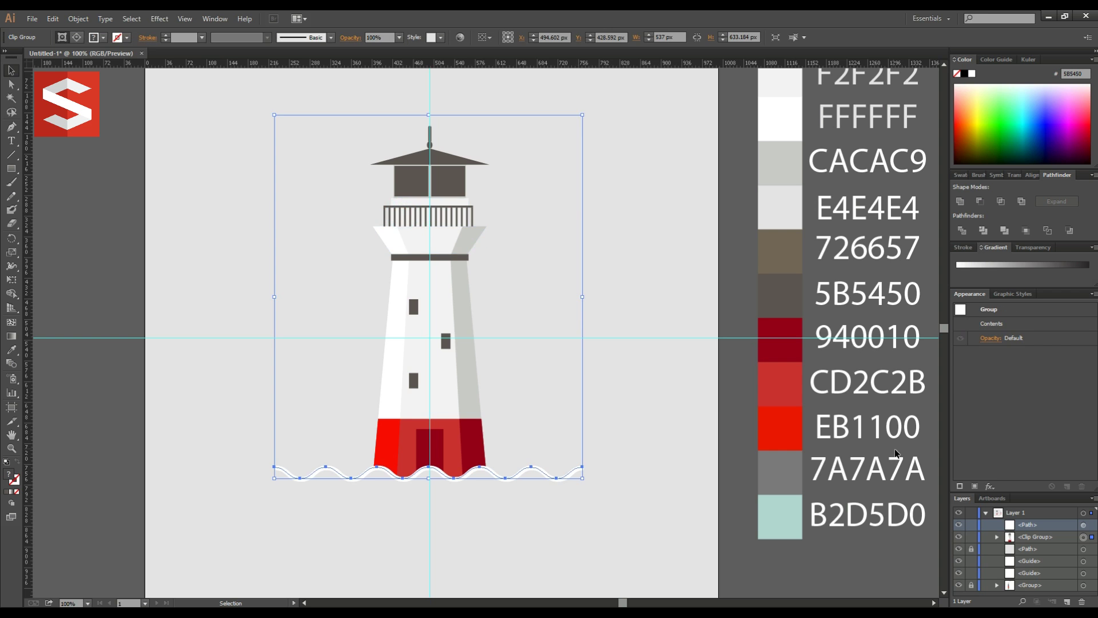
click(997, 537)
click(1076, 562)
click(79, 19)
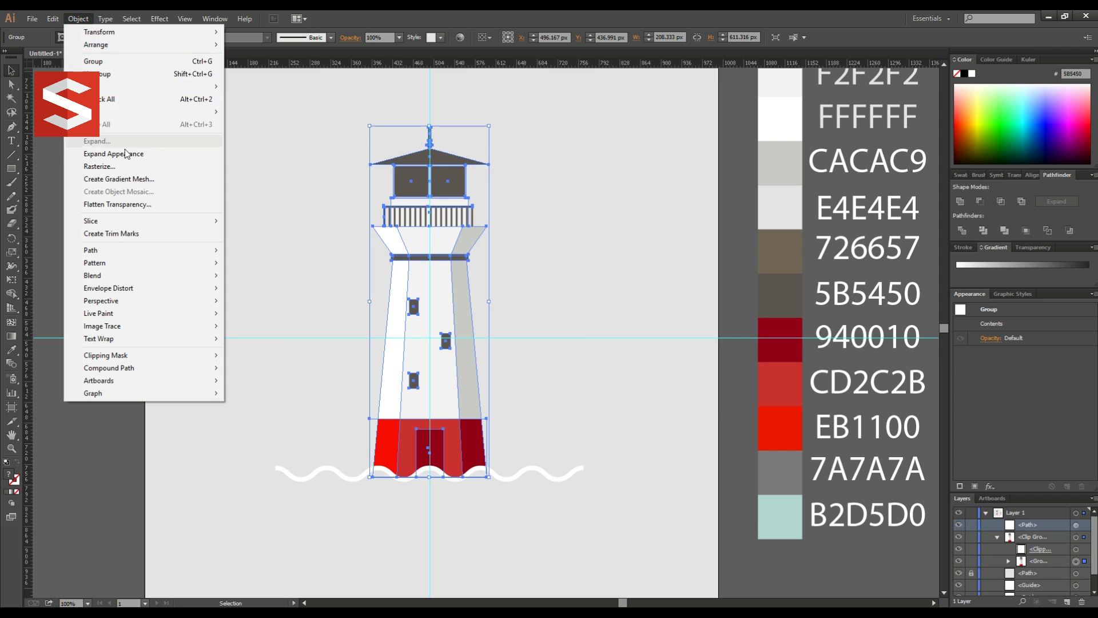
click(115, 154)
click(388, 218)
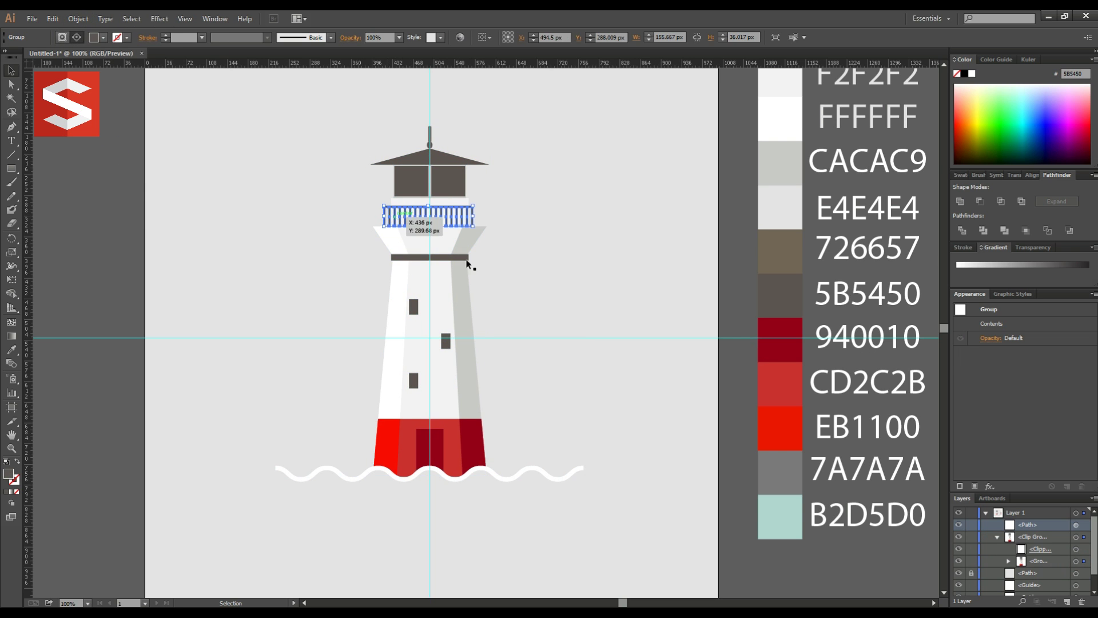
click(623, 319)
Scale the lighthouse and waves down proportionally to about 435 × 511 px
drag(578, 500, 454, 422)
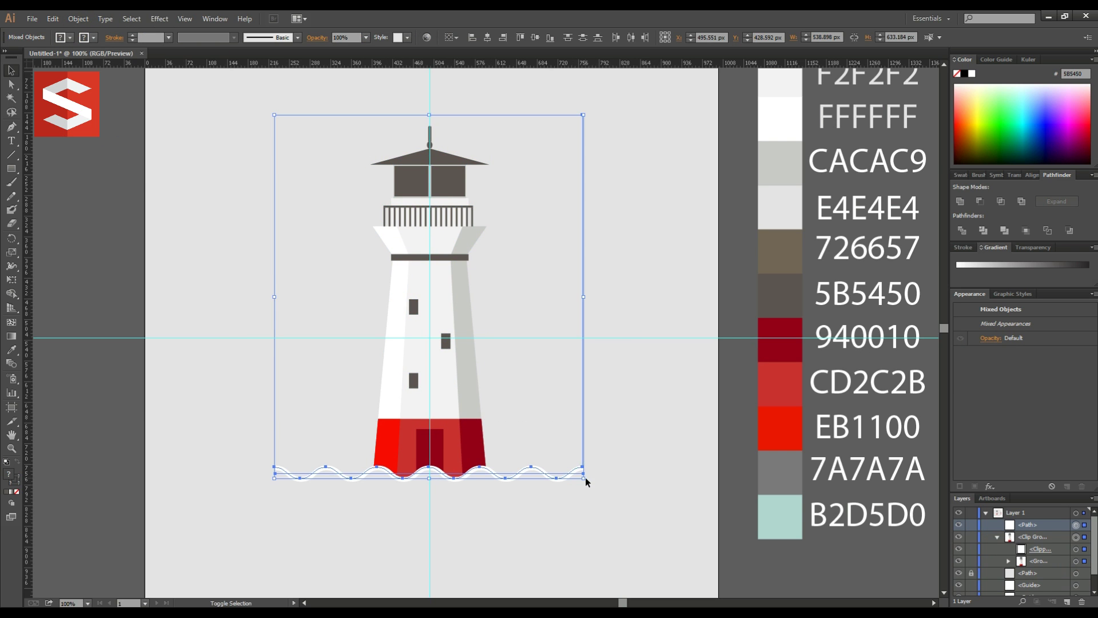
drag(584, 478, 542, 432)
click(586, 407)
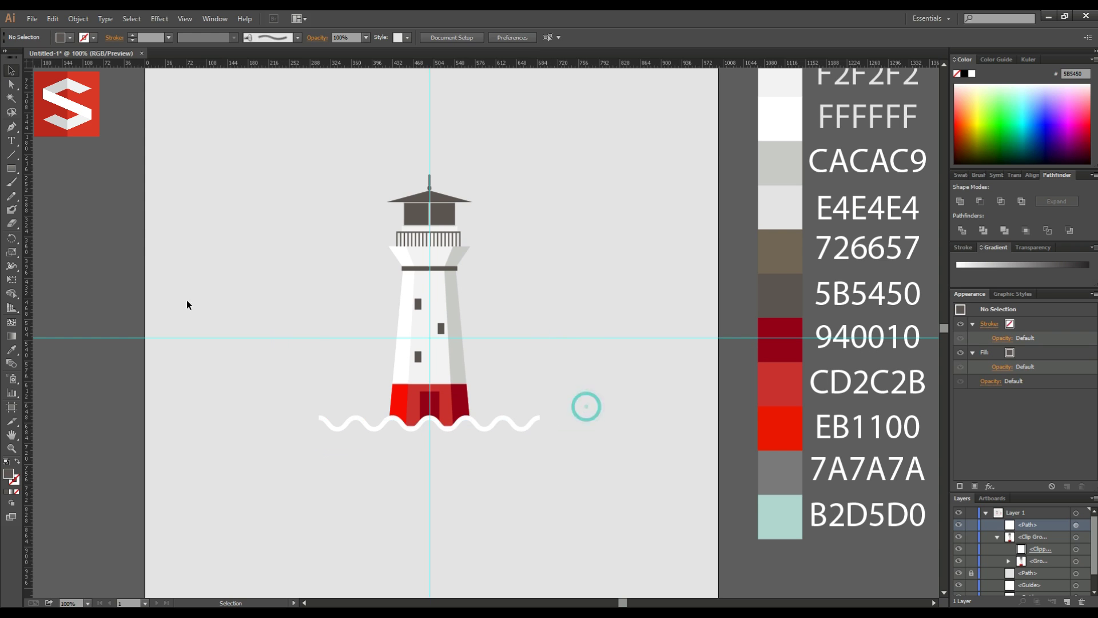
Reduce the wave line's stroke weight to 6 pt
click(352, 418)
click(158, 37)
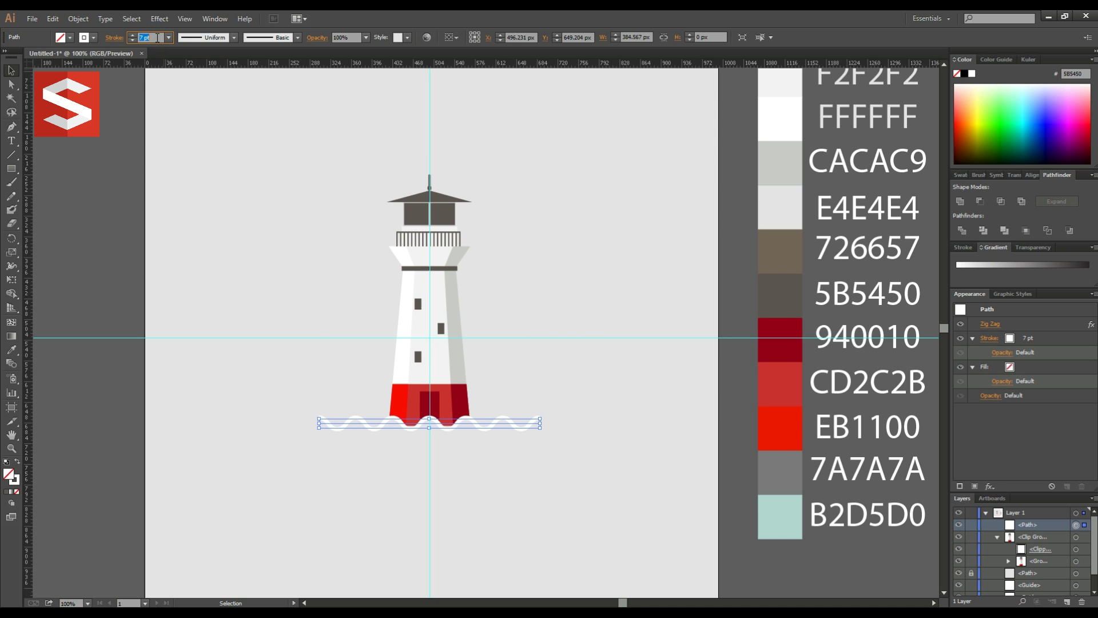
key(Down)
key(Down)
click(110, 155)
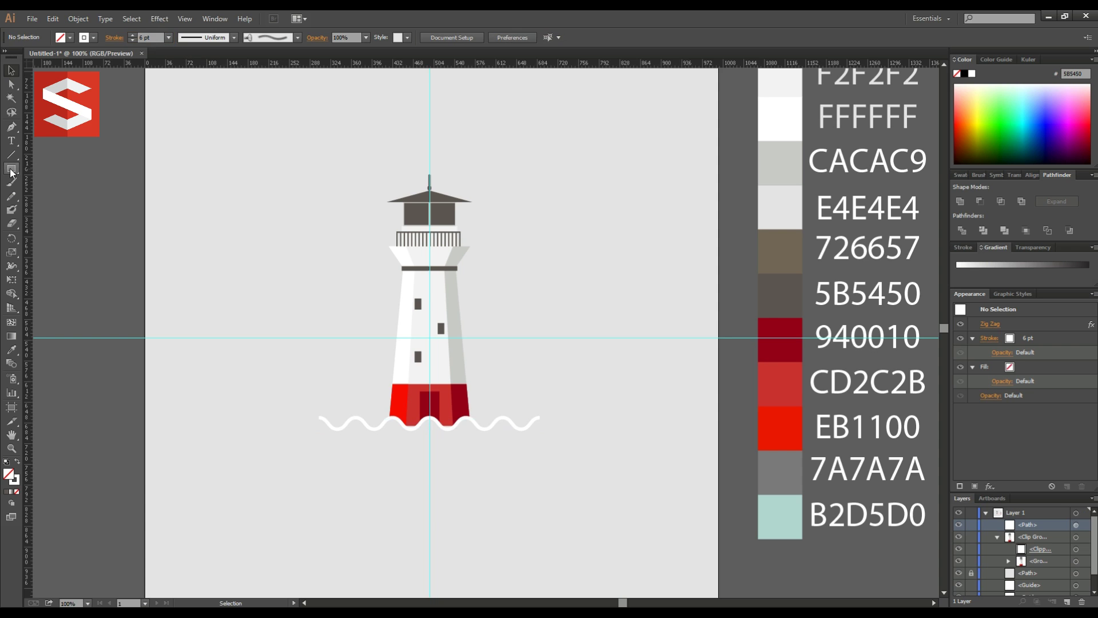
Draw a hexagon with the Polygon tool and fill it with 5B5450
drag(12, 169, 57, 214)
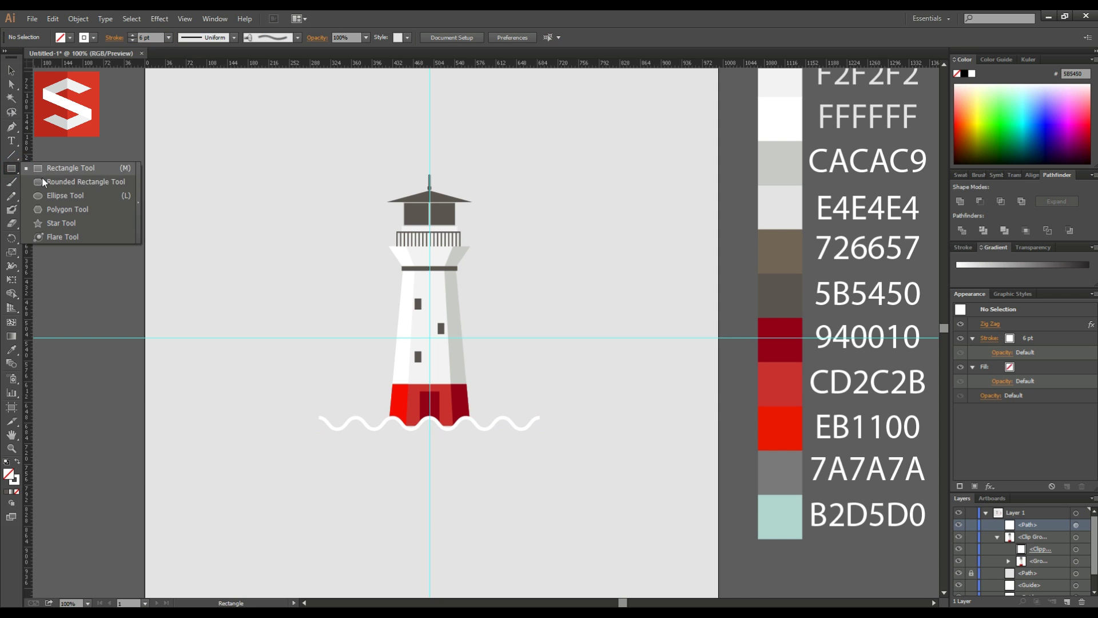
click(56, 213)
drag(189, 196, 290, 258)
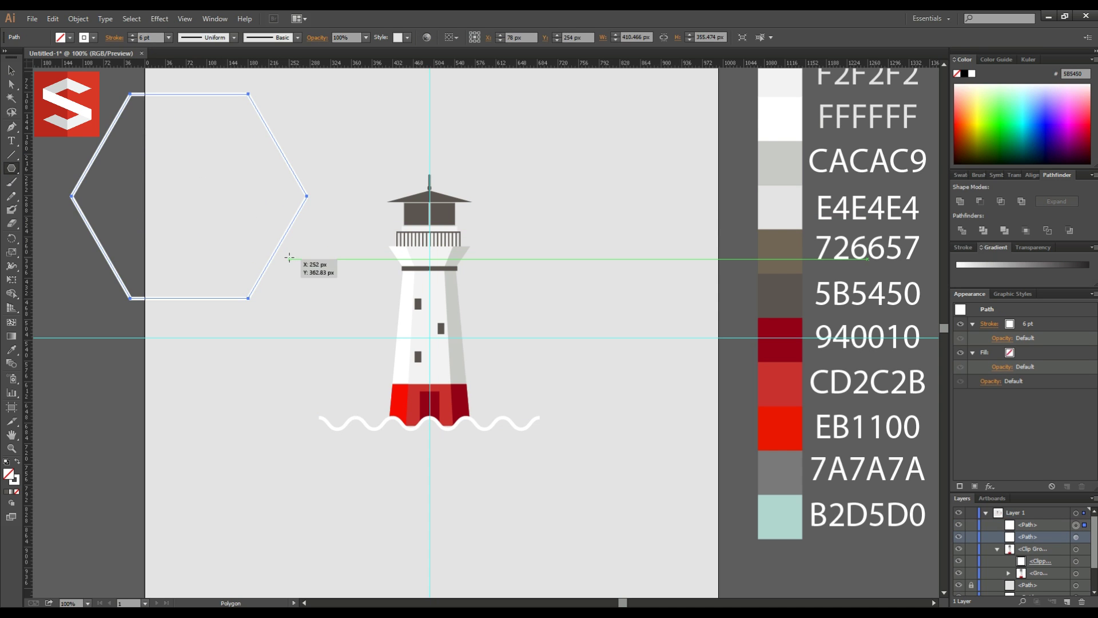
key(v)
click(12, 349)
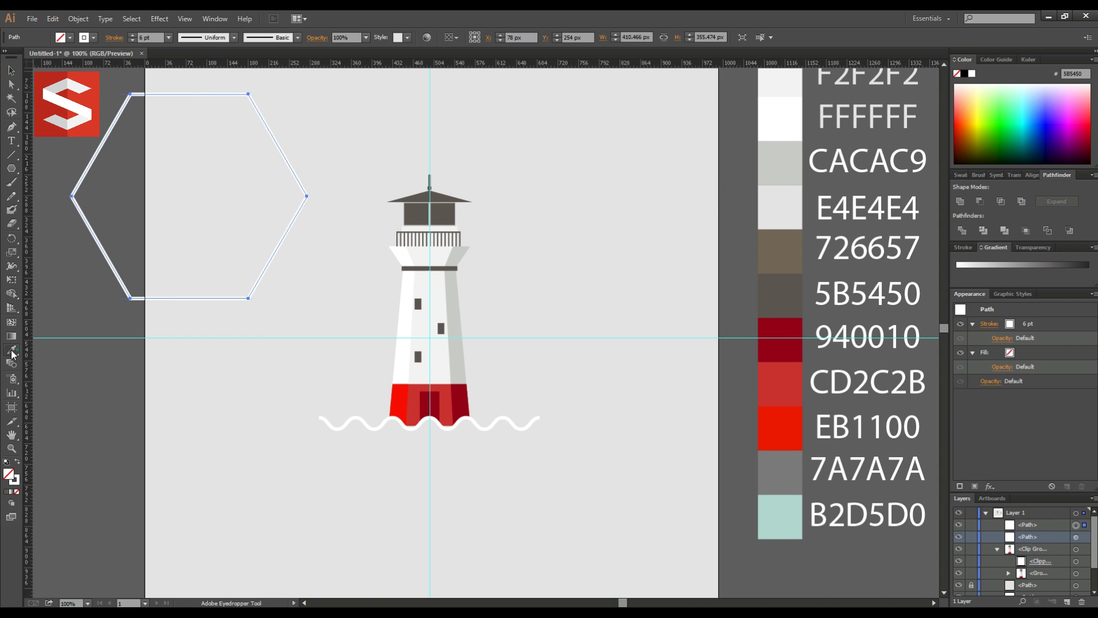
click(787, 292)
Rotate the hexagon to pointy-top and centre it over the lighthouse
key(v)
mouse_move(312, 91)
mouse_down()
mouse_move(335, 159)
mouse_move(309, 282)
mouse_up()
drag(246, 229, 467, 372)
drag(478, 312, 480, 343)
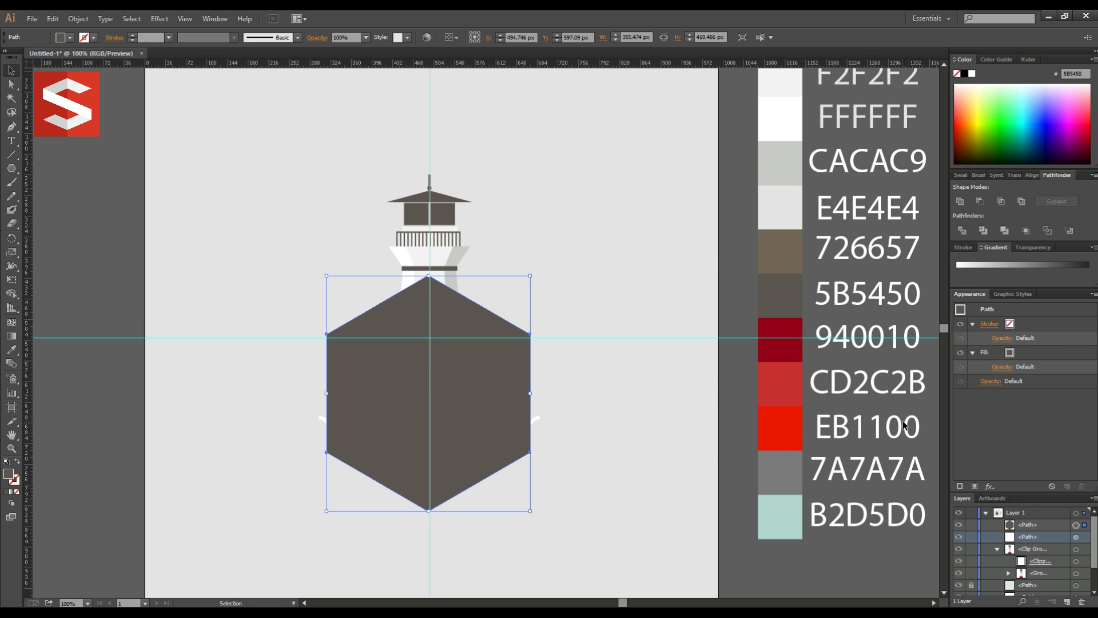
Stack the hexagon below the lighthouse, name it 'background', and shrink it to 293 × 339 px
click(999, 552)
mouse_move(1034, 531)
mouse_down()
mouse_move(1039, 592)
mouse_move(1030, 547)
mouse_up()
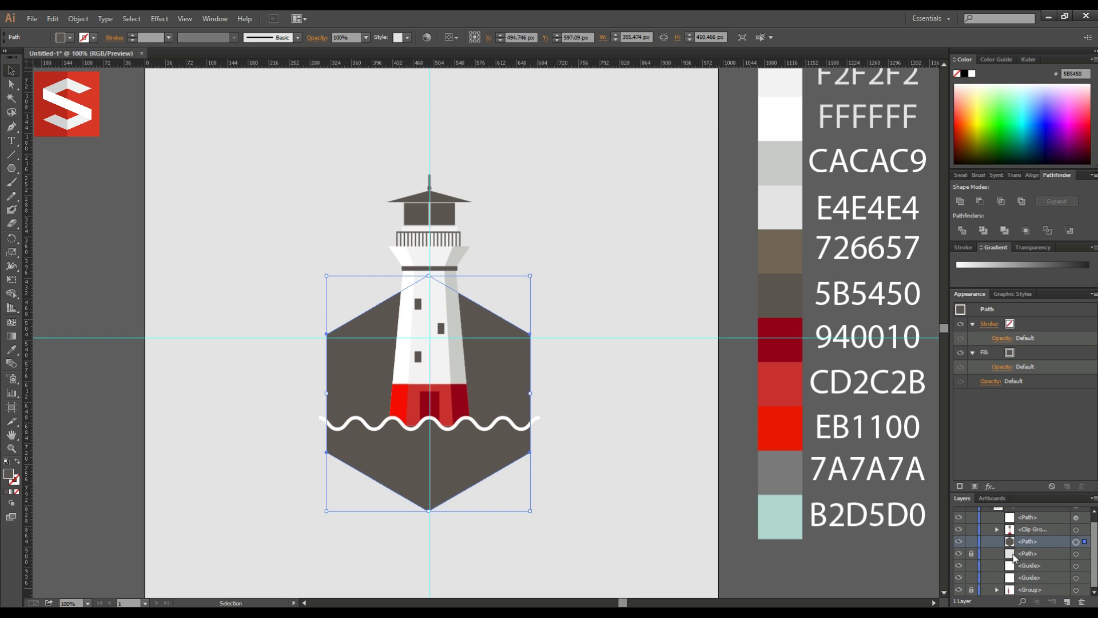
click(1027, 555)
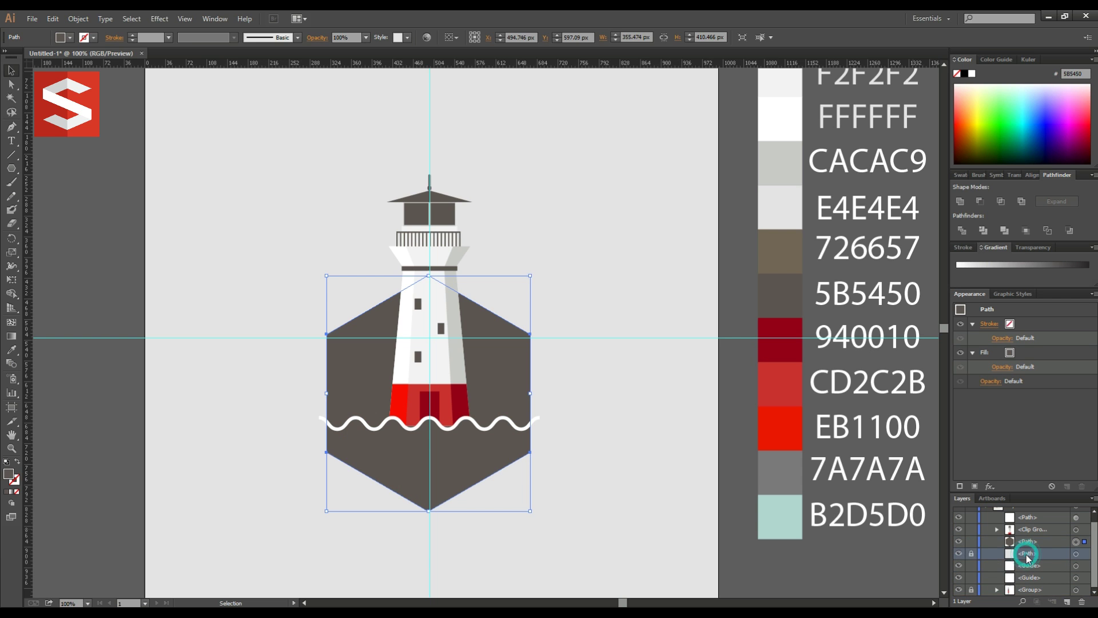
double_click(1028, 554)
text(backgrou)
text(nd)
key(Return)
drag(530, 275, 511, 290)
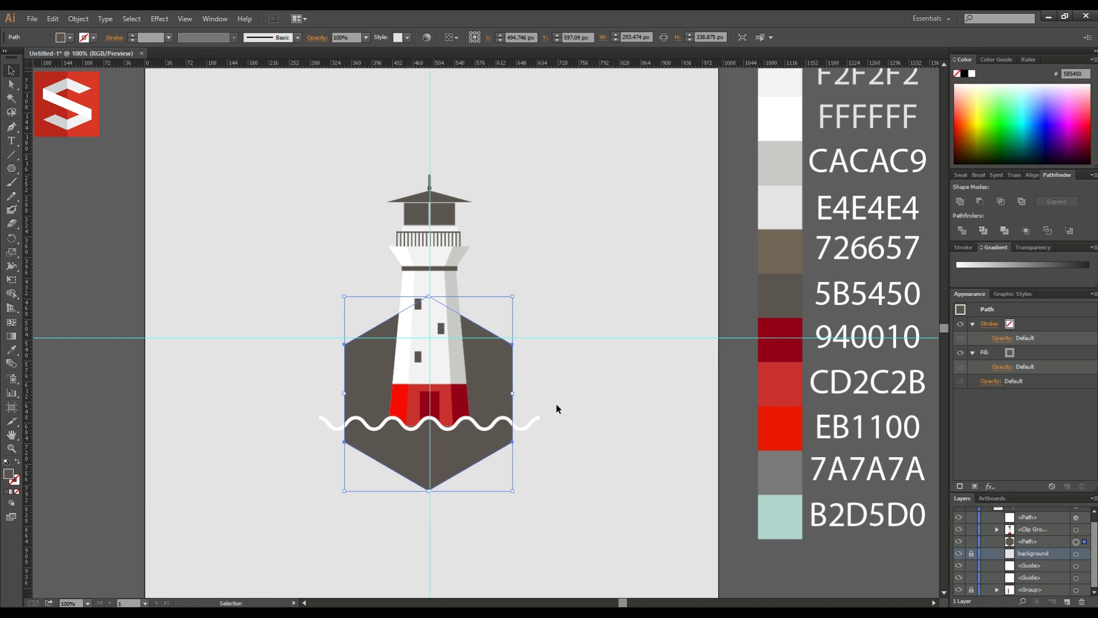
Nudge the wavy sea line down slightly and check the lighthouse group
scroll(1055, 560, up, 1)
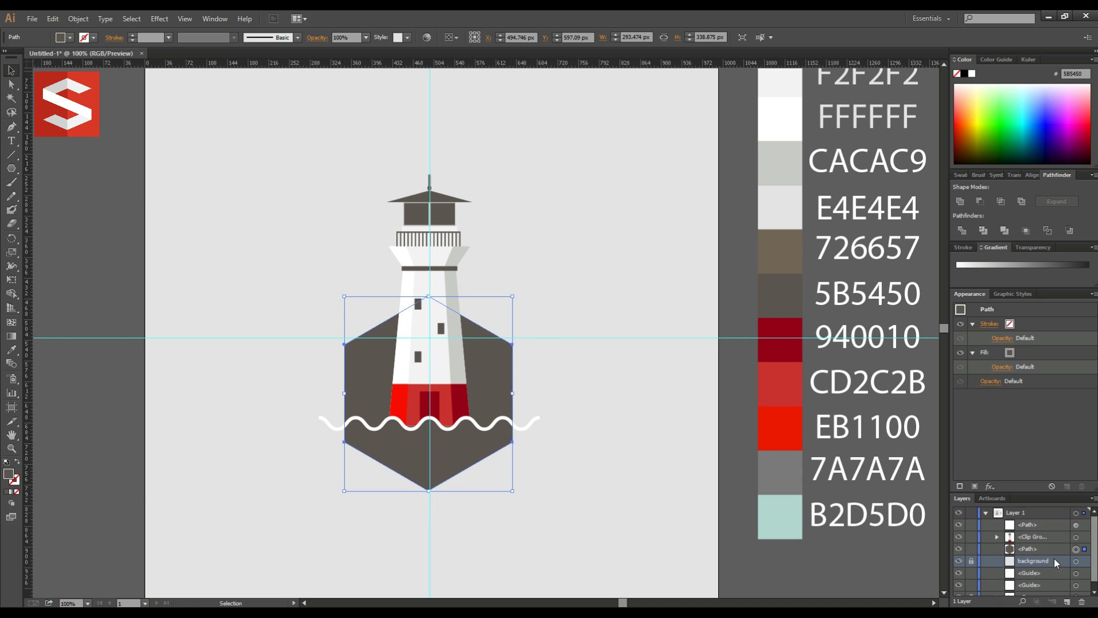
click(1076, 525)
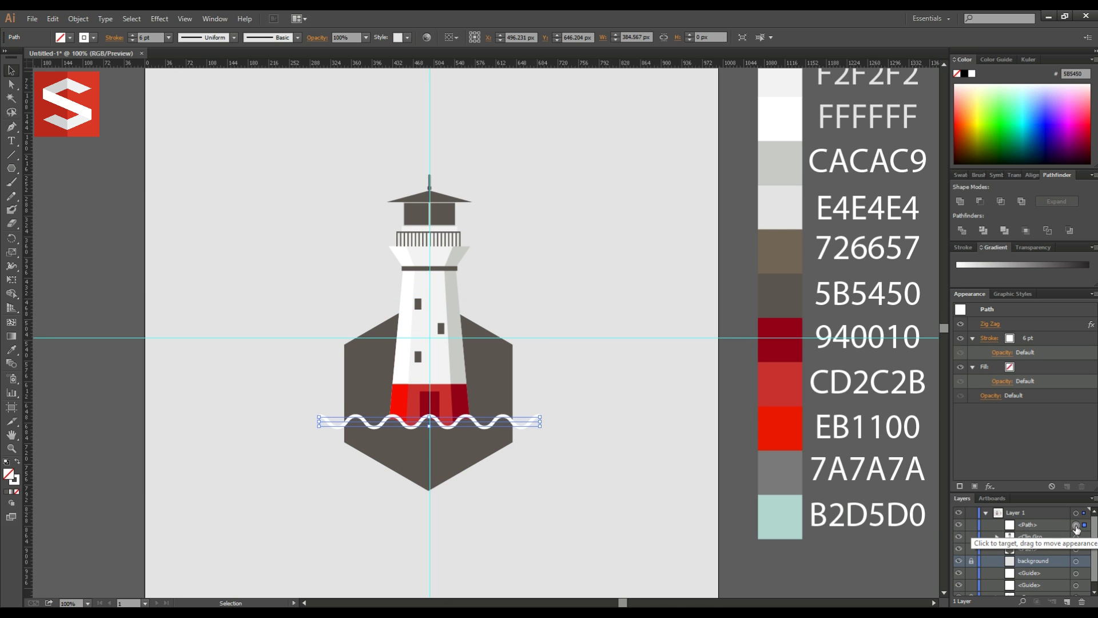
key(Down)
key(Down)
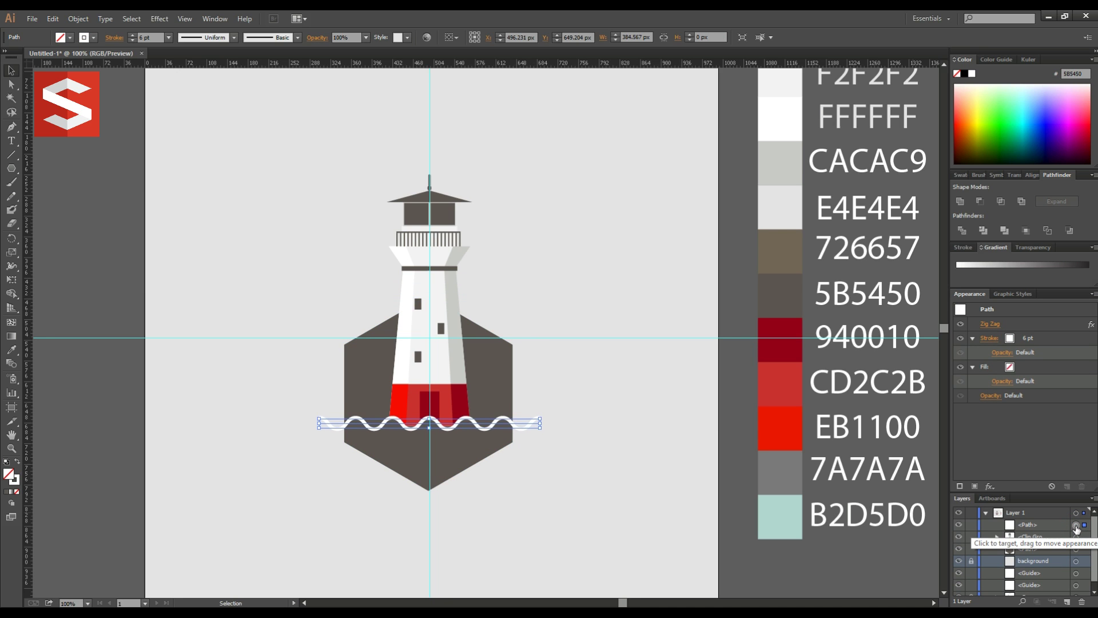
click(997, 537)
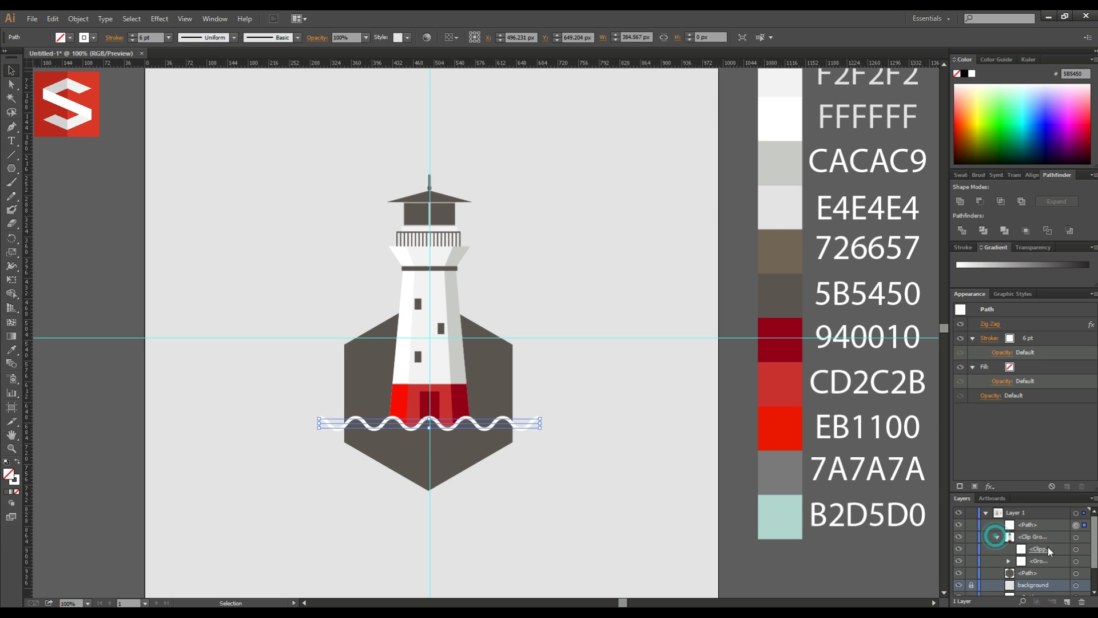
click(1075, 561)
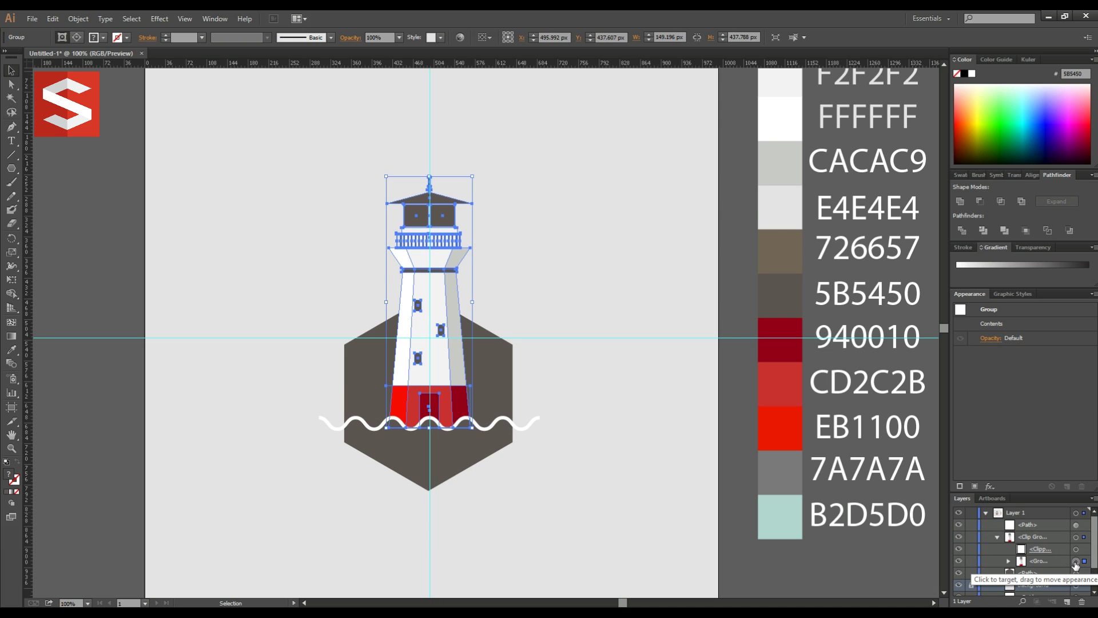
click(997, 537)
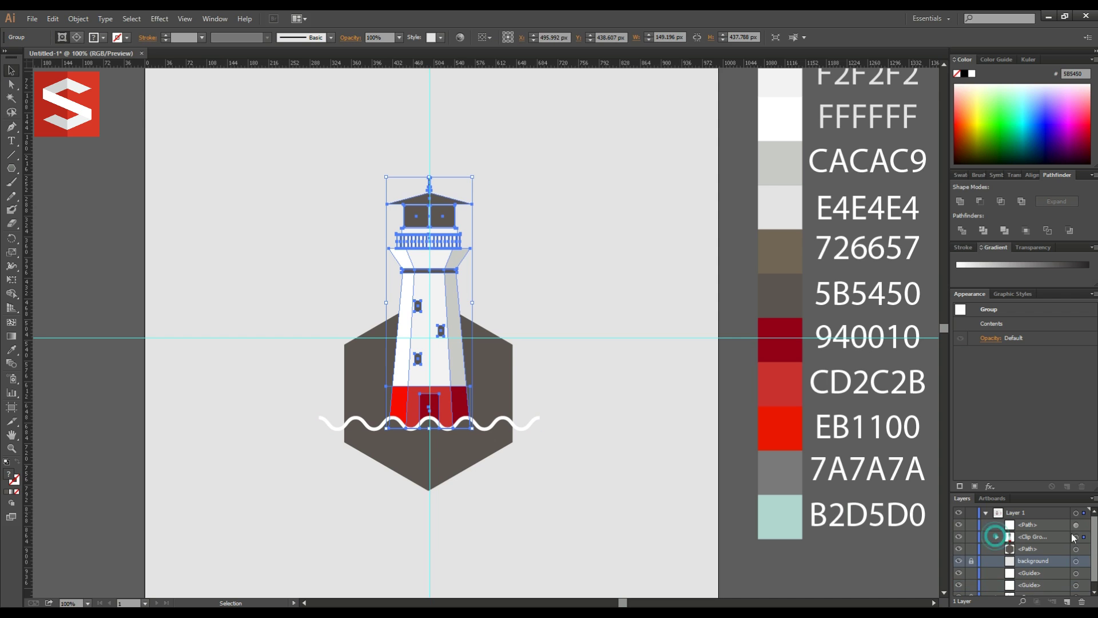
click(1076, 525)
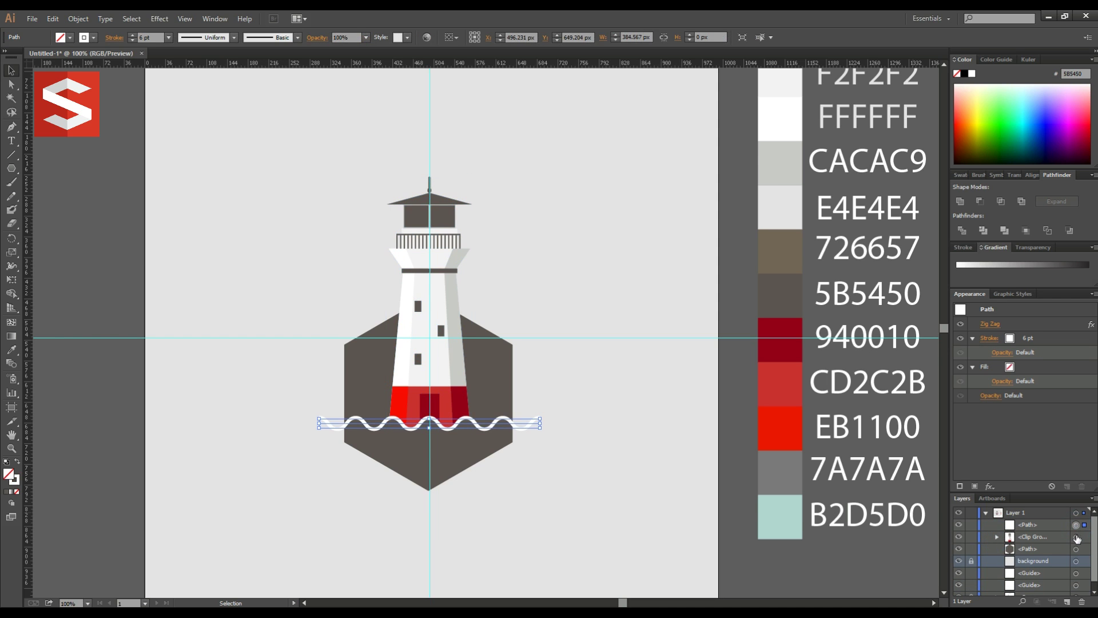
click(606, 436)
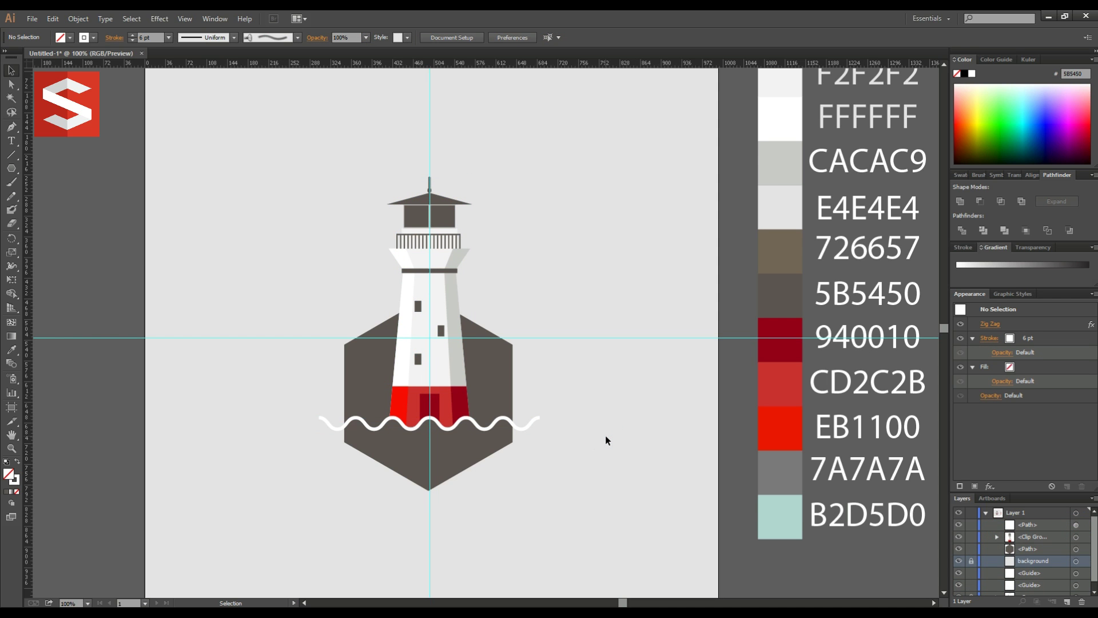
Nudge the hexagon down, enlarge it to about 313 × 362 px, and paste a copy in front
click(495, 452)
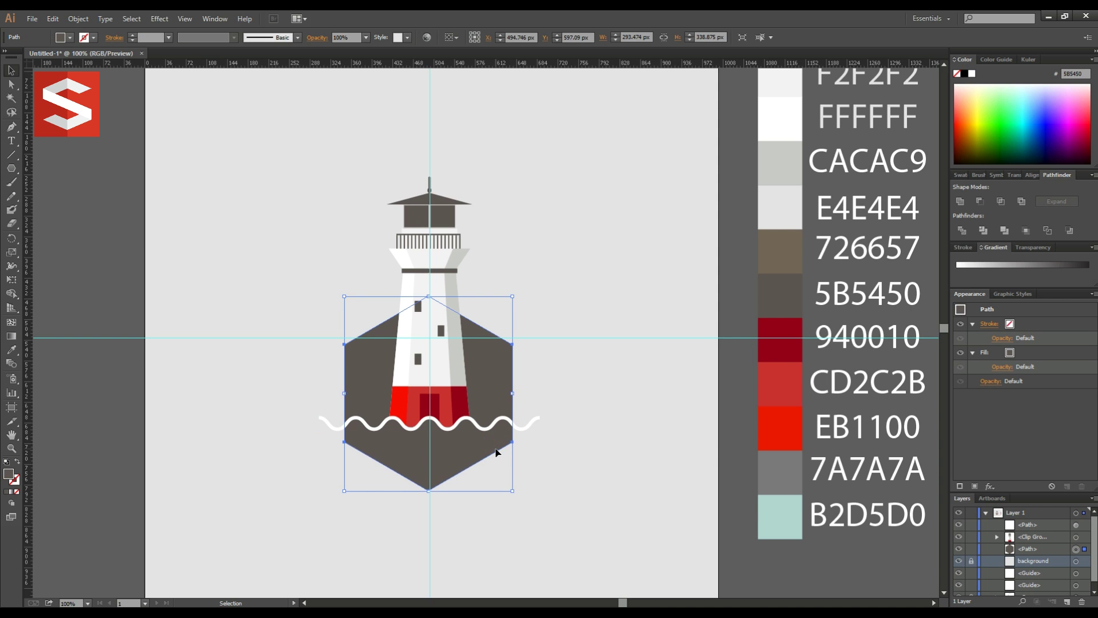
key(Down)
key(Down)
key(Down)
key(Down)
key(Down)
key(Down)
key(Down)
key(Down)
key(Down)
key(Down)
key(Down)
key(Down)
key(Down)
key(Down)
key(Down)
key(Down)
key(Down)
key(Down)
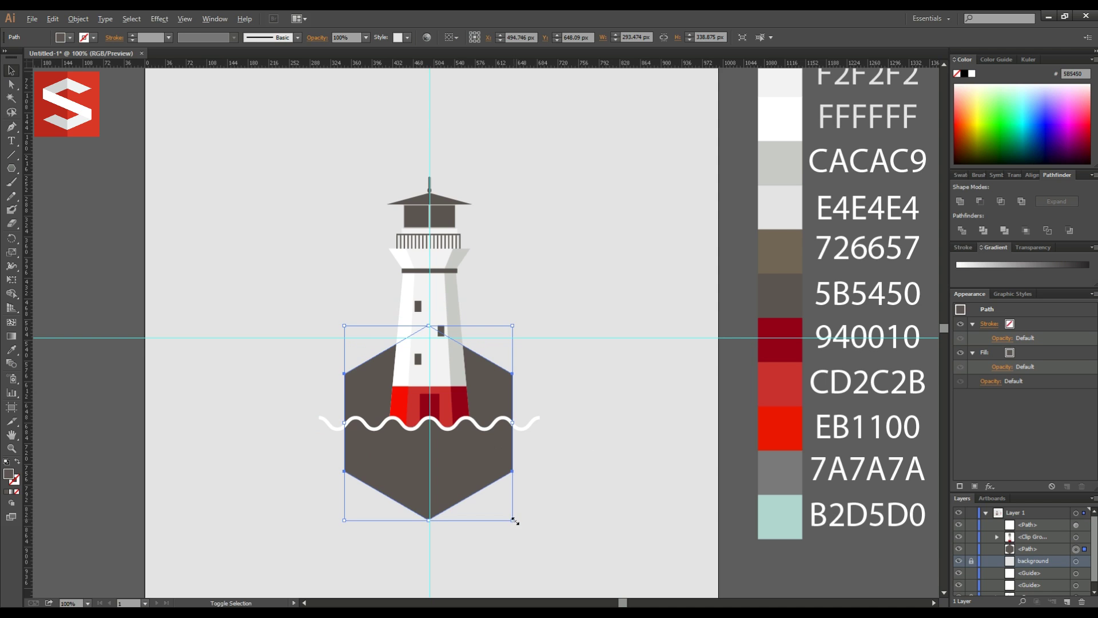
drag(513, 521, 520, 526)
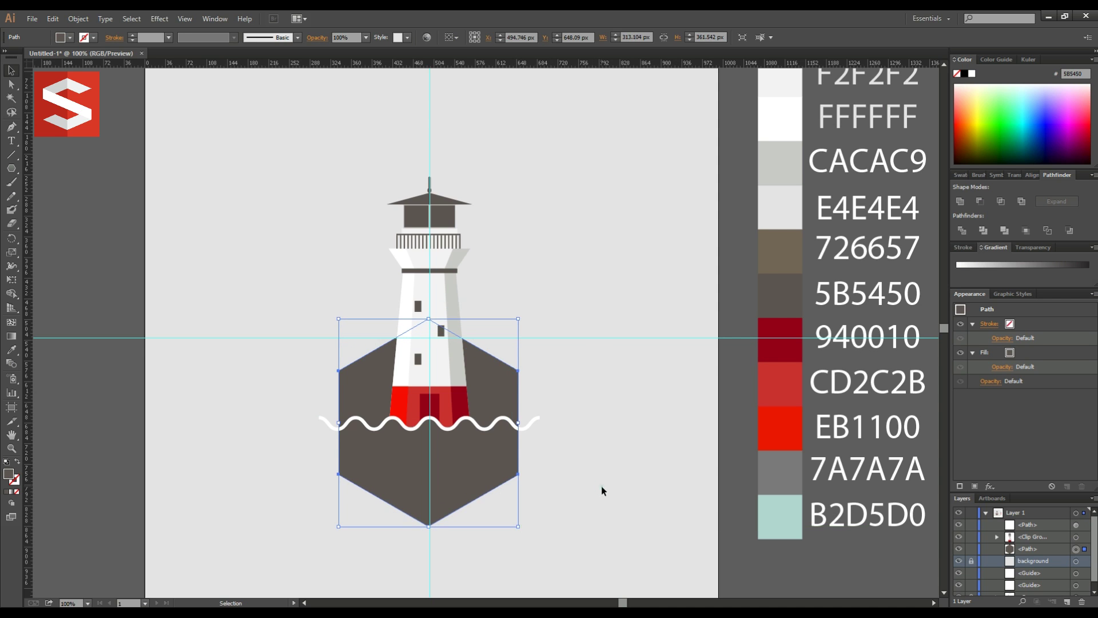
click(496, 456)
key(ctrl+c)
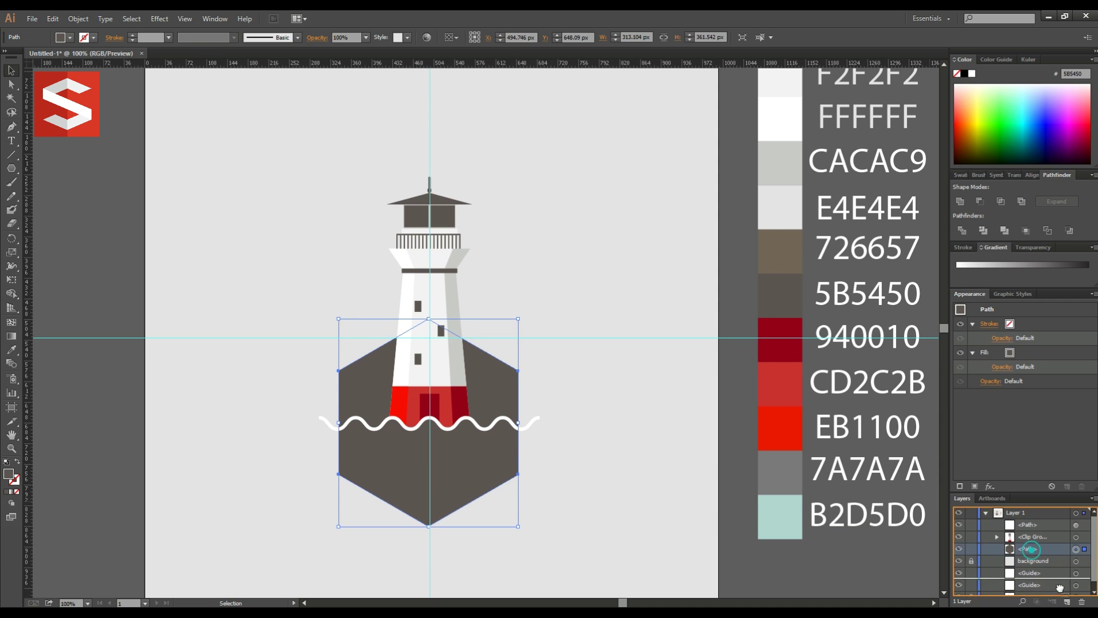
key(ctrl+f)
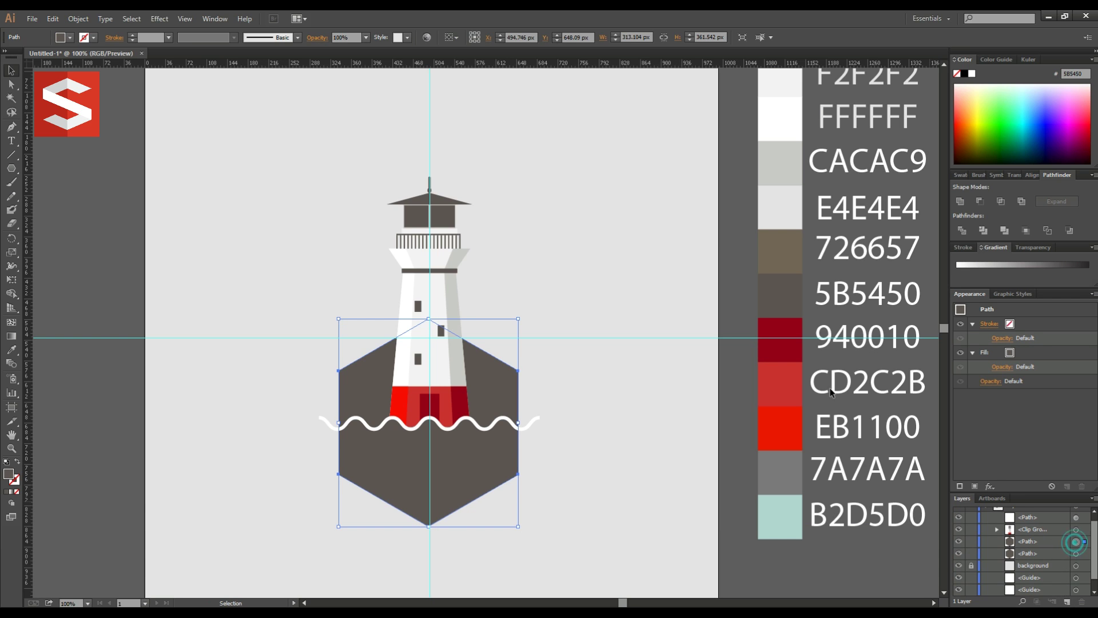
Give the hexagon copy no fill and a white 4 pt stroke
click(70, 38)
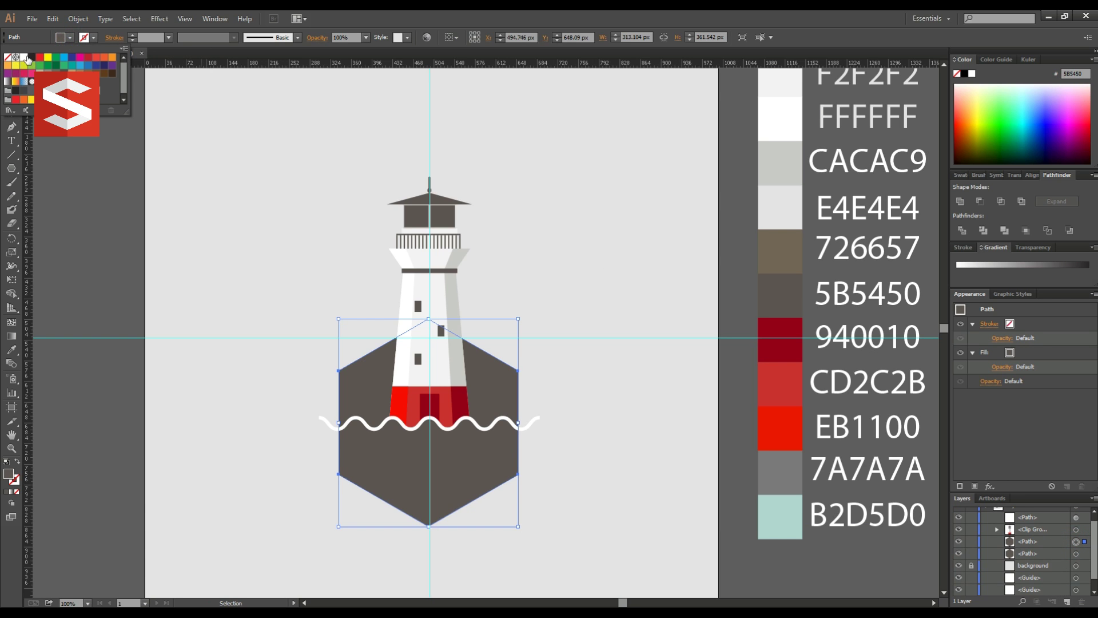
click(7, 57)
click(91, 37)
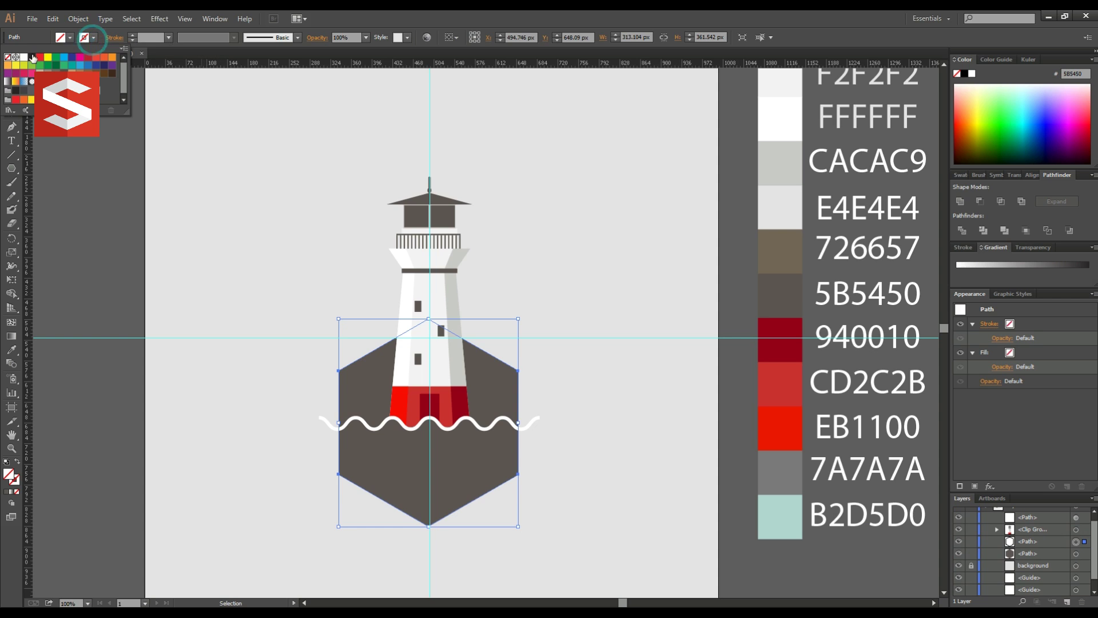
click(27, 57)
click(153, 38)
key(Up)
key(Up)
key(Up)
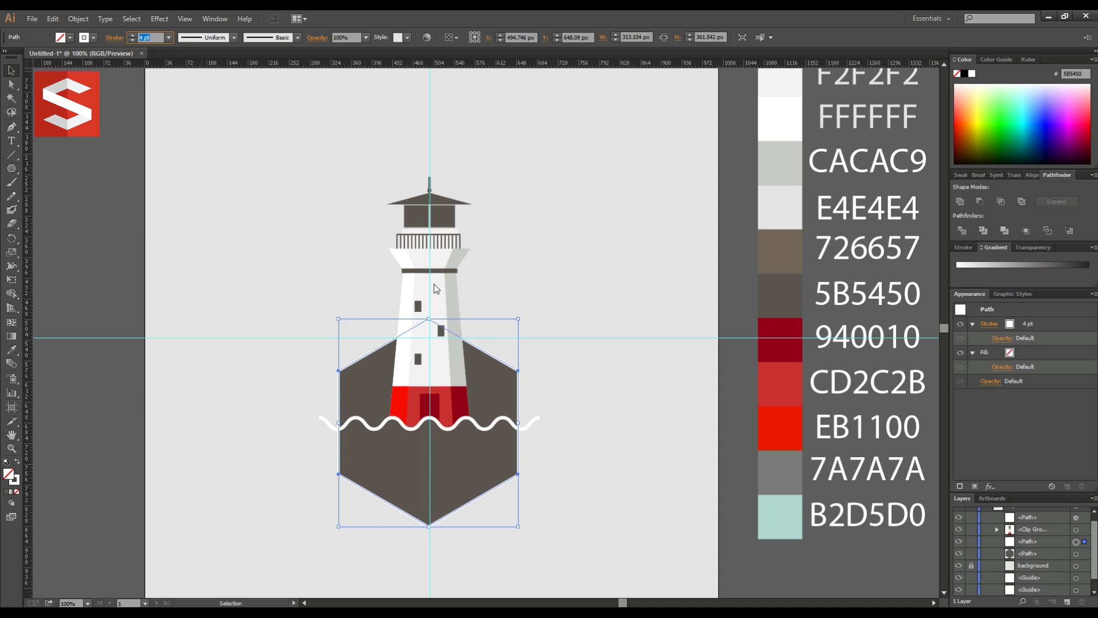
Shrink the outline to about 279 × 322 px and move it to the top of the stack
drag(517, 526, 508, 518)
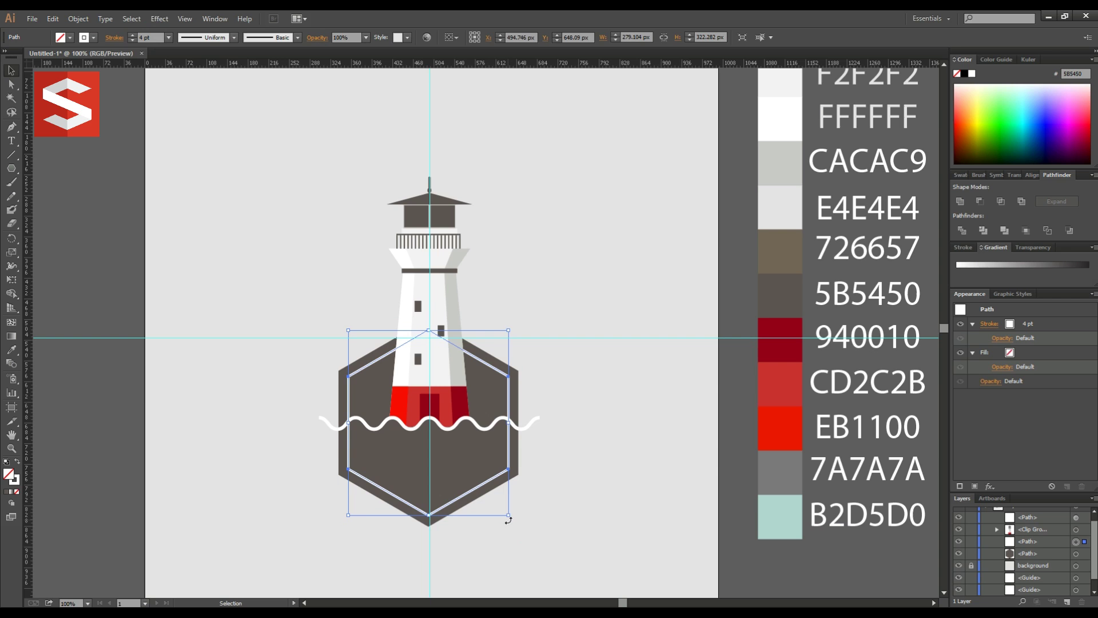
click(558, 500)
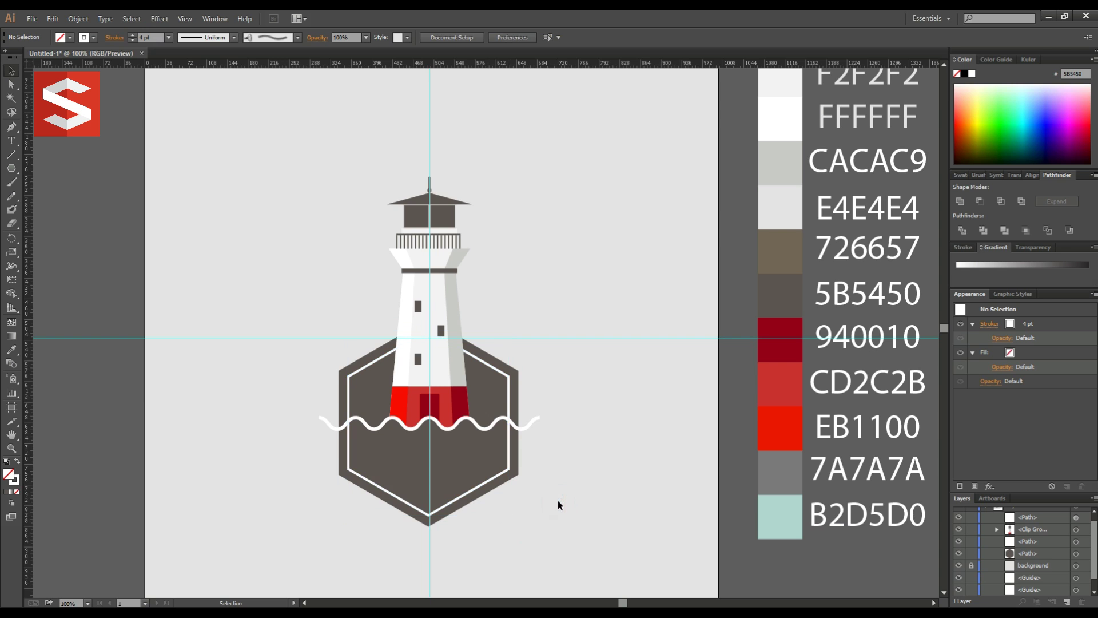
click(509, 392)
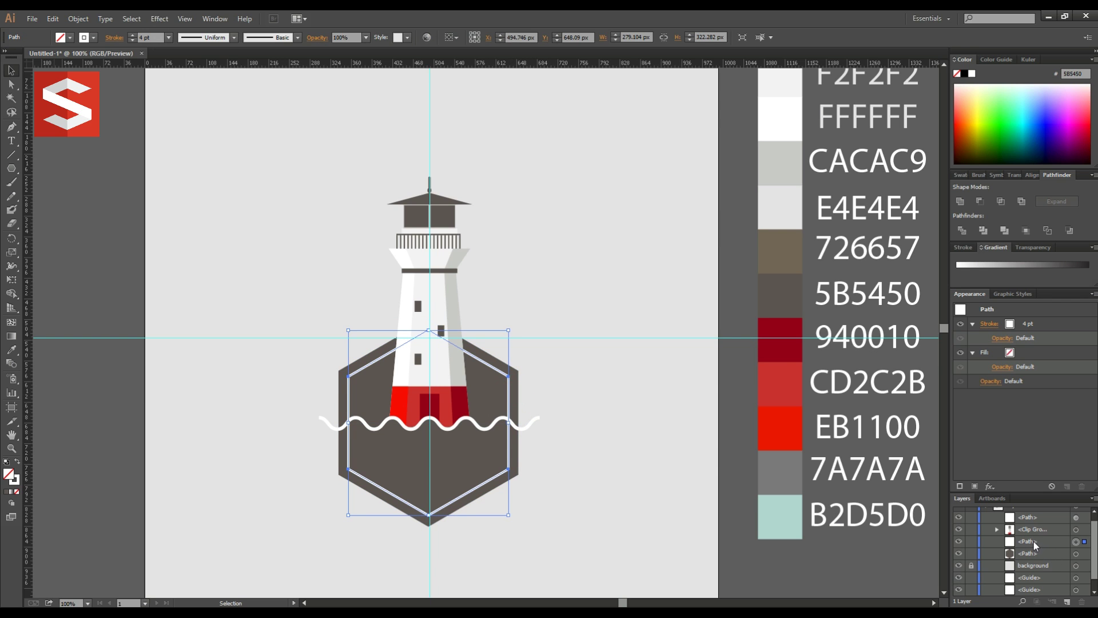
drag(1031, 543, 1037, 521)
Clip the white wave to the inner hexagon with Make Clipping Mask
shift+click(1078, 538)
right_click(502, 422)
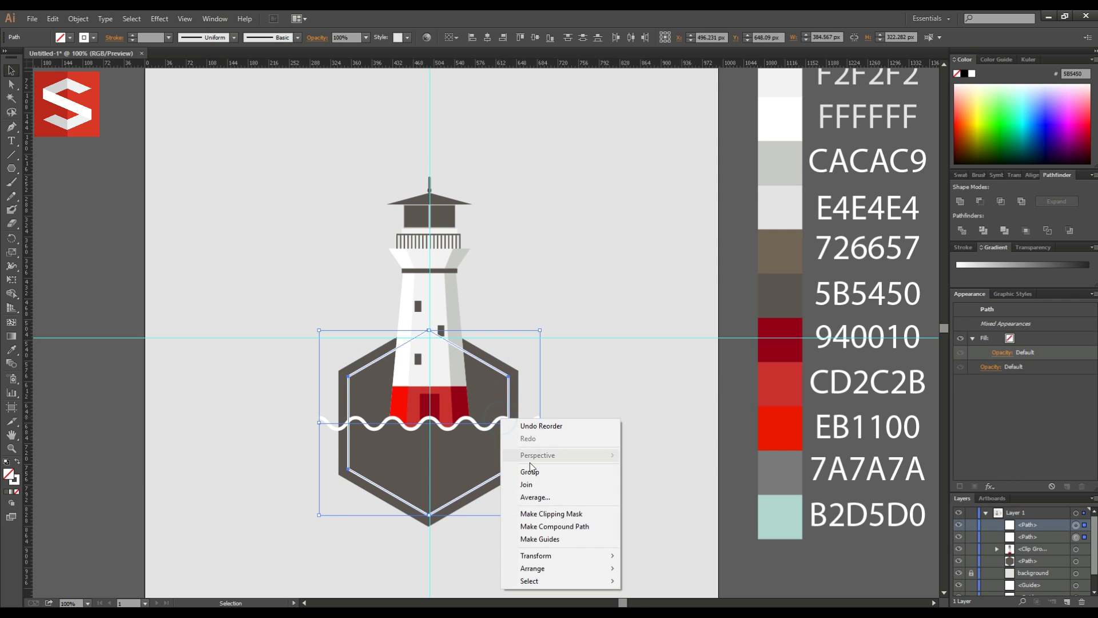
click(551, 514)
click(590, 491)
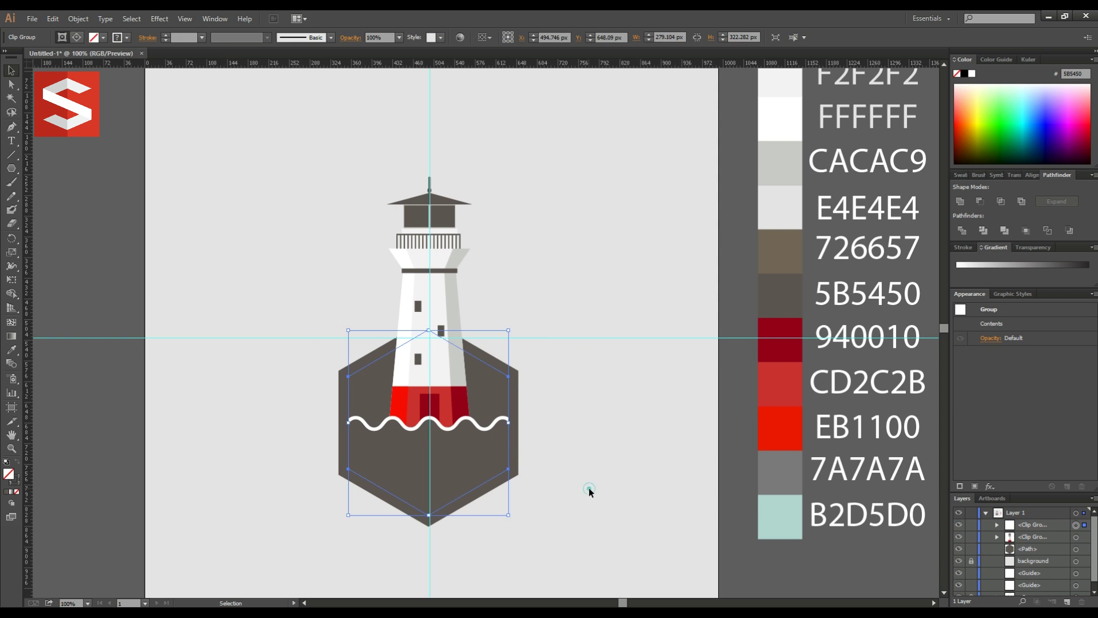
Drag the hexagon clipping path out of the new clip group in the Layers panel
click(997, 525)
click(1076, 537)
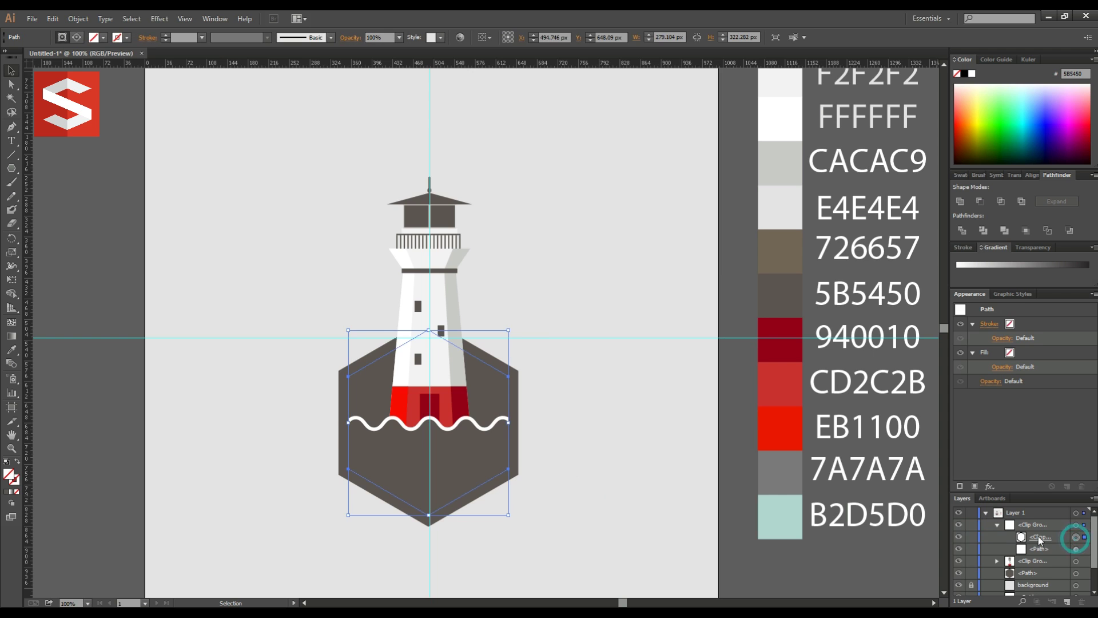
scroll(1053, 540, down, 1)
drag(1052, 538, 1018, 531)
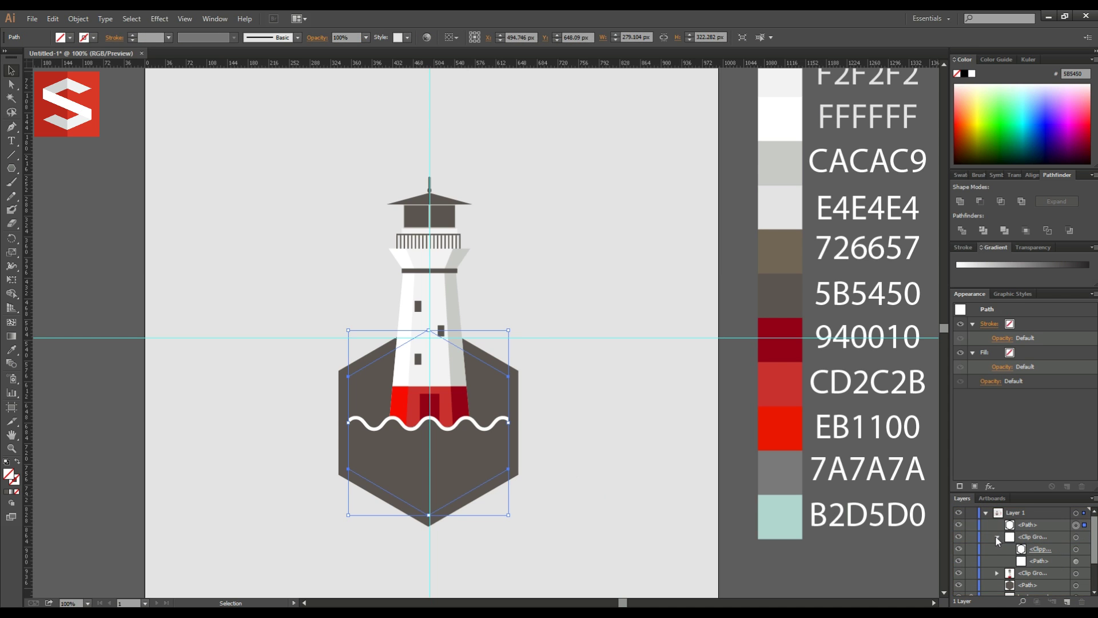
click(997, 536)
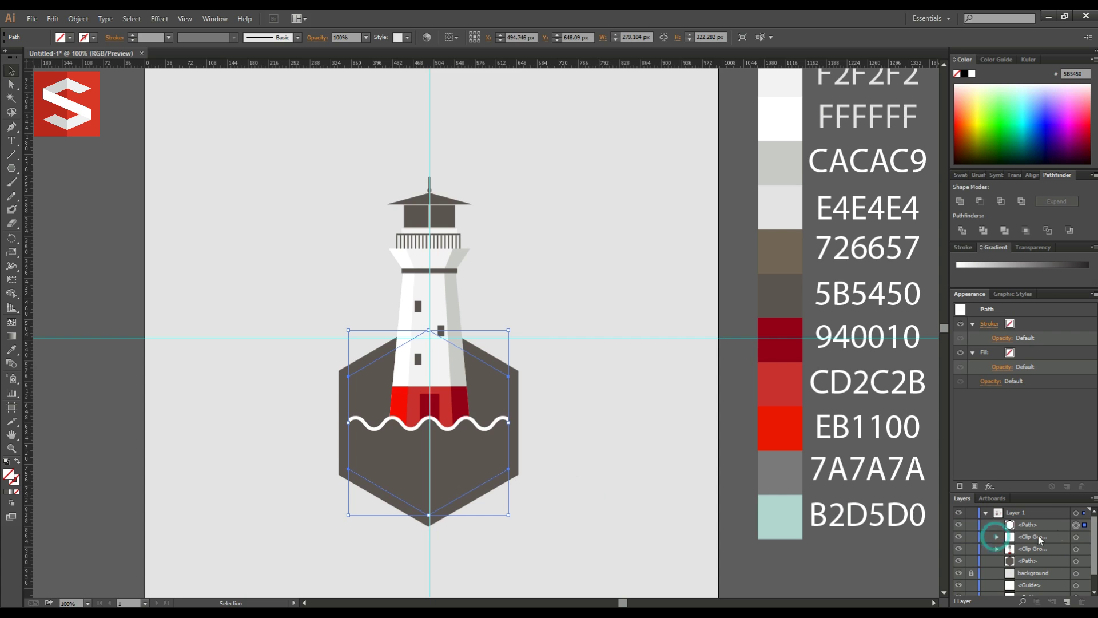
Give the hexagon outline a white 4 pt stroke and move it below the clip groups
click(93, 38)
click(23, 57)
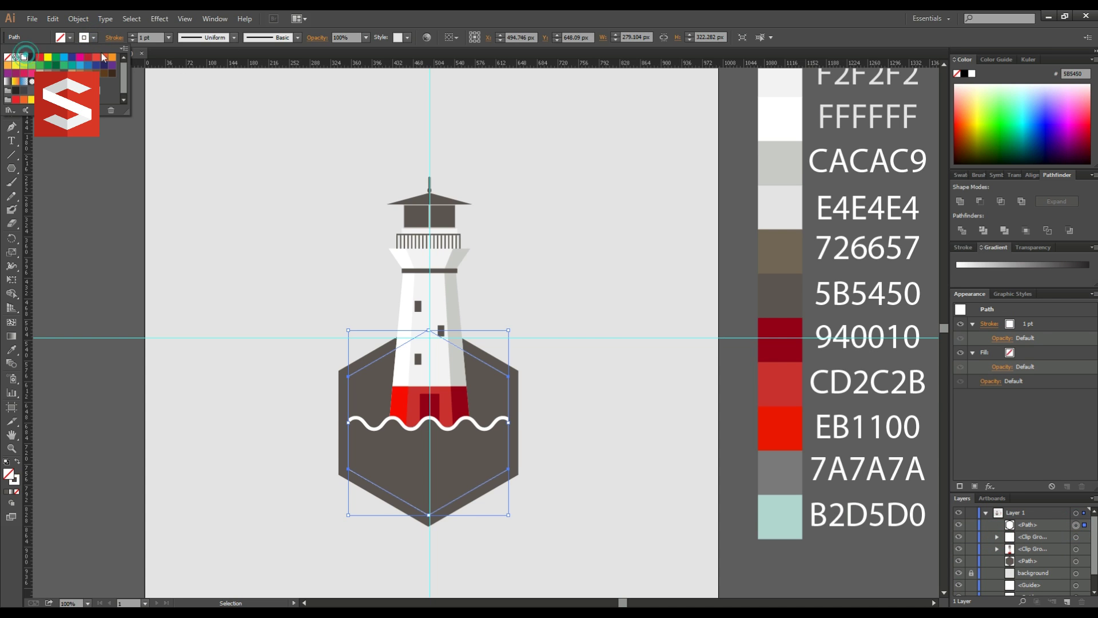
click(157, 37)
text(3)
key(Return)
key(Up)
click(98, 246)
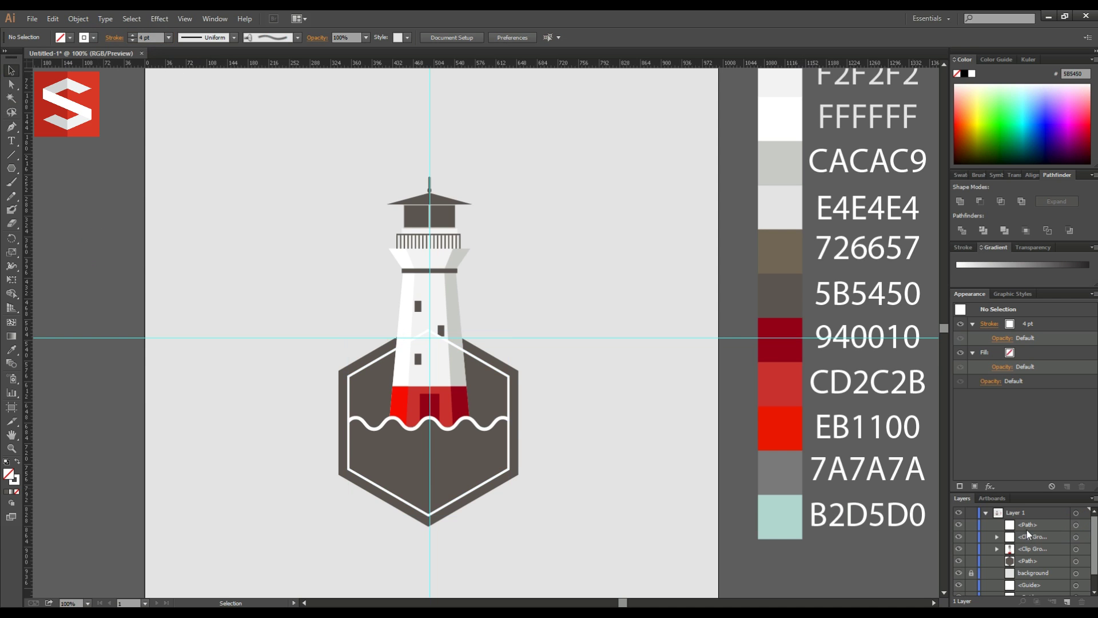
drag(1028, 530, 1028, 554)
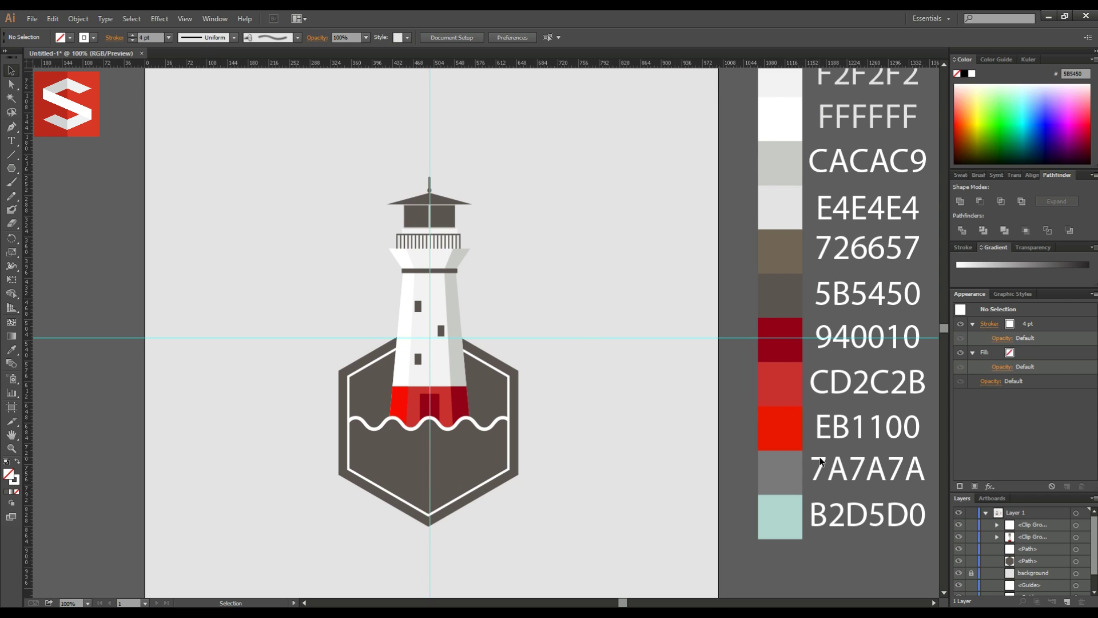
Inspect the second clip group's contents in Layers, then clear the selection
scroll(821, 461, down, 2)
scroll(1025, 550, down, 2)
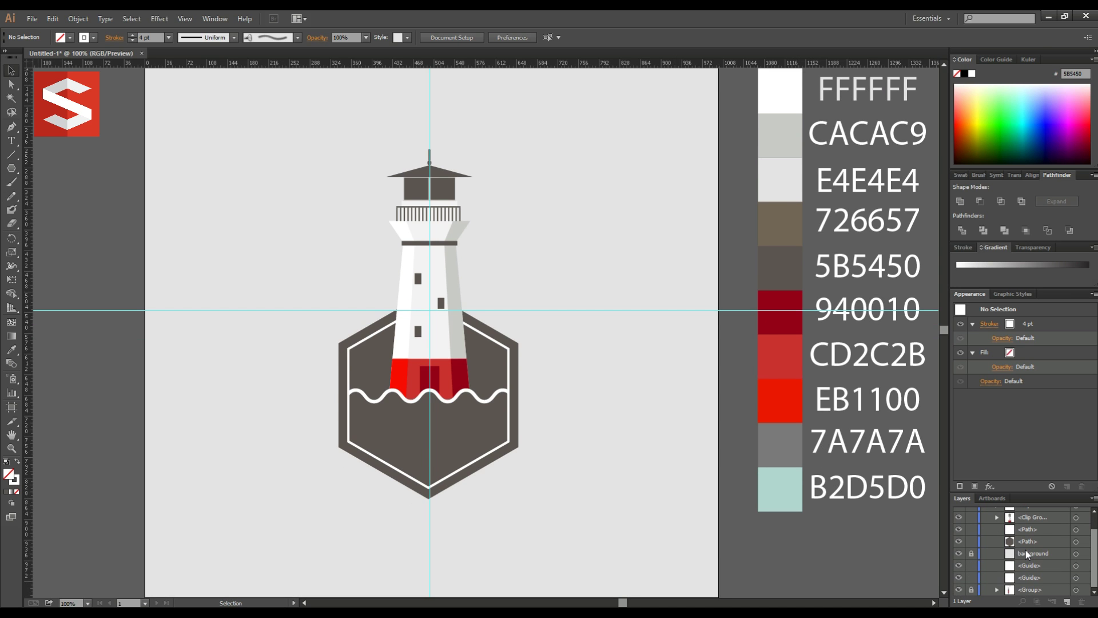
scroll(1026, 550, up, 2)
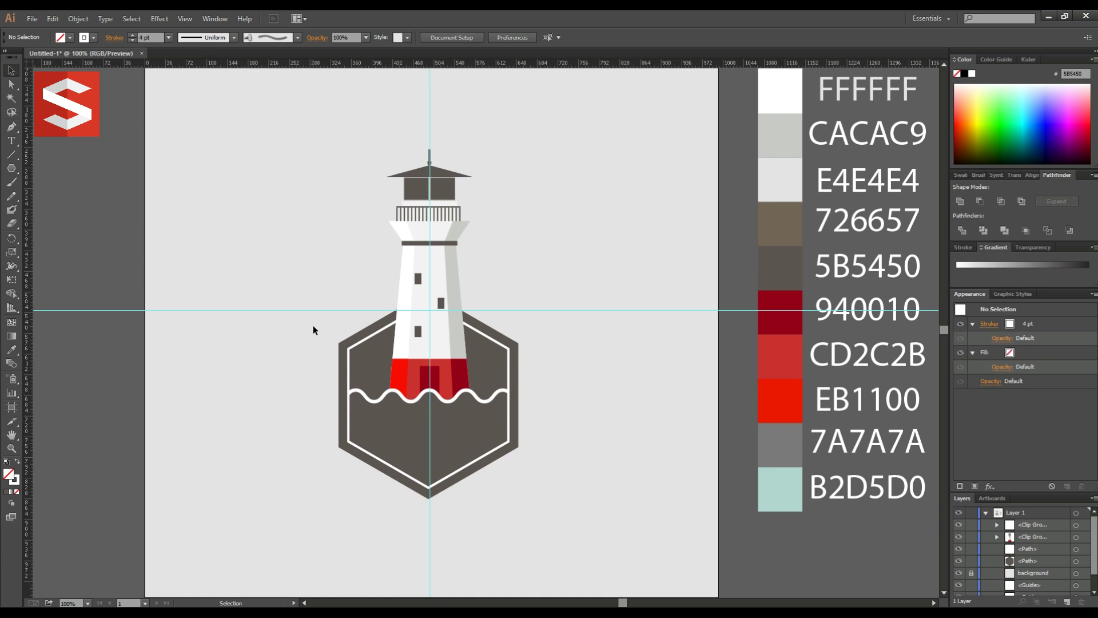
click(997, 537)
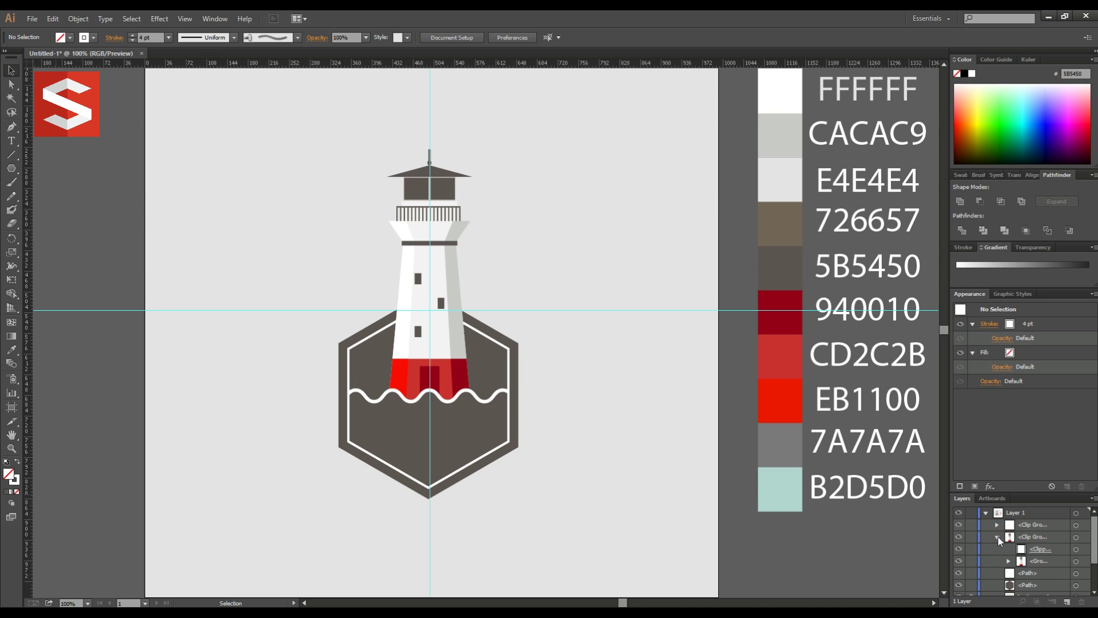
click(998, 537)
click(591, 417)
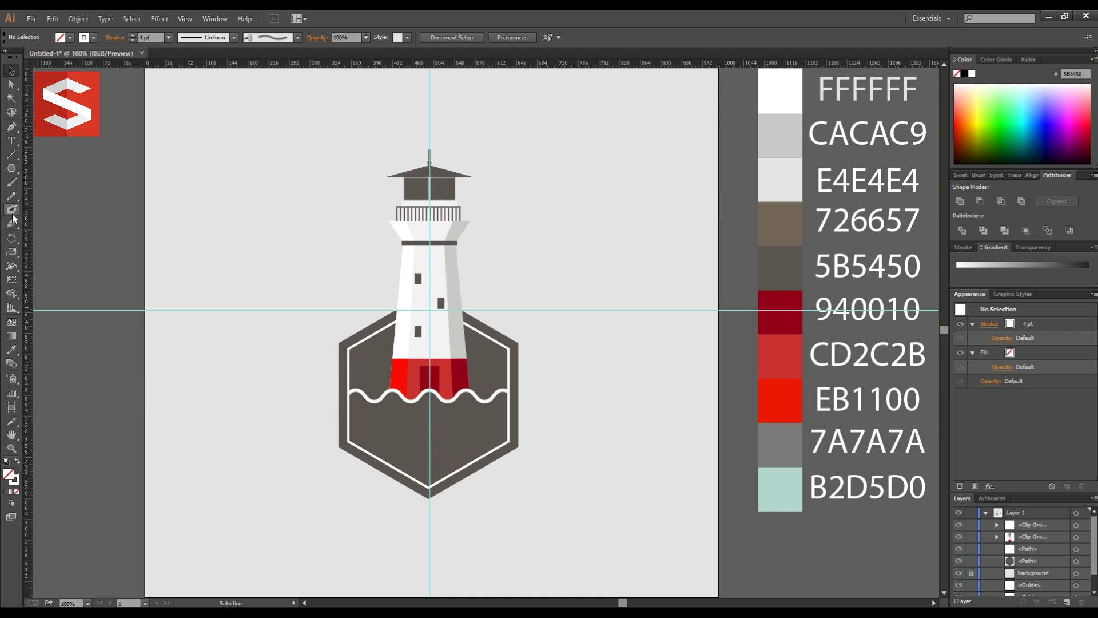
Type white, centre-aligned two-line text 'SEA / LIGHT TOWER' below the badge
click(11, 141)
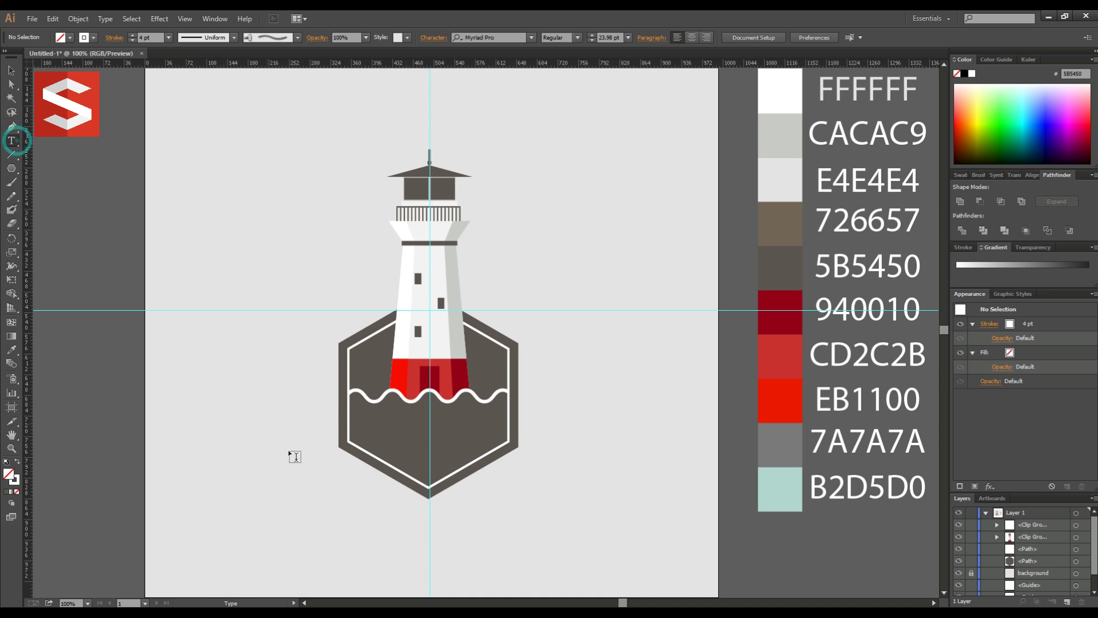
click(319, 520)
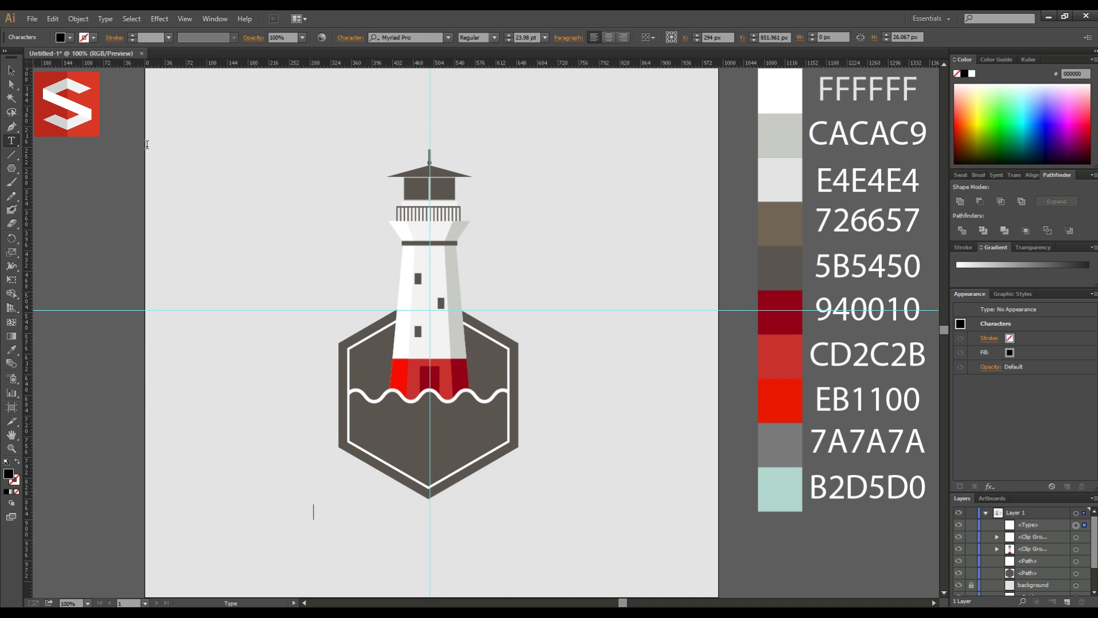
click(70, 37)
click(23, 58)
click(311, 522)
text(SEA)
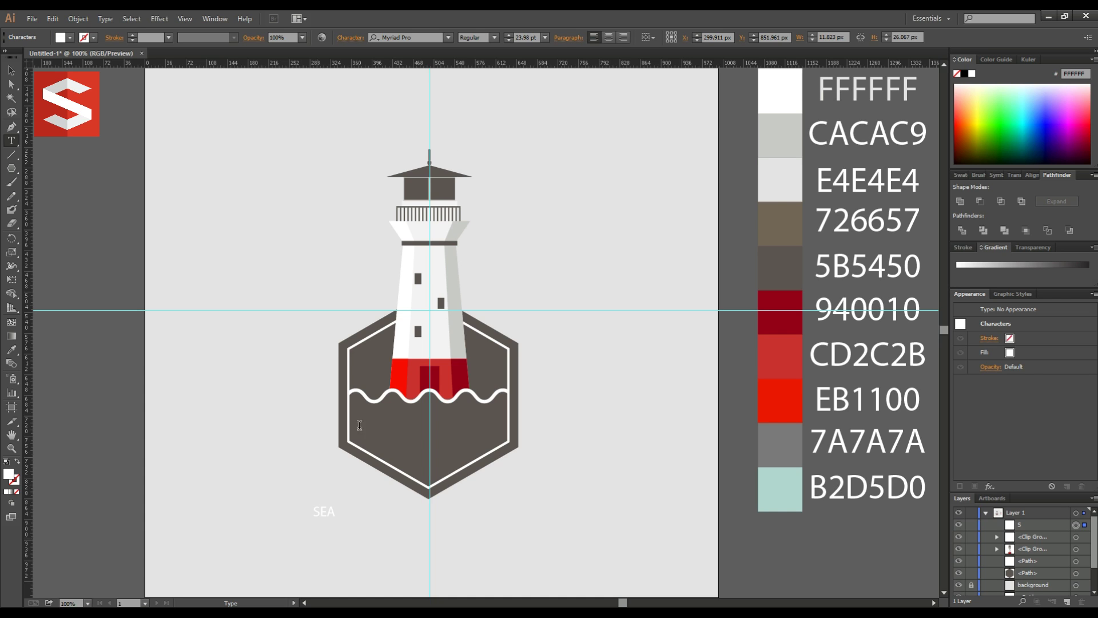
click(608, 37)
text(GHT TOWER)
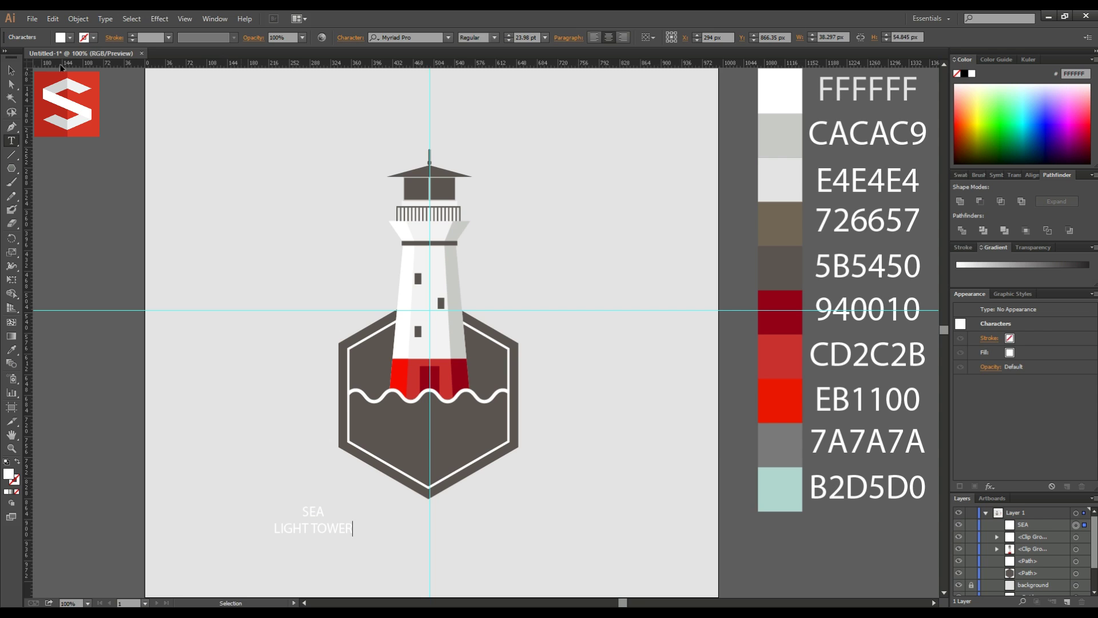
Move the SEA LIGHT TOWER text into the hexagon just below the waves
click(12, 71)
mouse_move(337, 530)
mouse_down()
mouse_move(453, 436)
mouse_move(488, 453)
mouse_up()
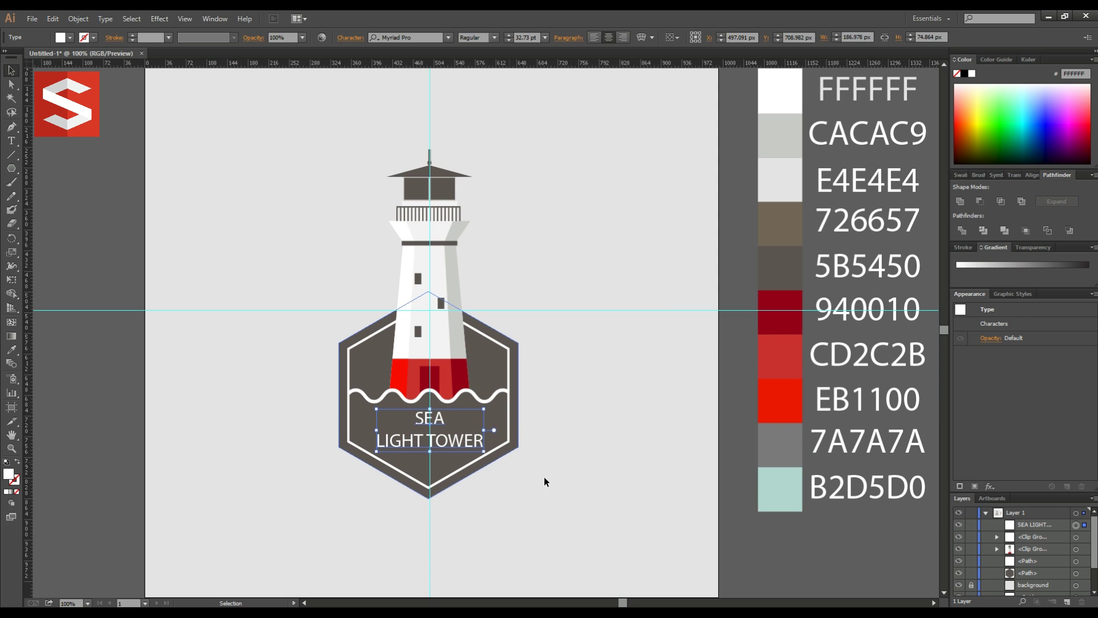
click(558, 484)
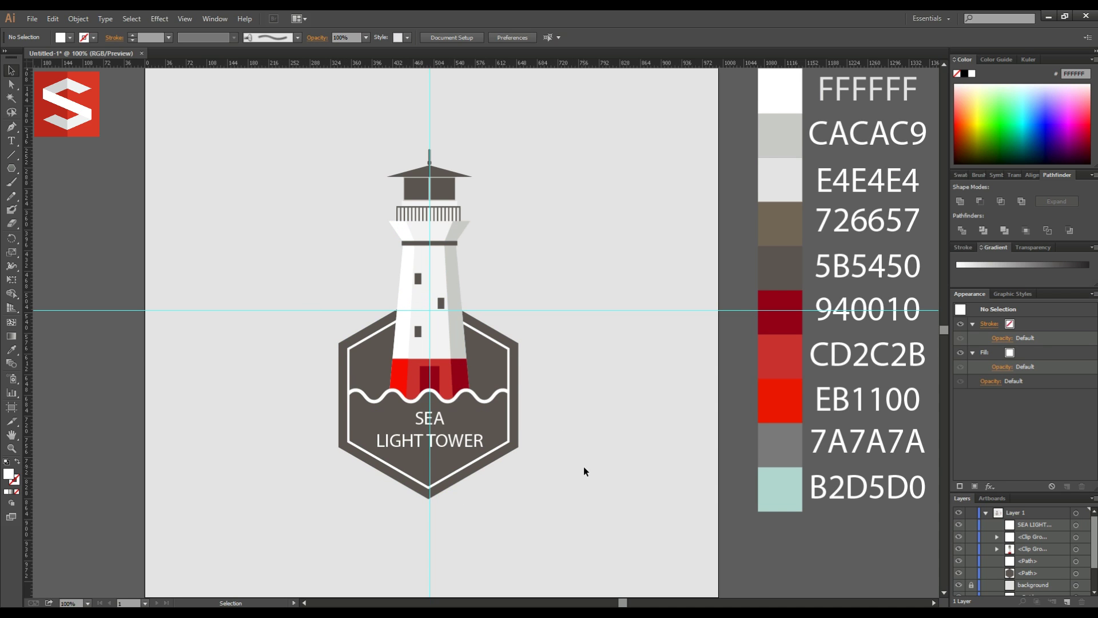
Draw a rectangle over the hexagon's right half and fill it with brown 726657
scroll(583, 467, down, 1)
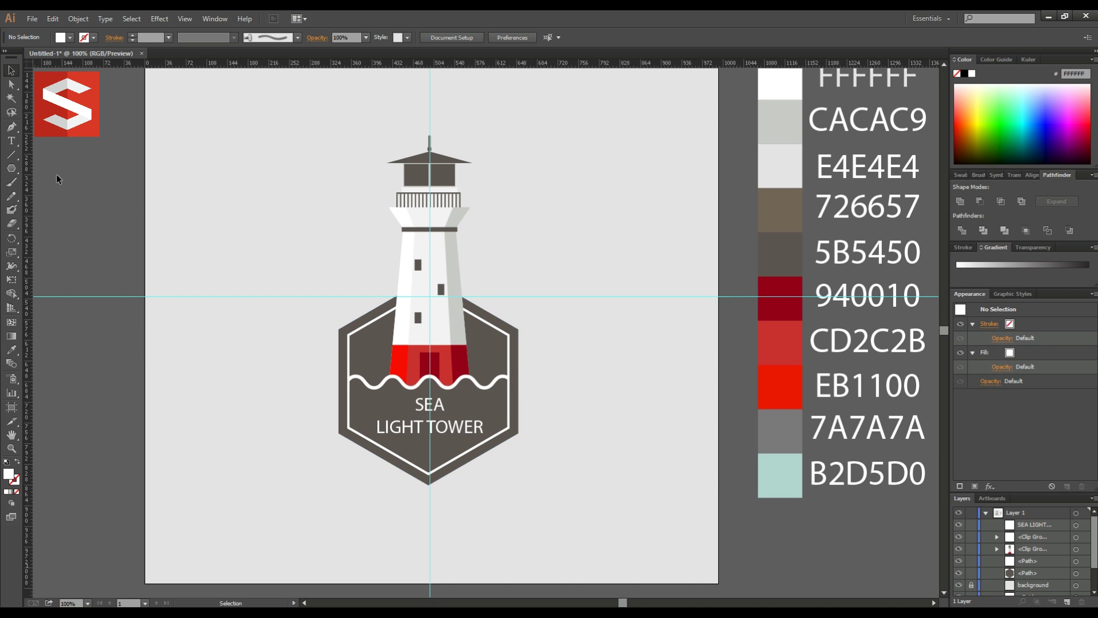
click(1032, 572)
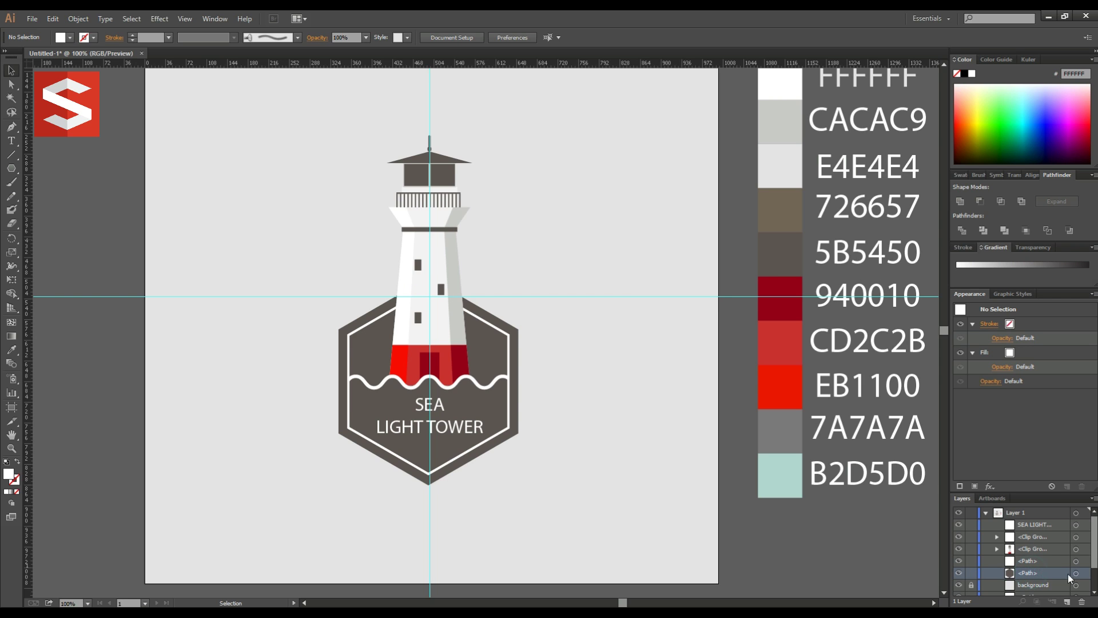
drag(1032, 573, 1068, 603)
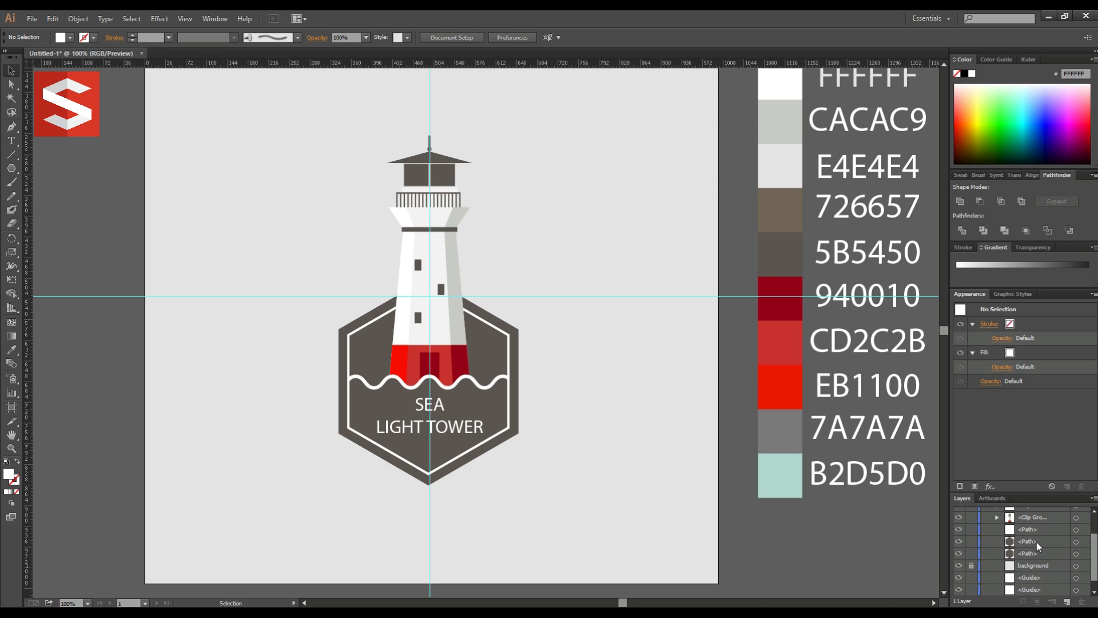
drag(12, 168, 51, 167)
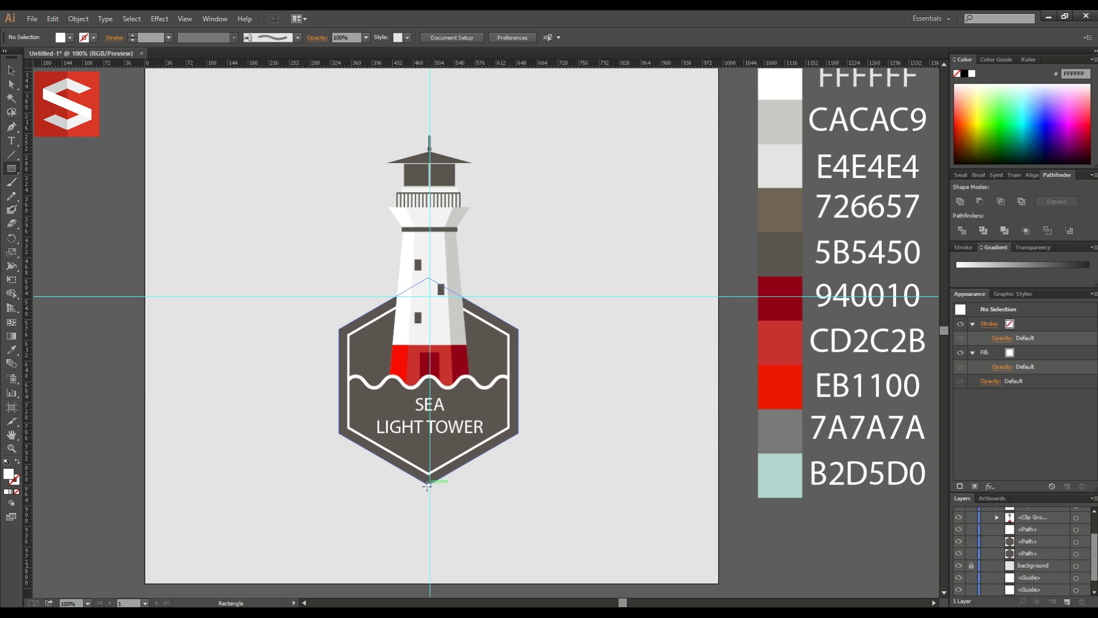
drag(427, 485, 525, 285)
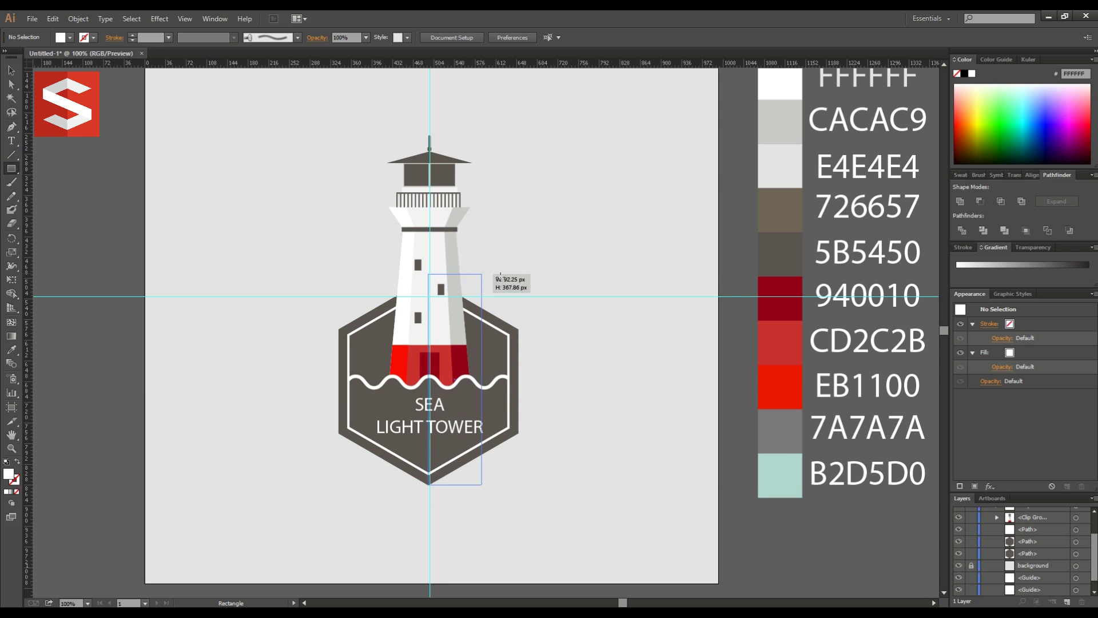
drag(525, 285, 524, 274)
click(12, 349)
click(773, 218)
Reorder the brown rectangle in Layers and clip it to the hexagon shape
key(v)
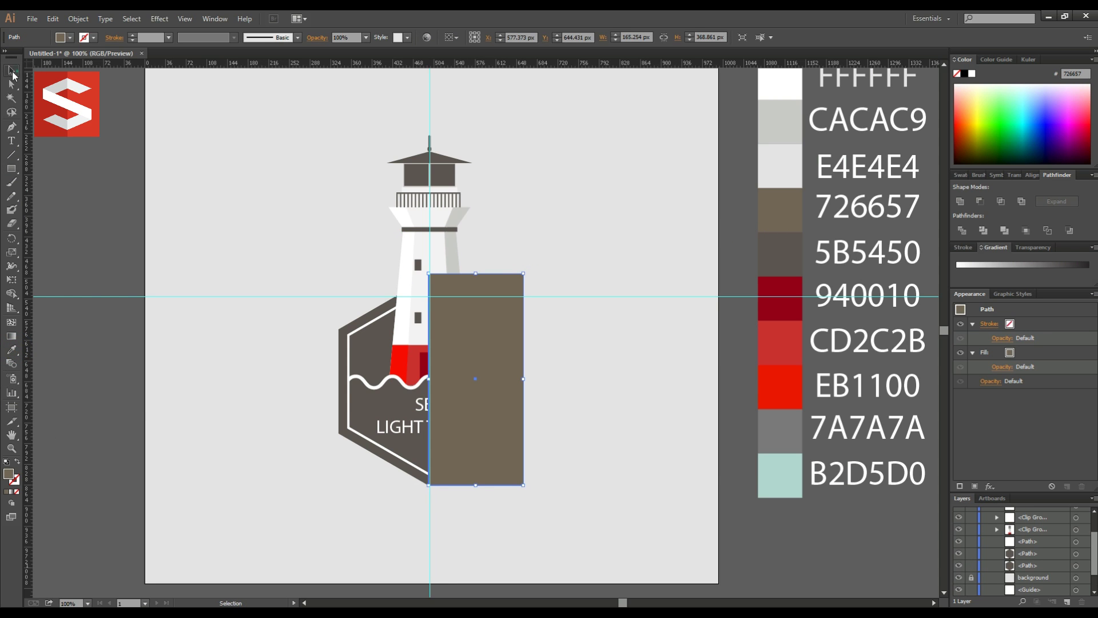
click(666, 471)
scroll(1028, 540, up, 3)
mouse_move(1028, 524)
mouse_down()
mouse_move(1033, 590)
mouse_move(1030, 548)
mouse_up()
click(1076, 539)
right_click(495, 378)
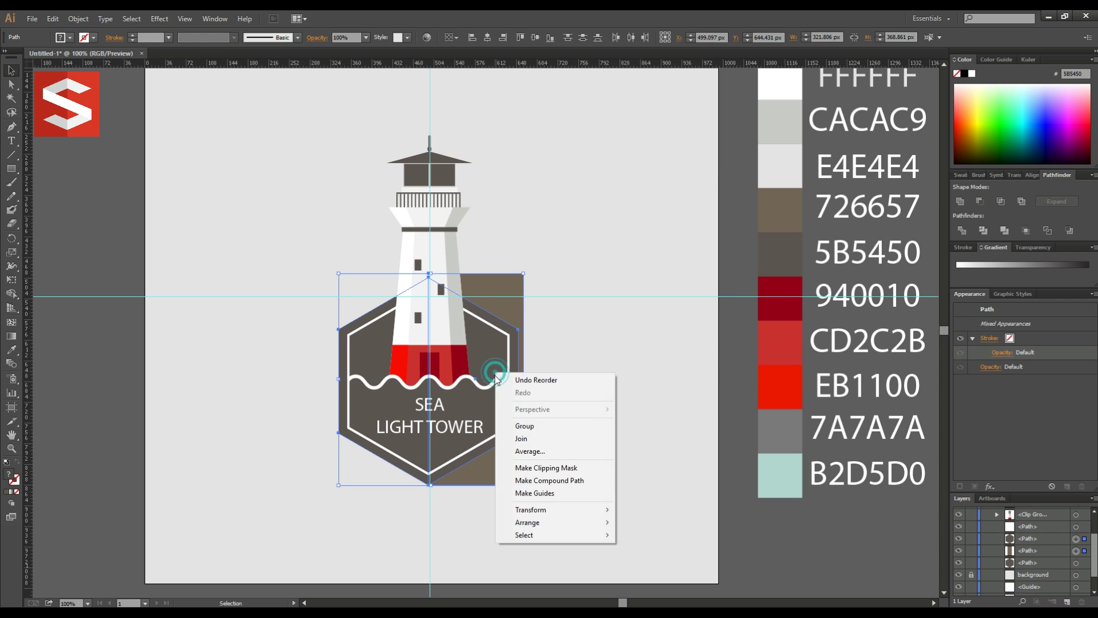
click(537, 468)
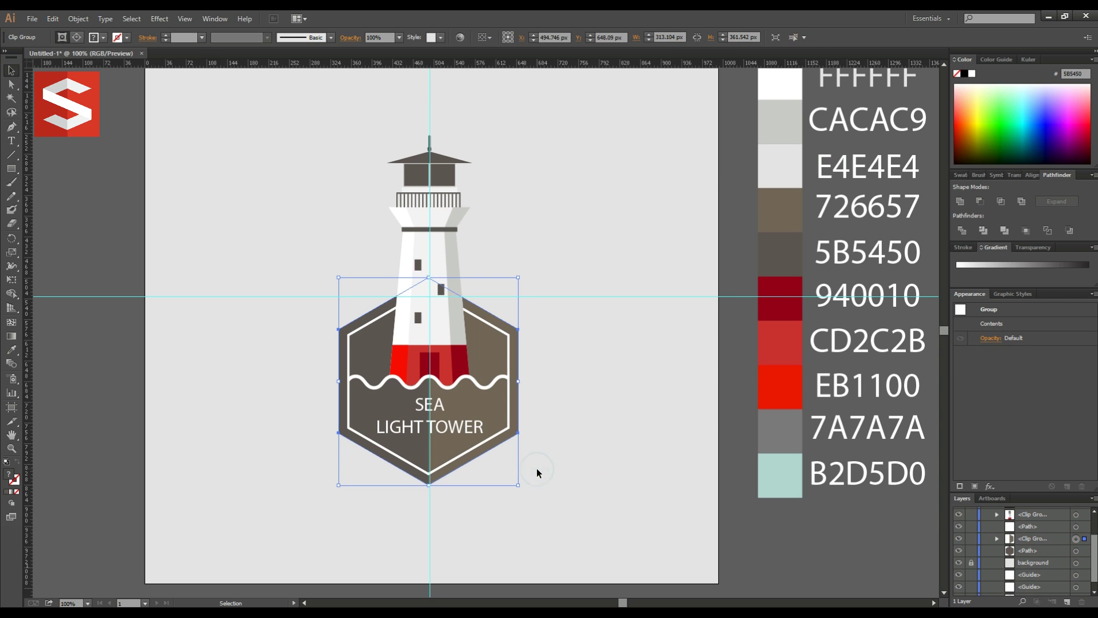
click(565, 458)
Hide the guides via View > Guides > Hide Guides
click(163, 19)
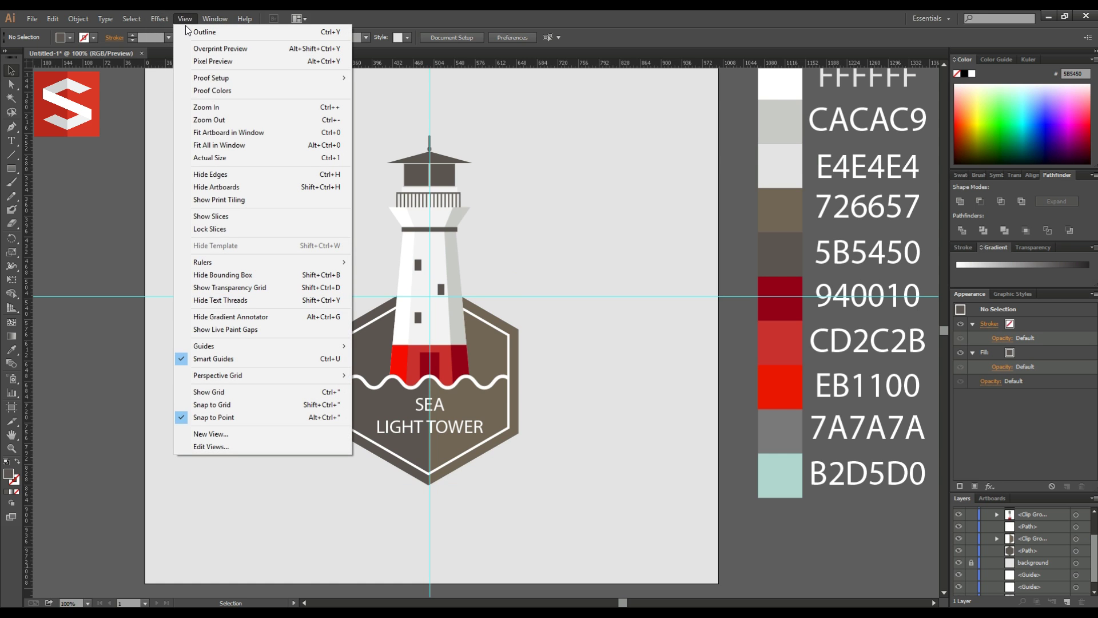
mouse_move(206, 346)
click(387, 345)
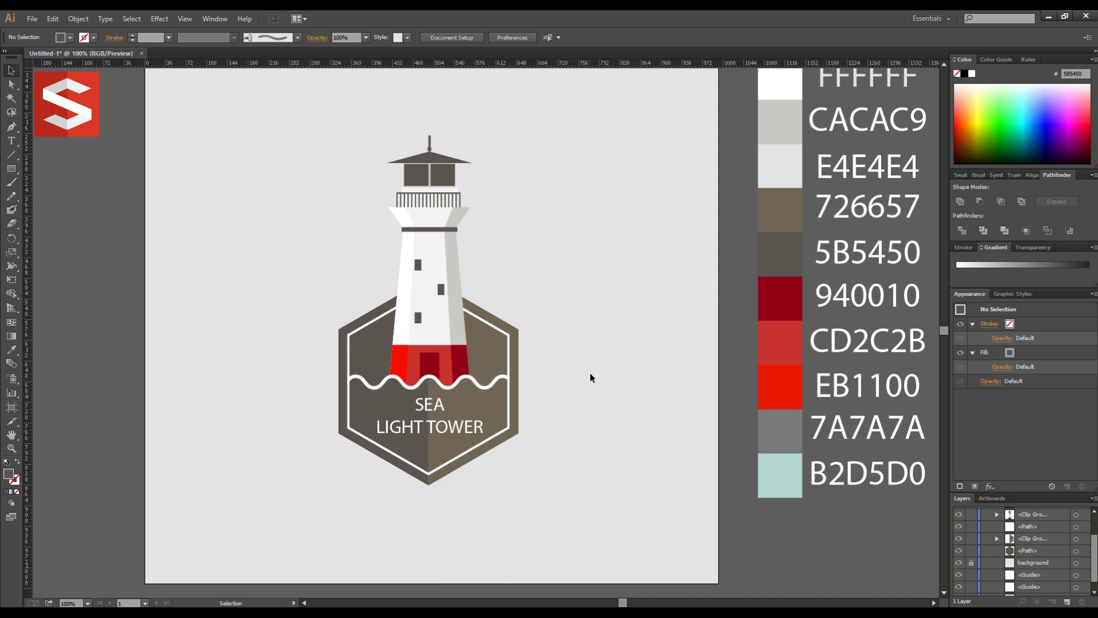
scroll(590, 374, up, 3)
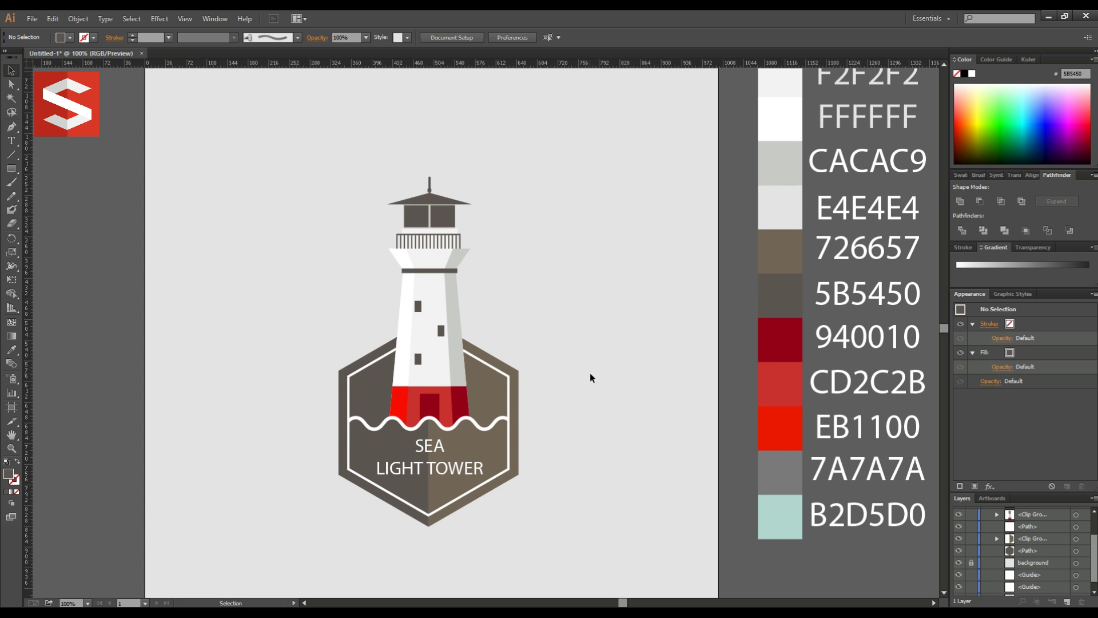
scroll(591, 377, down, 1)
scroll(591, 377, down, 2)
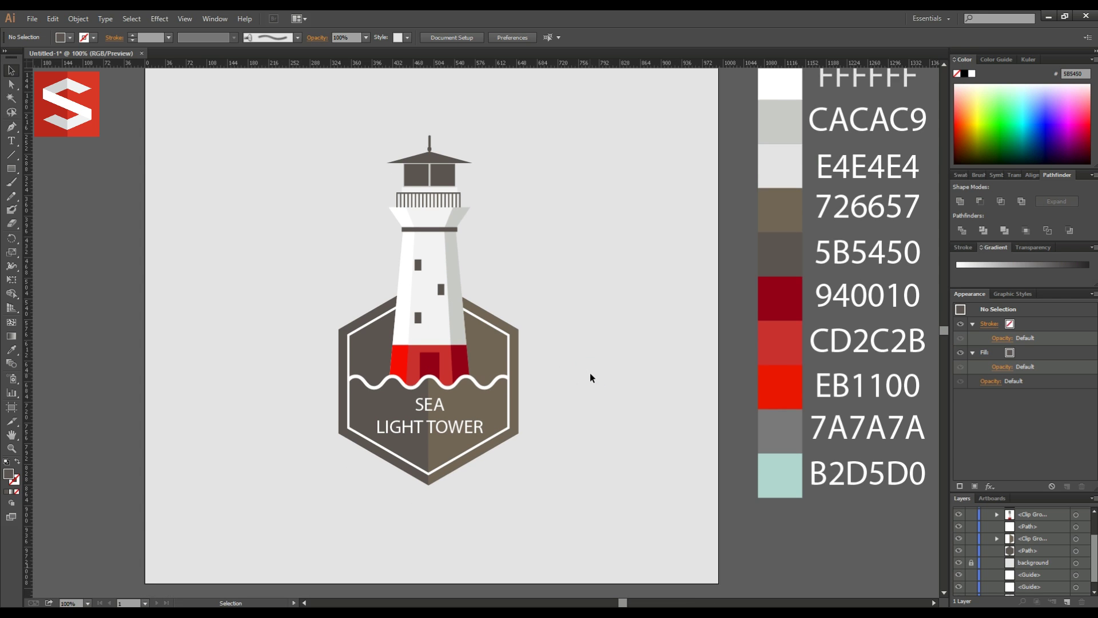
scroll(591, 378, down, 2)
Scale the whole lighthouse badge down to about 300 px wide
drag(537, 491, 300, 105)
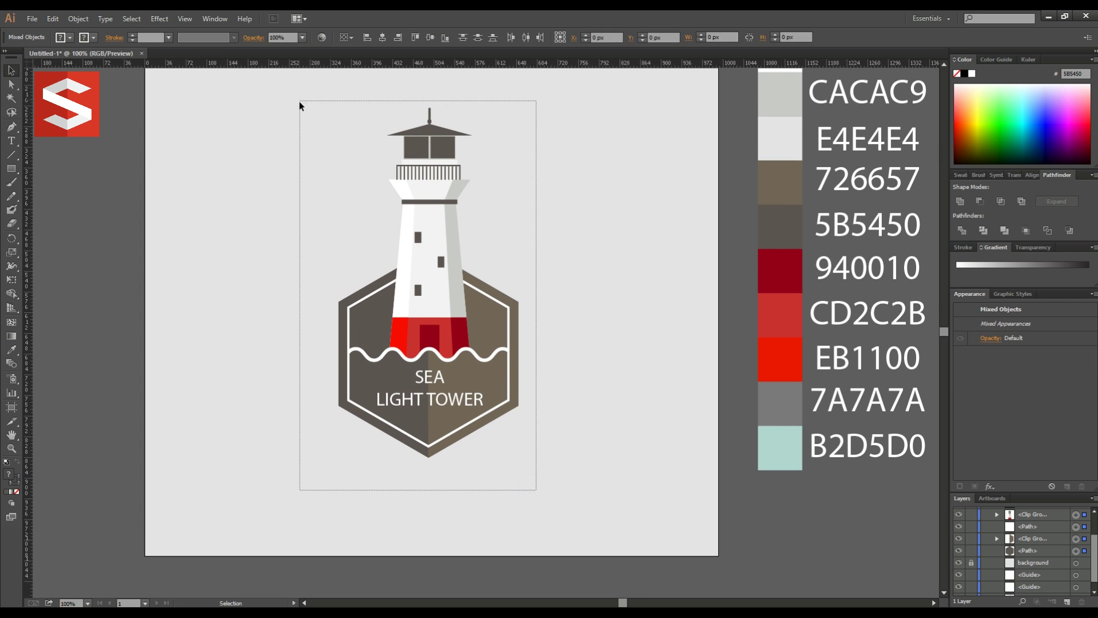
mouse_move(540, 459)
mouse_down()
mouse_move(517, 434)
mouse_move(548, 396)
mouse_move(519, 389)
mouse_up()
click(549, 395)
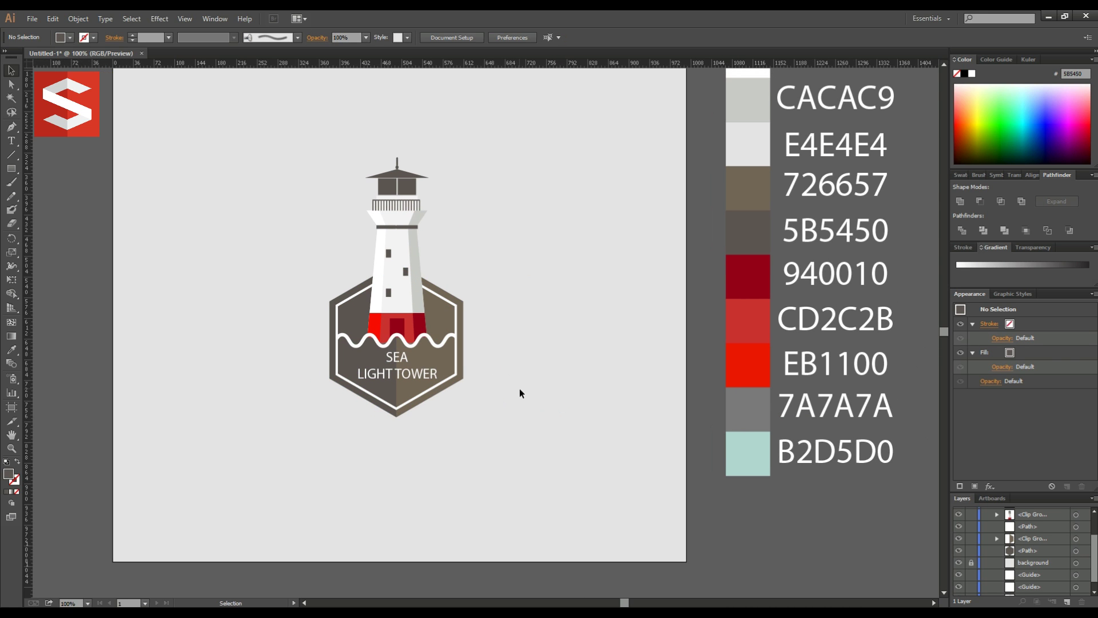
Nudge the lighthouse group up slightly
scroll(390, 338, up, 1)
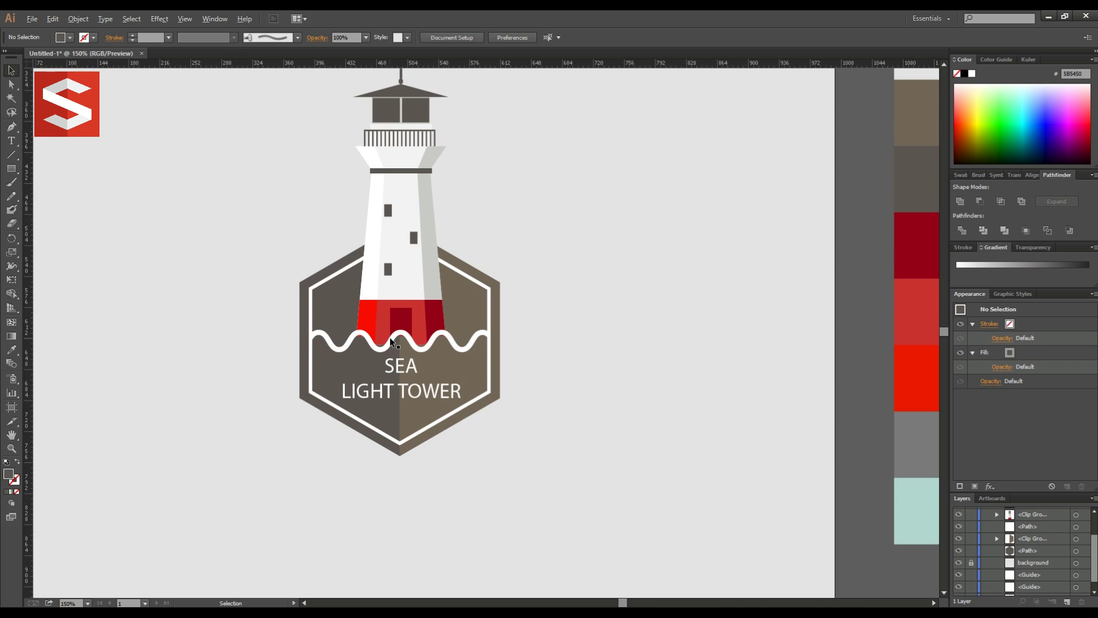
scroll(390, 338, up, 1)
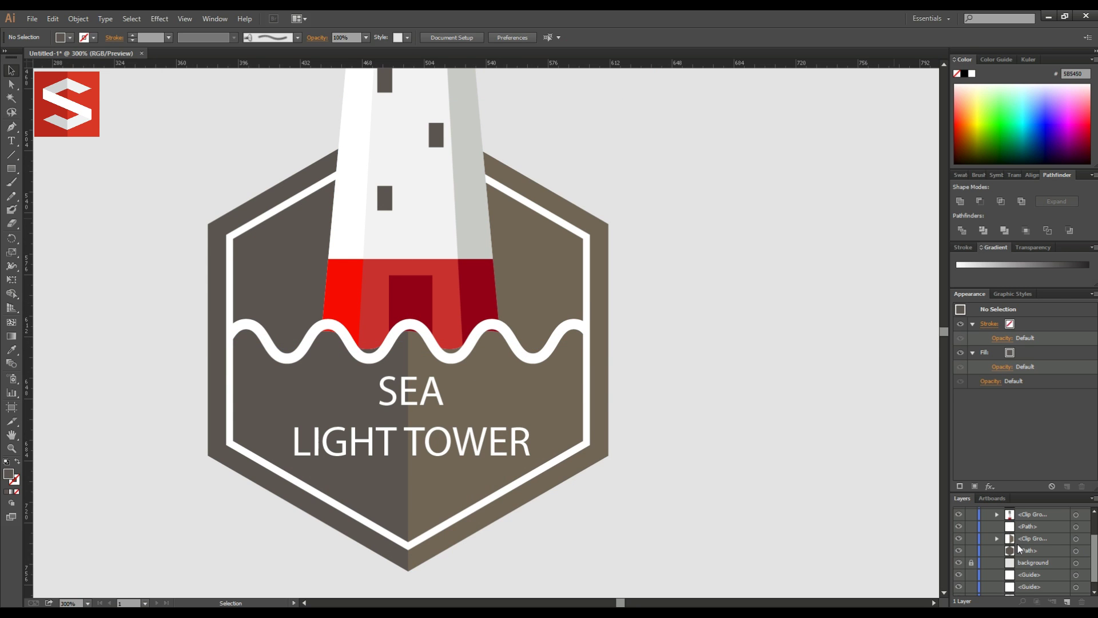
scroll(1009, 537, up, 3)
click(998, 549)
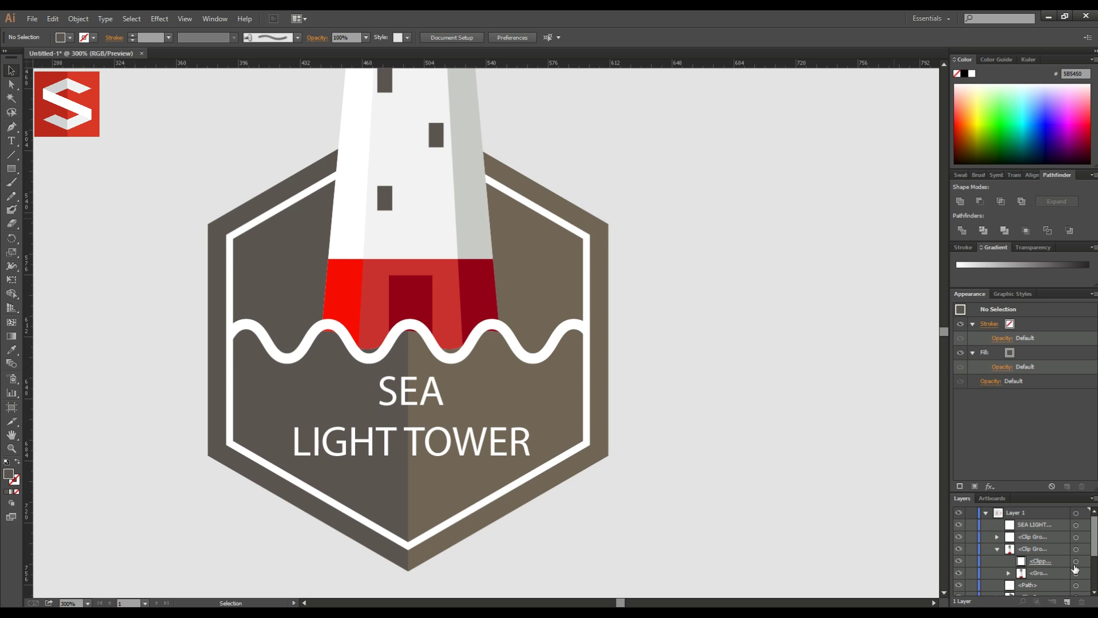
click(1077, 574)
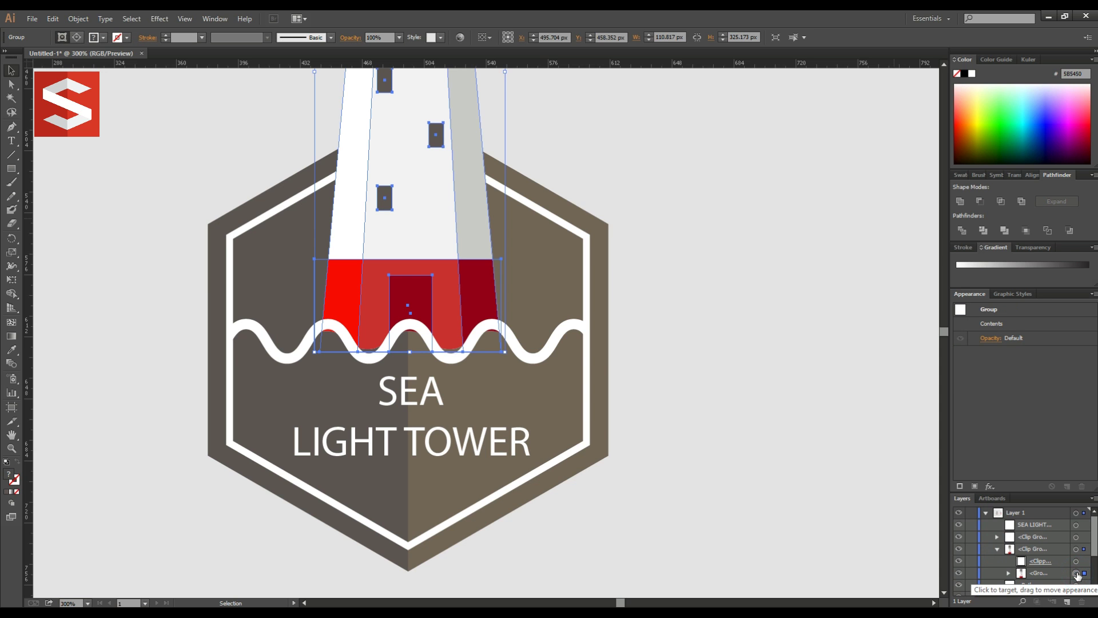
key(Up)
key(Up)
Widen the wave line from its centre and nudge it and the hexagon clip group into place
click(1076, 537)
click(998, 537)
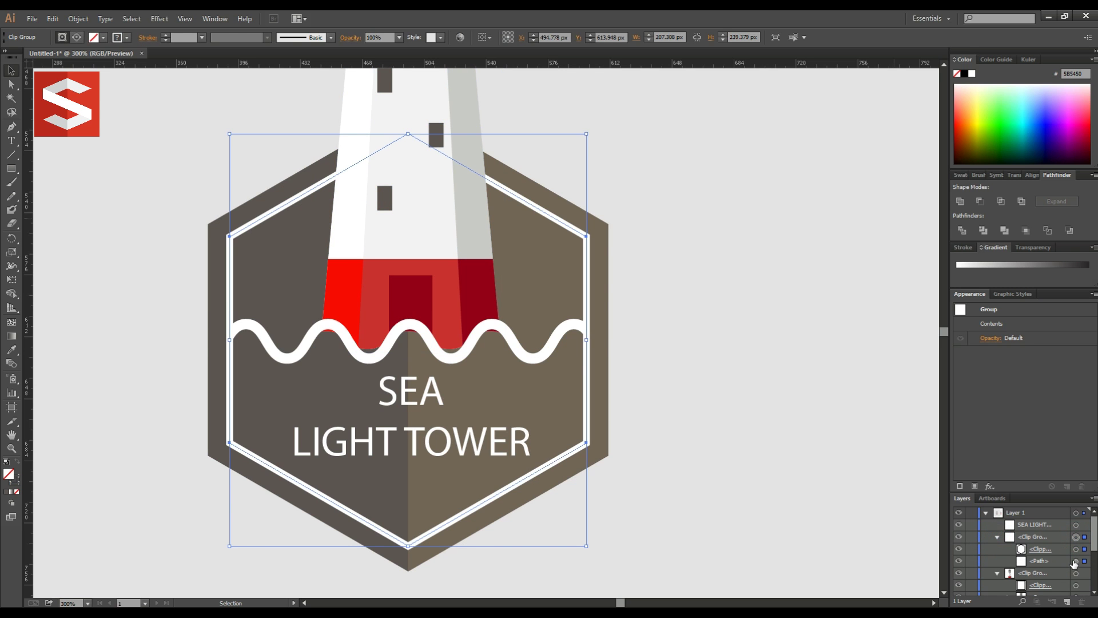
click(1076, 561)
key(Up)
key(Down)
key(Down)
key(Down)
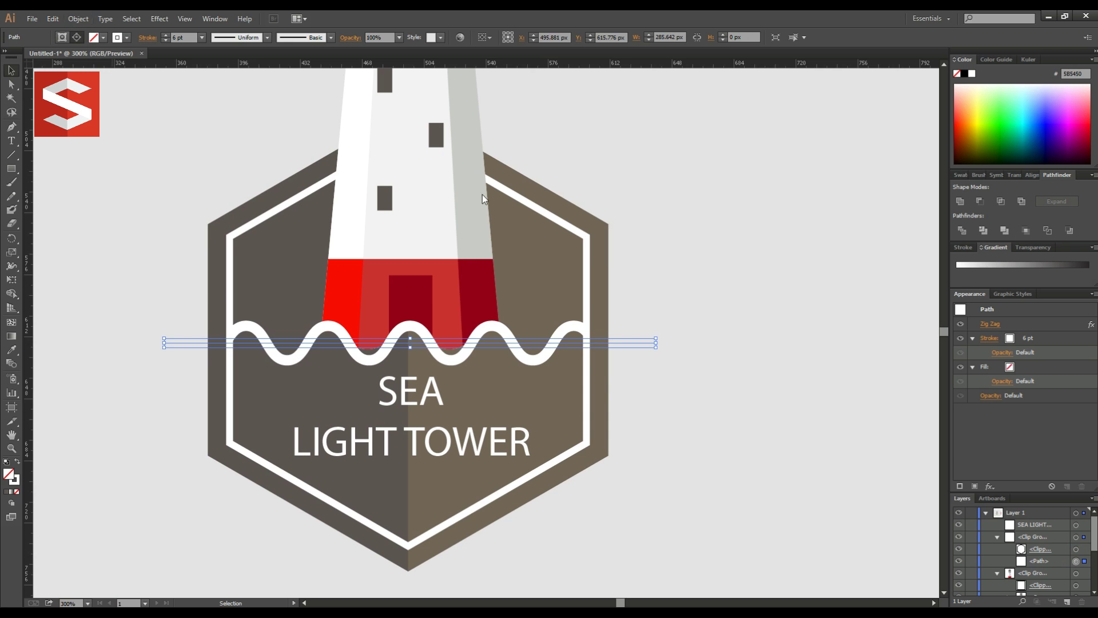
drag(656, 343, 688, 346)
key(Up)
key(Up)
key(Up)
key(Down)
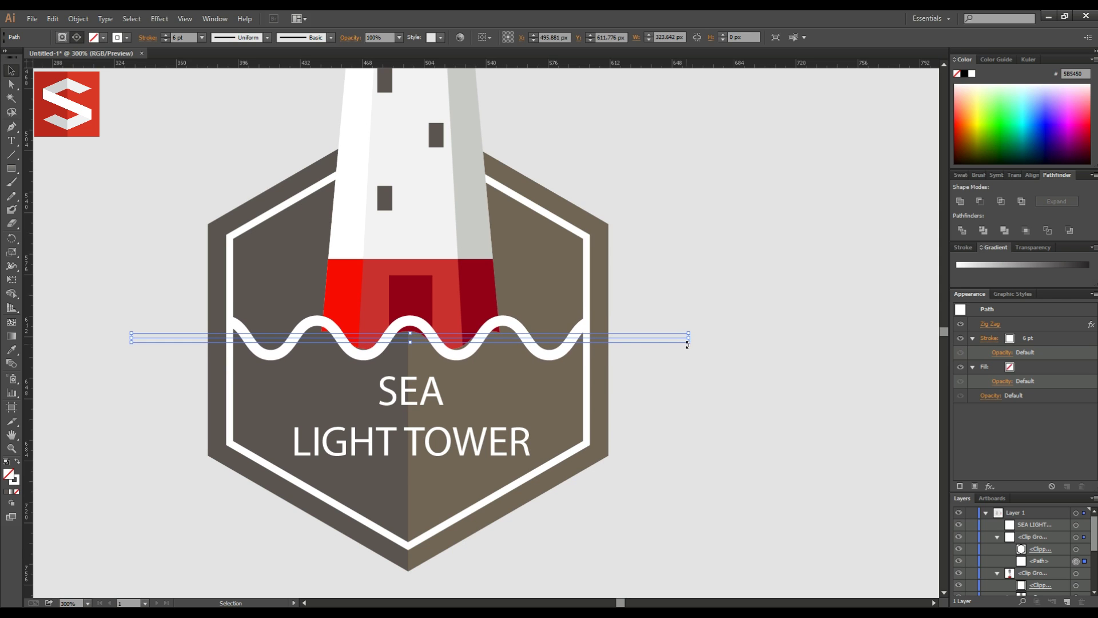
drag(689, 338, 676, 338)
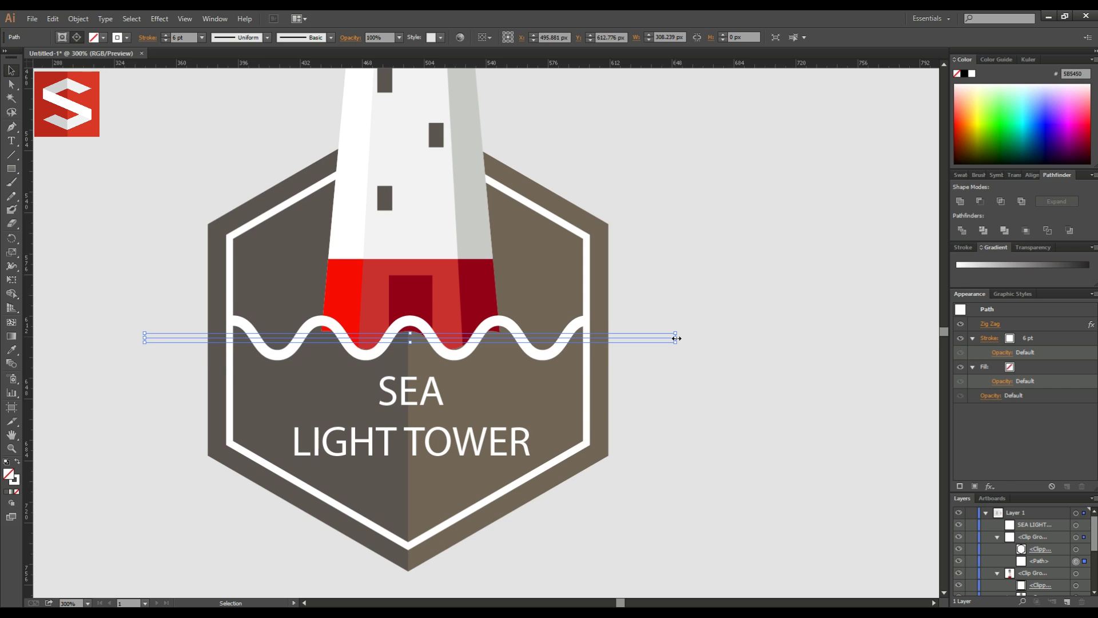
key(Down)
key(Down)
key(Down)
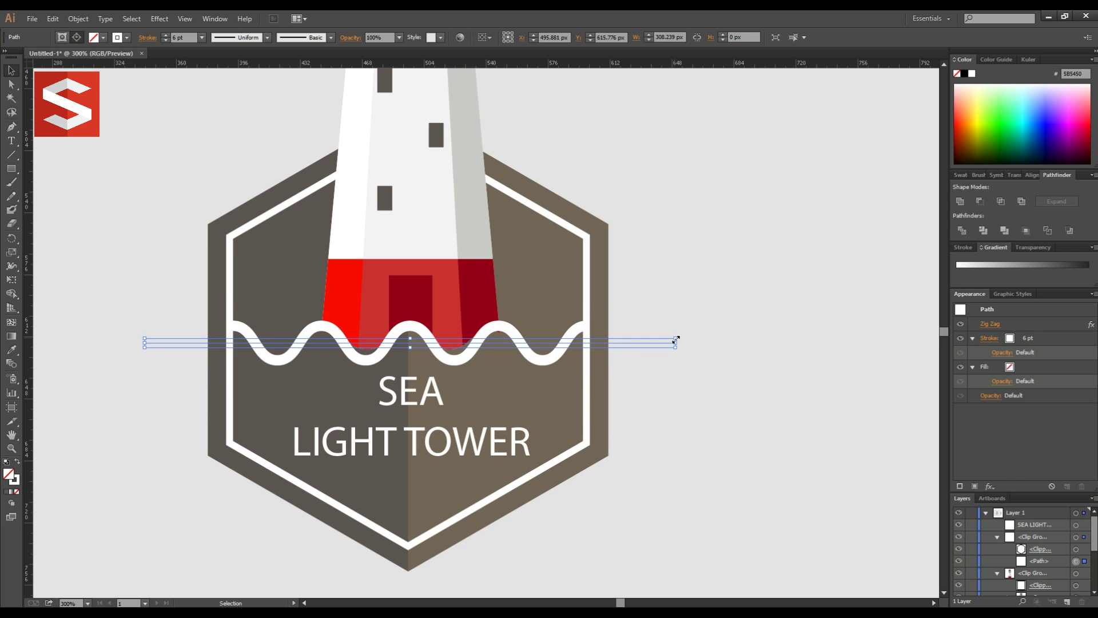
click(1076, 574)
key(Down)
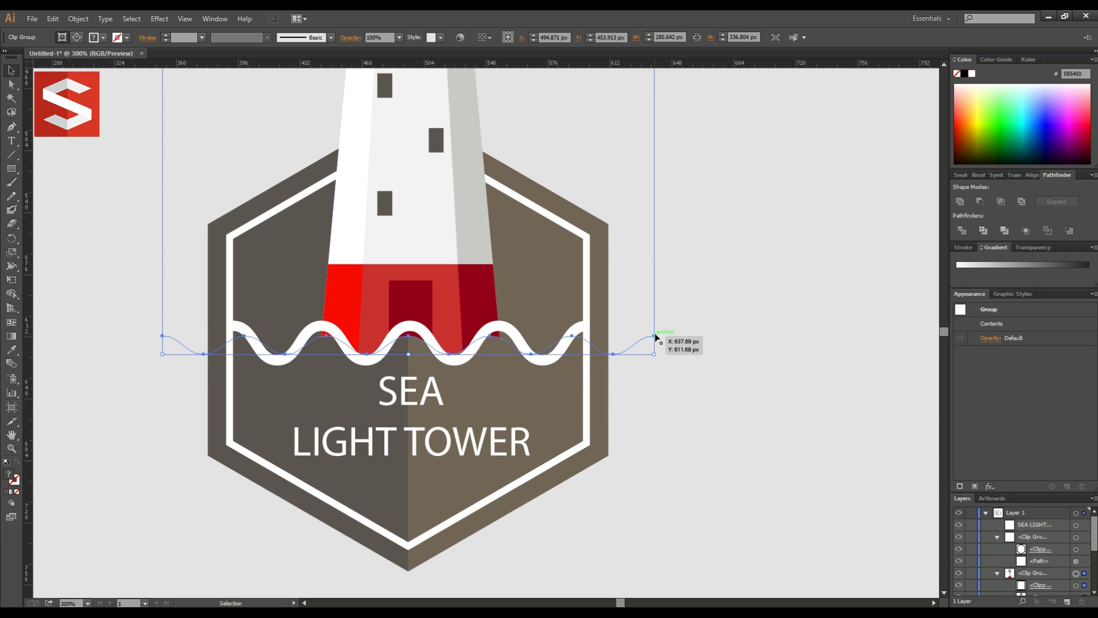
Stretch the wave clipping path to about 307 px wide across the badge
scroll(1050, 572, down, 1)
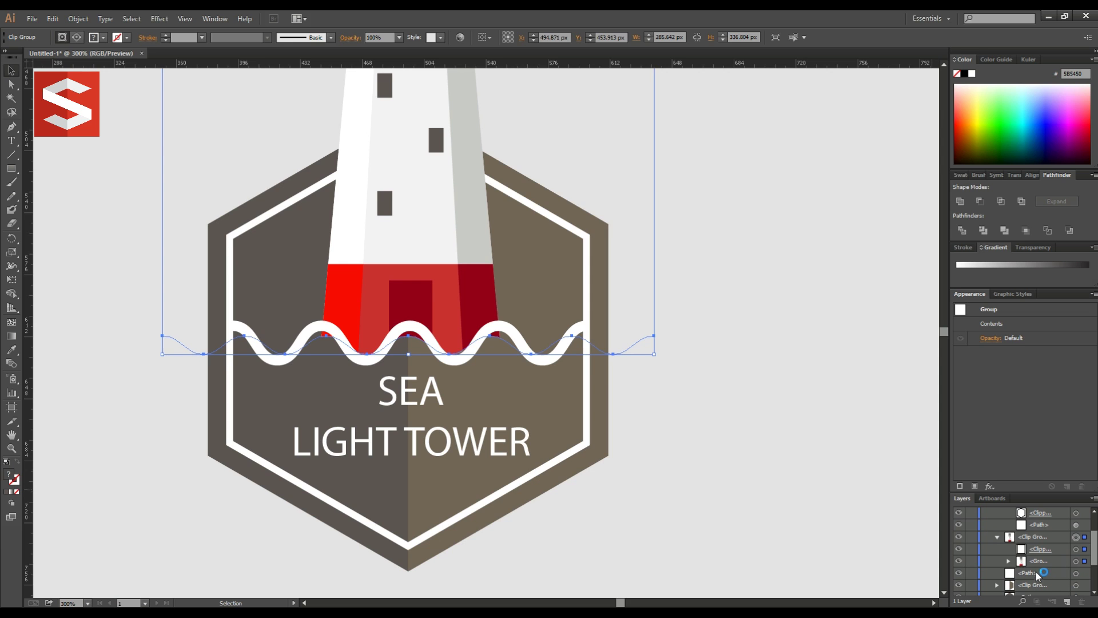
click(1008, 560)
scroll(1056, 561, down, 1)
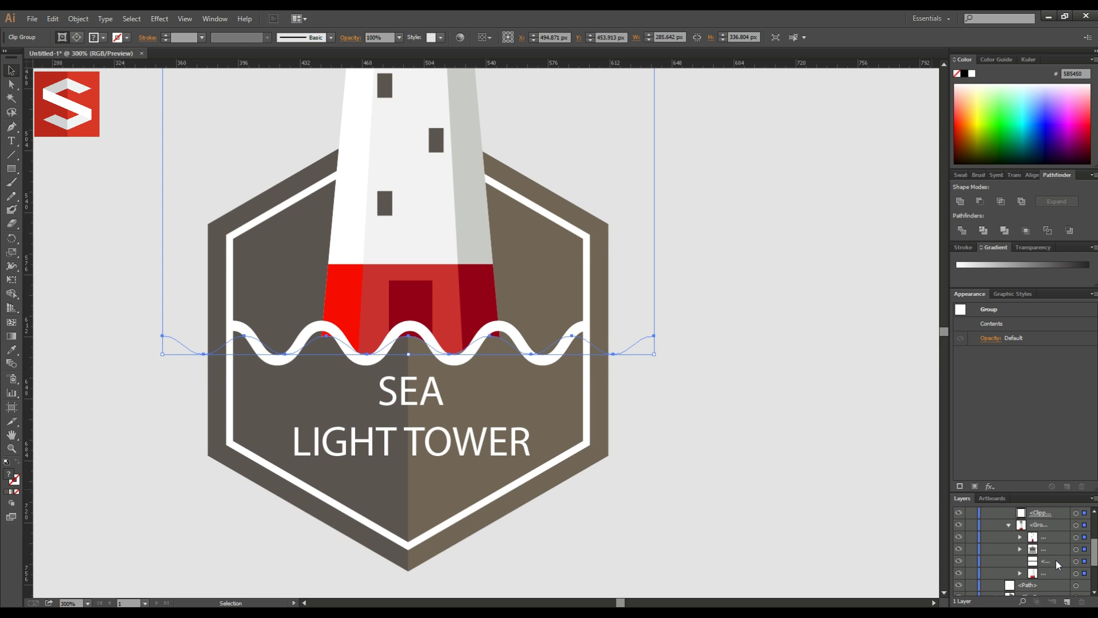
click(1076, 561)
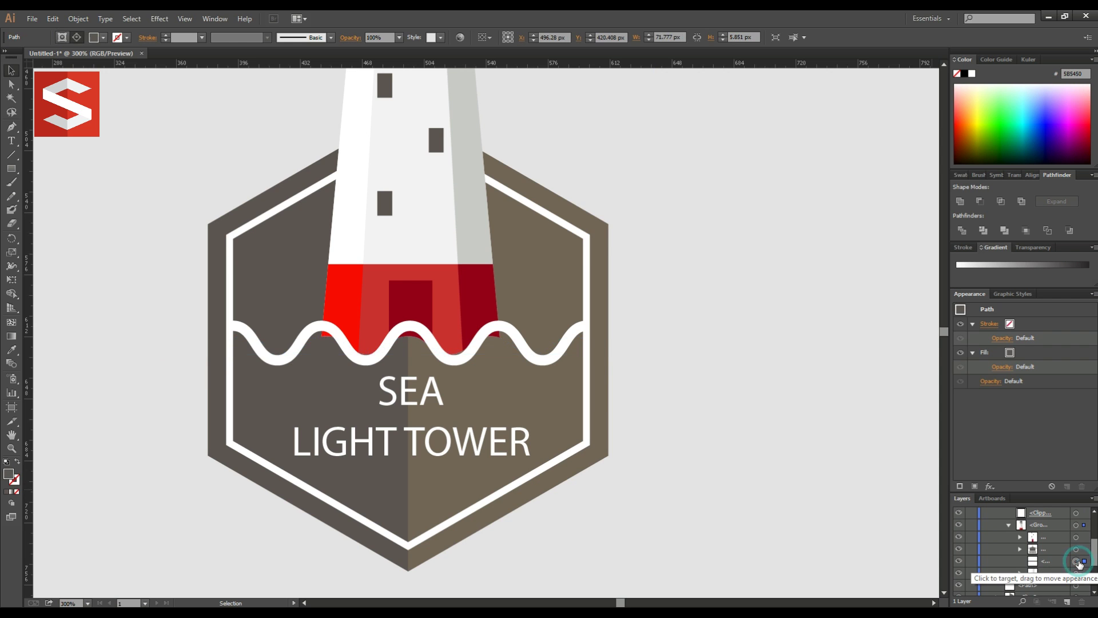
click(1076, 512)
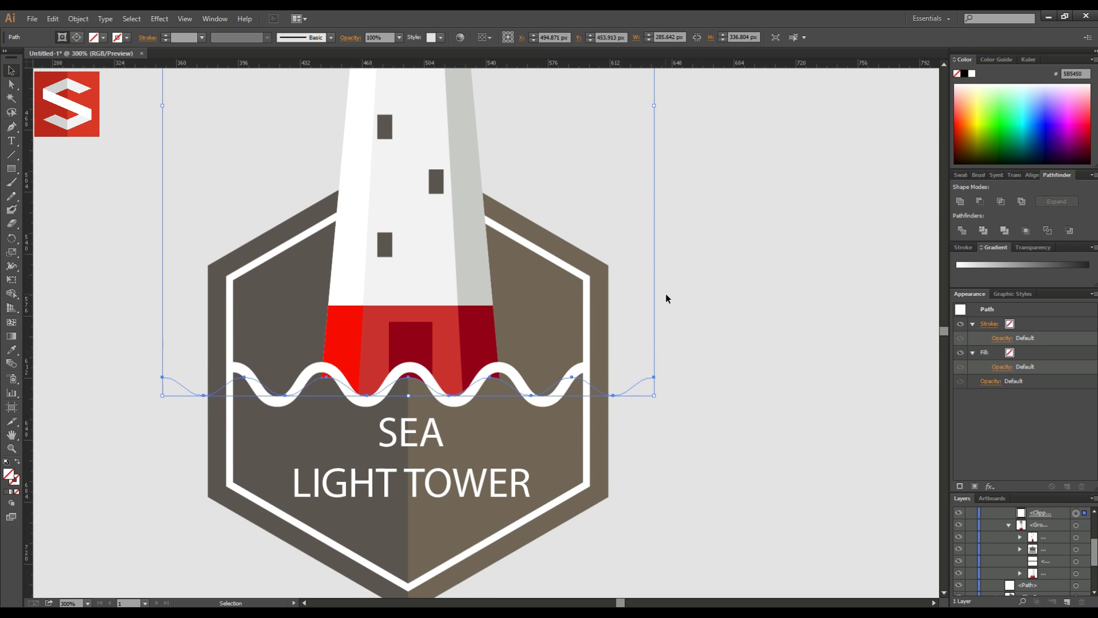
scroll(666, 294, up, 2)
drag(654, 133, 647, 133)
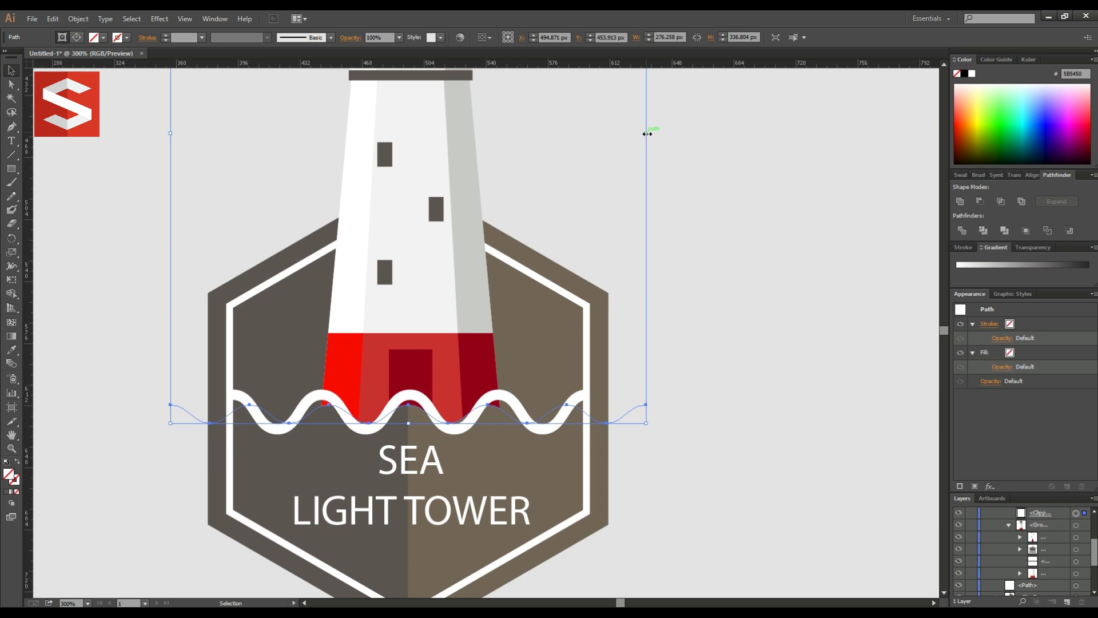
drag(660, 134, 674, 136)
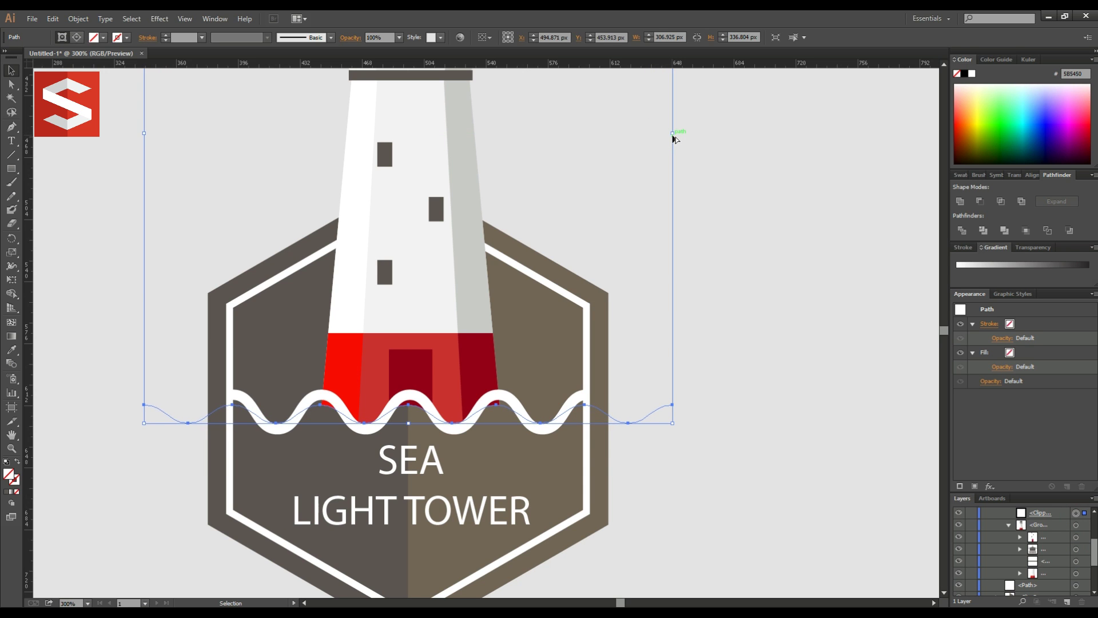
key(Up)
key(Up)
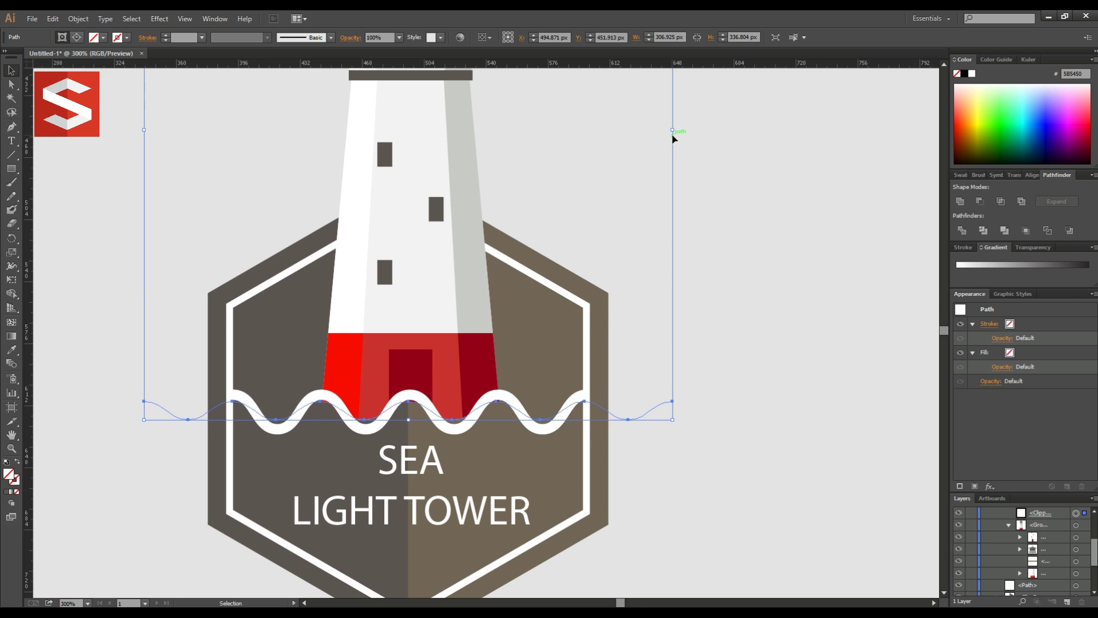
key(Up)
key(Down)
key(Down)
key(Down)
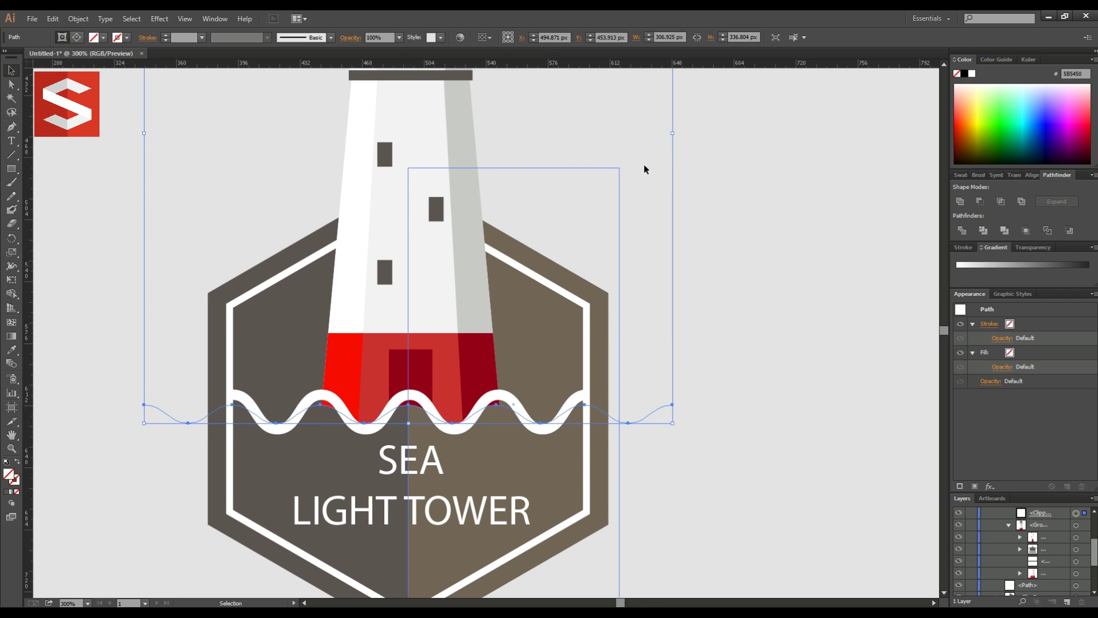
click(765, 217)
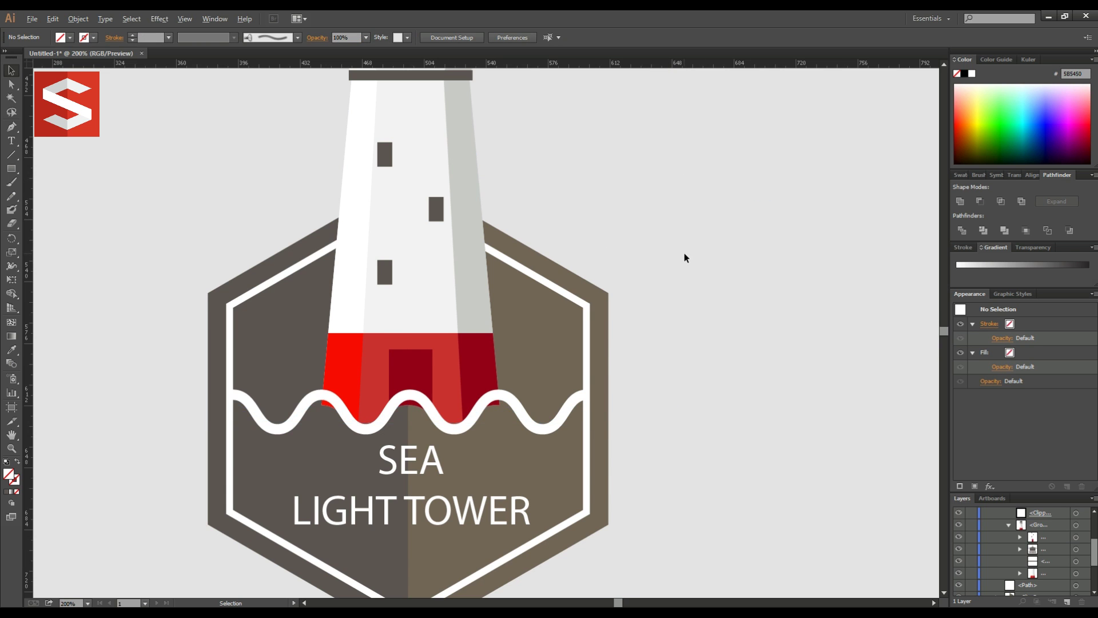
Zoom out to 100% to view the whole badge, then select the Line Segment Tool
scroll(684, 253, down, 3)
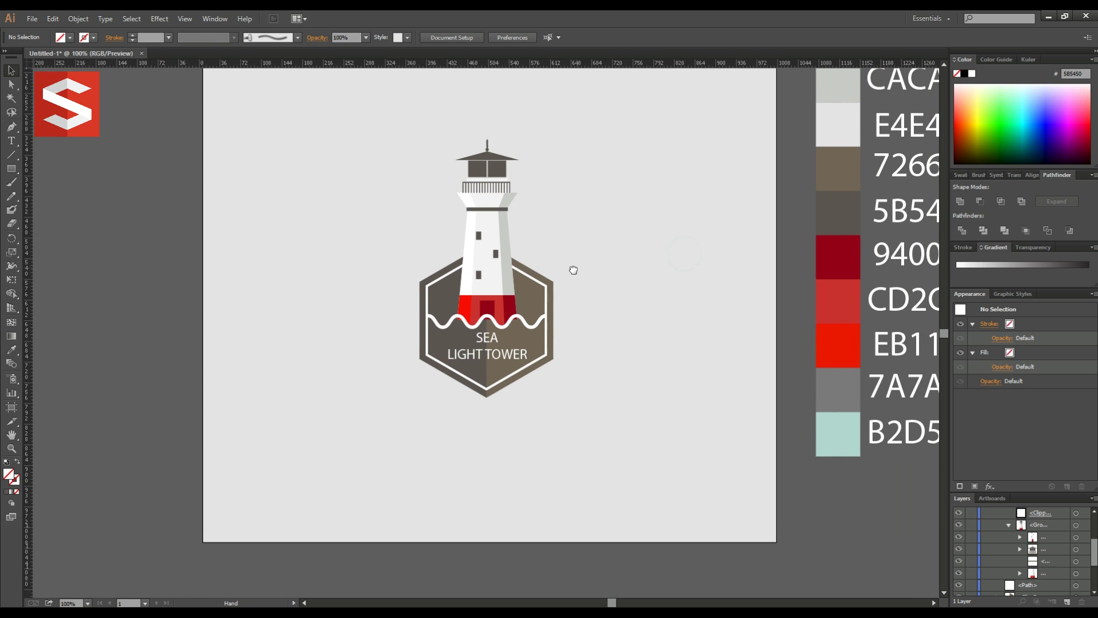
scroll(483, 327, up, 1)
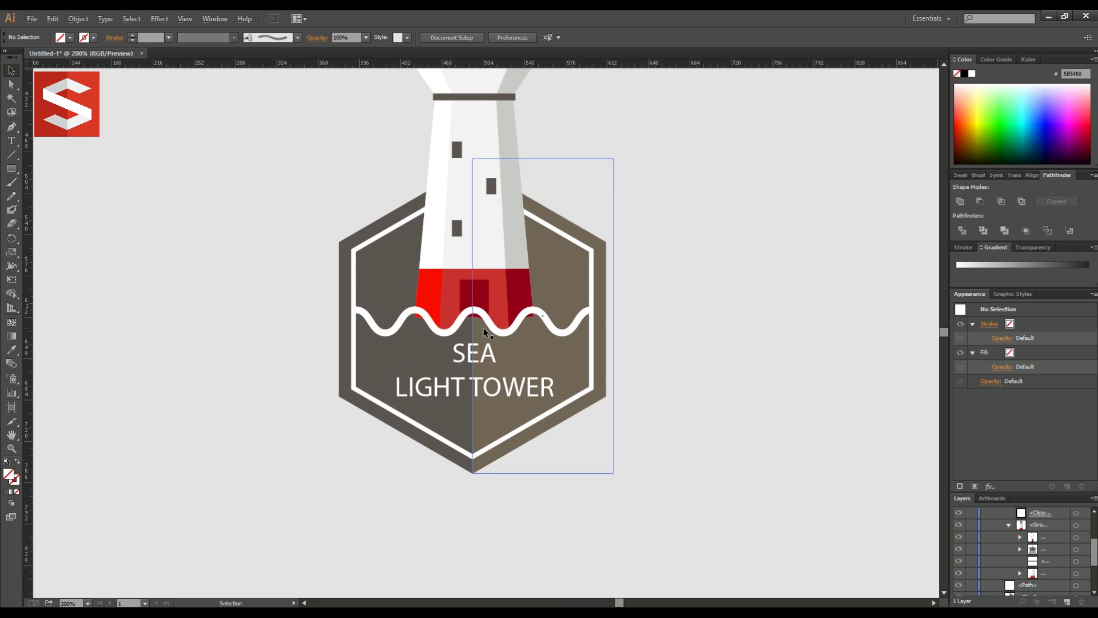
scroll(690, 291, up, 1)
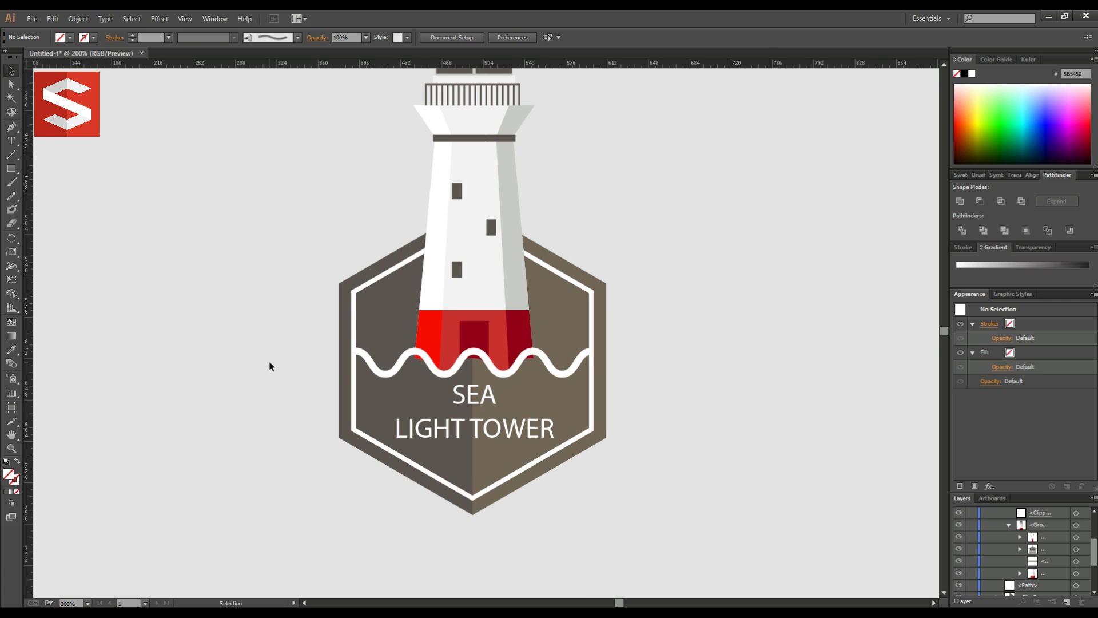
scroll(270, 366, down, 1)
scroll(273, 361, down, 1)
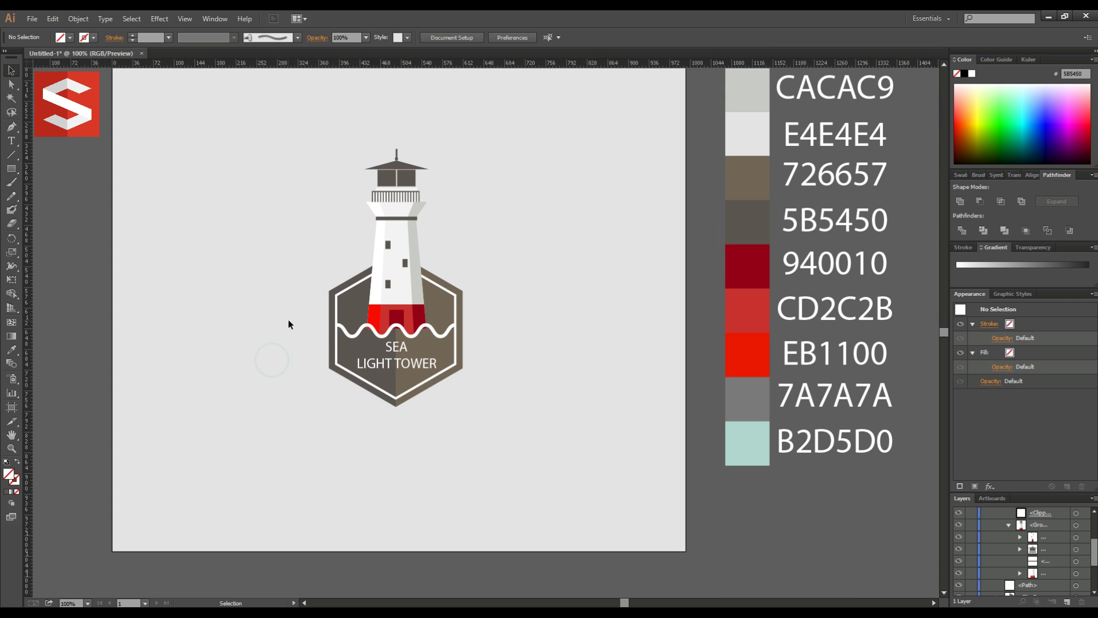
click(11, 154)
Draw a diagonal line from the badge's right corner with a dark 4 pt stroke
drag(463, 290, 329, 368)
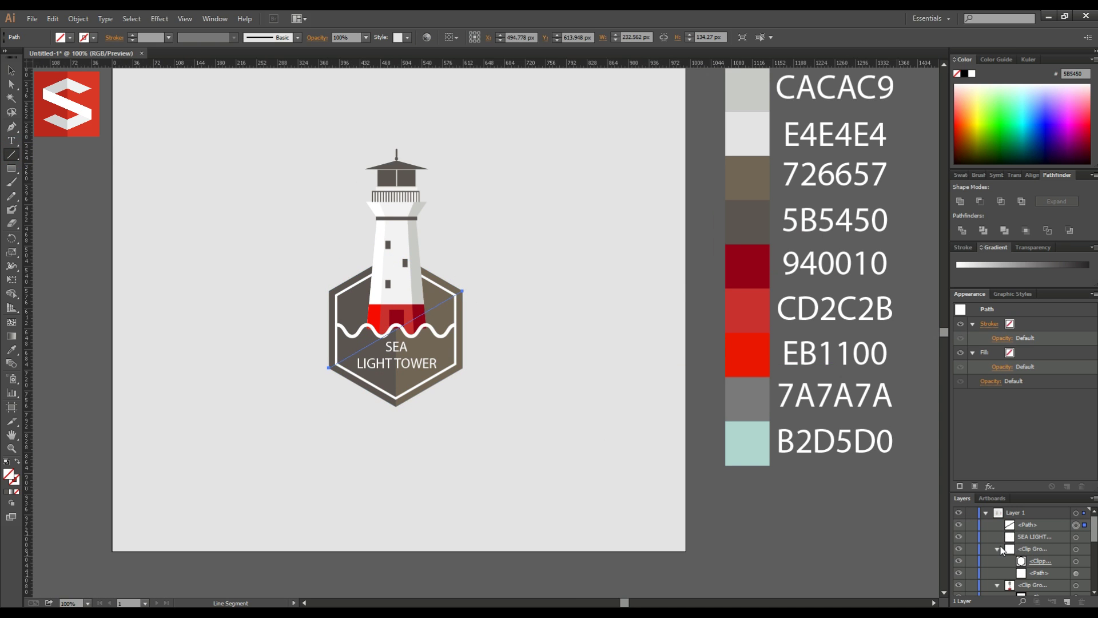
key(v)
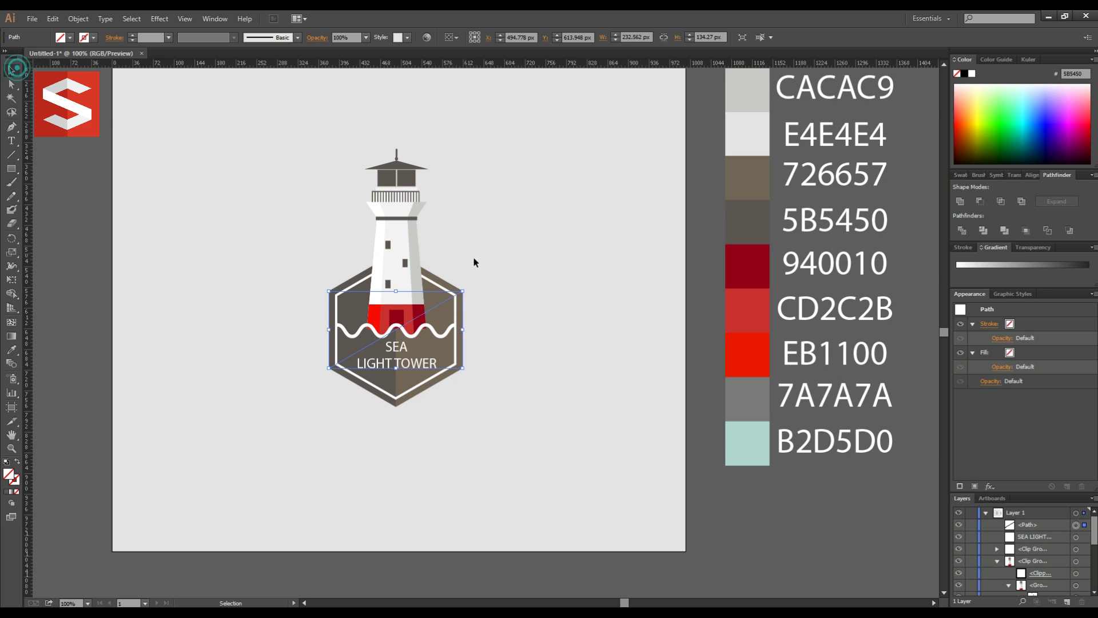
click(84, 37)
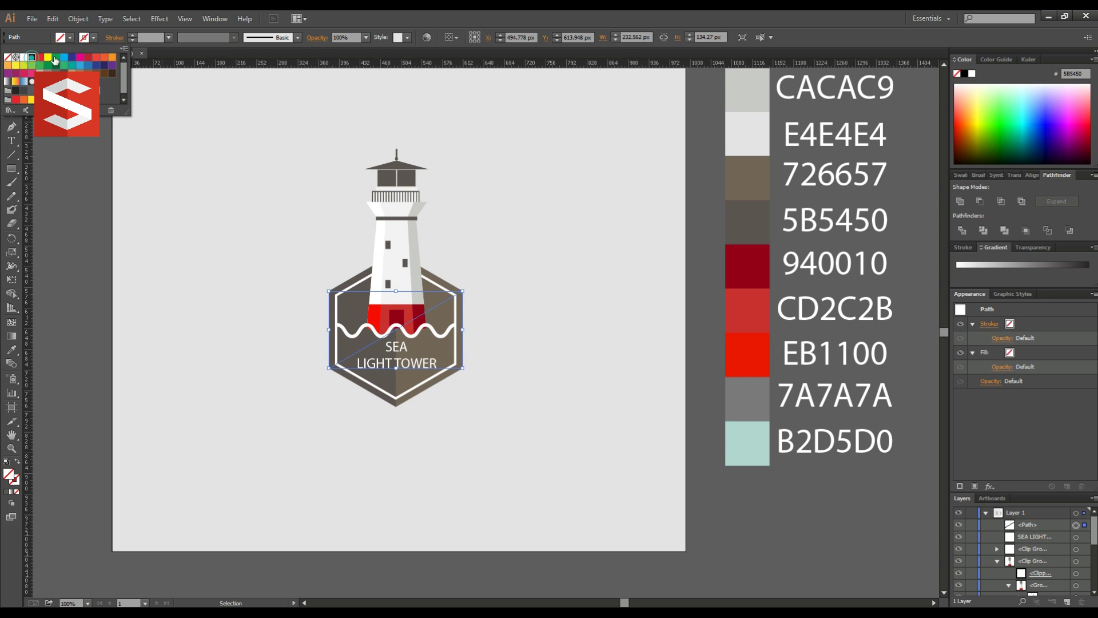
click(23, 58)
click(158, 38)
Duplicate the diagonal line and move the copy down and to the right
scroll(158, 37, up, 1)
scroll(158, 38, up, 1)
scroll(158, 37, up, 1)
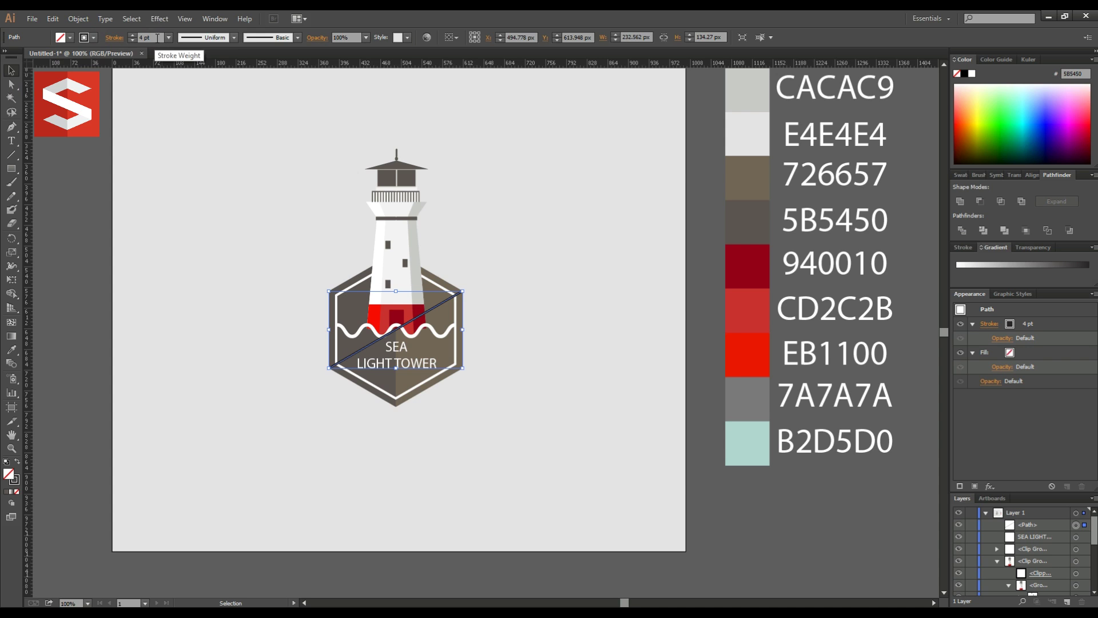
click(997, 560)
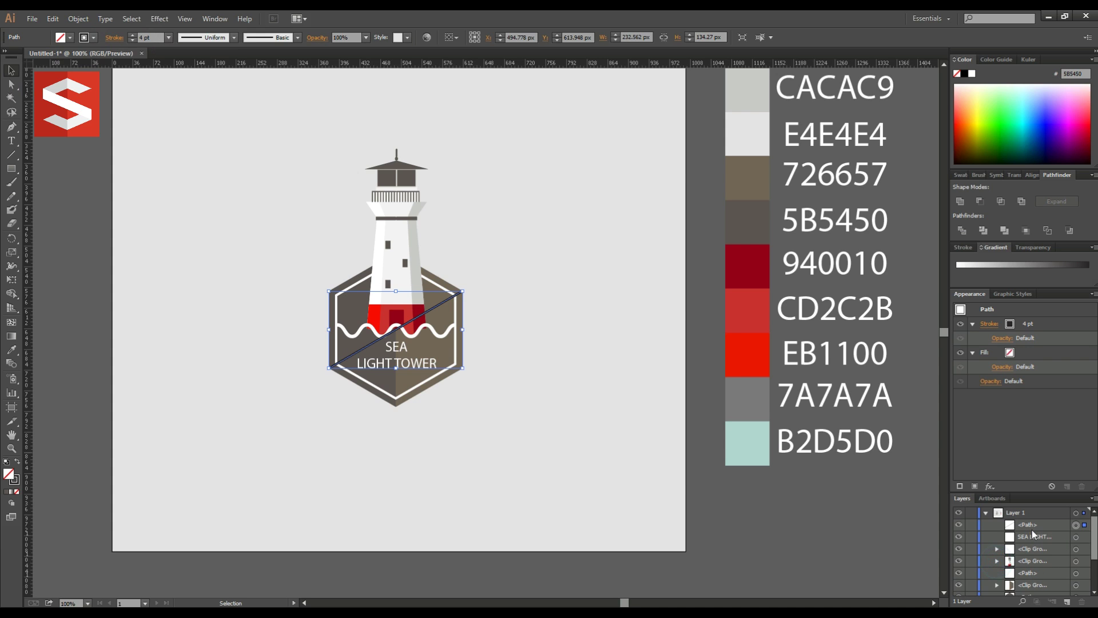
drag(1028, 525, 1069, 603)
click(1076, 525)
drag(432, 310, 515, 424)
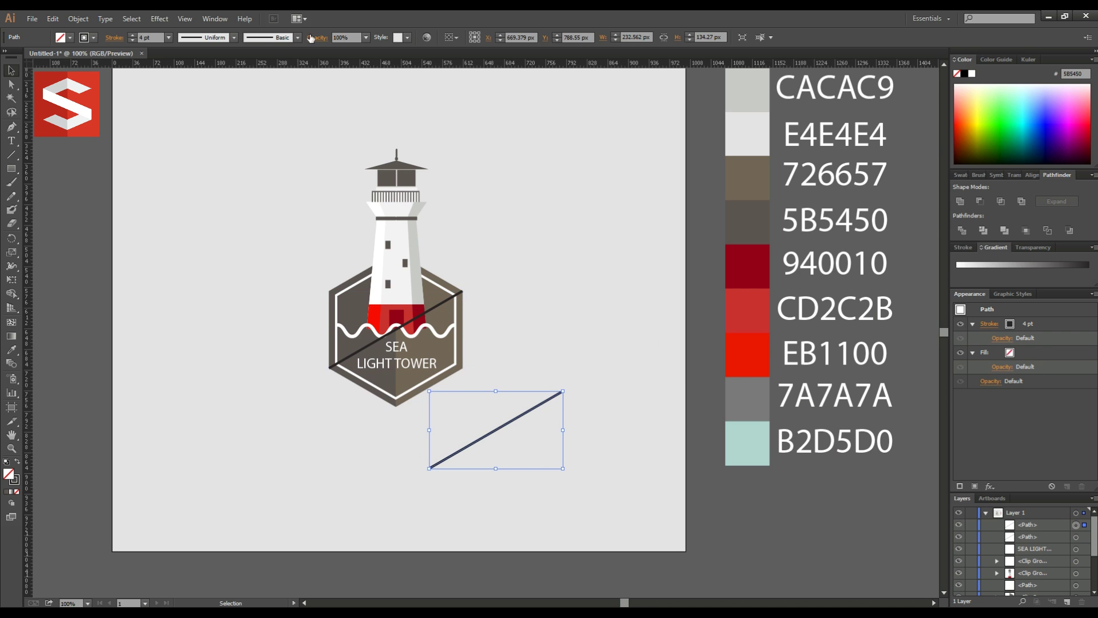
Set the copied line to 0% opacity and the blend spacing to Specified Distance 1 px
click(365, 37)
drag(378, 75, 375, 53)
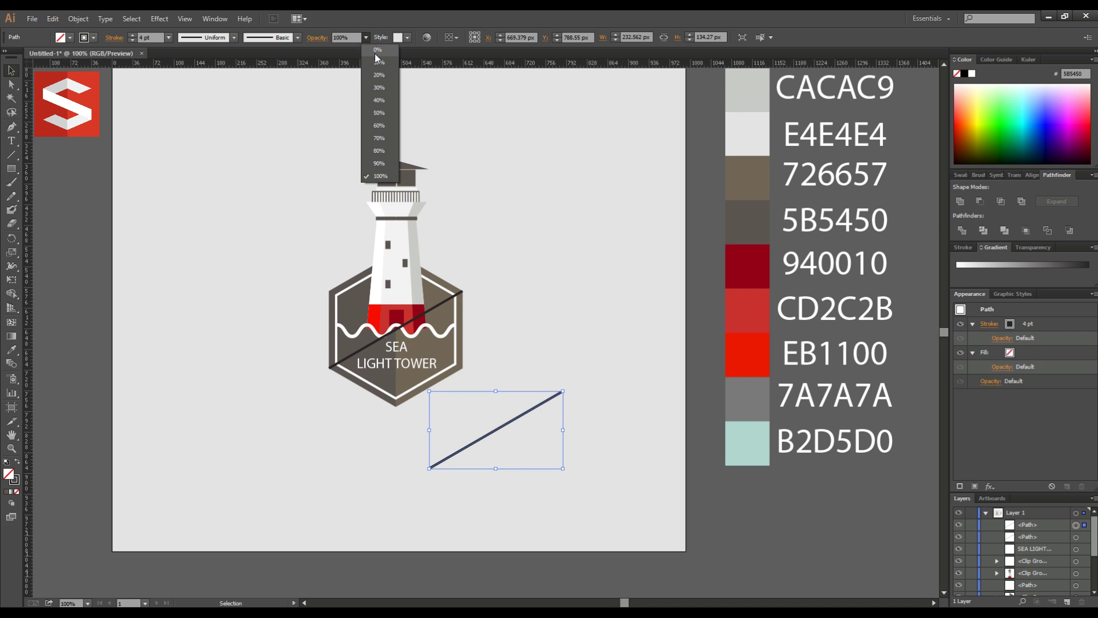
shift+click(1076, 536)
click(78, 20)
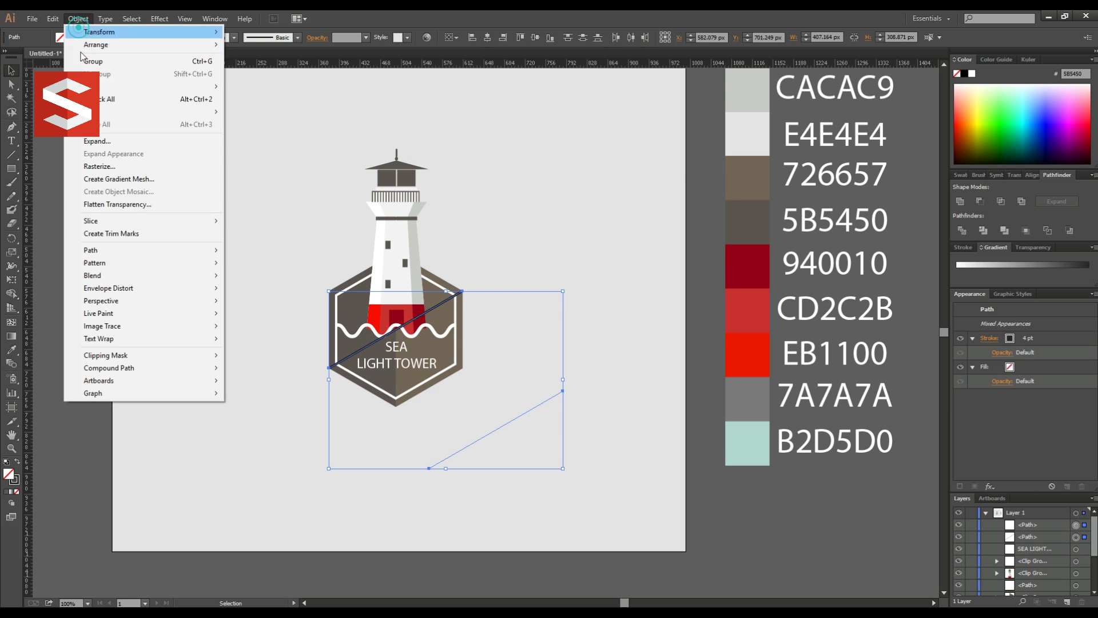
mouse_move(120, 276)
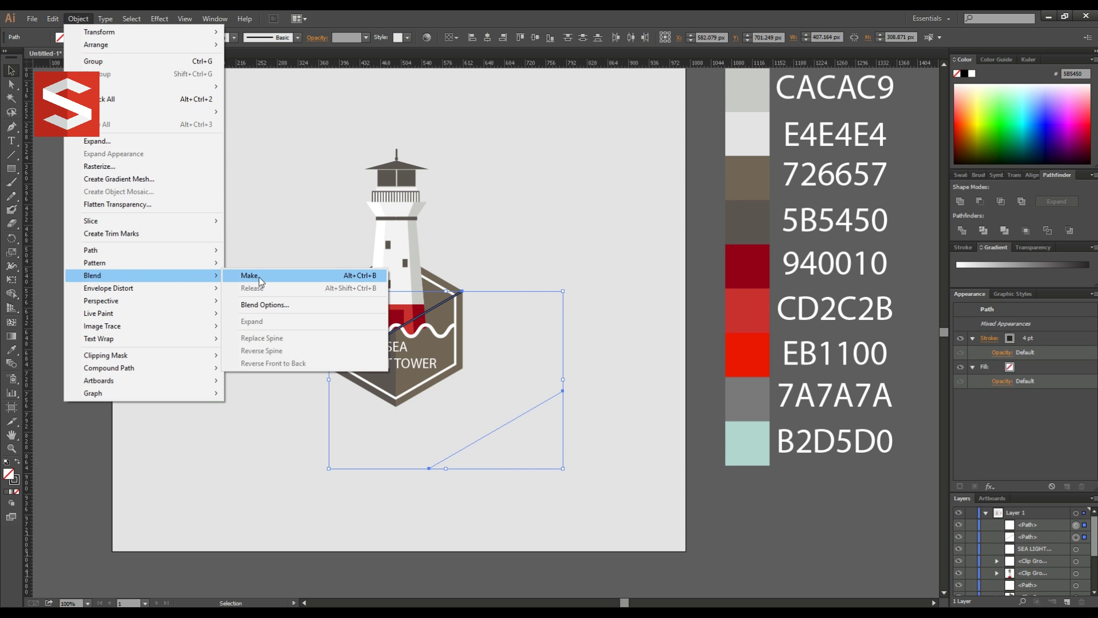
click(263, 304)
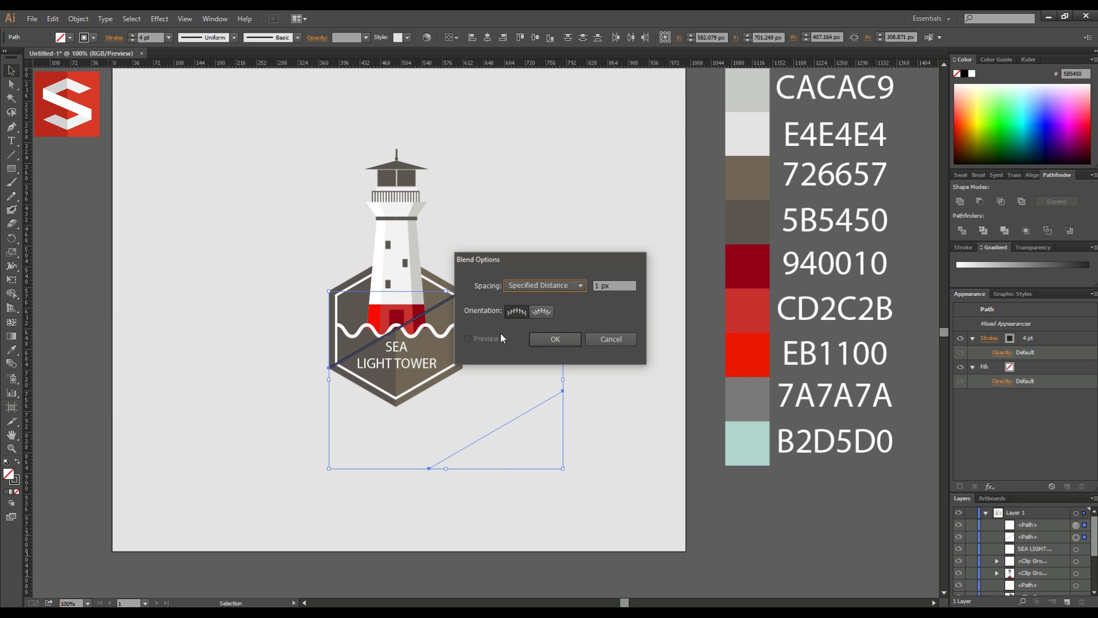
click(555, 287)
click(553, 323)
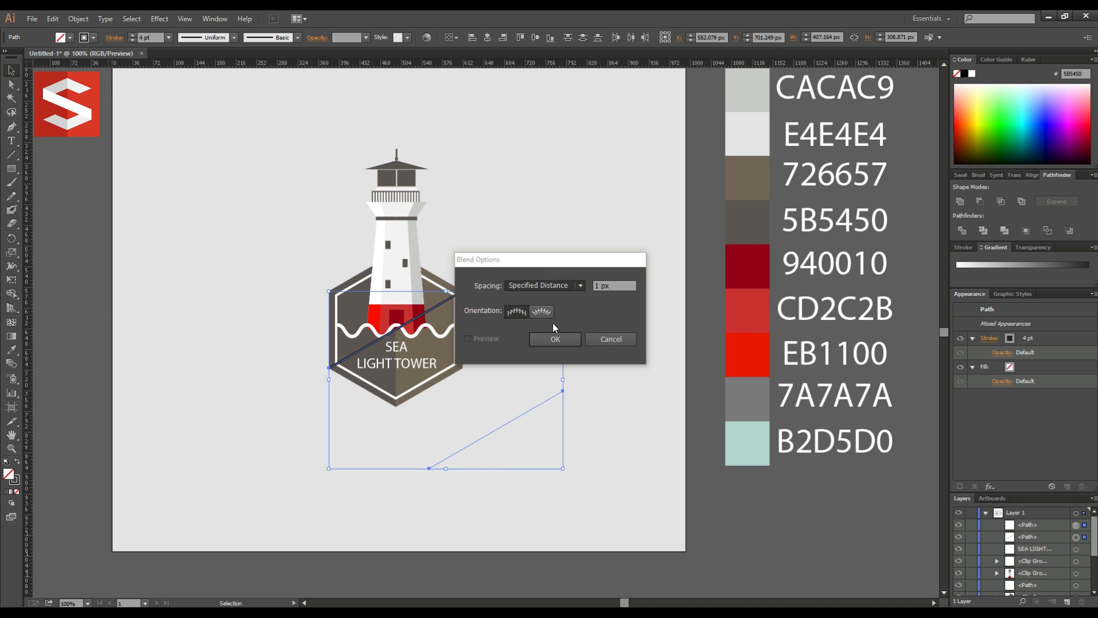
double_click(597, 285)
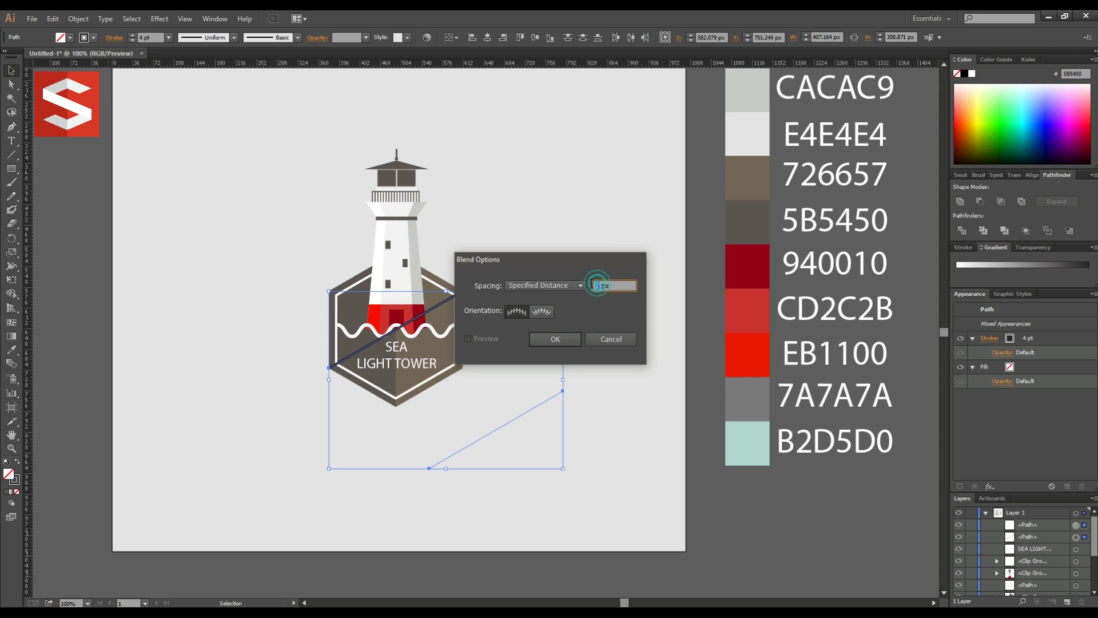
click(561, 337)
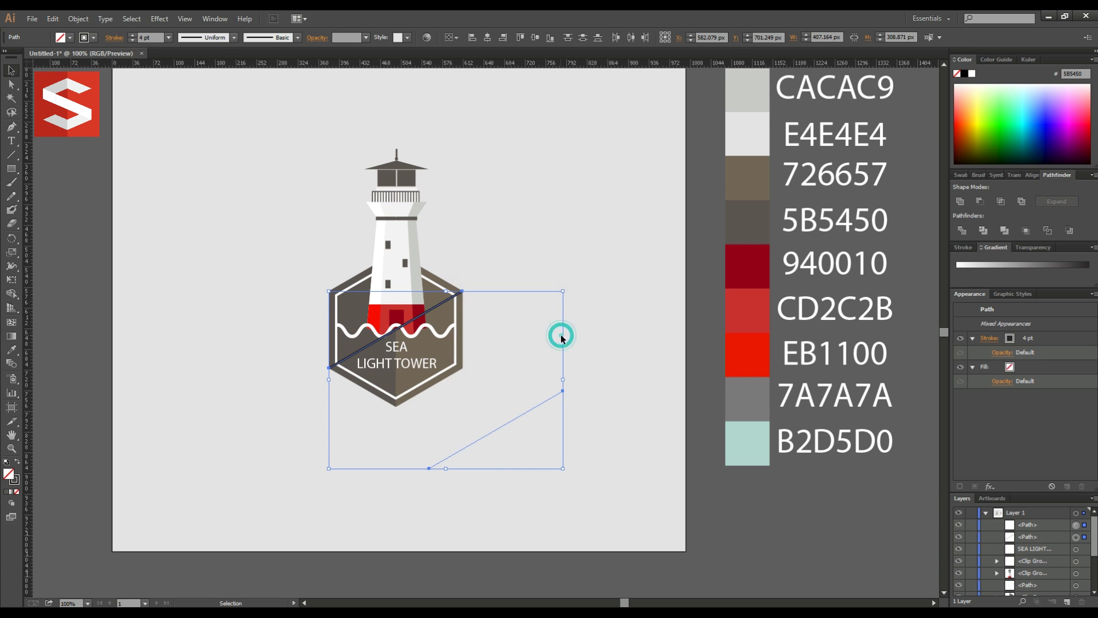
Blend the two lines, set the blend to 30% opacity and move it behind the badge
click(79, 18)
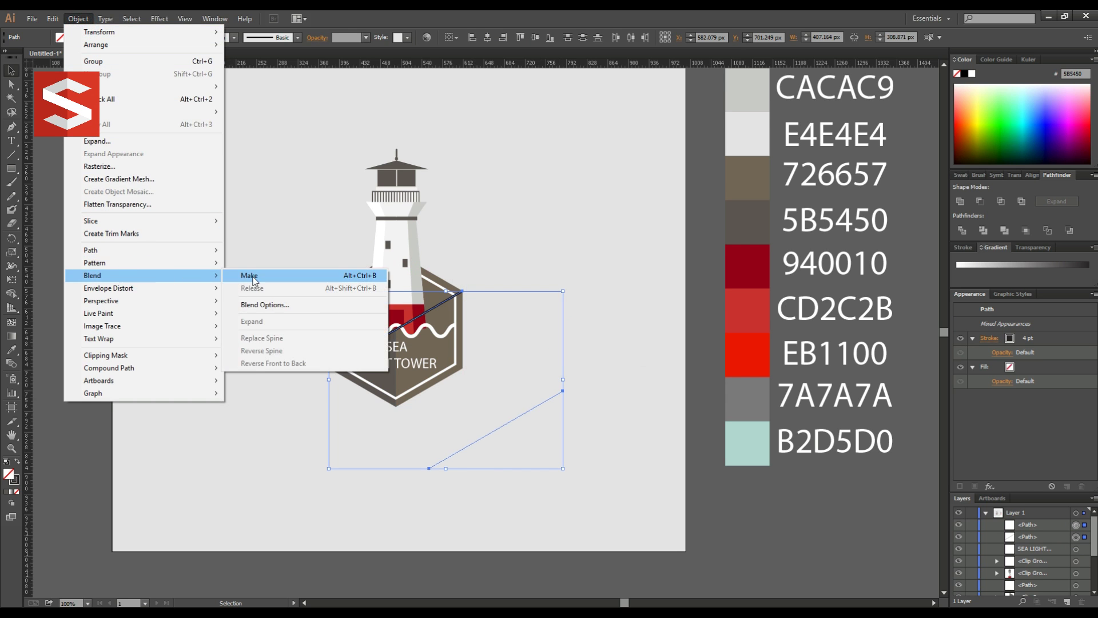
mouse_move(93, 275)
click(251, 276)
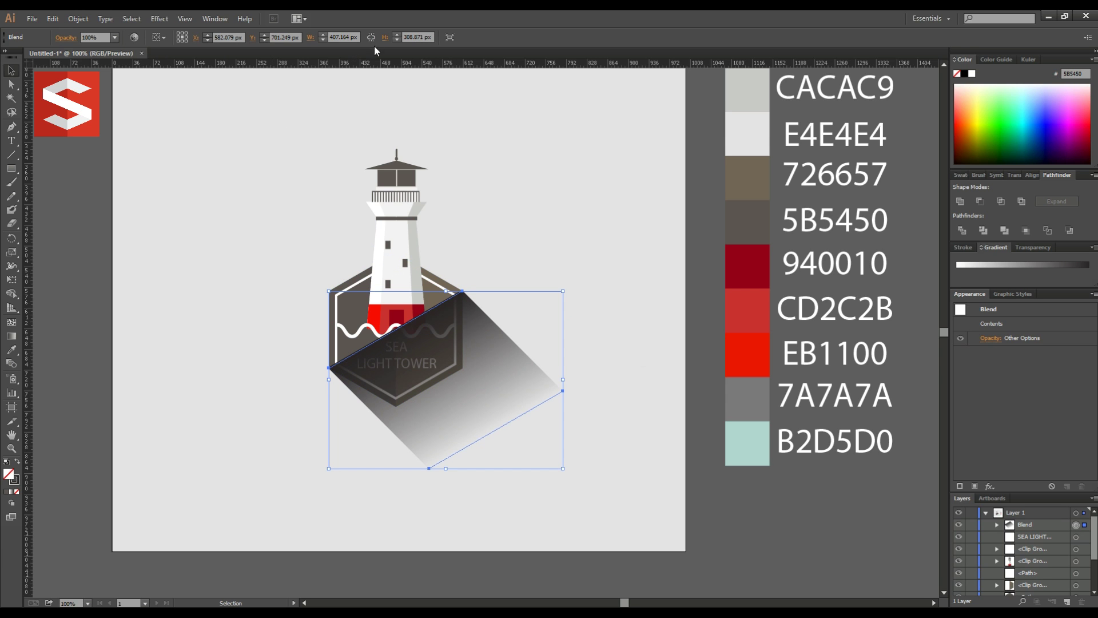
click(114, 38)
click(121, 92)
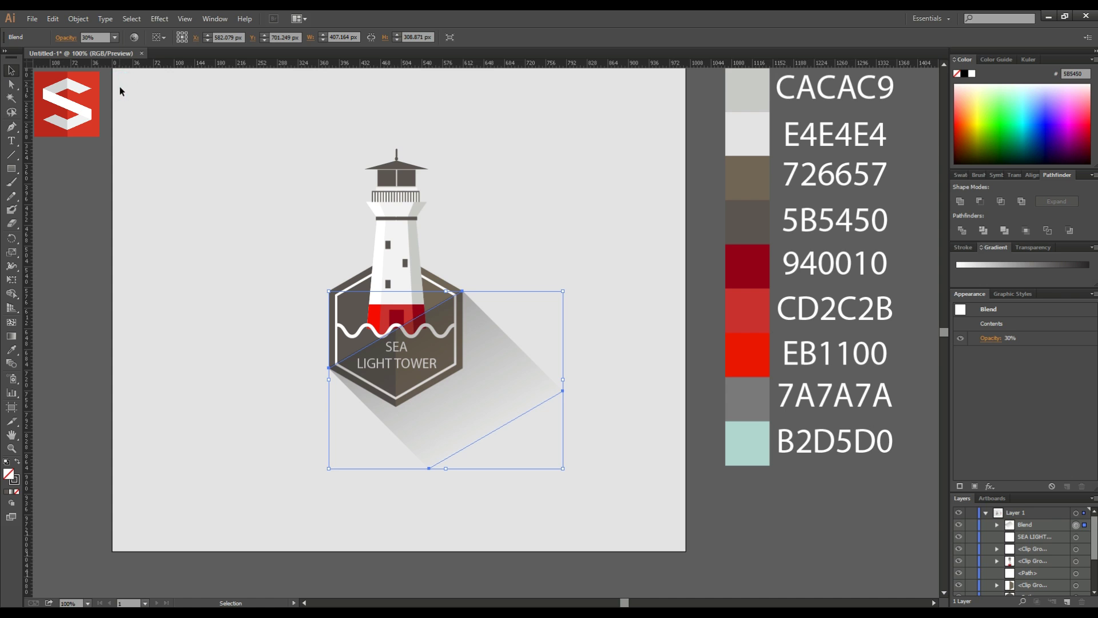
mouse_move(1028, 525)
mouse_down()
mouse_move(1028, 601)
mouse_move(1030, 574)
mouse_up()
click(593, 257)
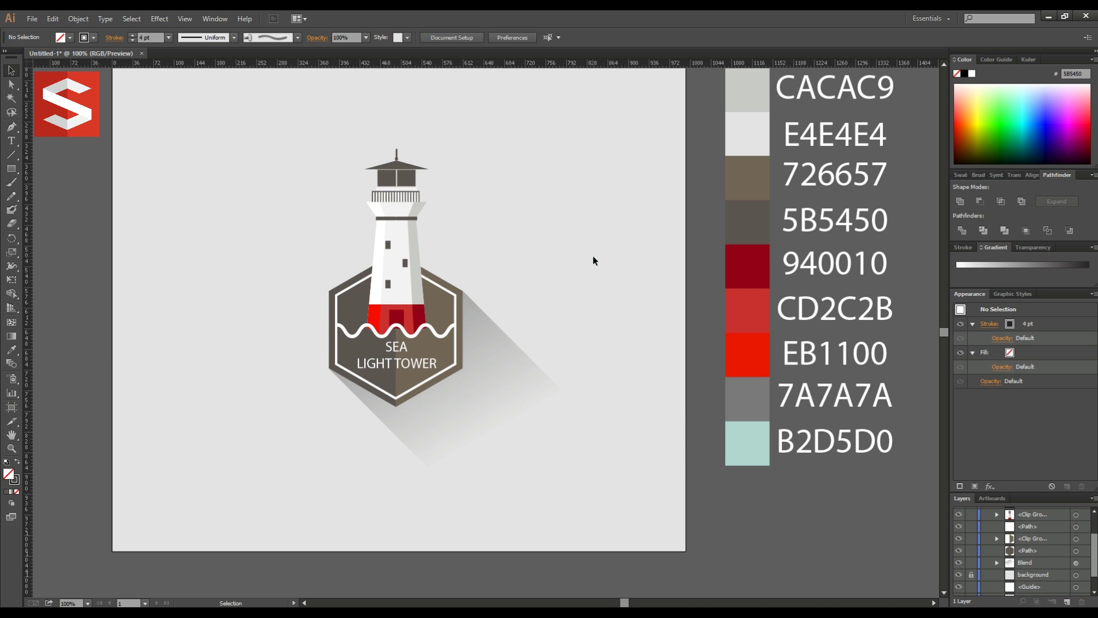
scroll(593, 256, up, 2)
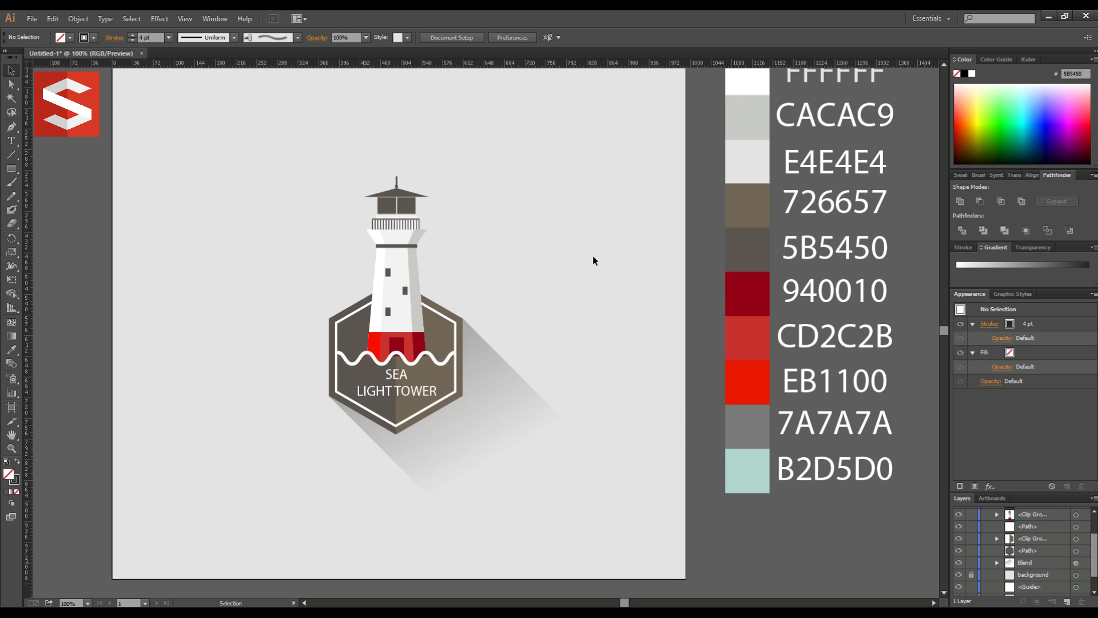
click(522, 414)
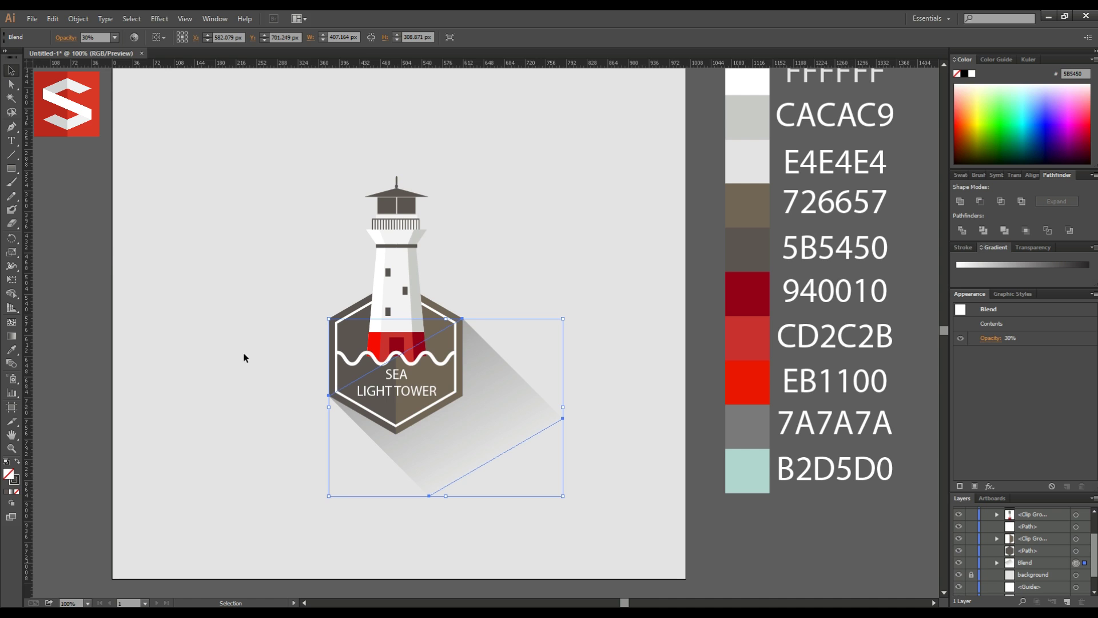
click(545, 256)
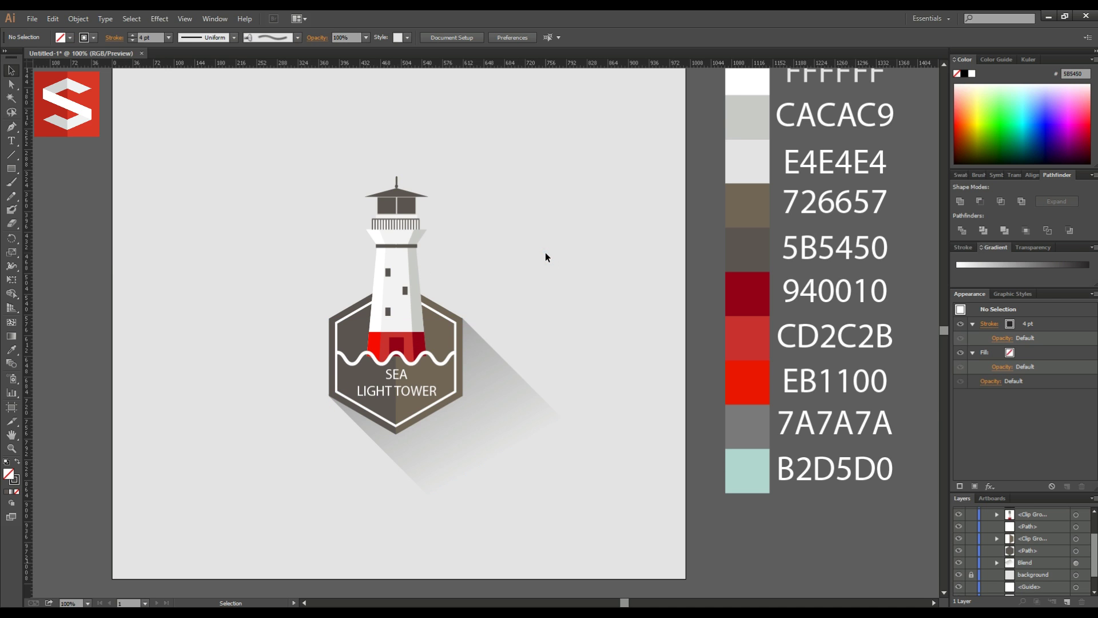
click(492, 381)
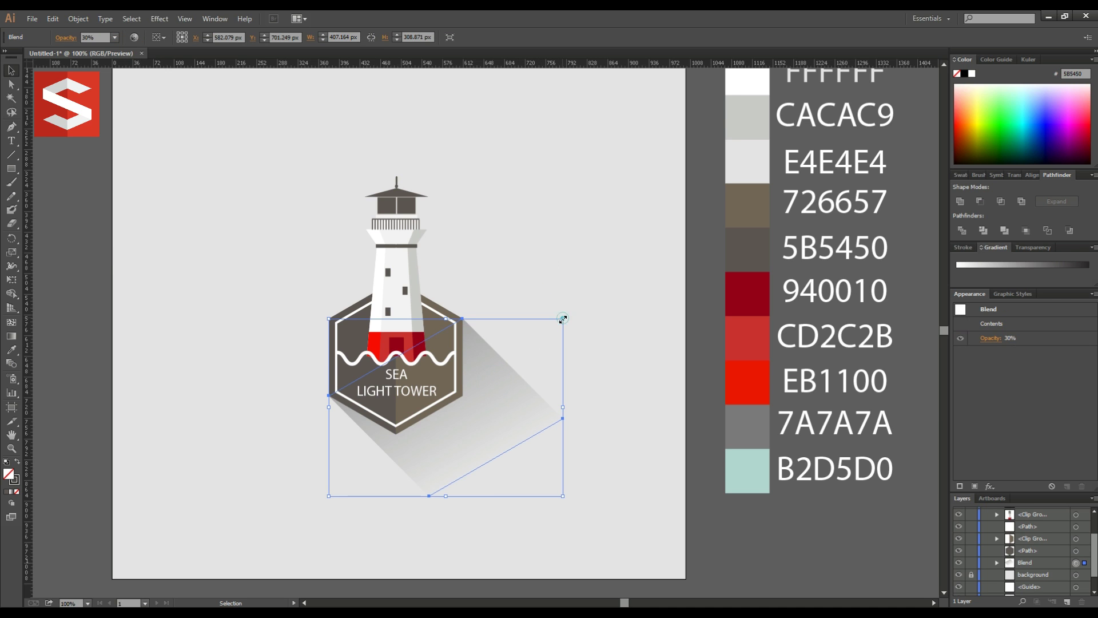
drag(562, 318, 560, 319)
click(565, 299)
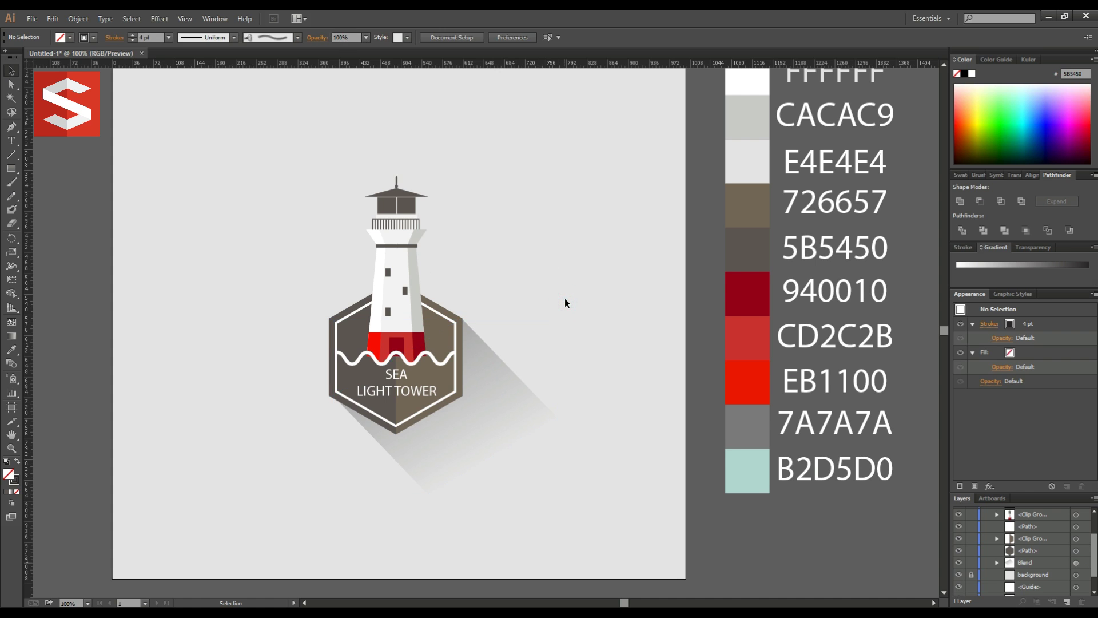
scroll(565, 303, up, 1)
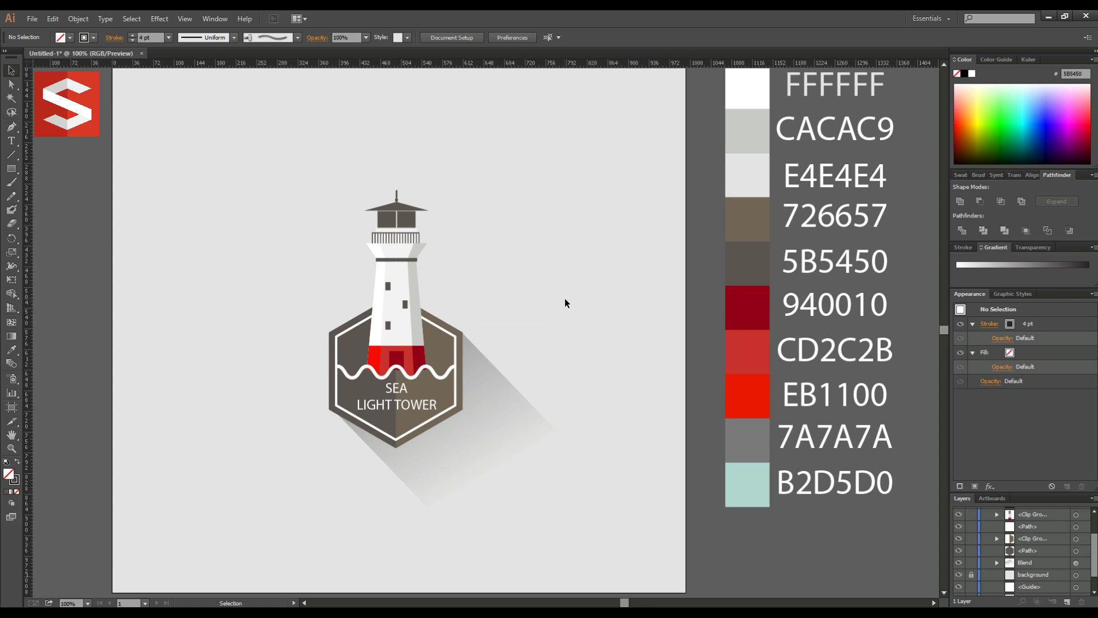
scroll(565, 303, up, 1)
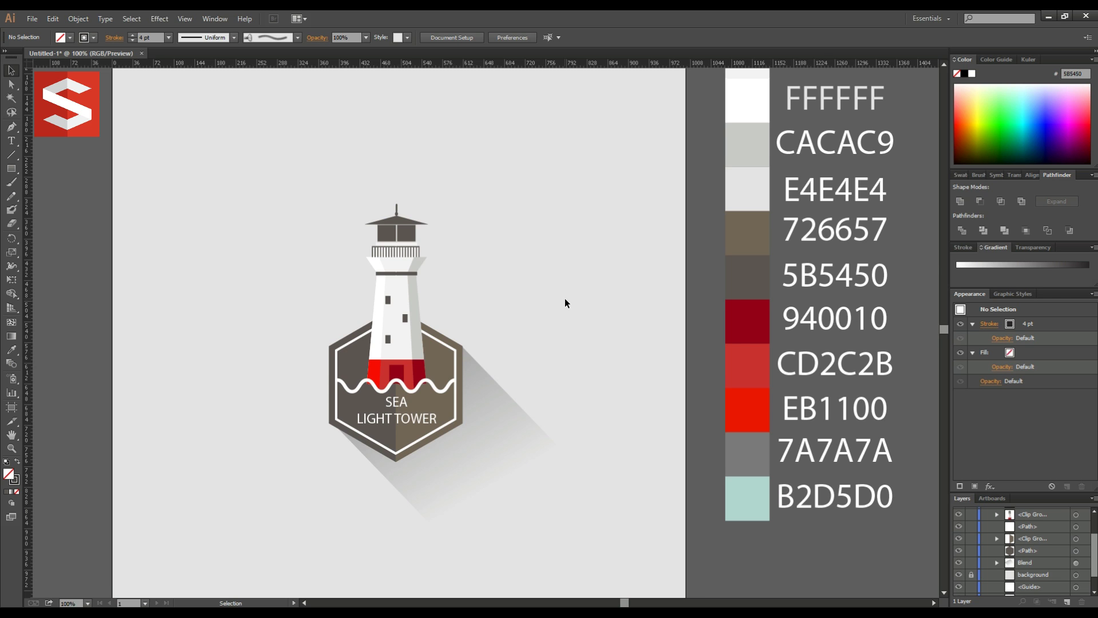
scroll(565, 303, down, 1)
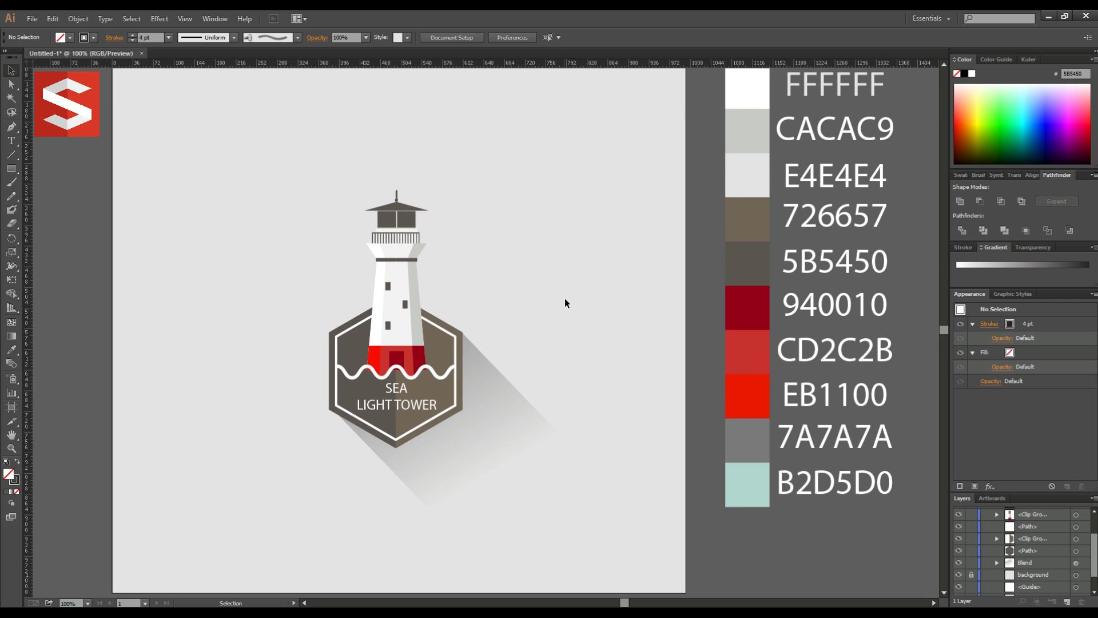
scroll(564, 297, down, 1)
drag(565, 298, 550, 275)
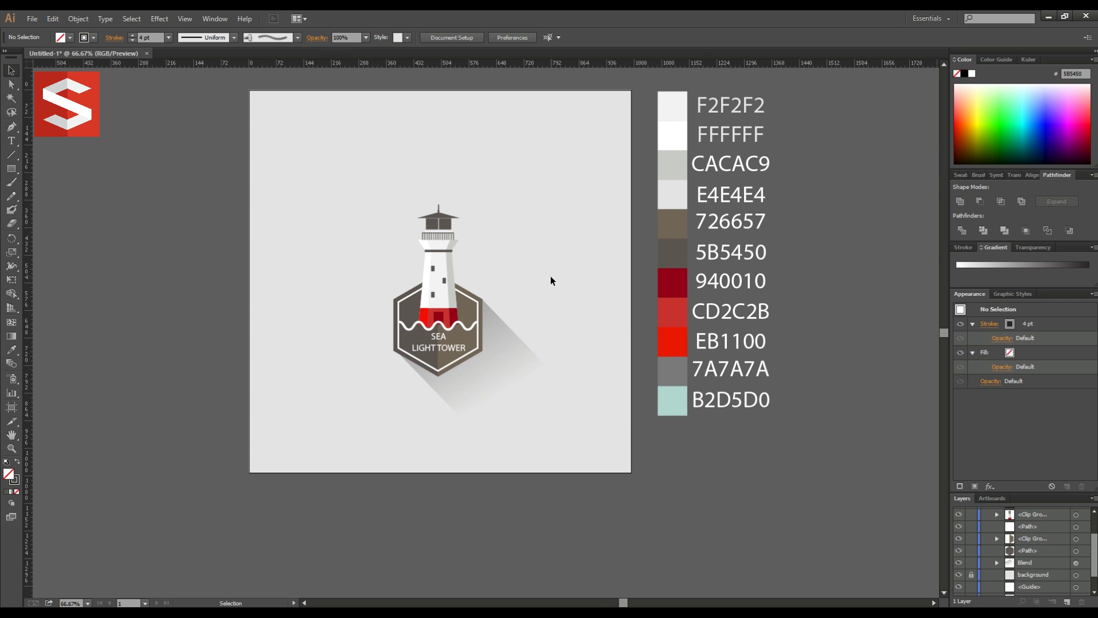